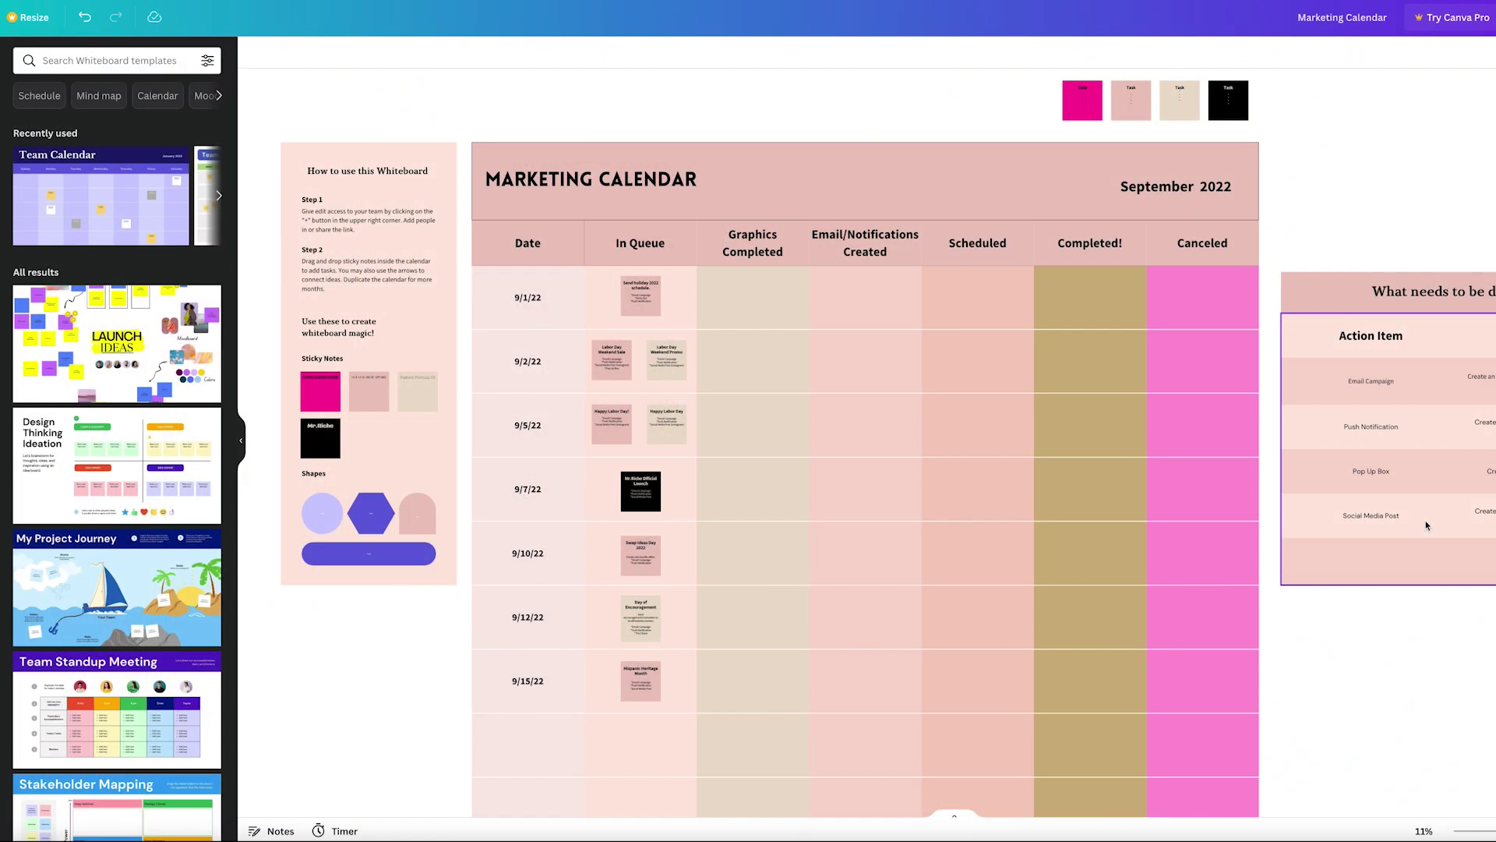
Move the 9/1/22 holiday schedule note and the Labor Day Weekend Sale note from In Queue to Graphics Completed.
click(647, 304)
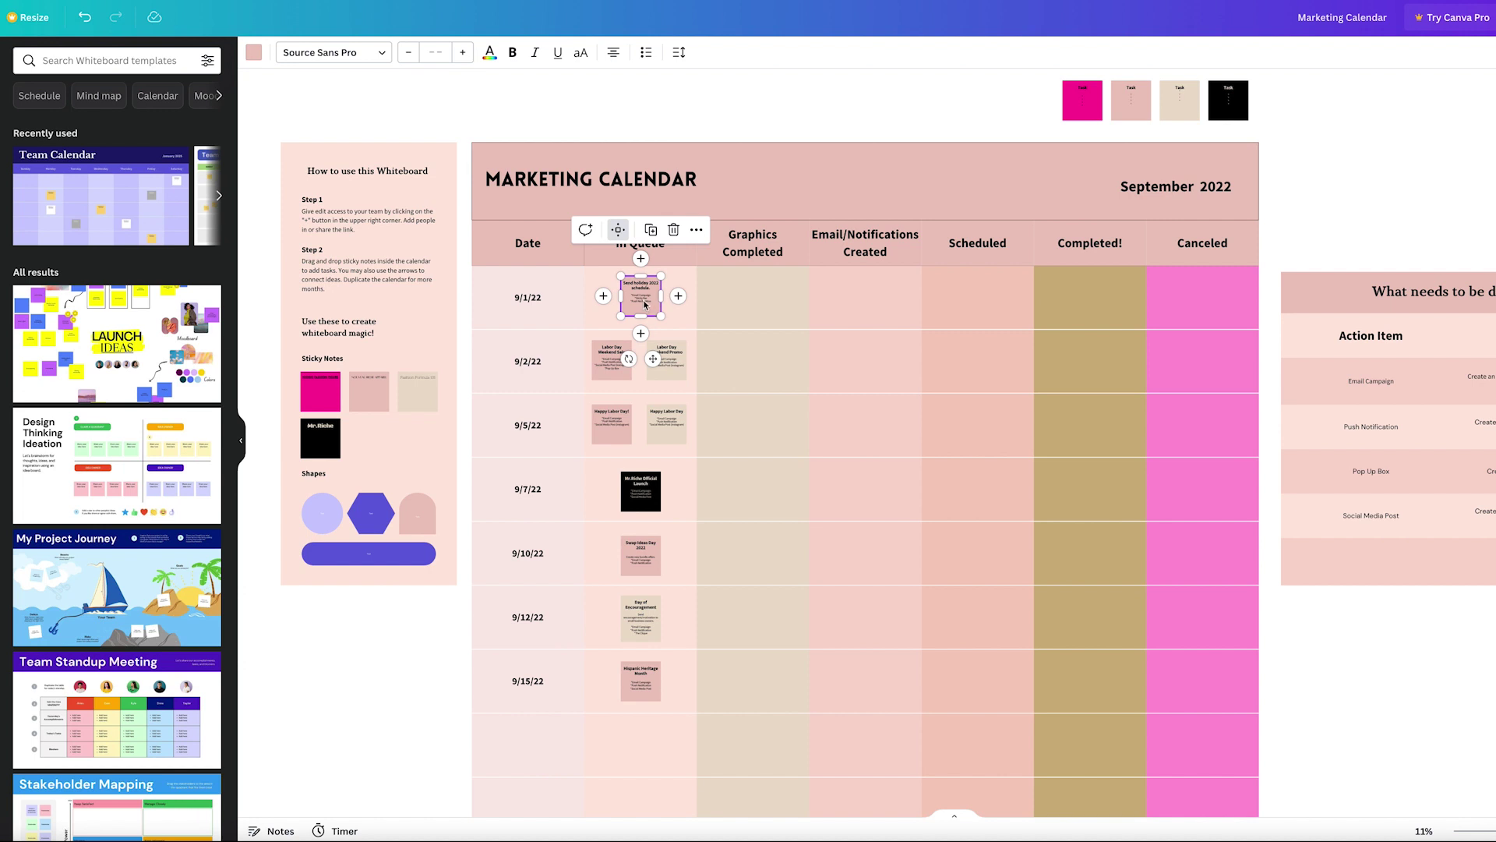
drag(644, 304, 776, 309)
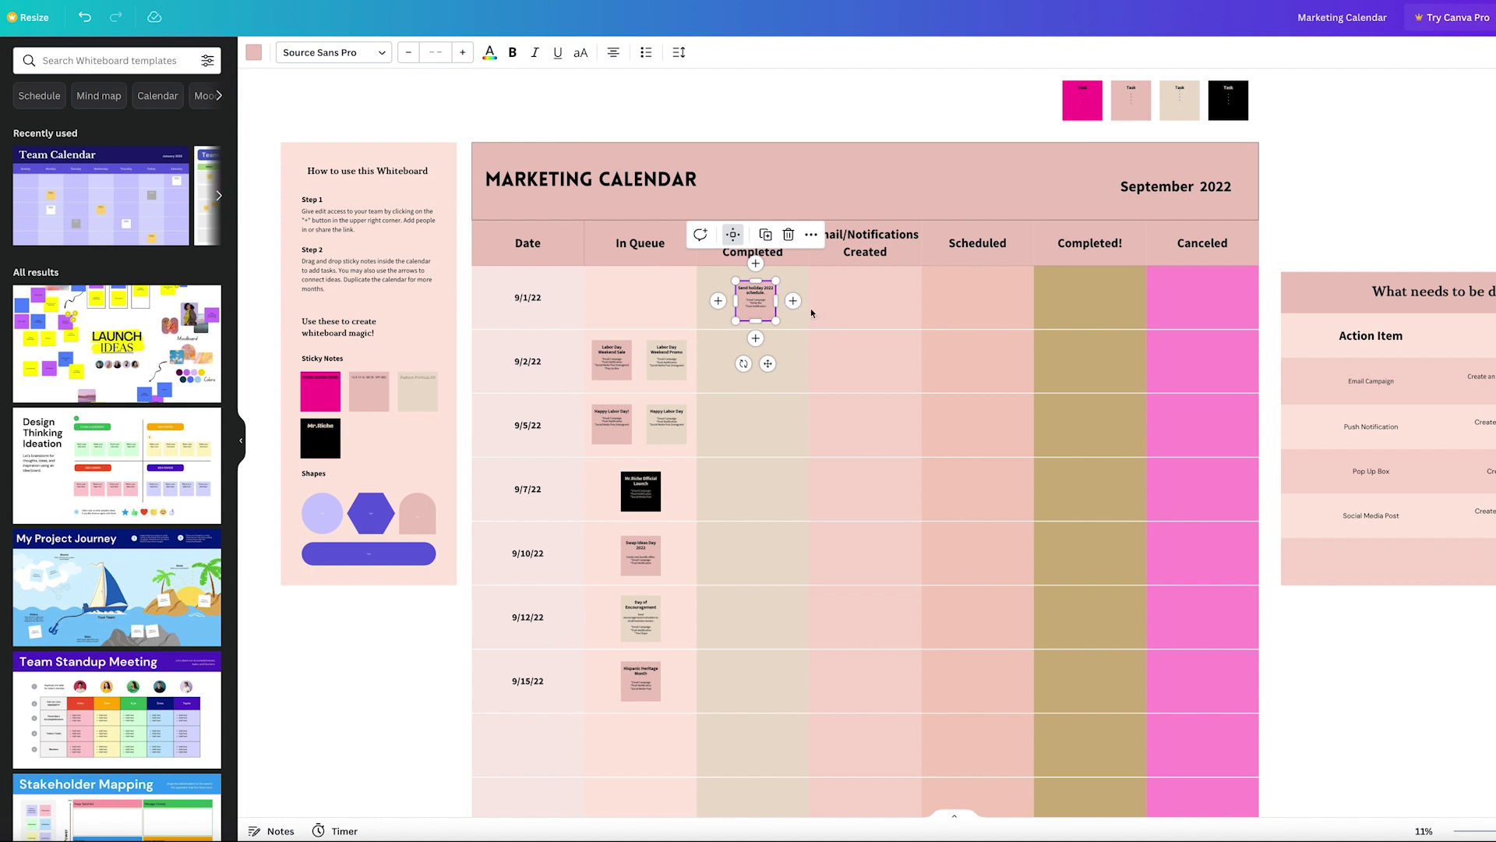
click(1488, 753)
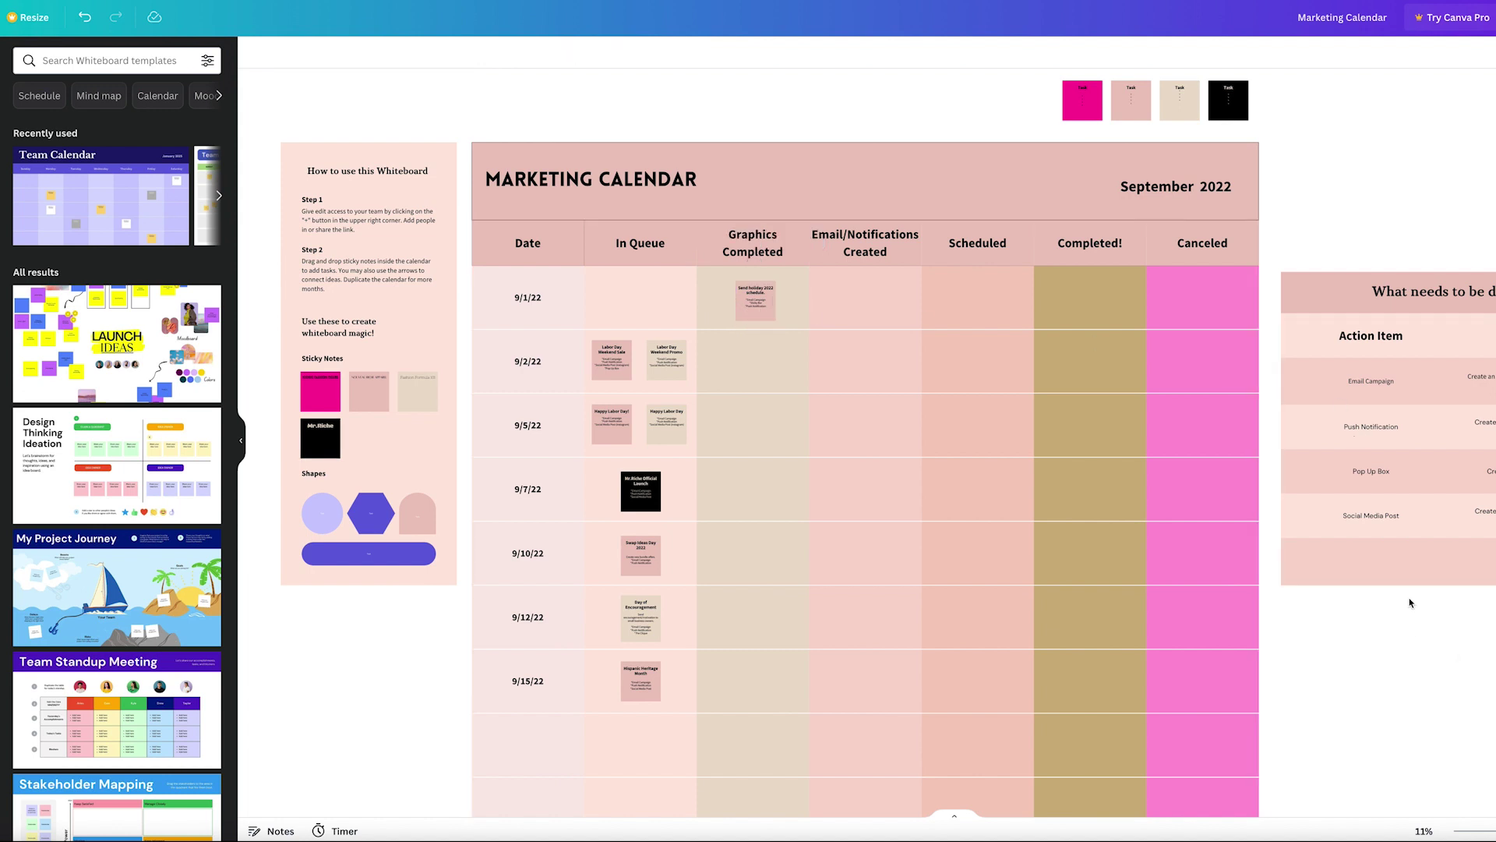
drag(607, 372, 750, 375)
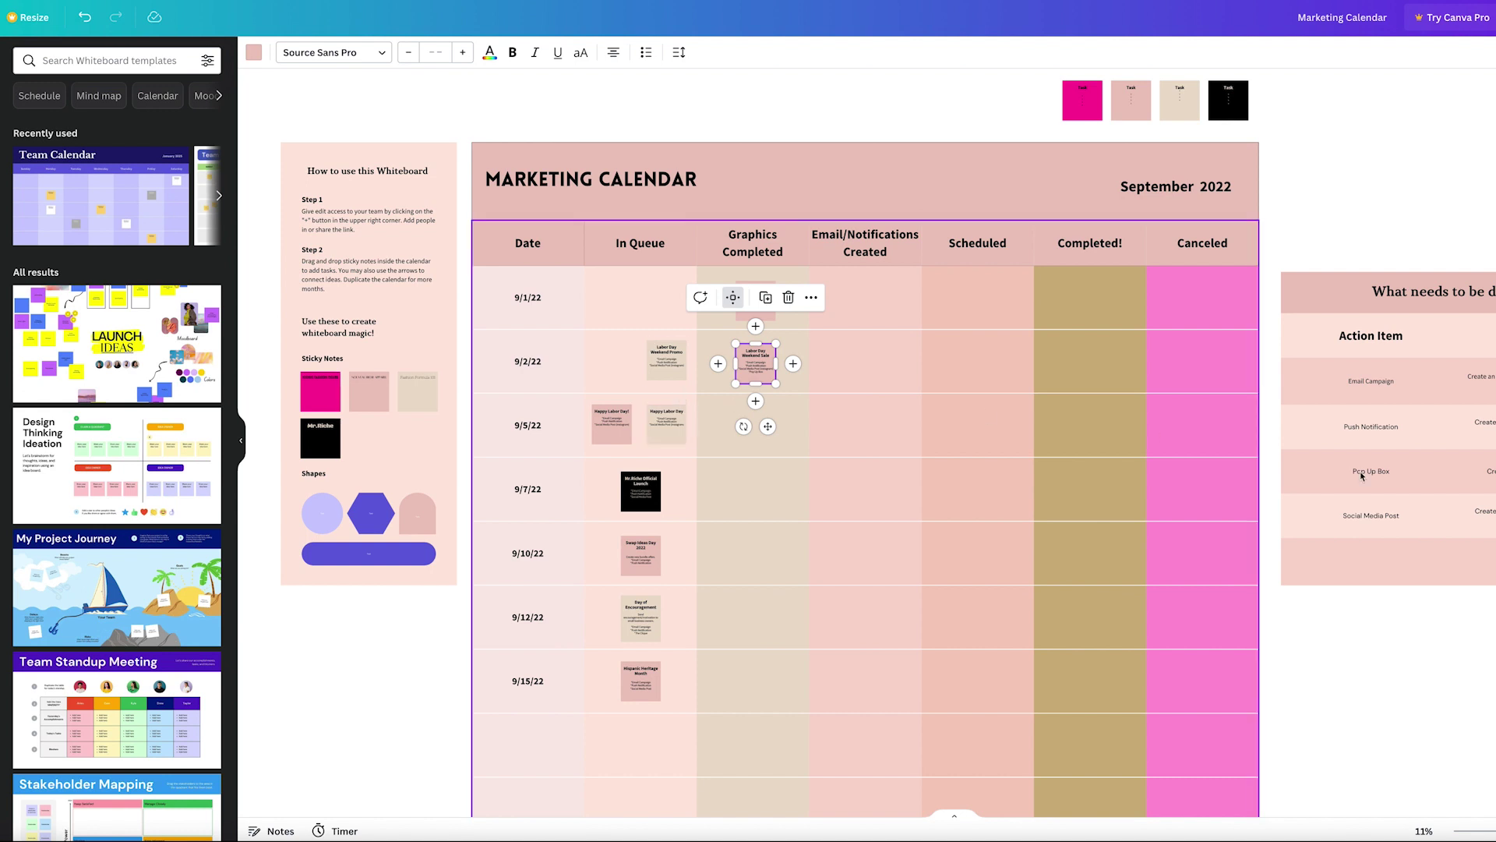
click(1465, 631)
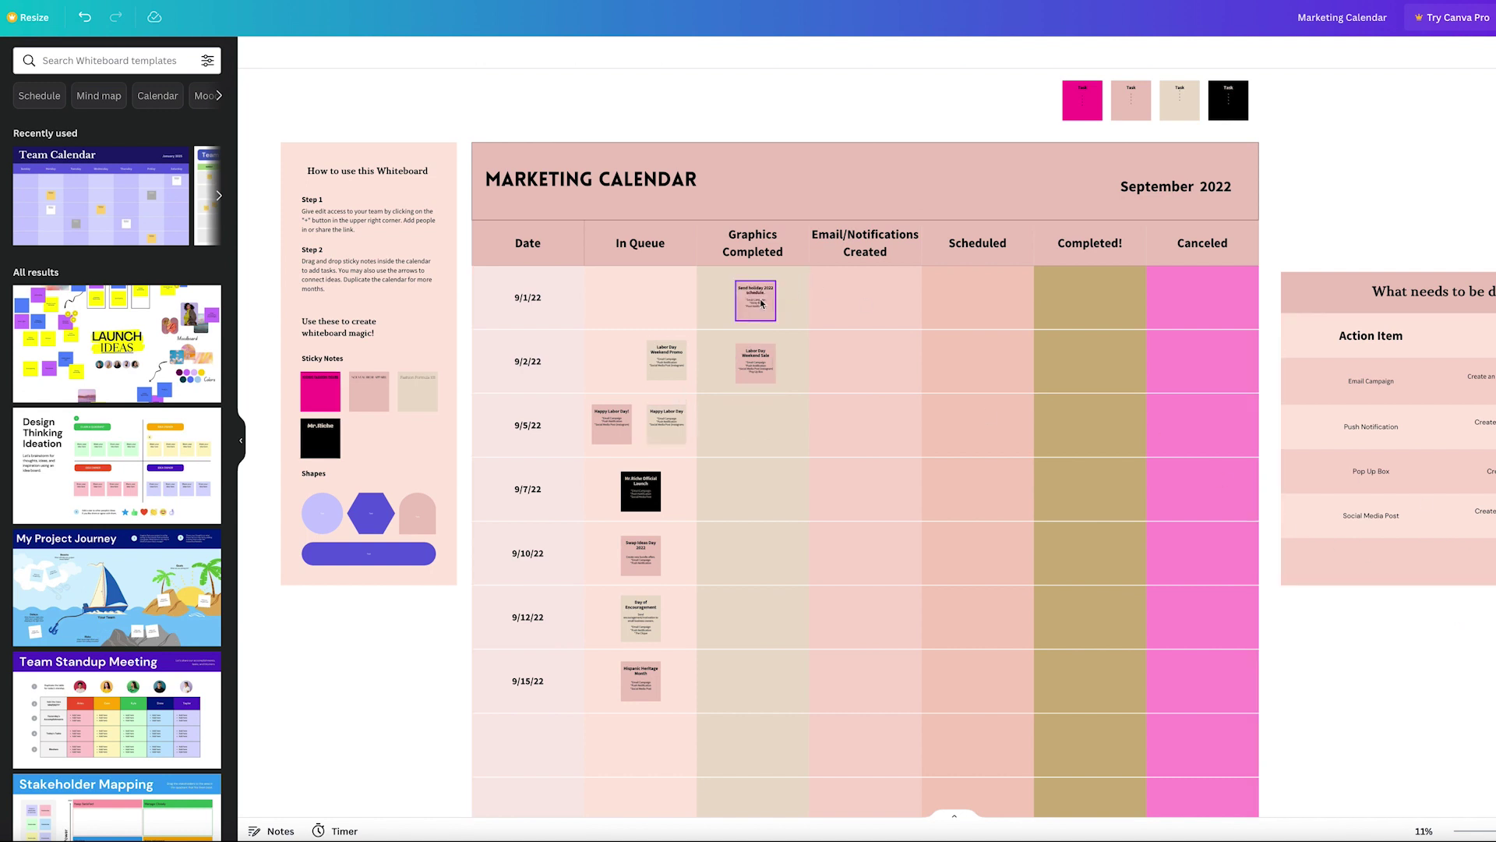
Advance the 9/1/22 holiday schedule note through Email/Notifications Created and Scheduled into the Completed! column.
drag(762, 301, 871, 297)
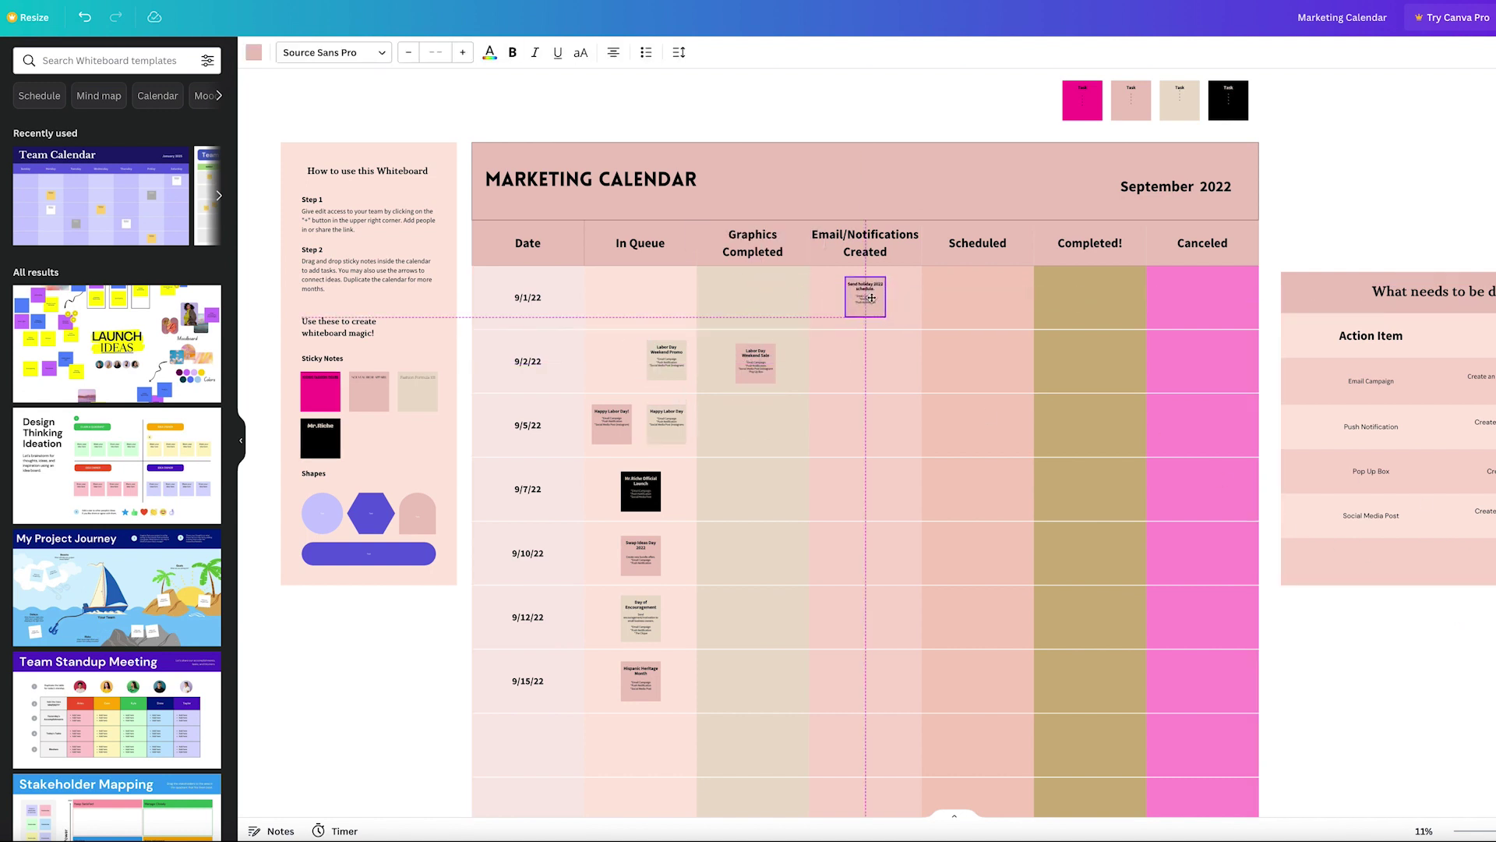
click(1413, 637)
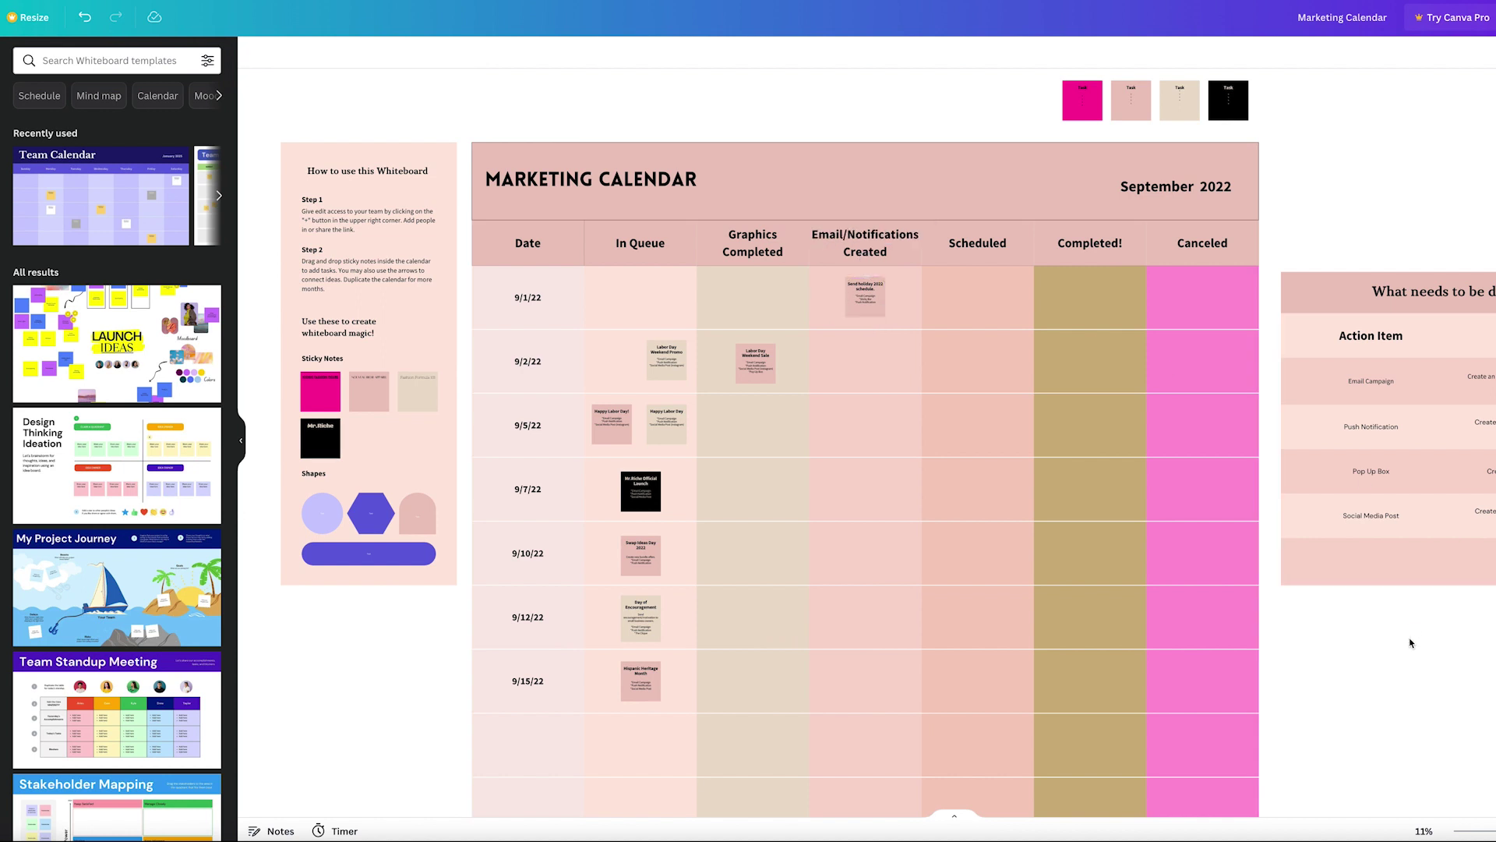
click(868, 312)
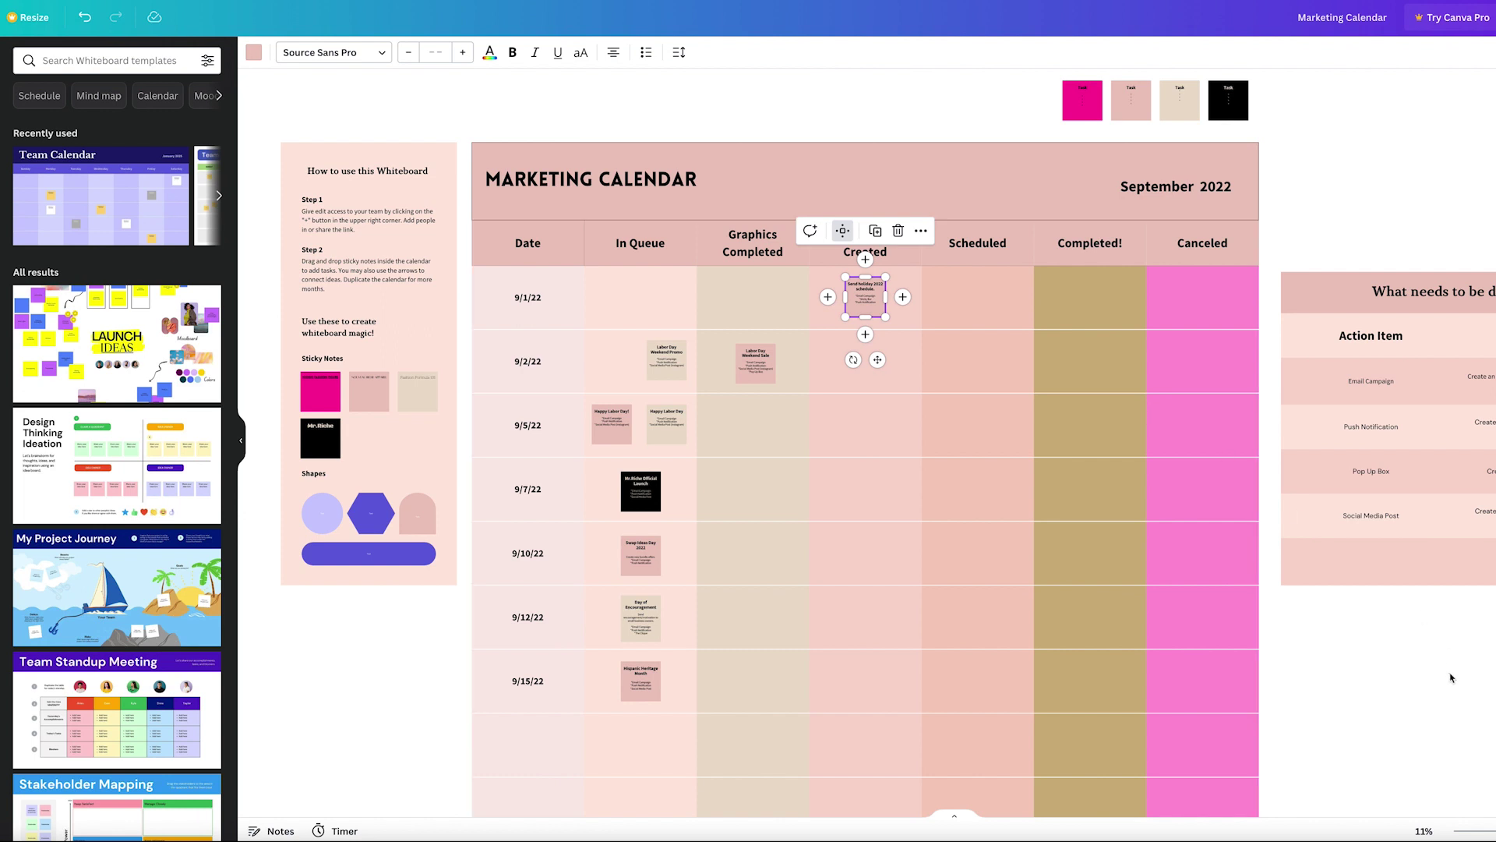
key(Escape)
drag(855, 295, 976, 297)
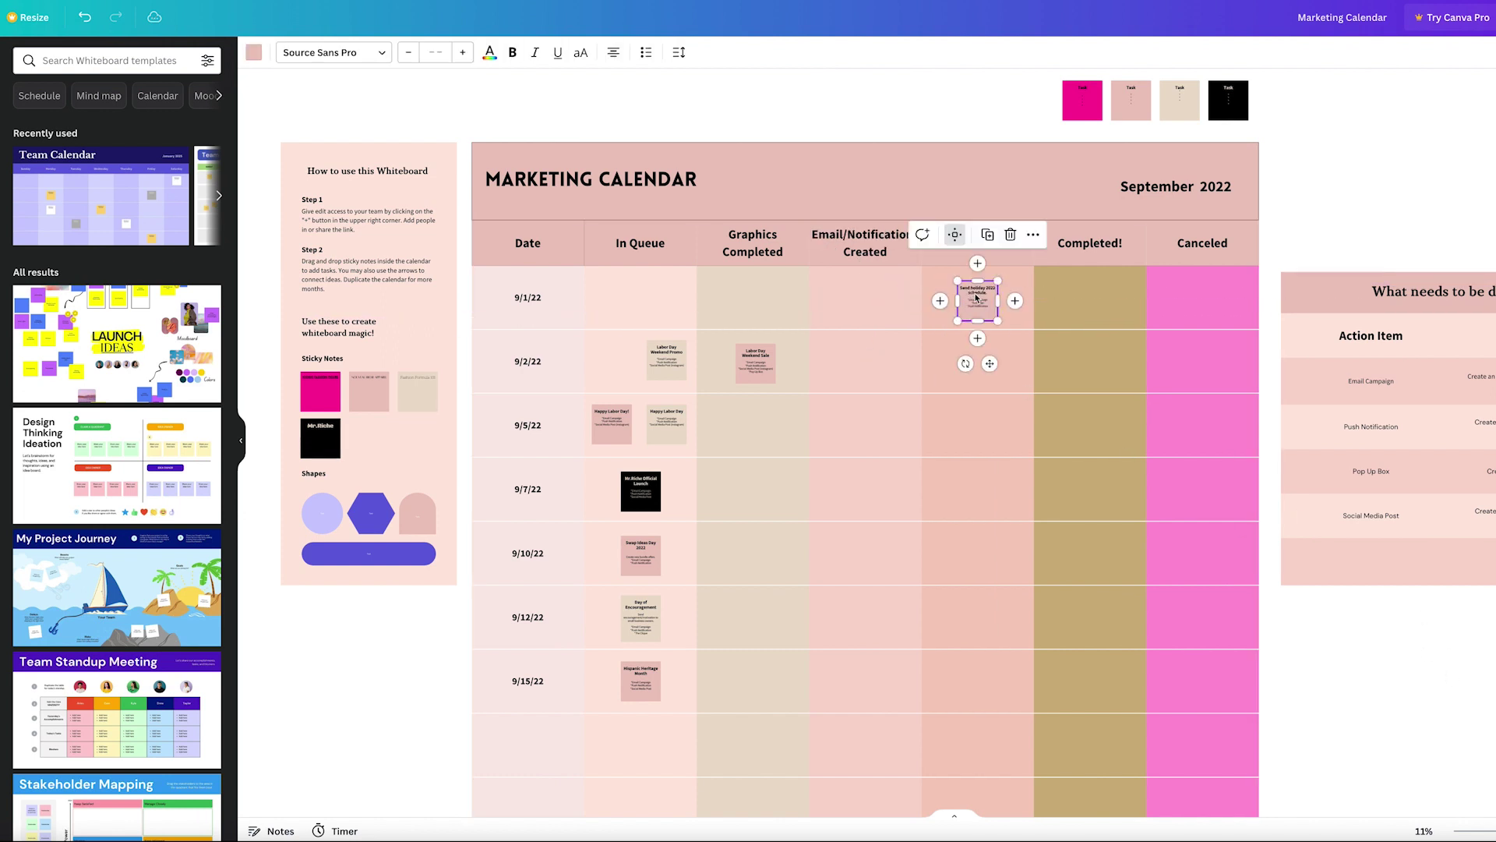
click(1468, 687)
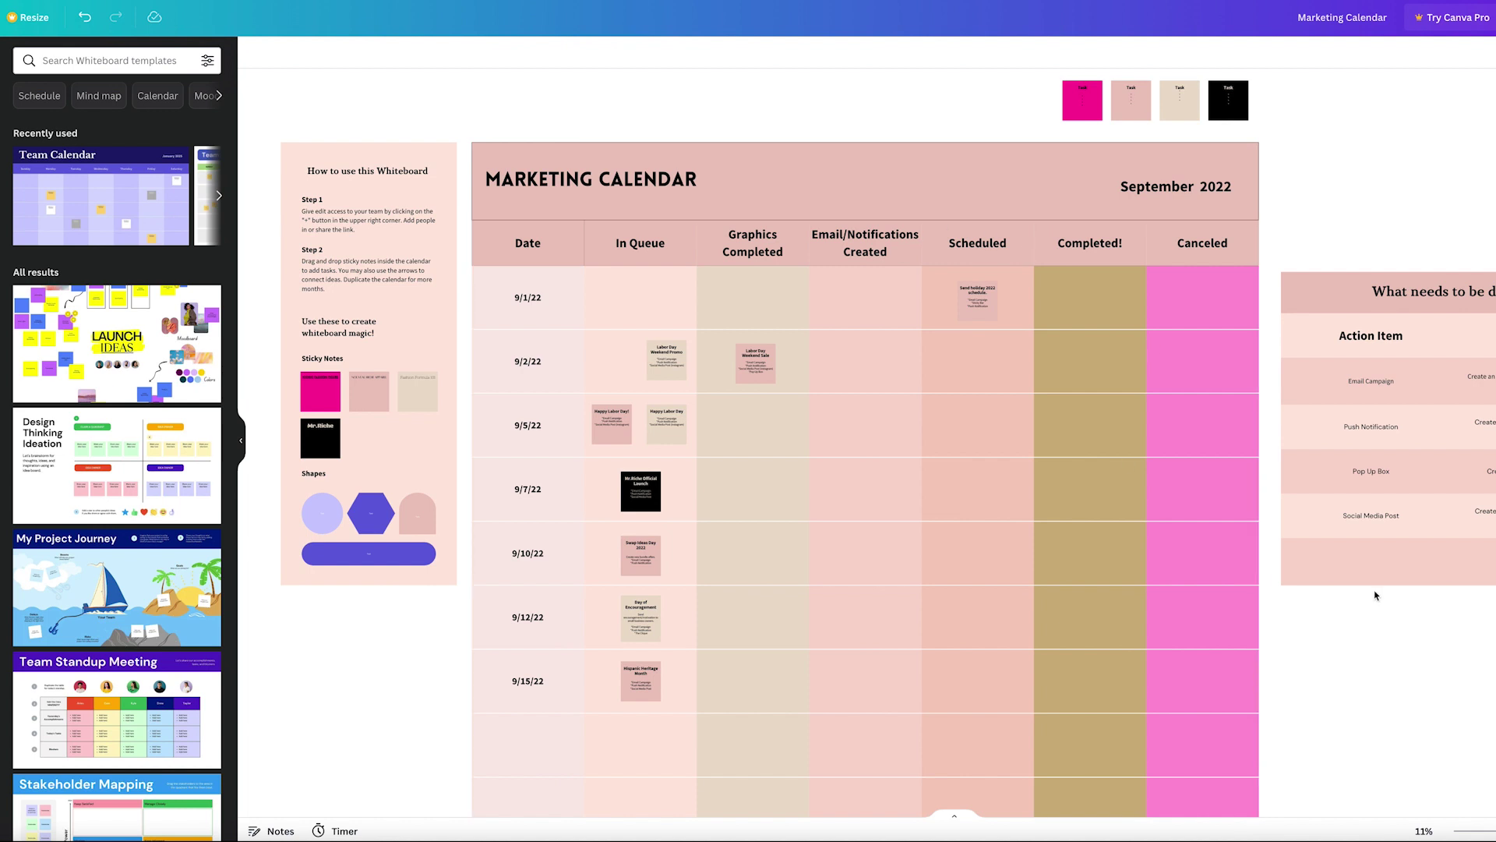
drag(969, 299, 1082, 295)
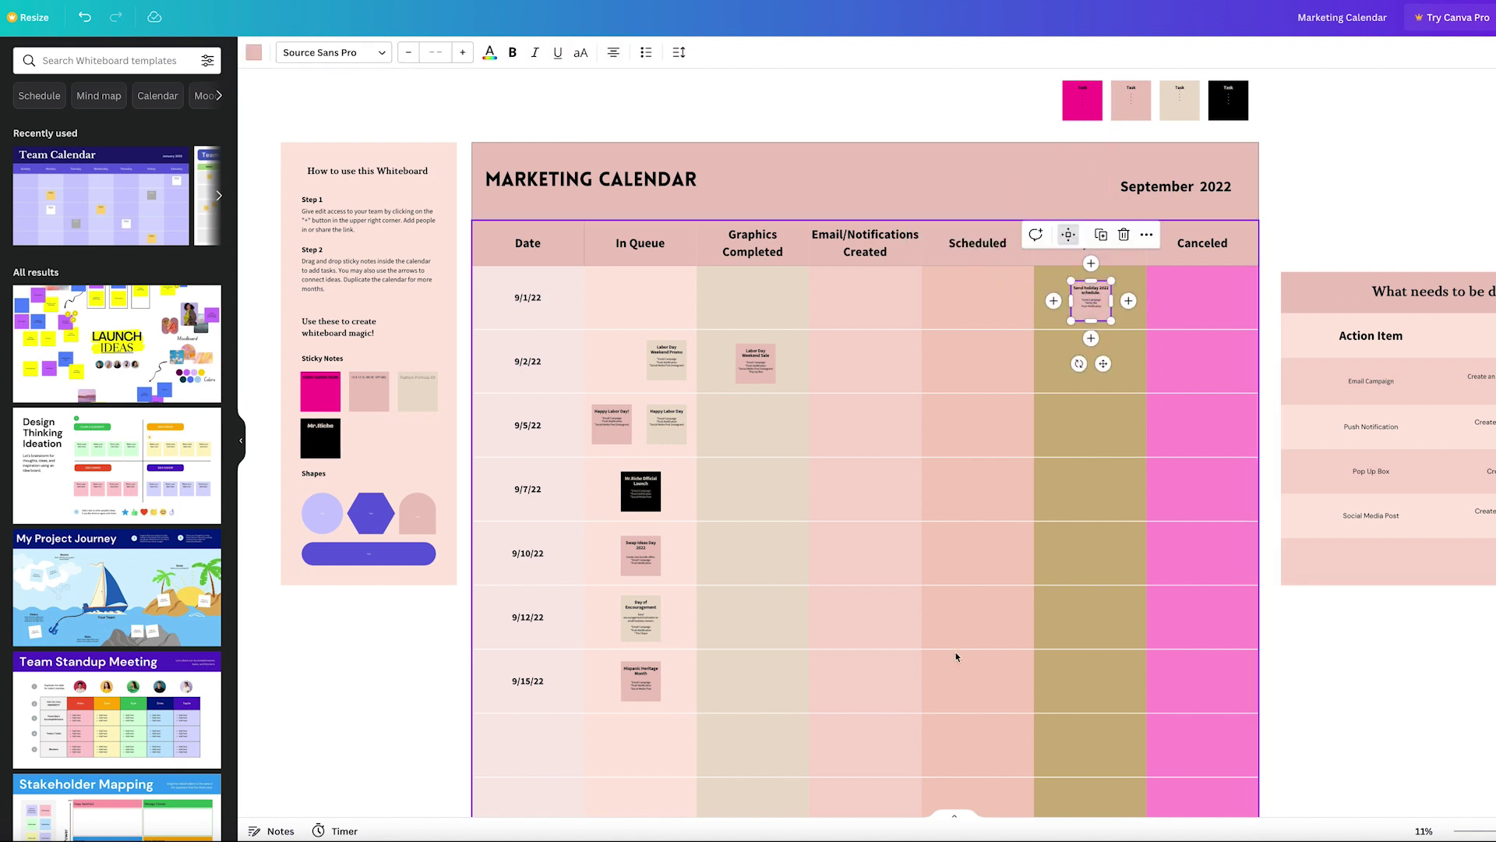
click(368, 668)
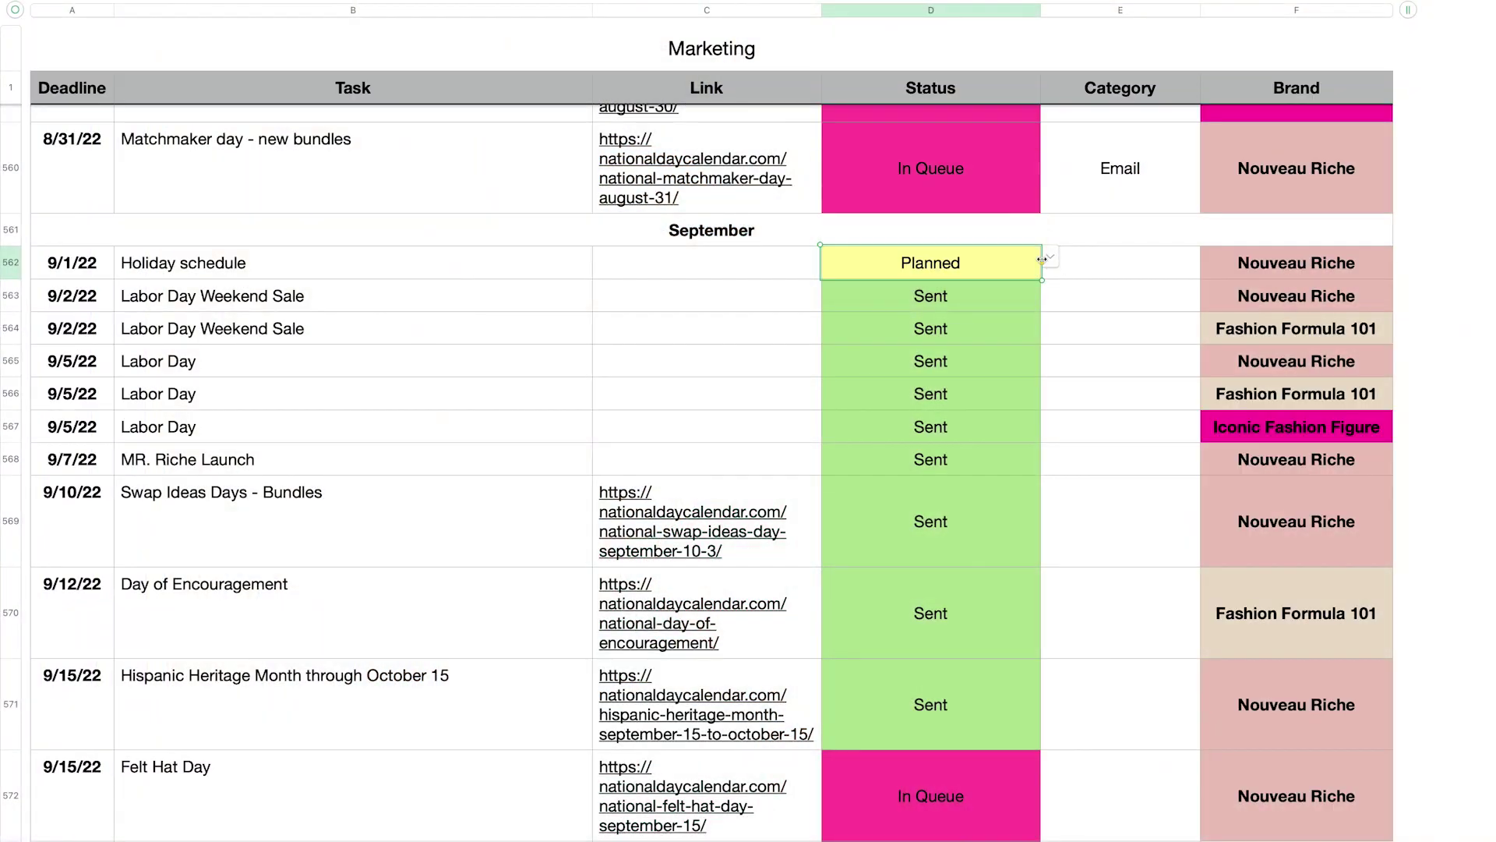
In the marketing spreadsheet, cycle the 9/1/22 Holiday schedule status through Email/Notifications Created and Cancelled, ending on Sent.
click(1050, 257)
click(1029, 272)
click(1050, 257)
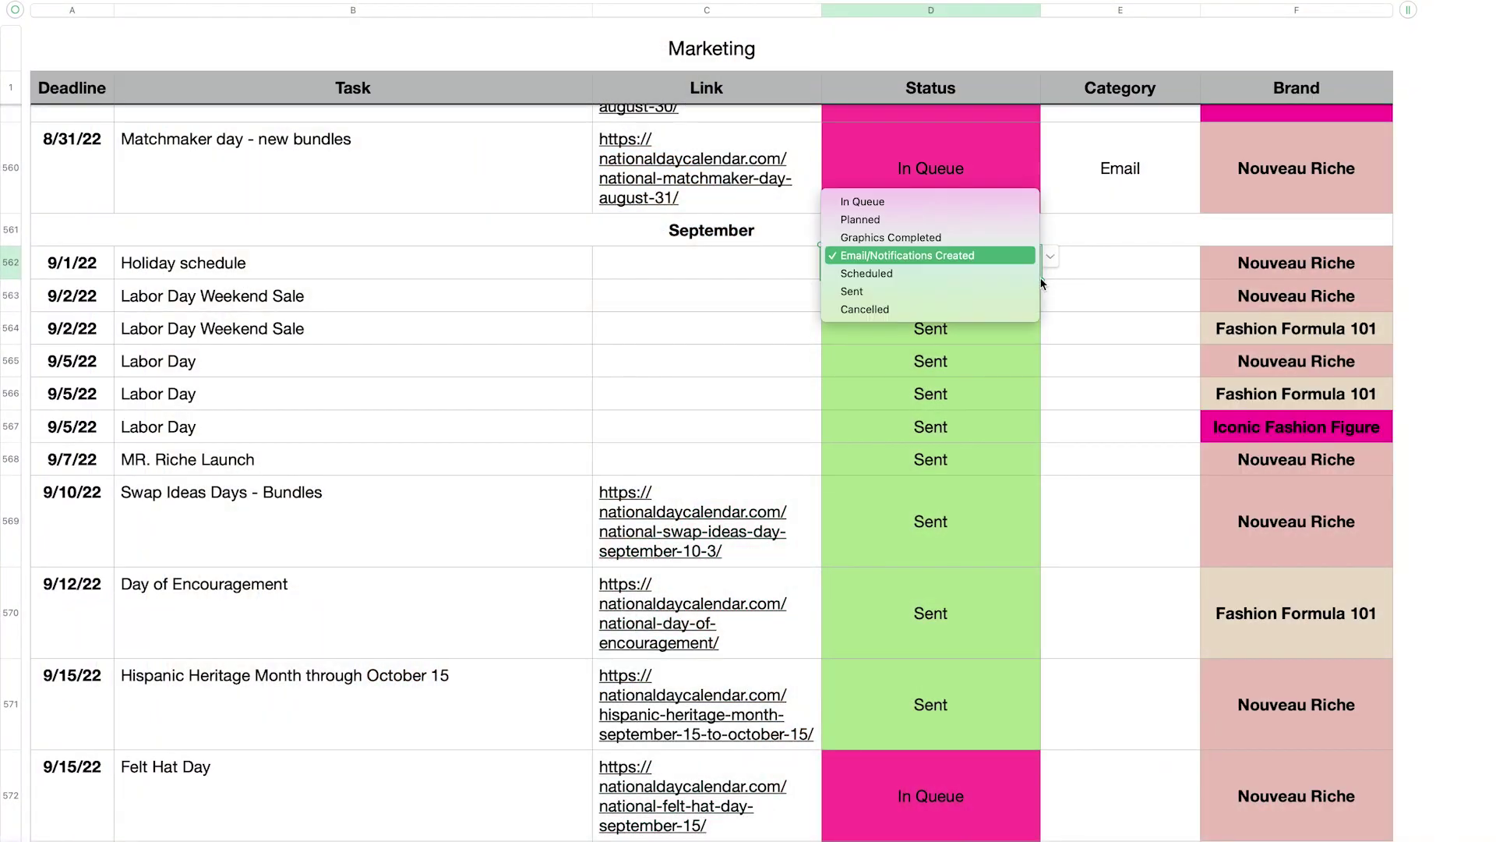
click(1041, 275)
click(1051, 257)
click(1037, 279)
click(1050, 258)
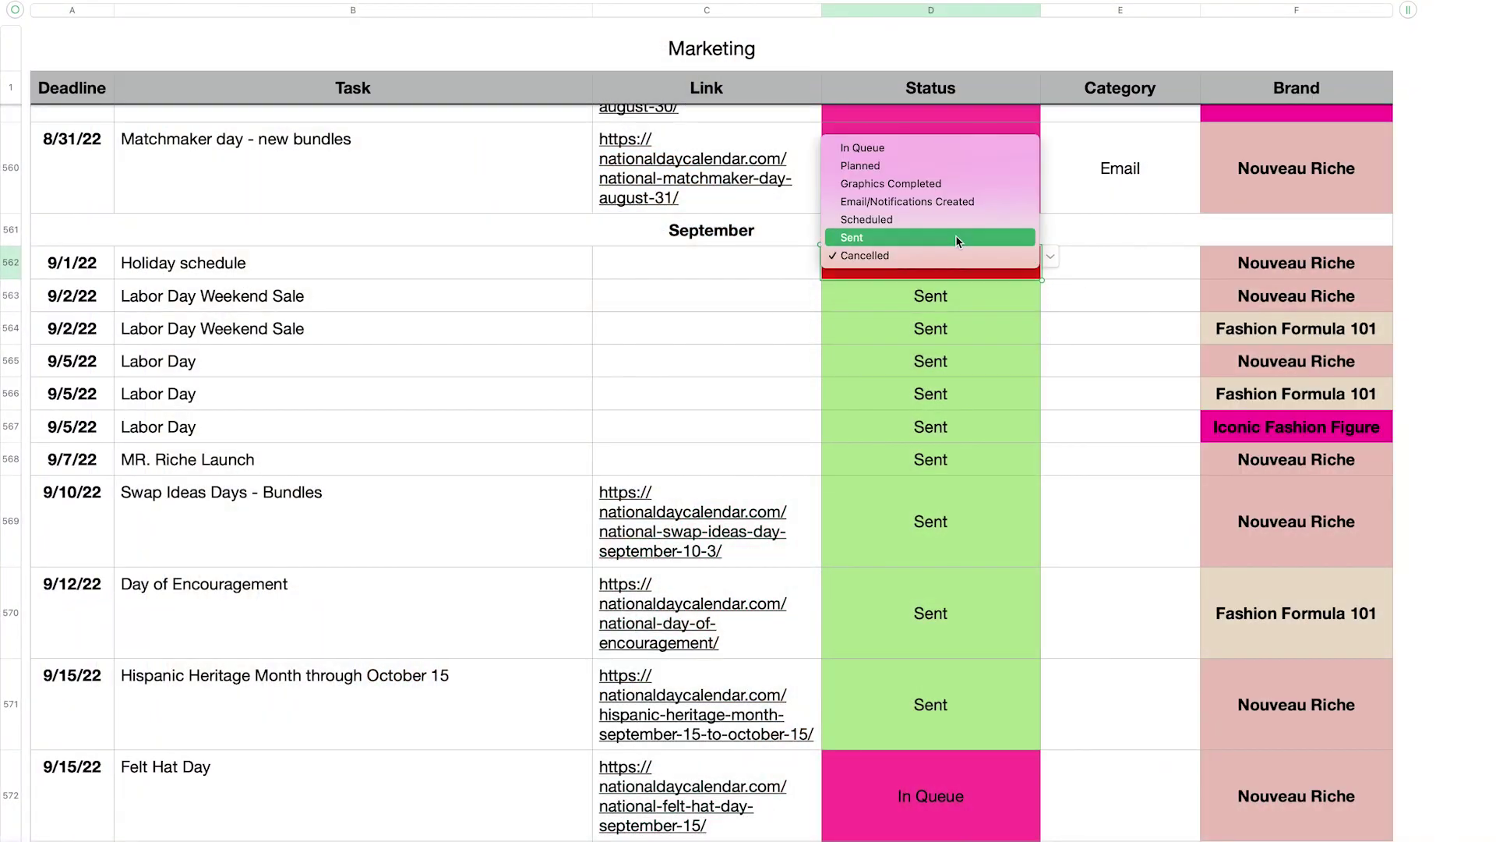
click(1037, 239)
Cycle the Holiday schedule row's category through Push Notification, Pop Up Box, Post and Clique, ending on None.
click(1122, 263)
click(1211, 256)
click(1186, 272)
click(1210, 256)
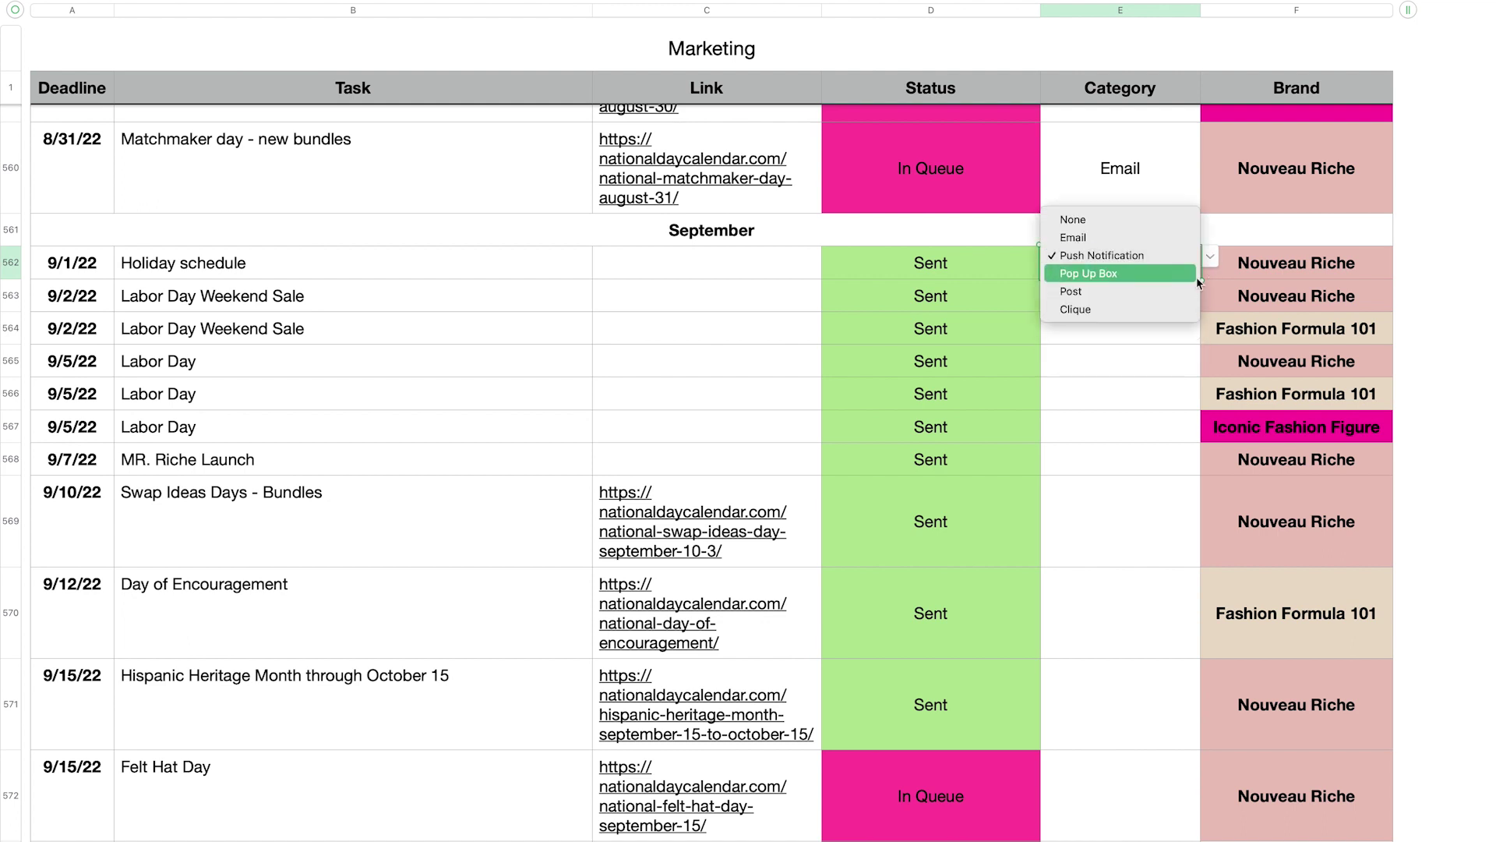
click(1188, 291)
click(1210, 256)
click(1185, 309)
click(1211, 256)
click(1186, 327)
click(1210, 256)
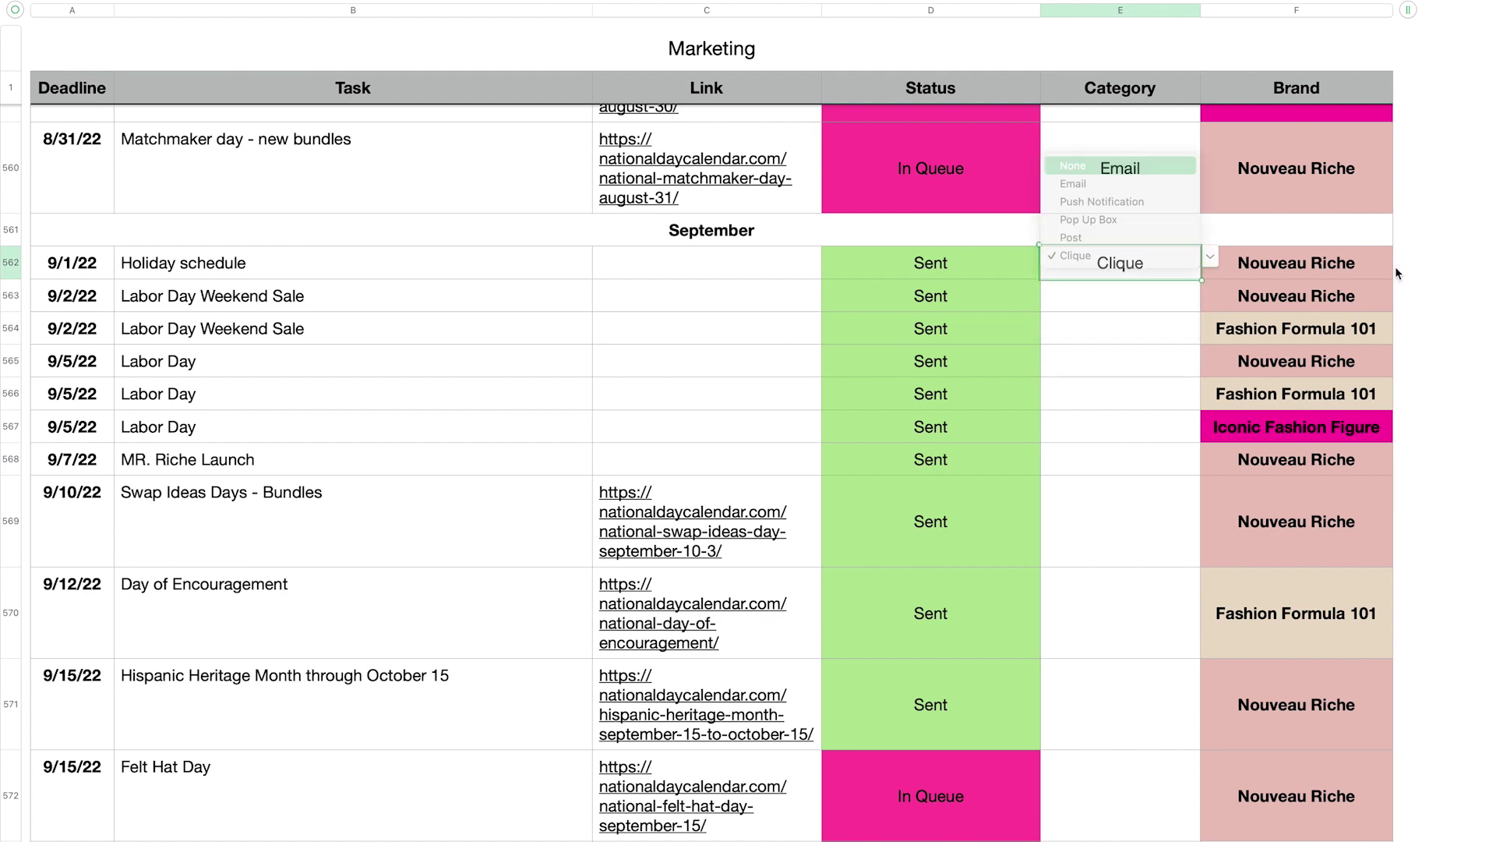
click(1168, 161)
Cycle the Holiday schedule row's brand through Fashion Formula 101 and Iconic Fashion Figure, ending on Nouveau Riche.
click(1297, 262)
click(1402, 257)
click(1324, 244)
click(1402, 256)
click(1381, 289)
click(1403, 257)
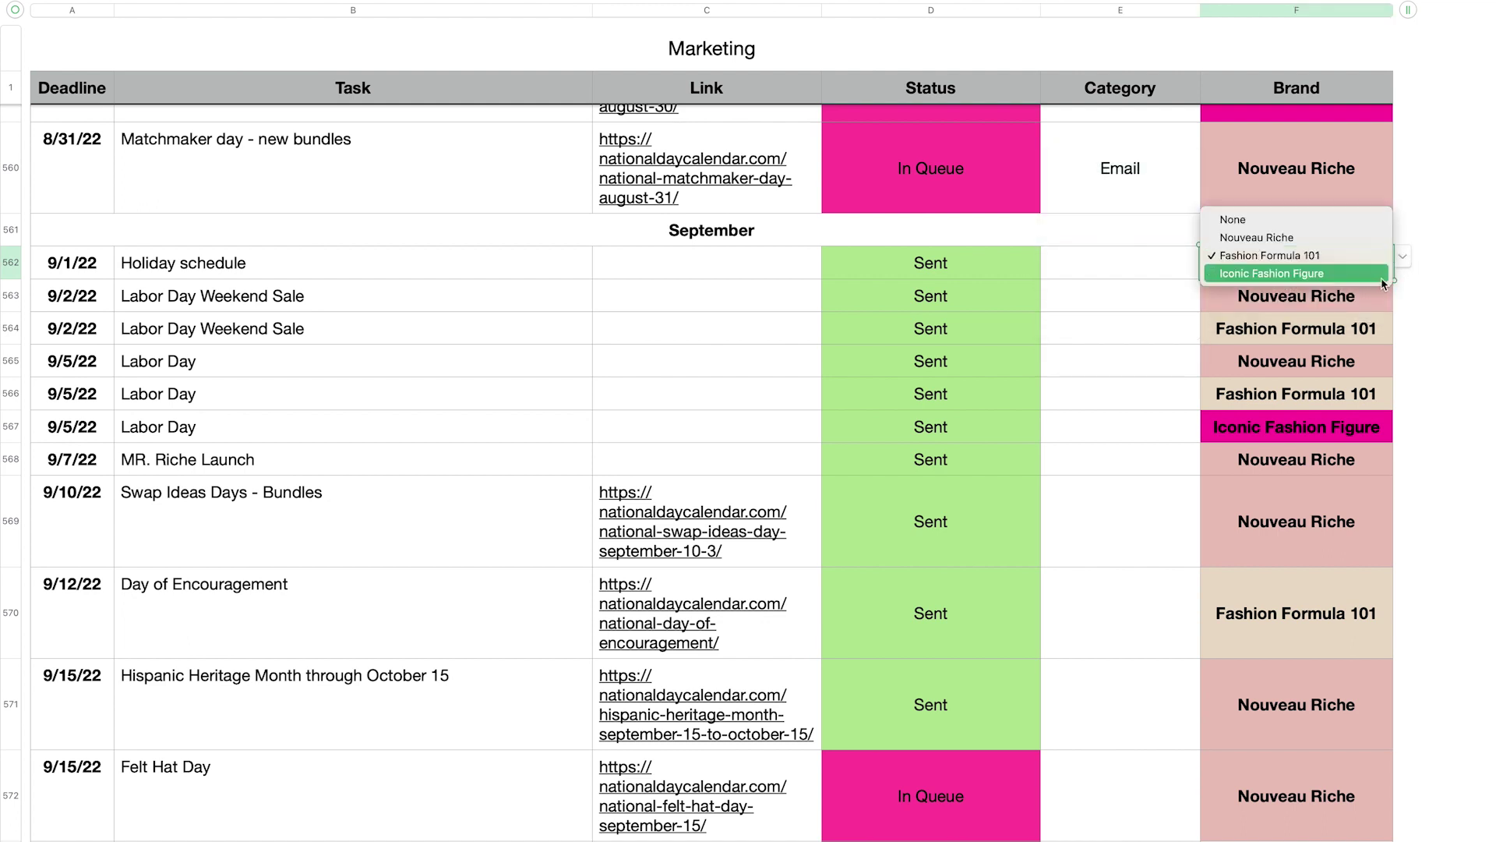
click(1381, 278)
click(1402, 256)
click(1324, 226)
Set the 9/2/22 Labor Day Weekend Sale statuses to Planned for Nouveau Riche and Graphics Completed for Fashion Formula 101.
click(1043, 288)
click(1050, 289)
click(980, 217)
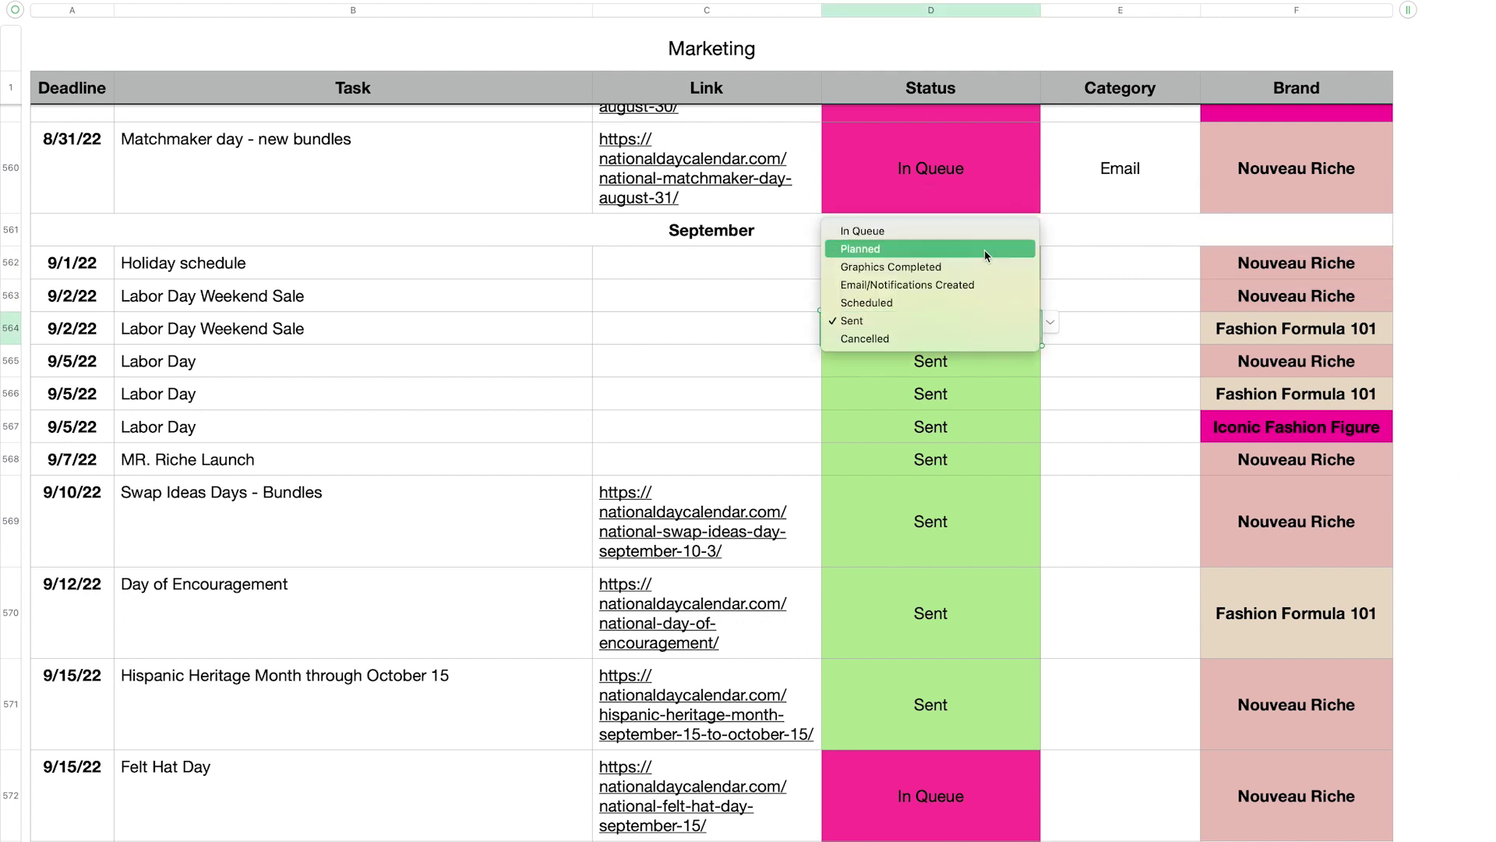
click(1013, 328)
click(1050, 322)
click(935, 267)
Set the 9/5/22 Nouveau Riche and Fashion Formula 101 statuses to Email/Notifications Created and Scheduled, and the MR. Riche Launch status to Cancelled.
click(1012, 395)
click(1051, 387)
click(982, 368)
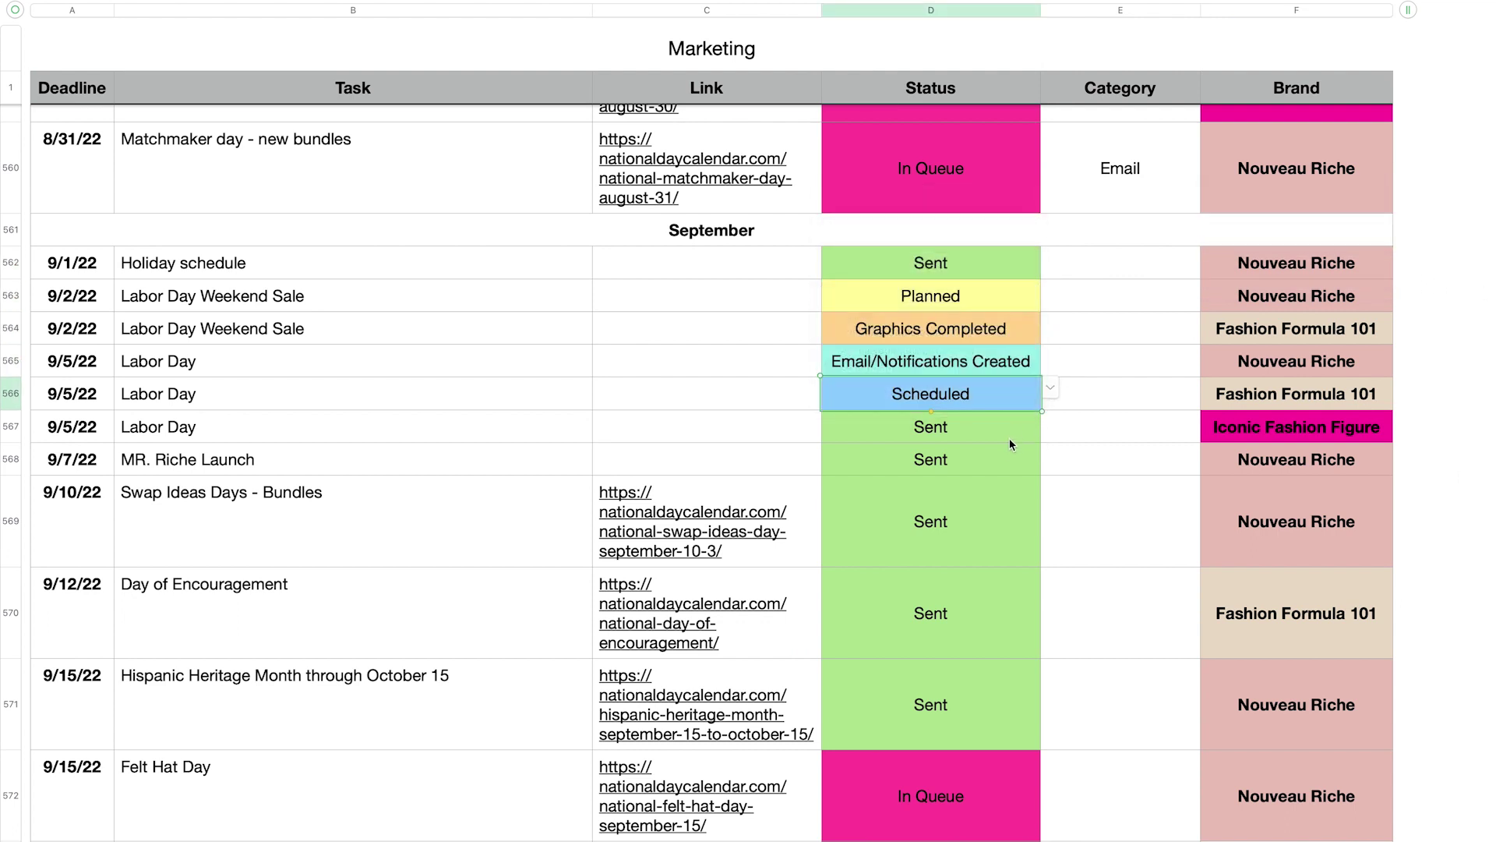
click(1005, 459)
click(1050, 453)
click(1012, 477)
click(1446, 561)
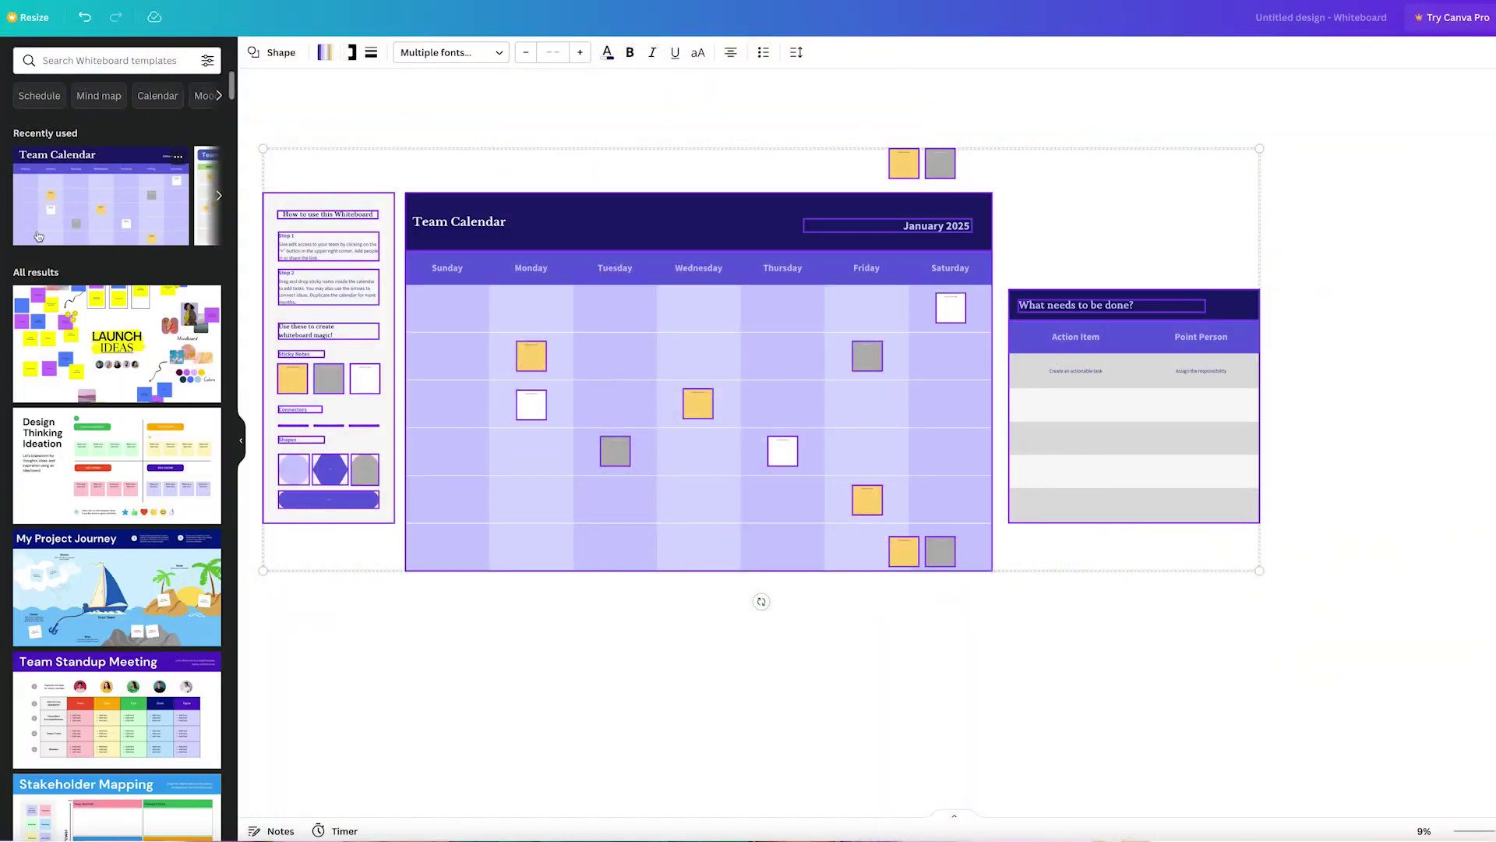
On the Canva whiteboard, change the Team Calendar title to Marketing Calendar.
click(444, 223)
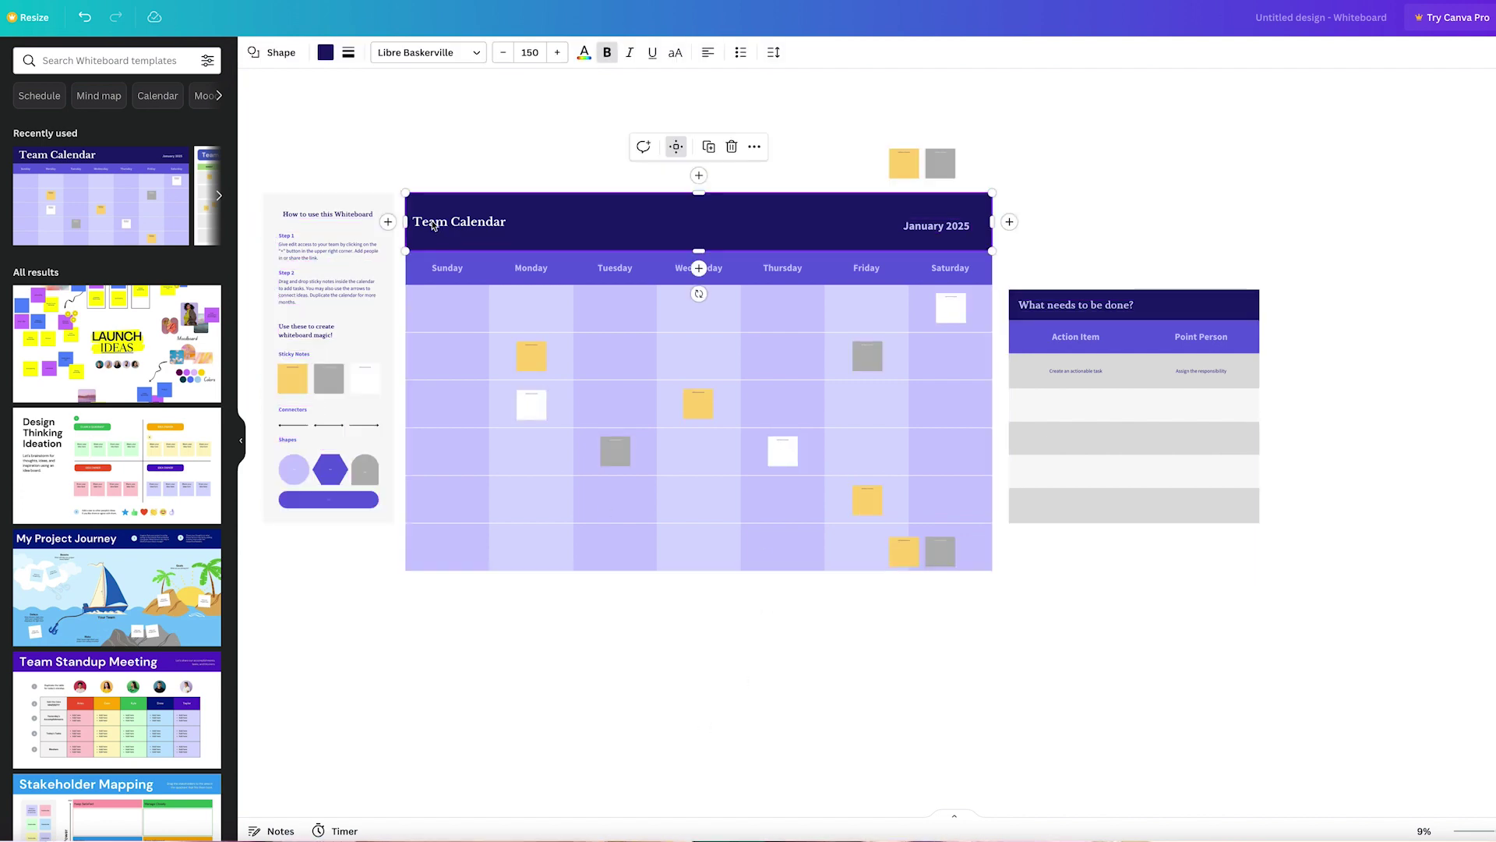
double_click(444, 223)
text(M)
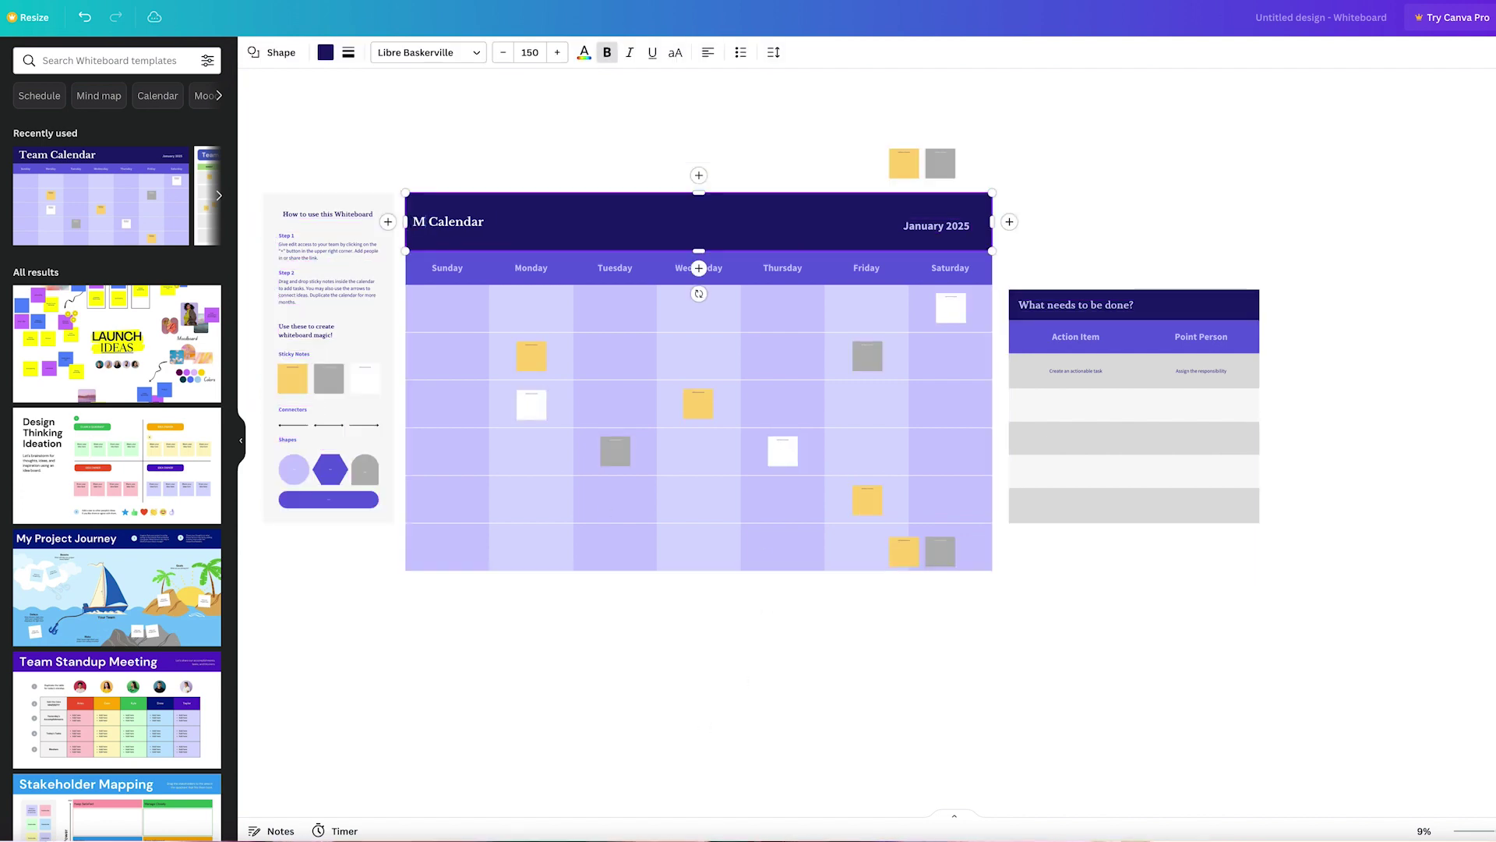
text(arketing)
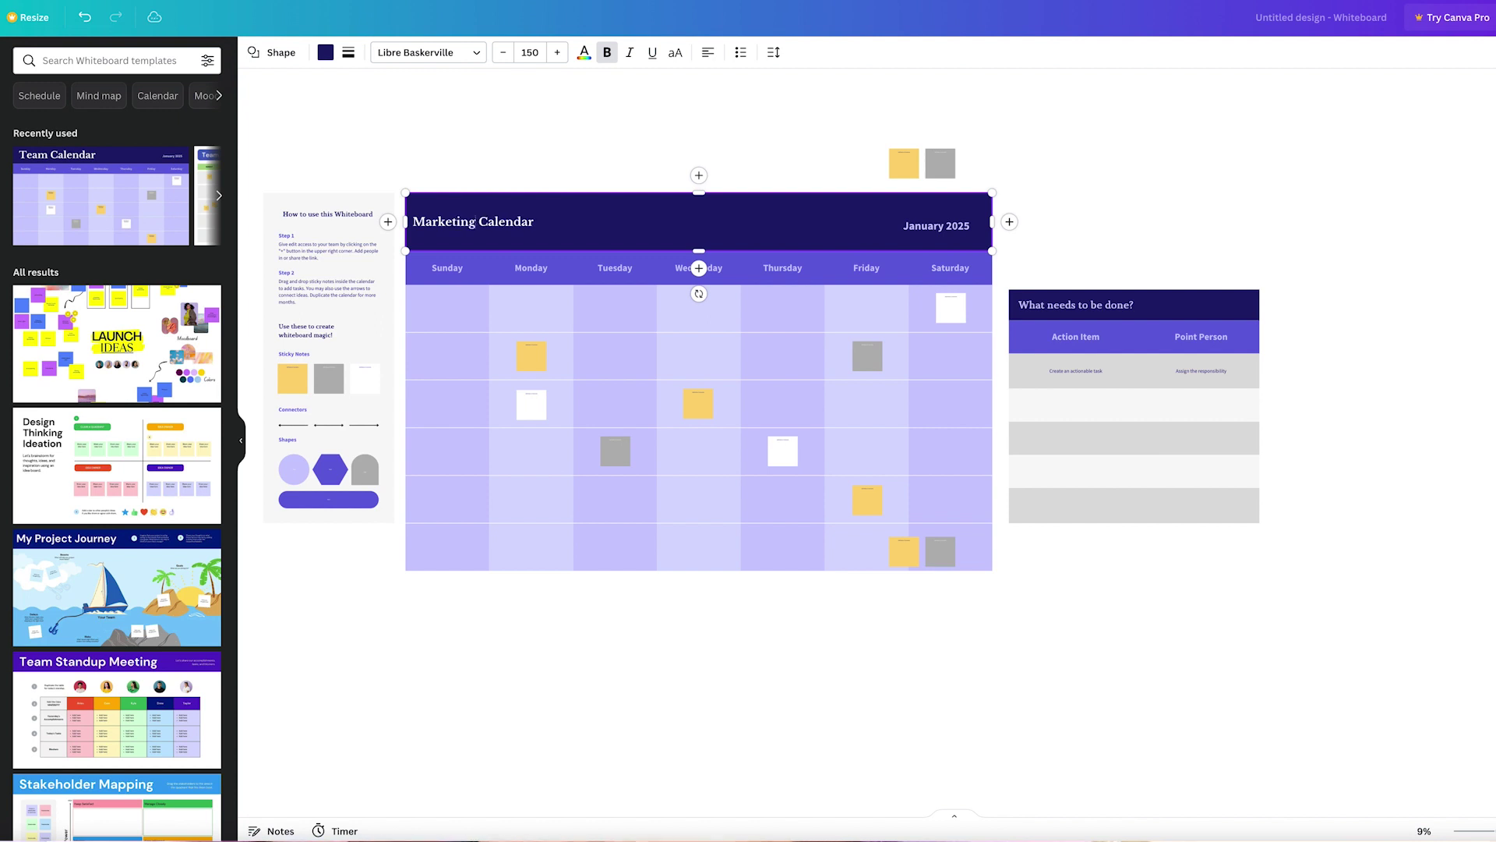
Change the calendar header's date to September 2022 and set its text color to black.
click(935, 225)
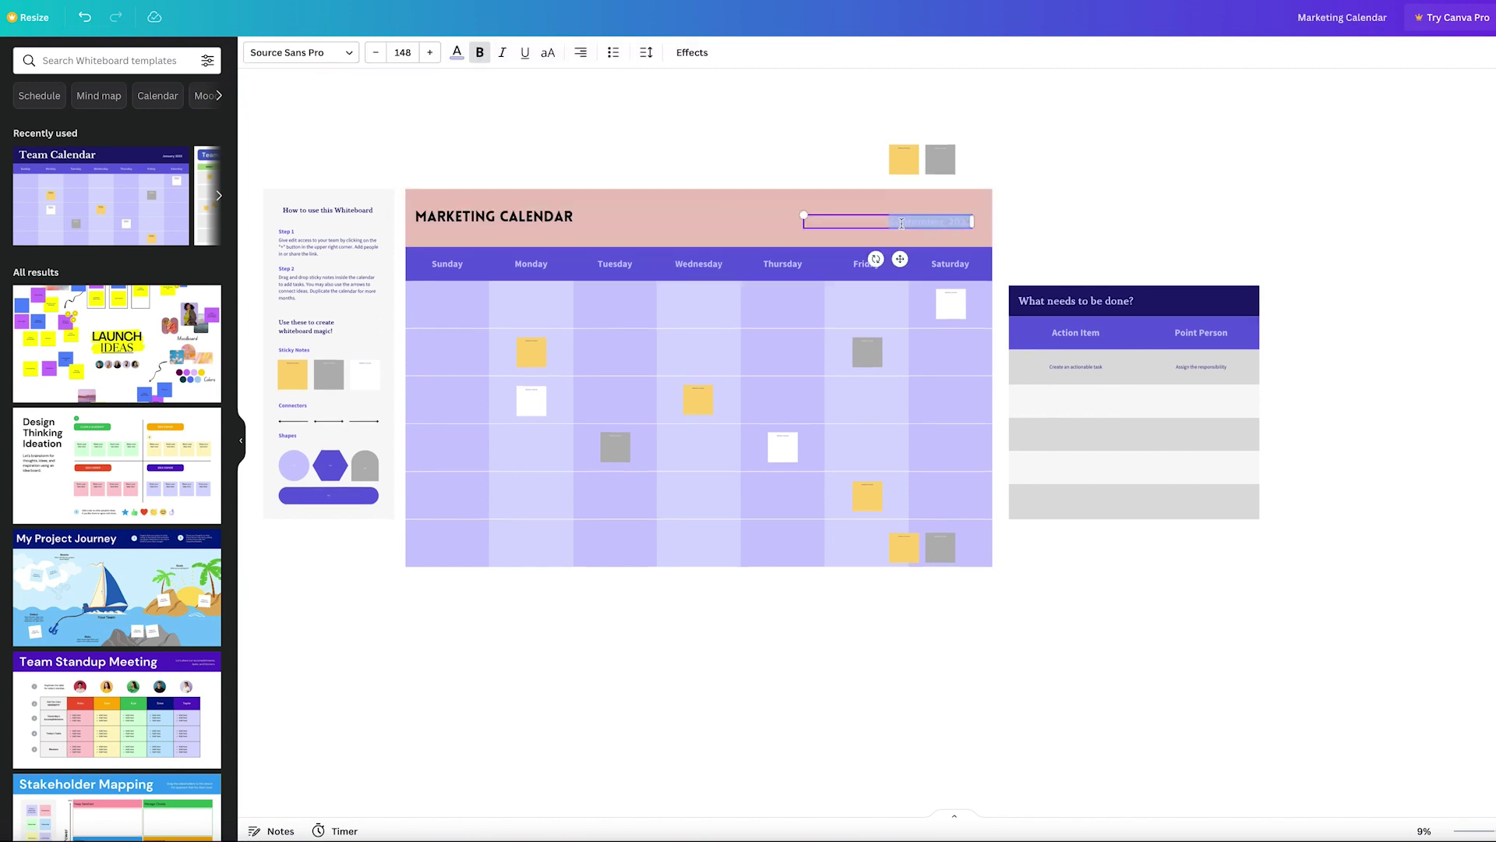
click(458, 52)
click(63, 124)
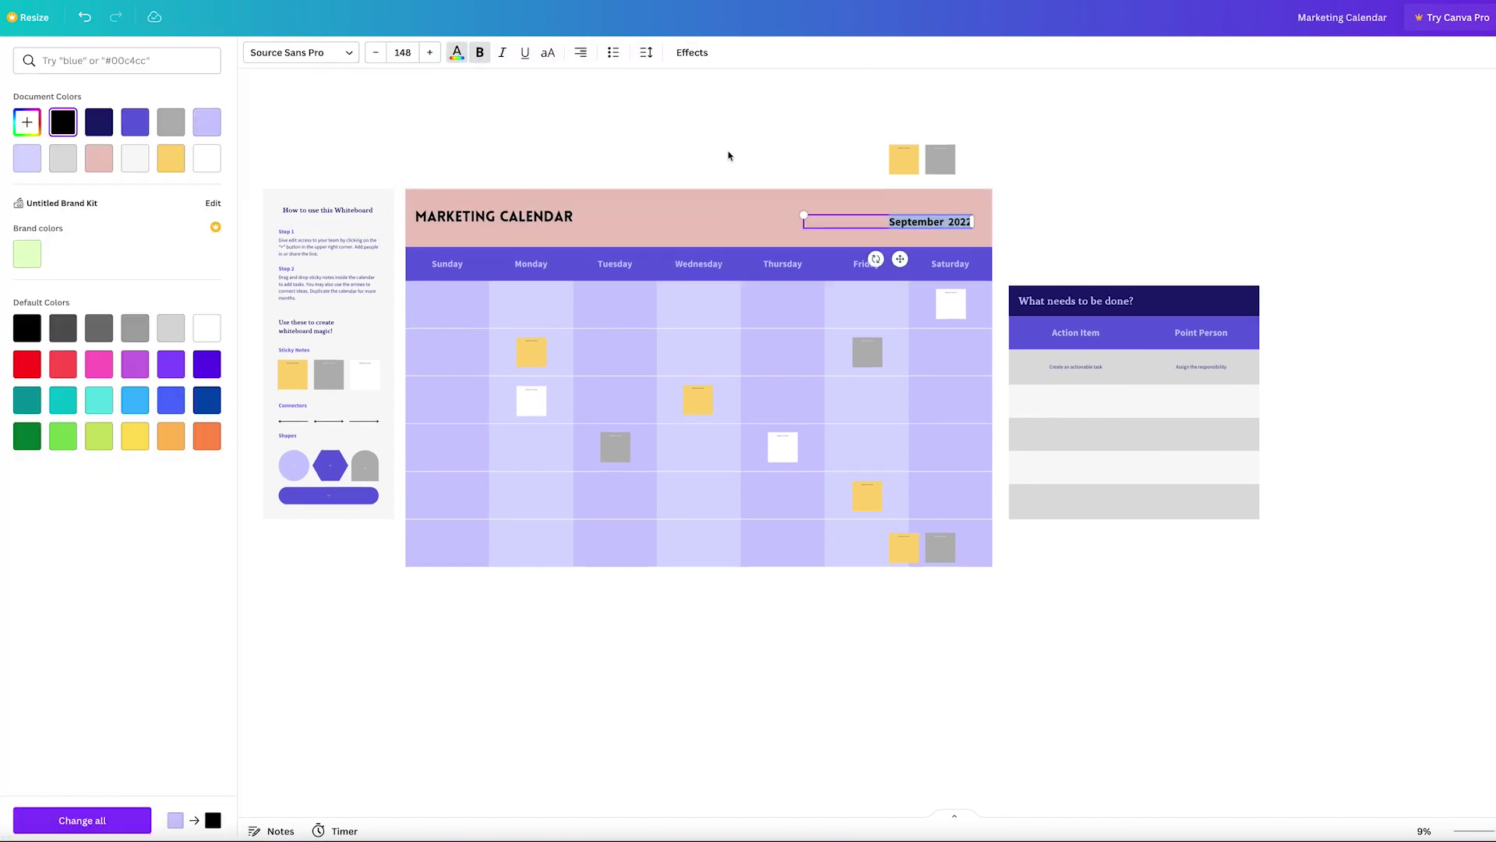
click(728, 150)
Rename the Sunday through Wednesday column headers to Date, In Queue, Graphics Completed and Email/Notifications Created.
click(443, 267)
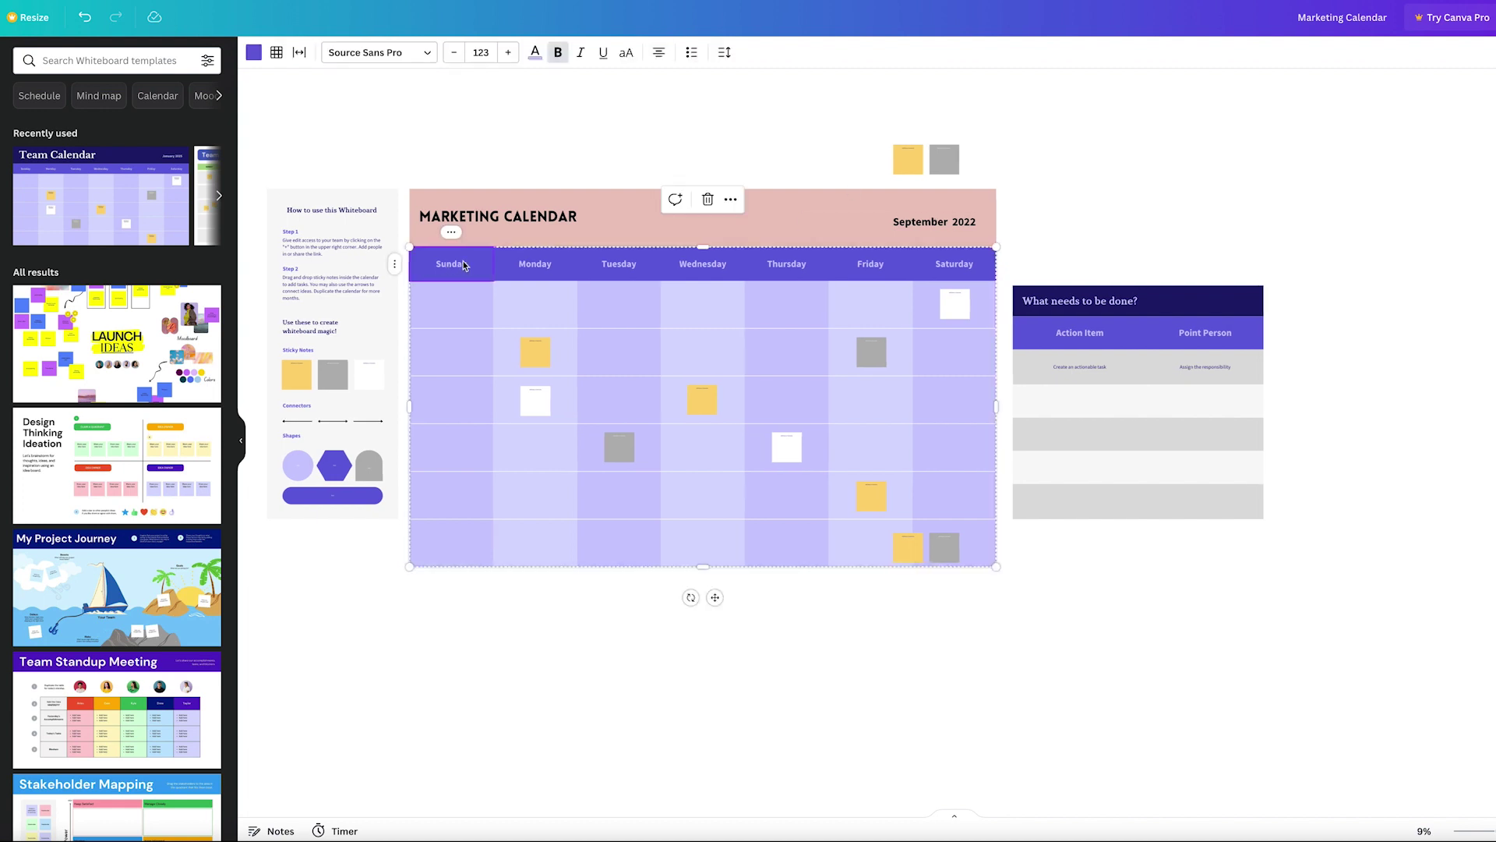
double_click(444, 265)
text(Date)
key(Tab)
text(In)
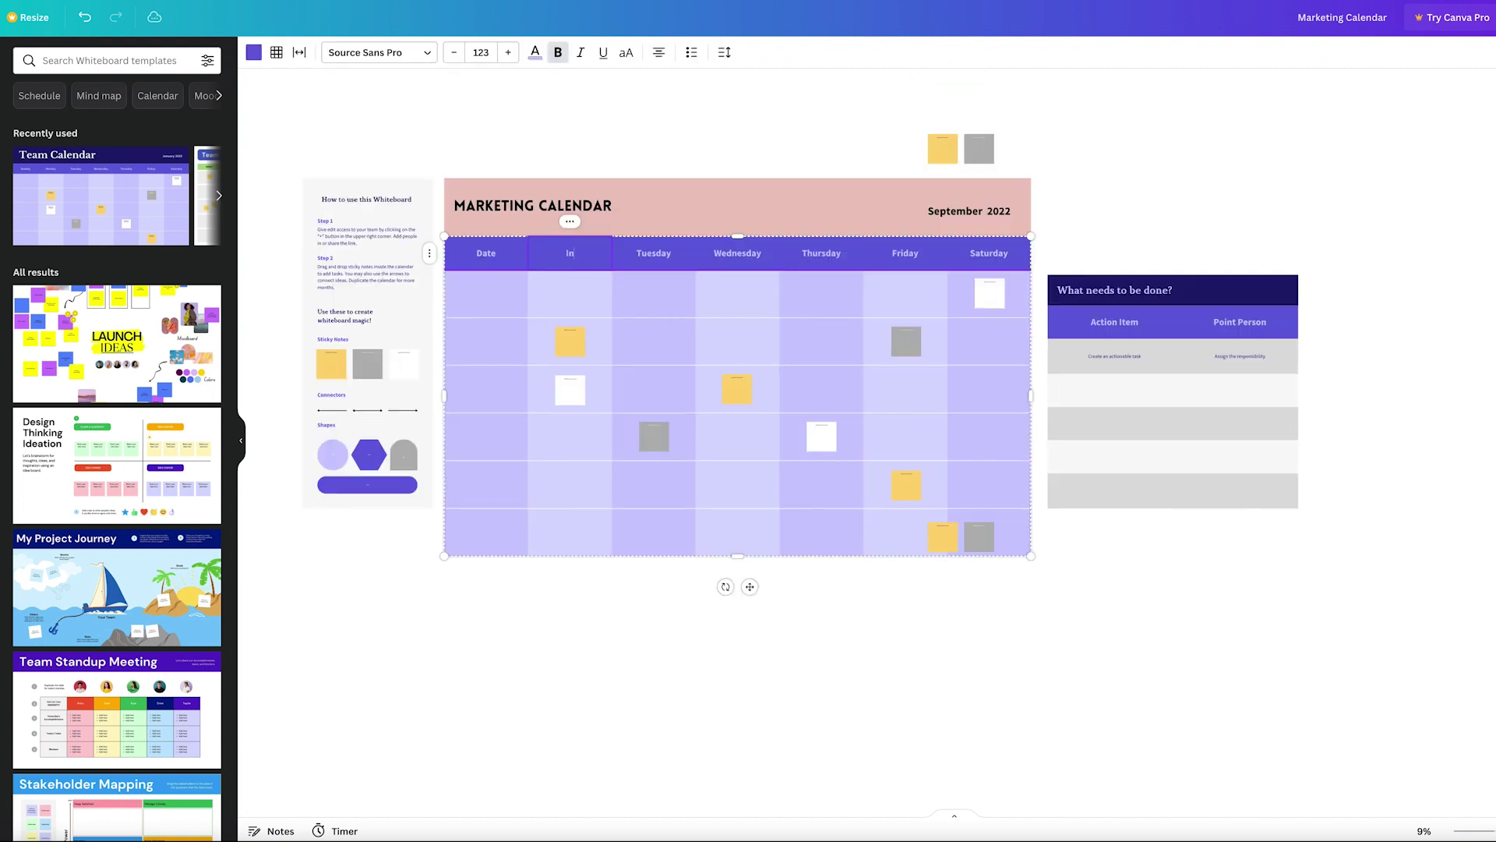
text( Queue)
key(Tab)
text(Graphics Completed)
key(Tab)
text(Email/Notifications Created)
Rename the Thursday, Friday and Saturday column headers to Scheduled, Completed! and Canceled.
key(Tab)
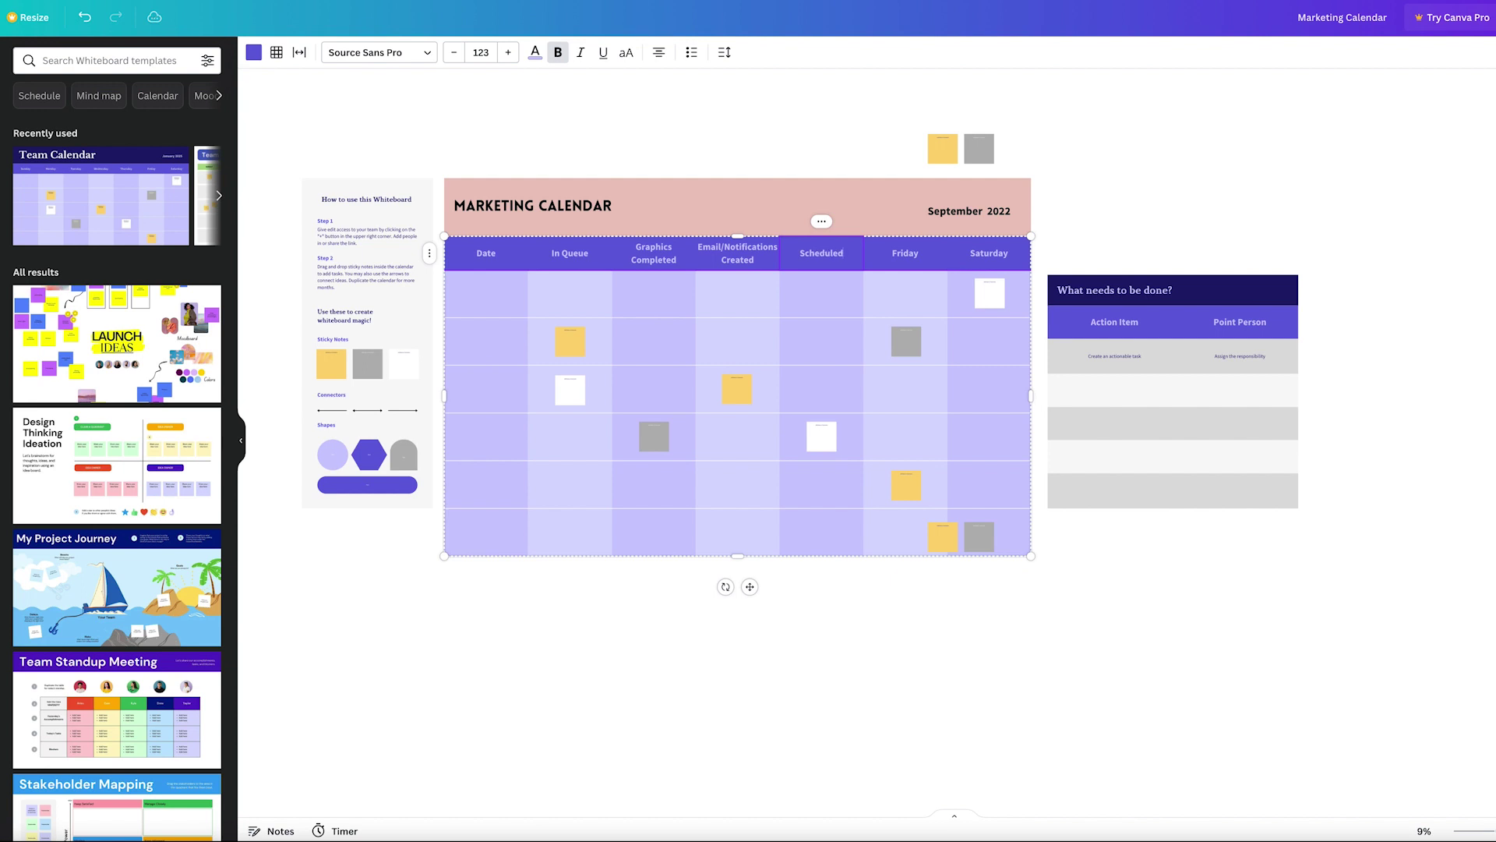
key(Tab)
text(Complete)
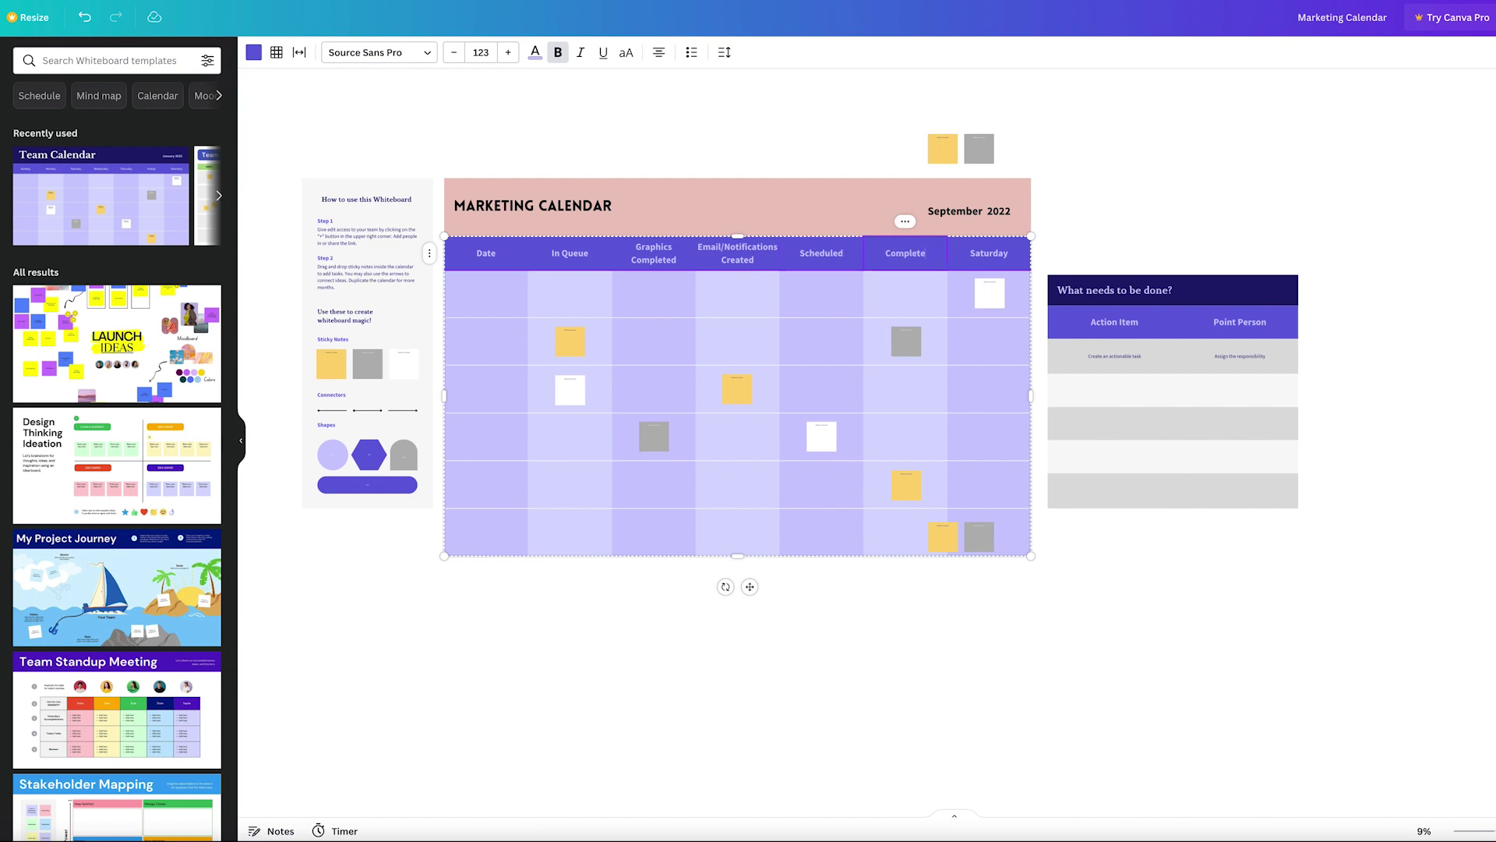
text(d!)
key(Tab)
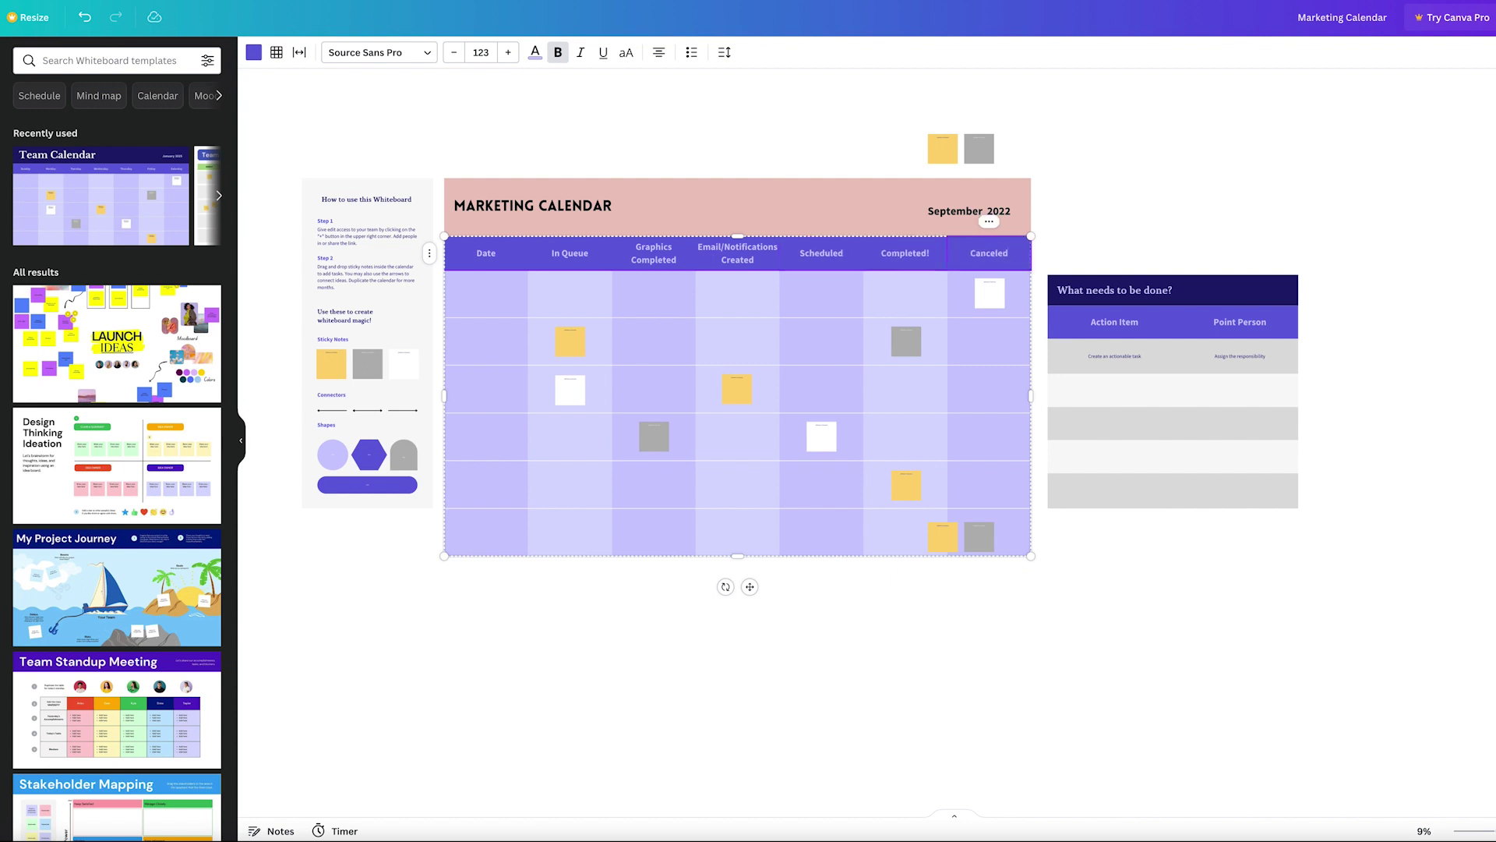
Enter 9/1/22 and 9/2/22 in the first two rows of the Date column.
key(Tab)
text(9/1/22)
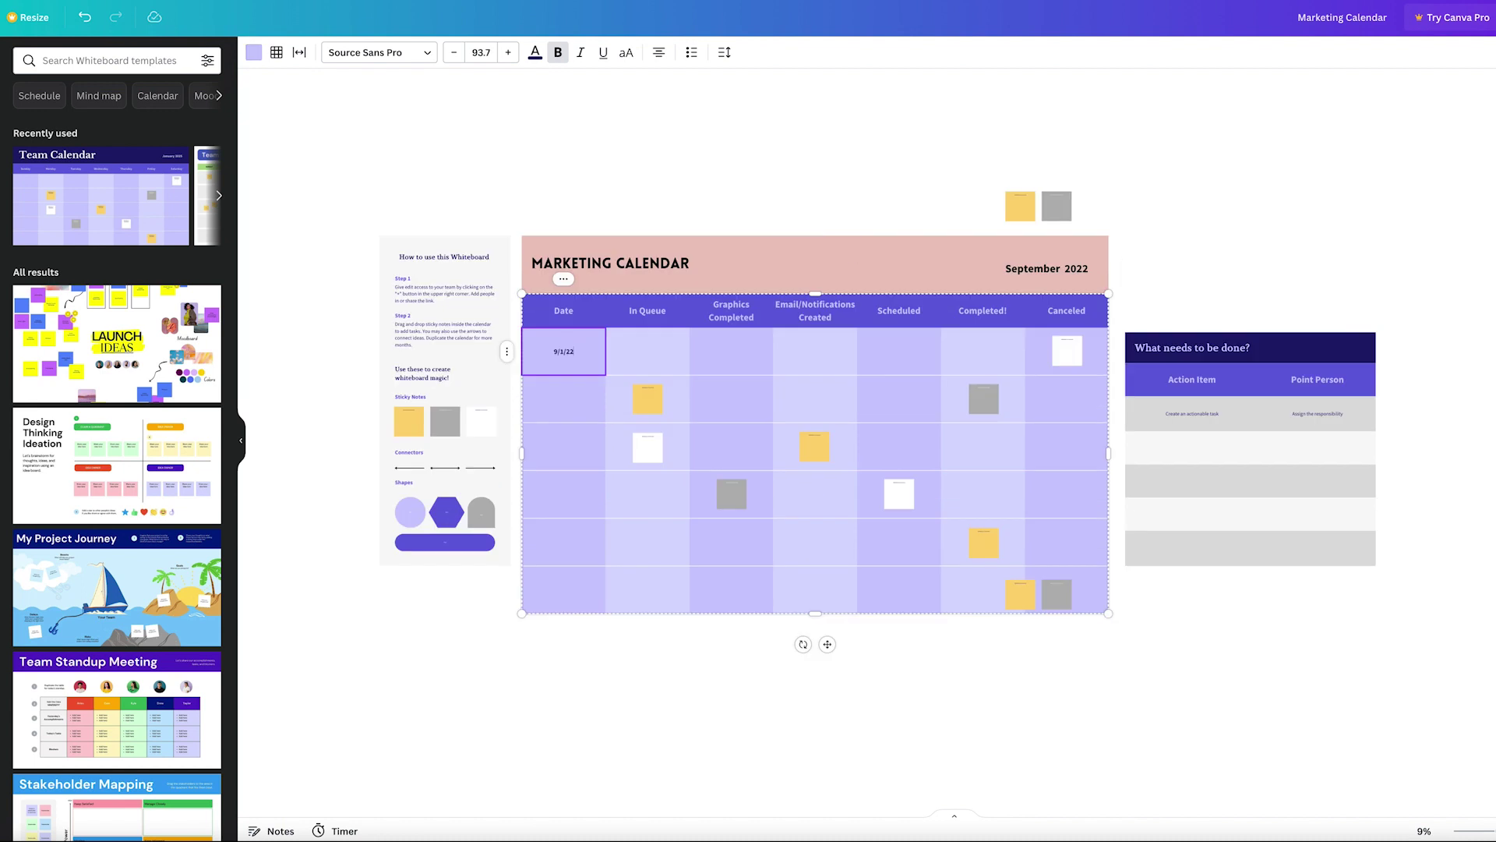
click(564, 398)
text(9/2/22)
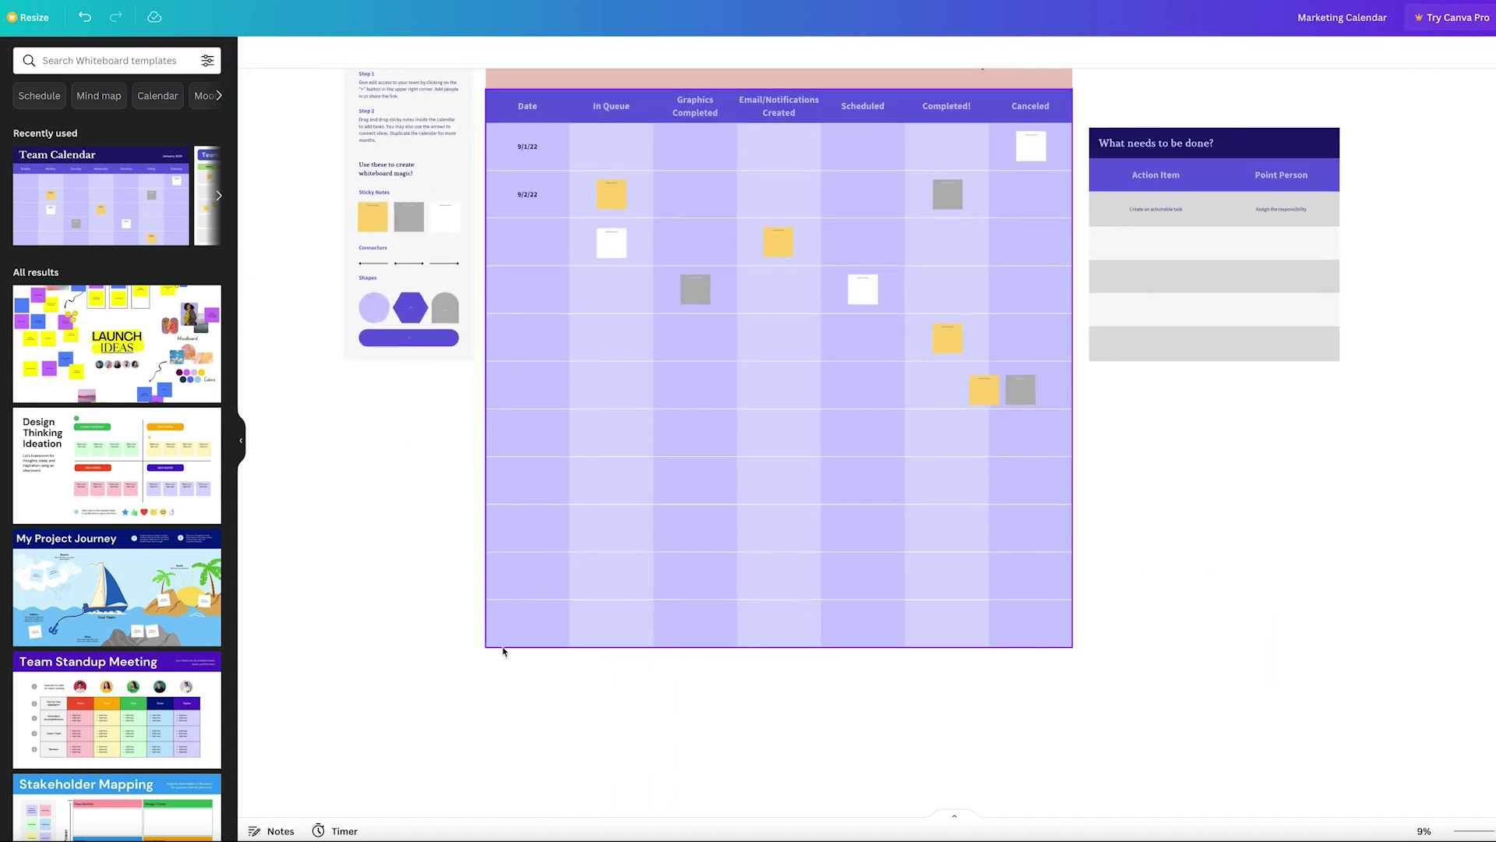
Add six empty rows at the end of the calendar table.
click(497, 642)
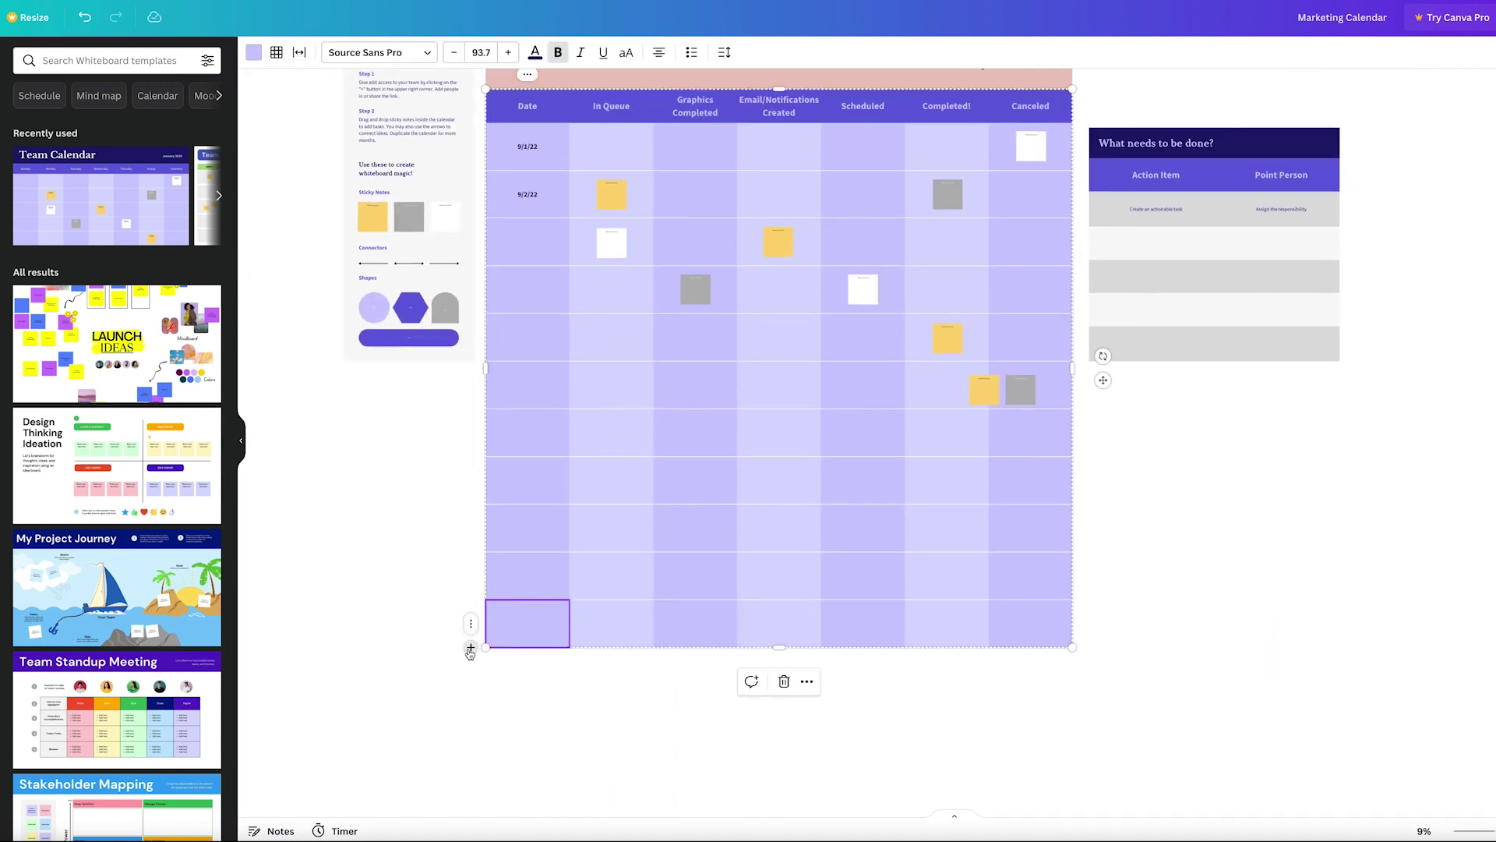
click(470, 649)
click(470, 696)
click(496, 578)
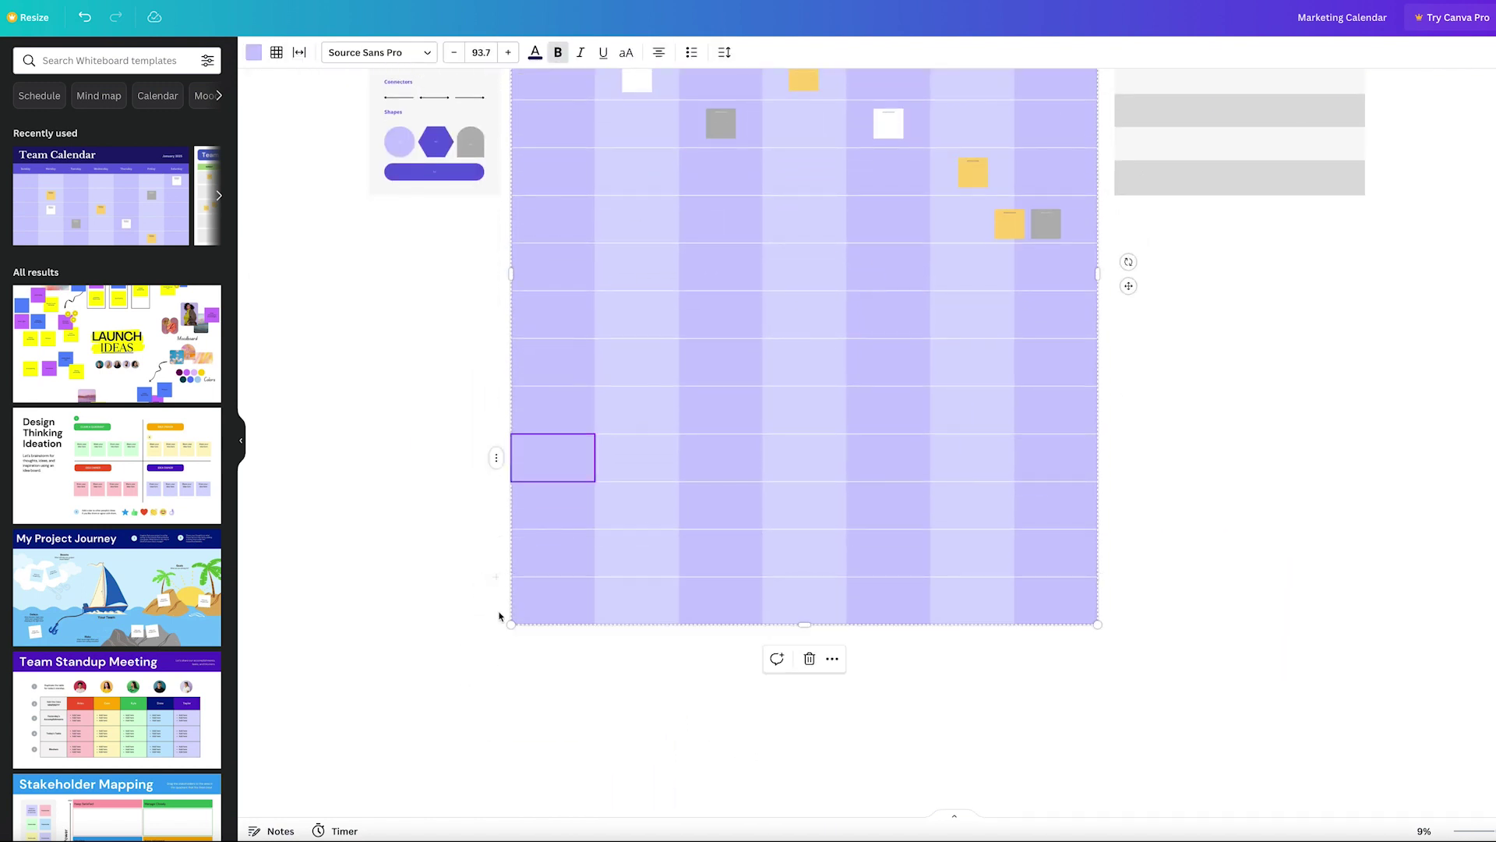
click(496, 625)
click(497, 672)
scroll(494, 725, down, 3)
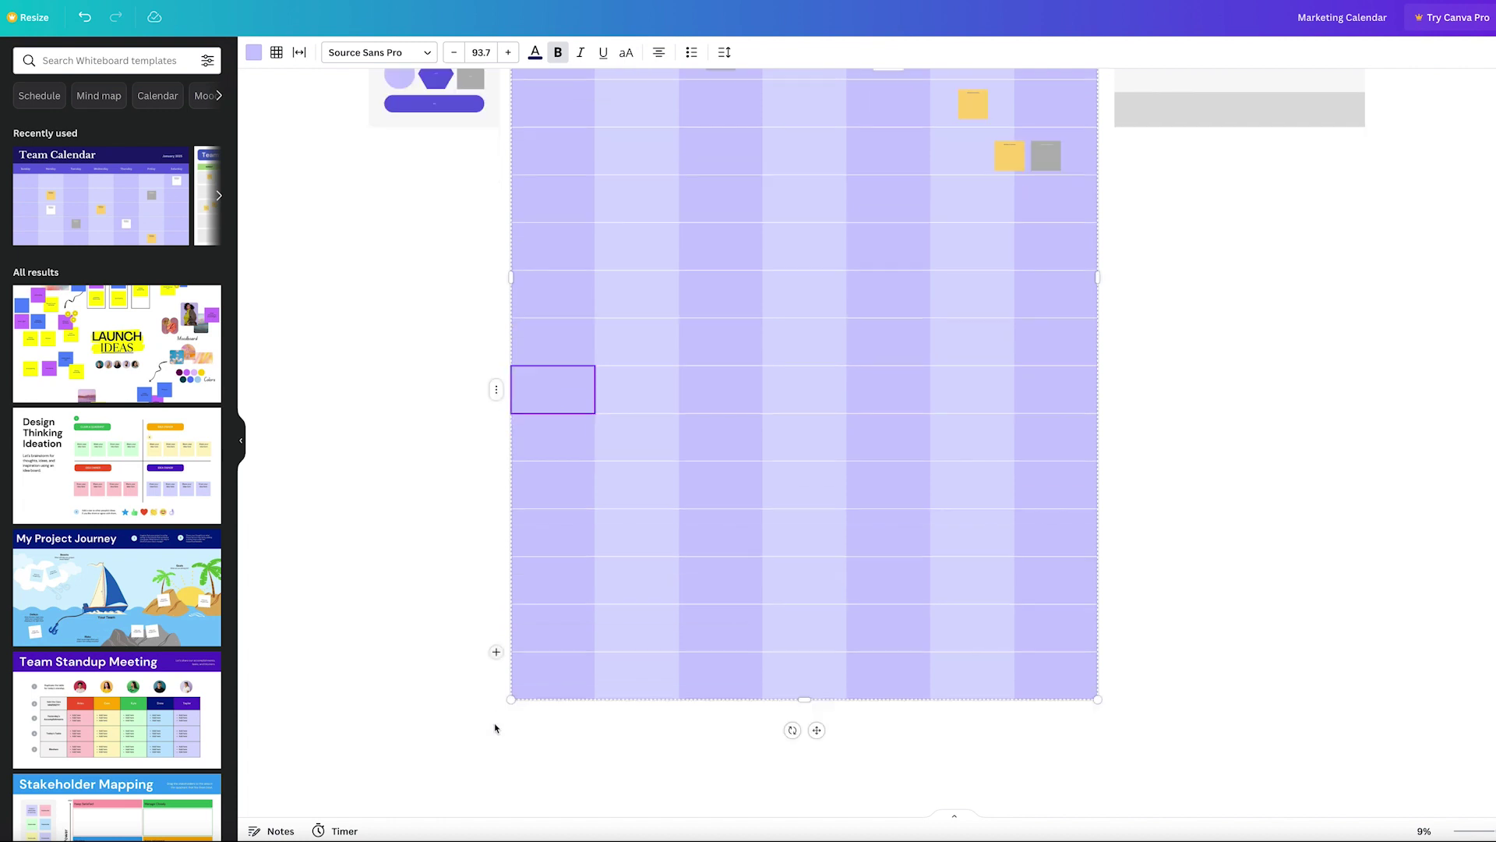
Add more empty rows at the end of the calendar table to extend it further.
click(496, 651)
click(496, 621)
click(497, 668)
click(496, 715)
scroll(497, 715, up, 10)
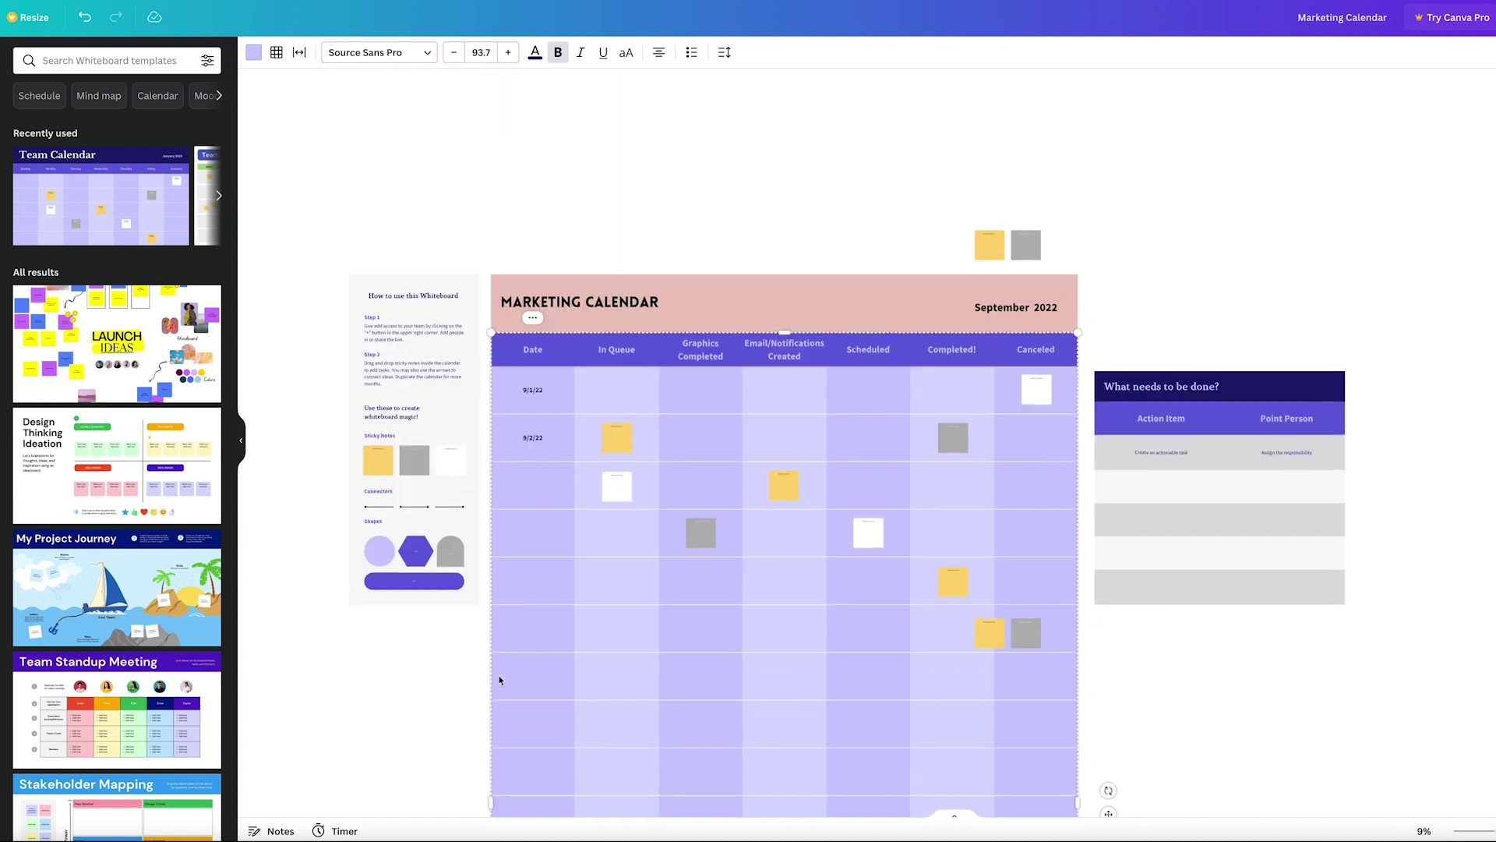
Fill the 9/1/22 date cell with the custom pale peach color #FFE7DF.
click(544, 413)
click(254, 52)
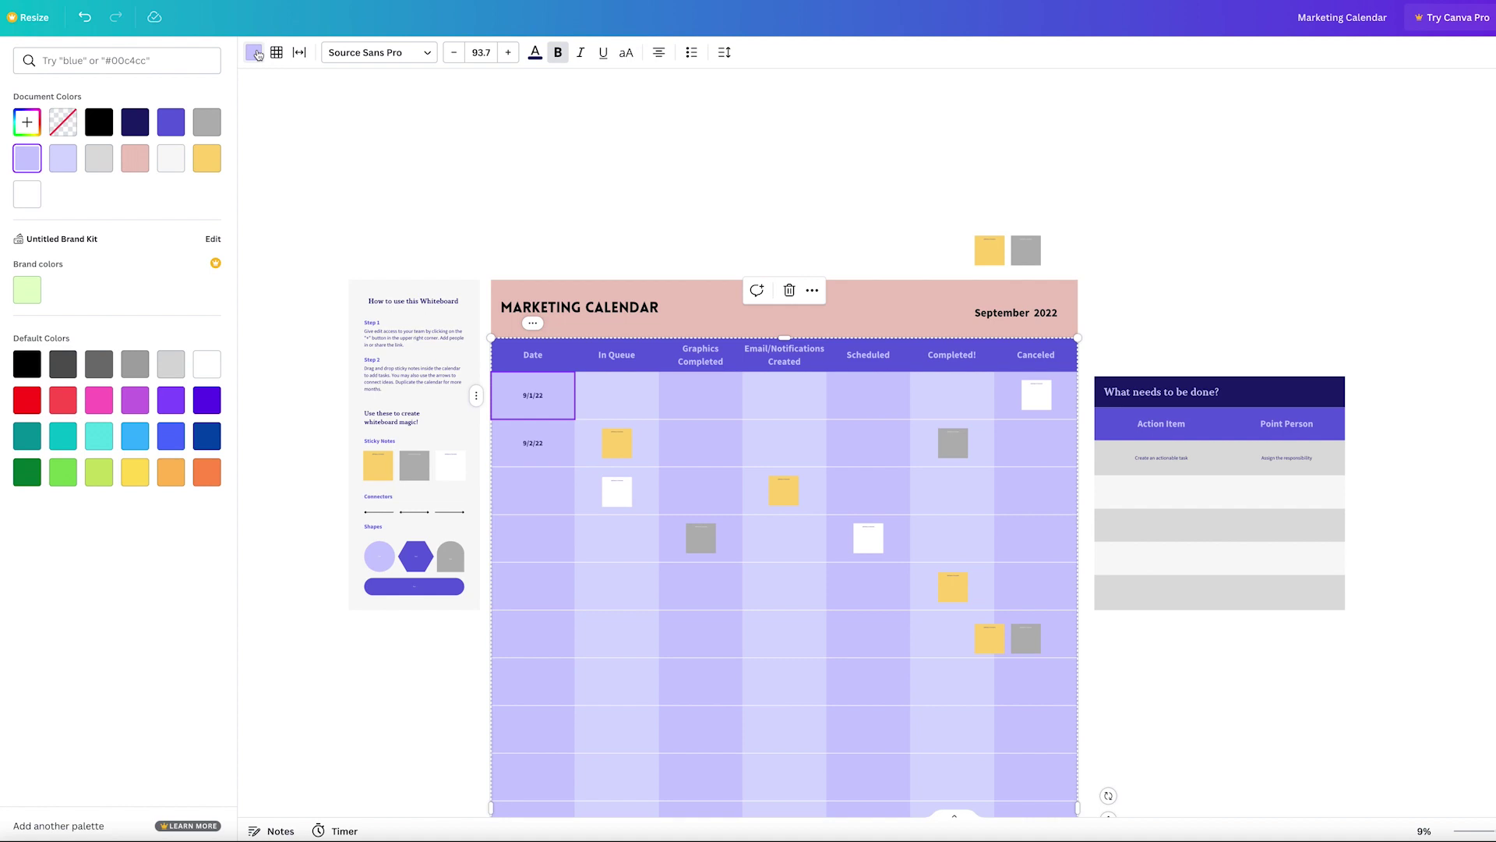
click(27, 122)
click(31, 236)
click(54, 148)
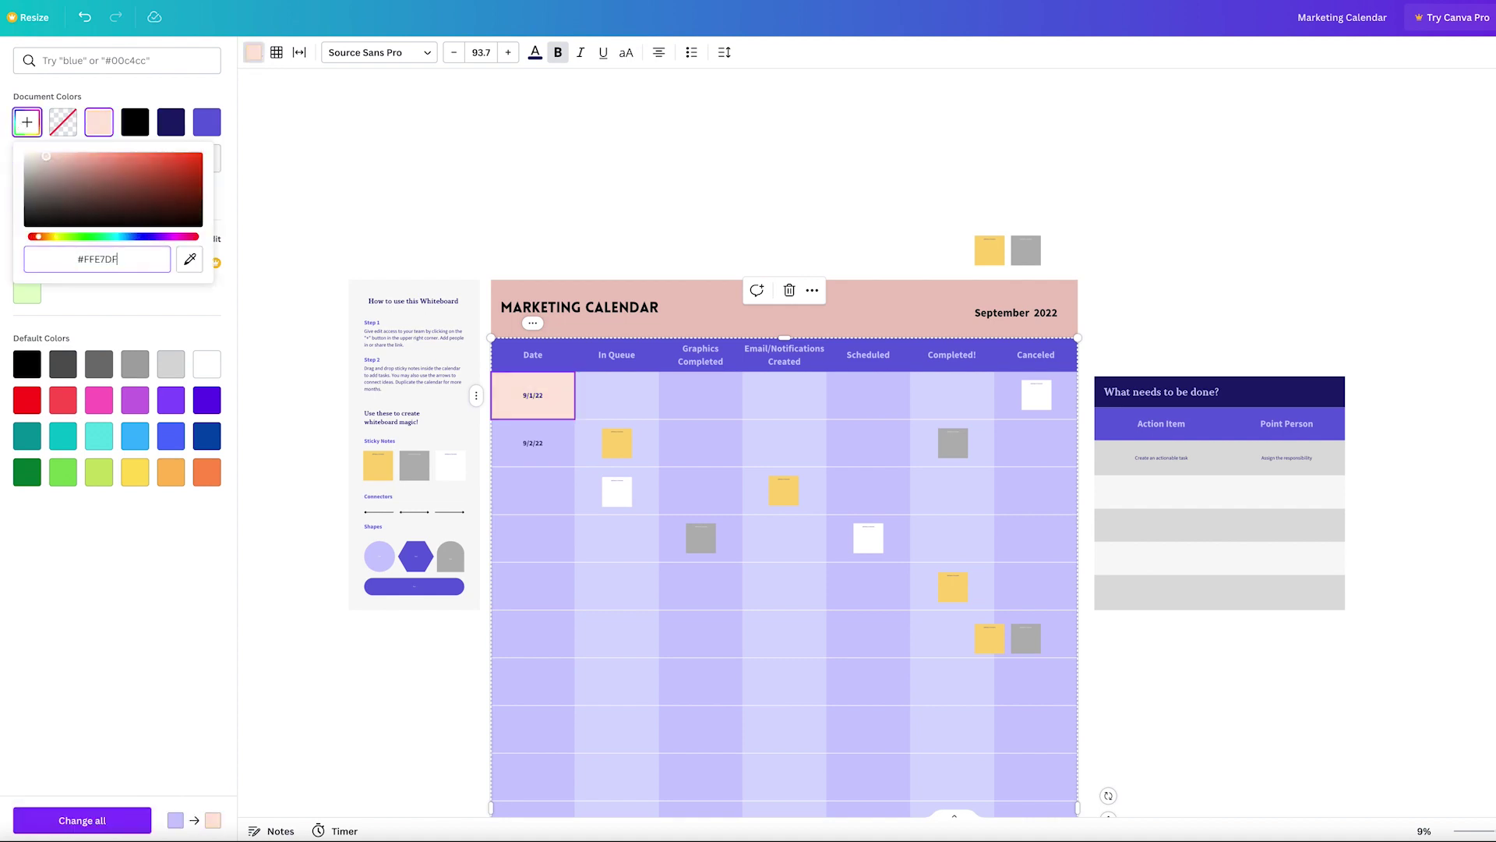
Fill the In Queue cell of the 9/1/22 row with a custom darker pink, about #F8DCD3.
click(605, 414)
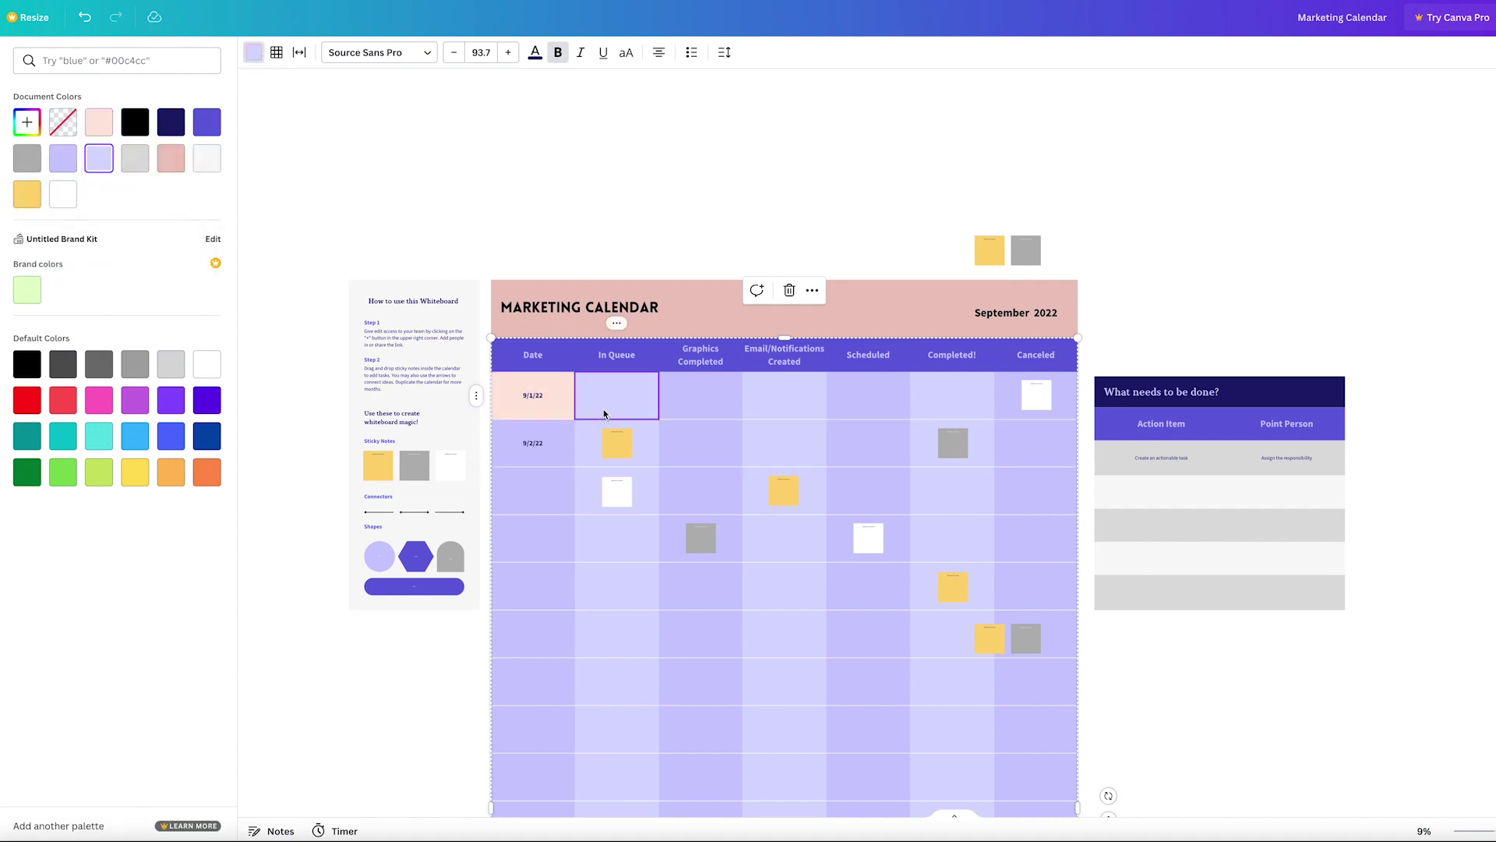
click(33, 128)
click(103, 131)
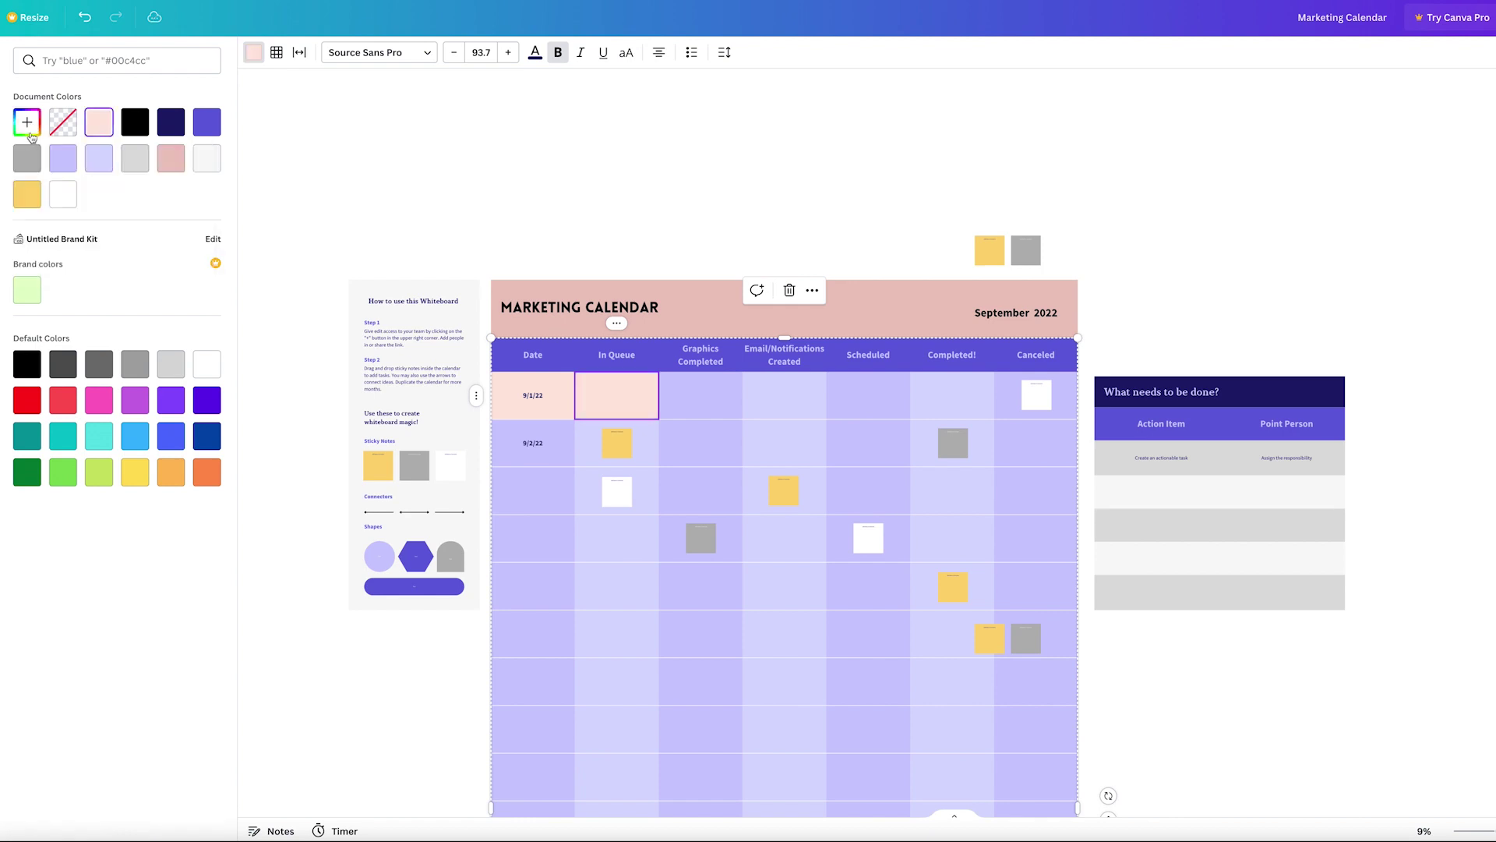
click(27, 121)
click(55, 158)
drag(55, 159, 51, 155)
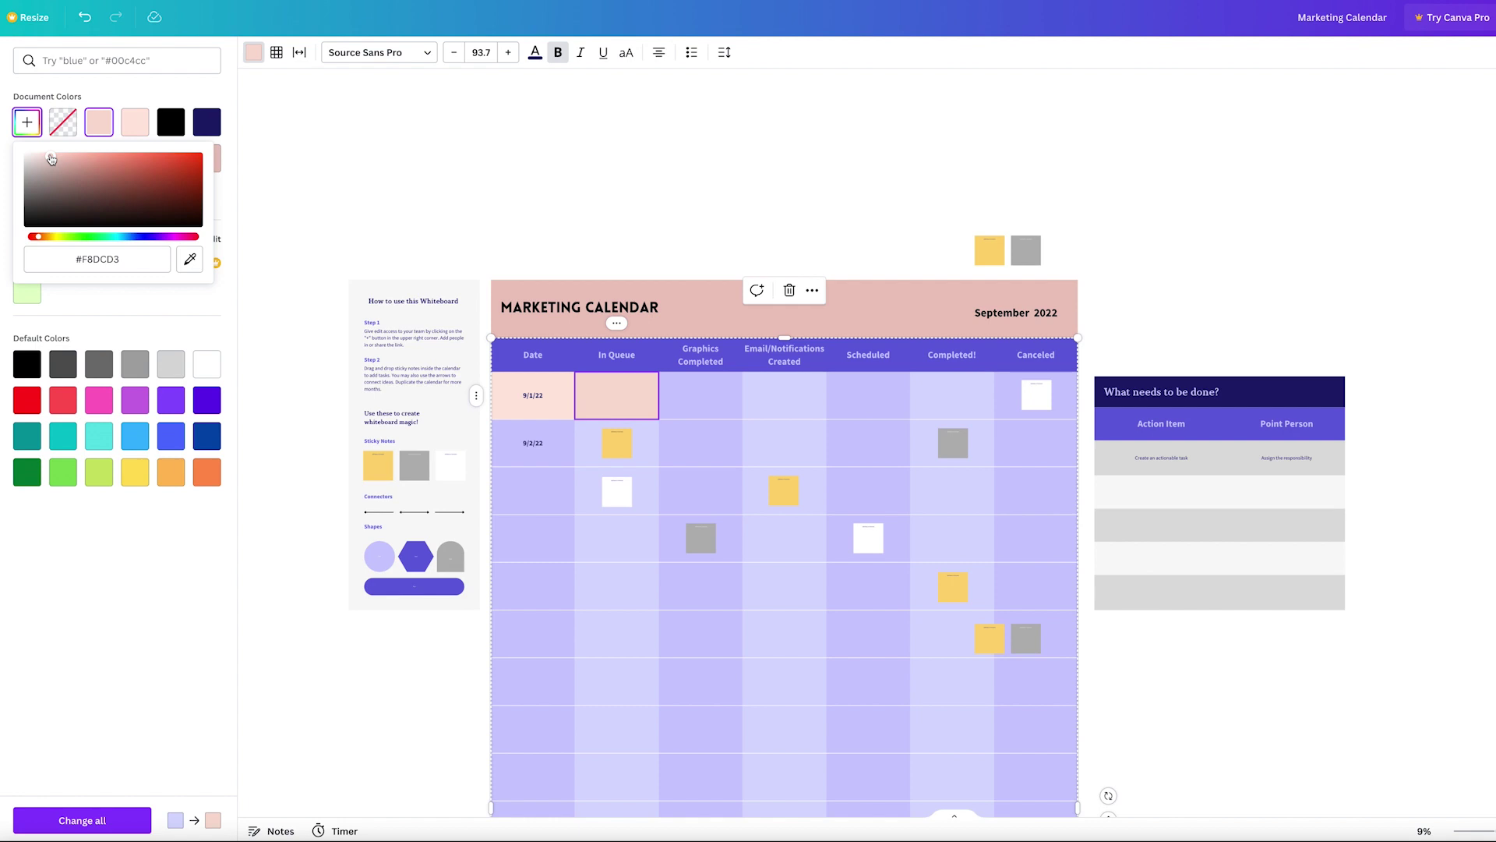
click(645, 201)
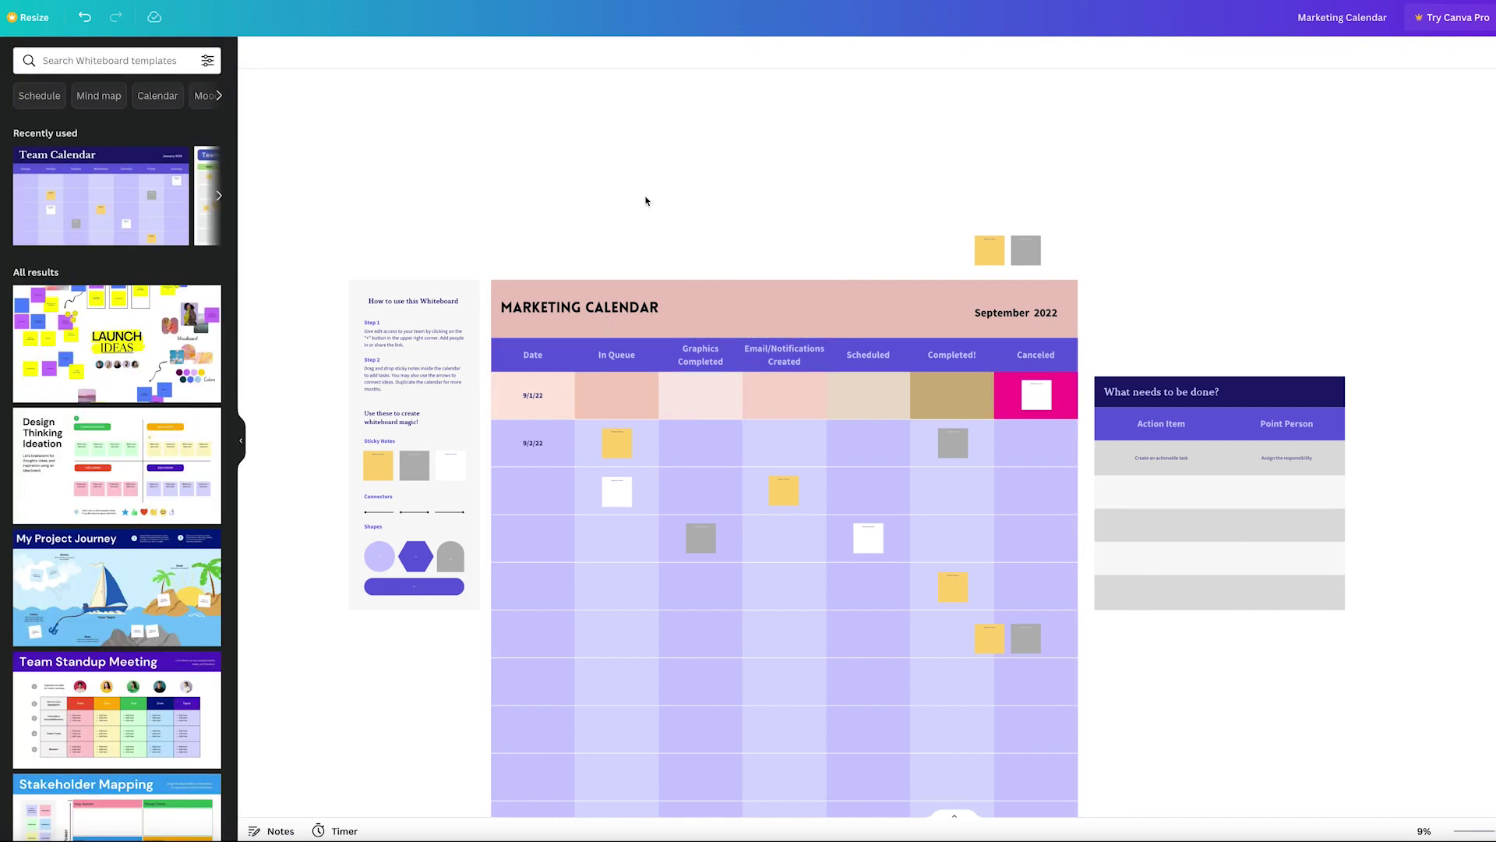
Fill the column header row with the title banner's dusty pink and set its header text to black.
click(565, 348)
click(254, 53)
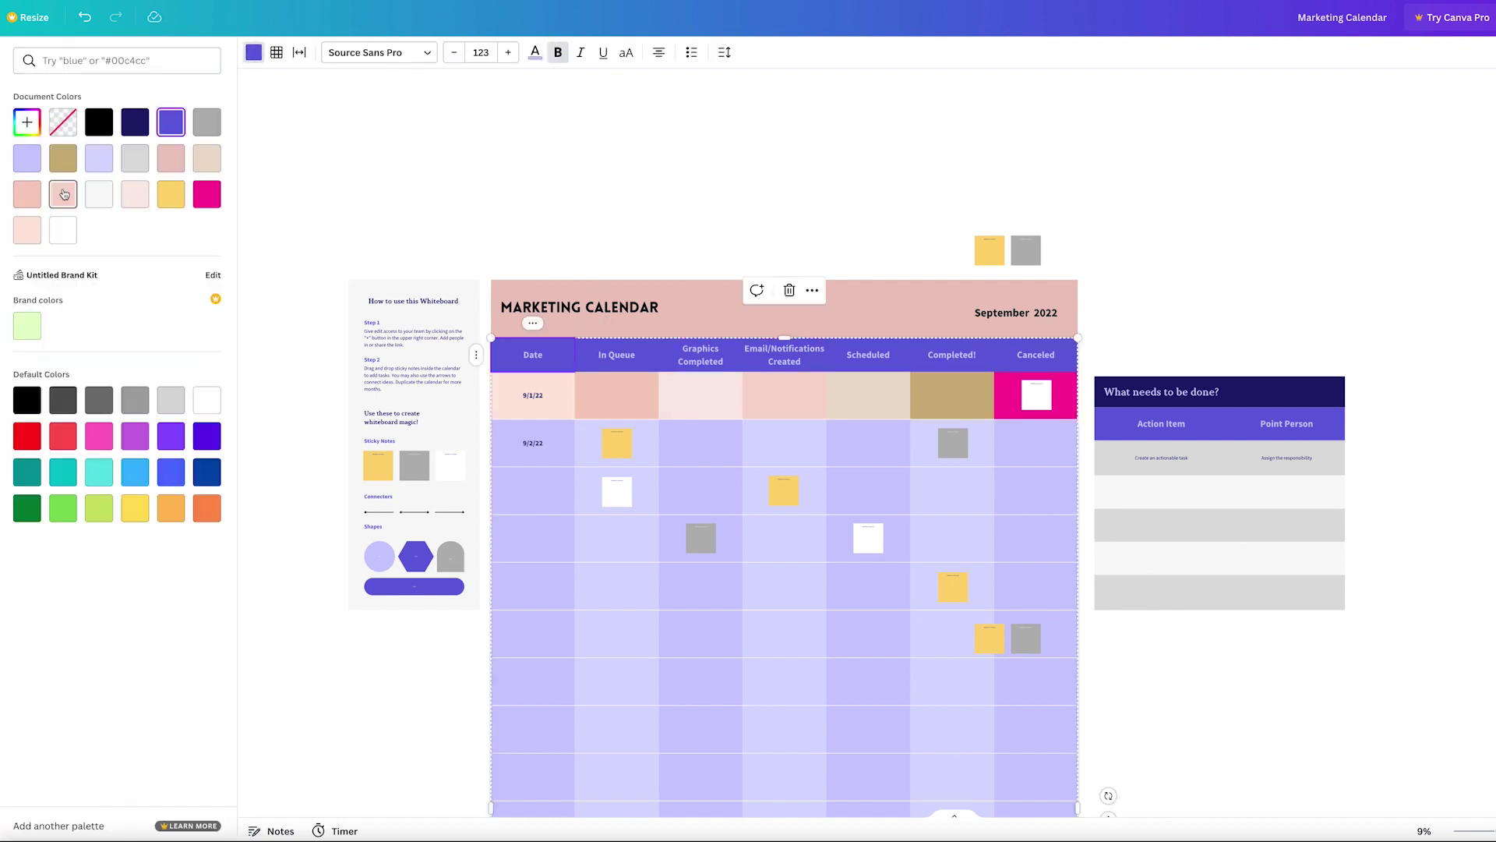
click(171, 158)
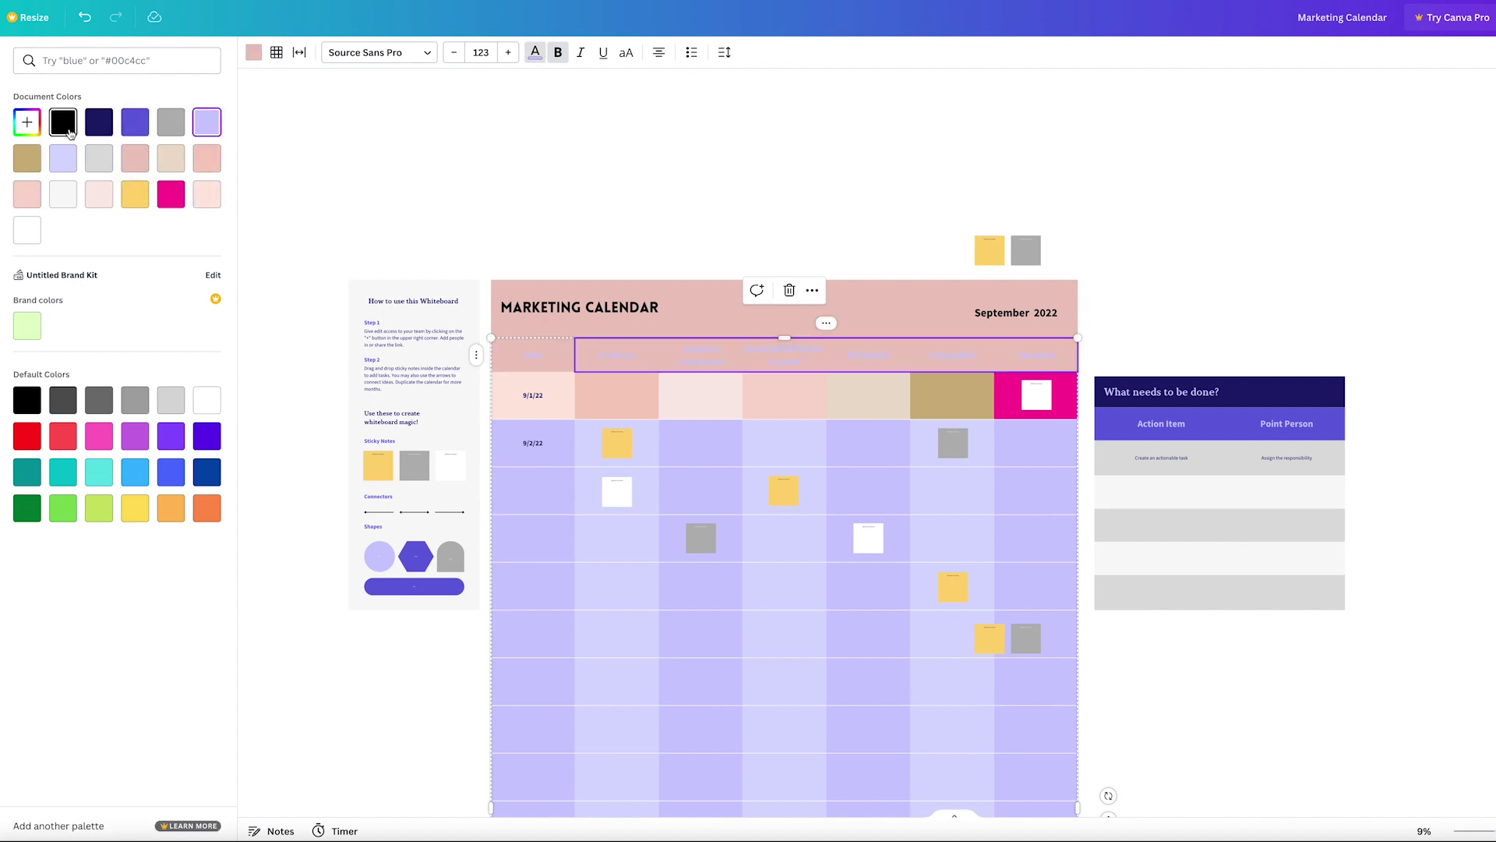
click(535, 52)
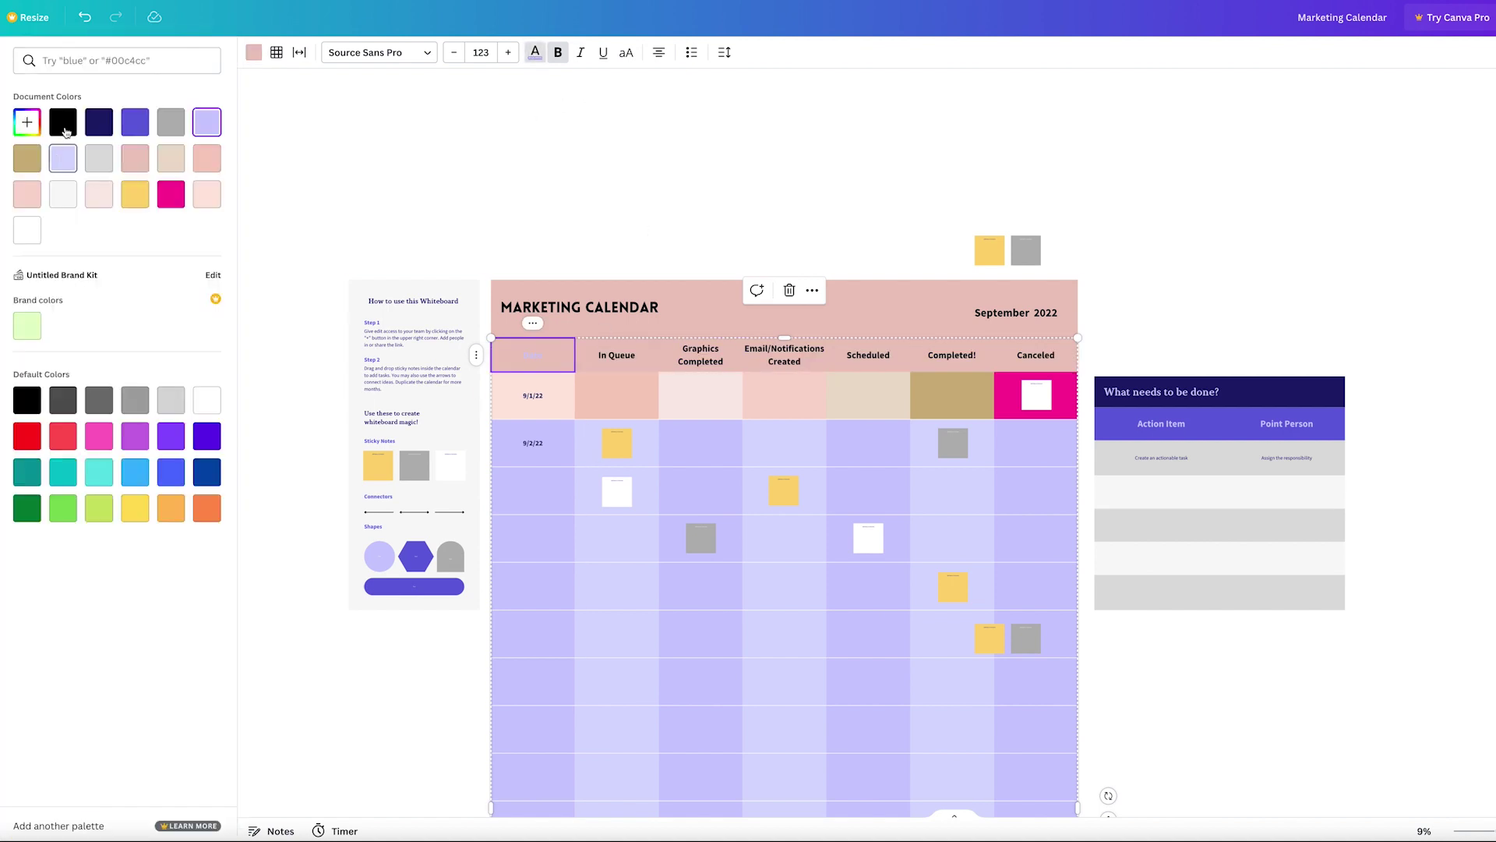
Fill the Date column from 9/2/22 down with pale peach and the In Queue column with salmon pink.
click(533, 442)
click(29, 225)
scroll(514, 444, down, 6)
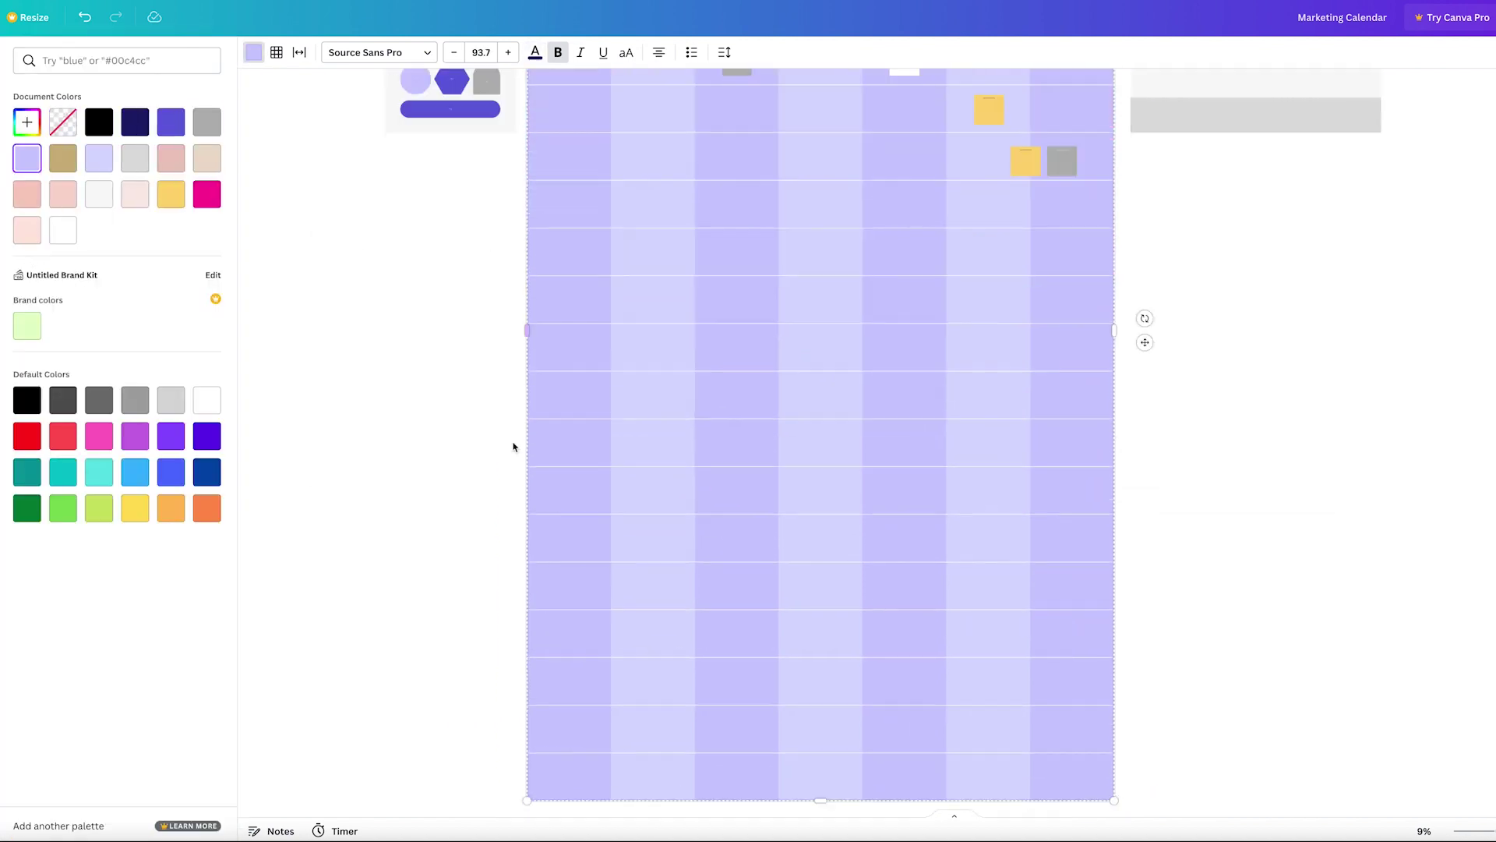
shift+click(484, 538)
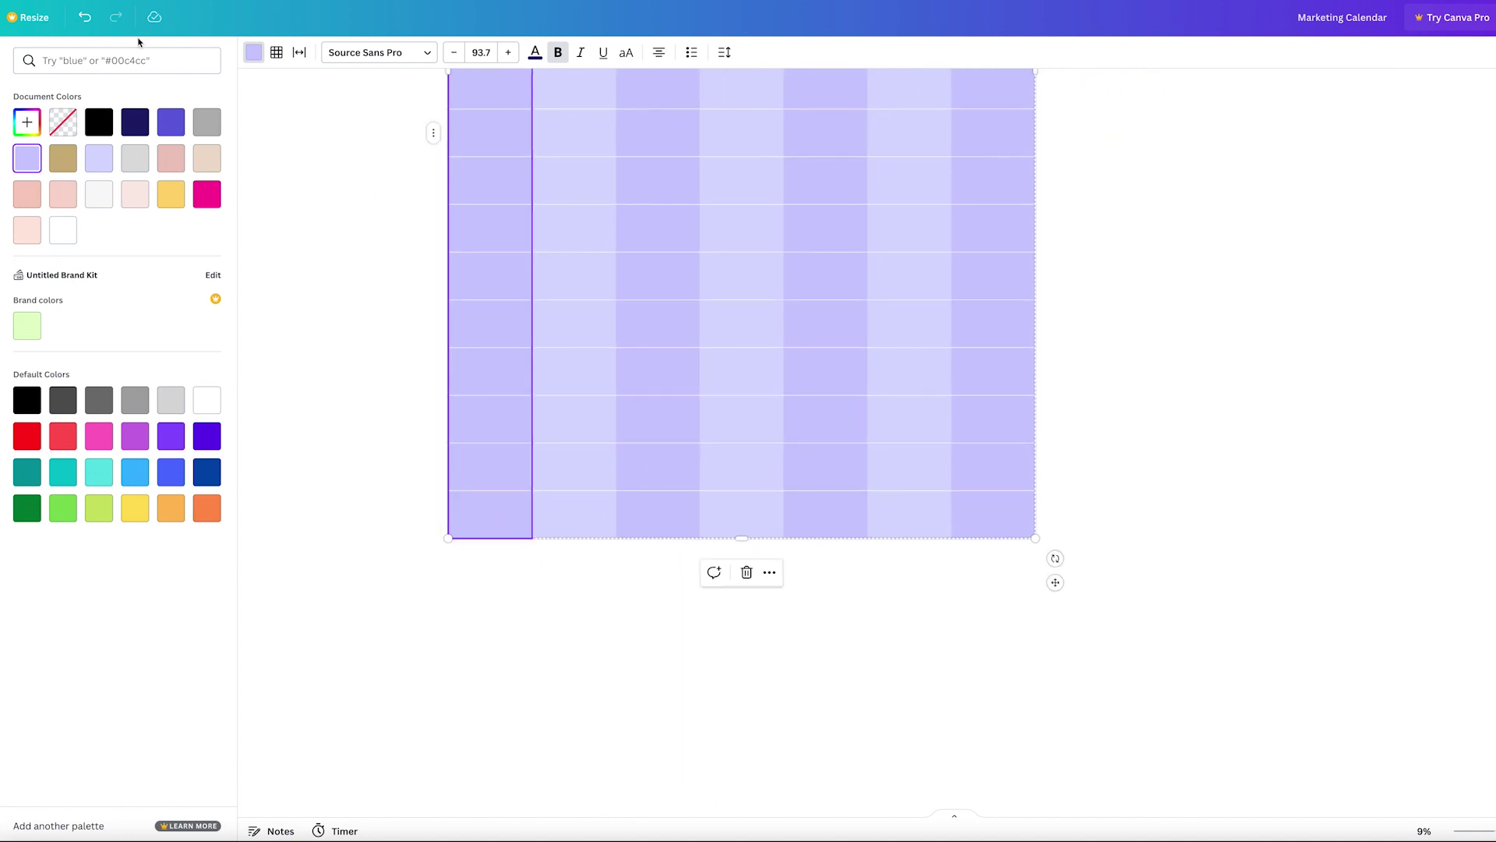
click(257, 56)
click(27, 230)
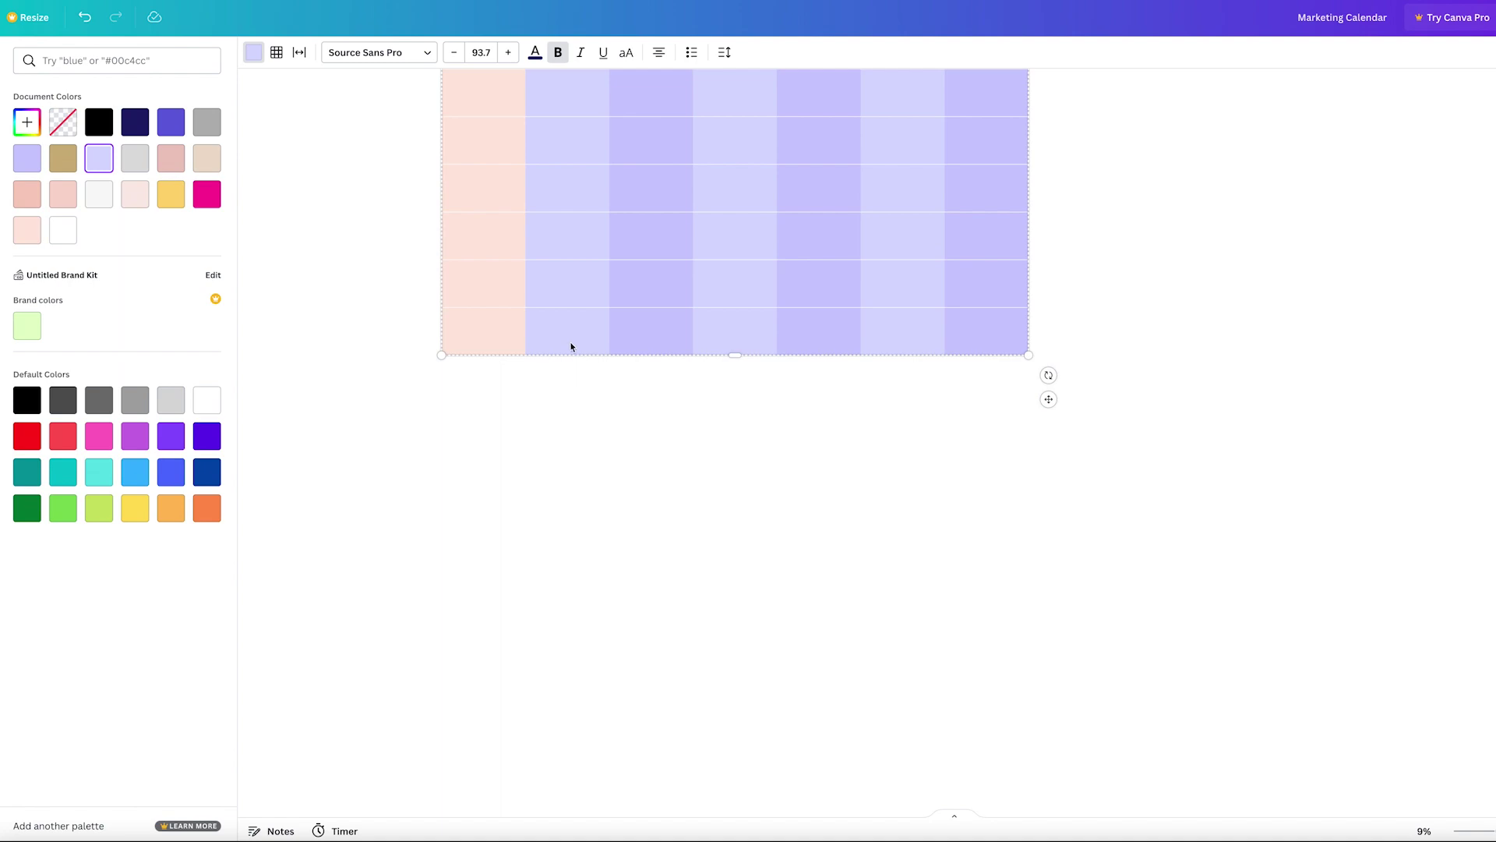
click(574, 331)
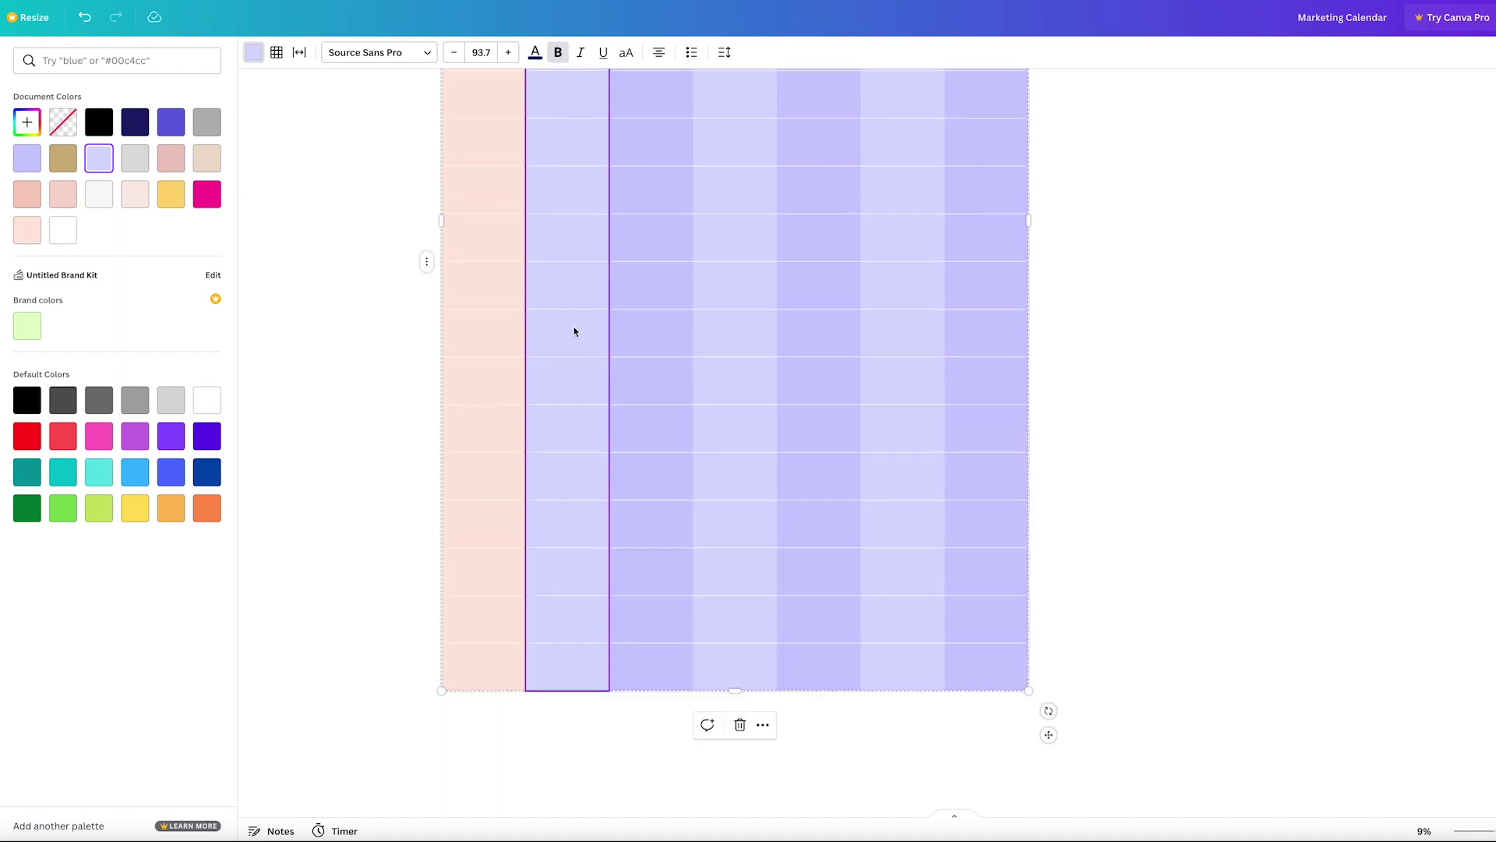
click(27, 194)
Fill the Graphics Completed column from the 9/2/22 row down to the last row with beige.
click(614, 478)
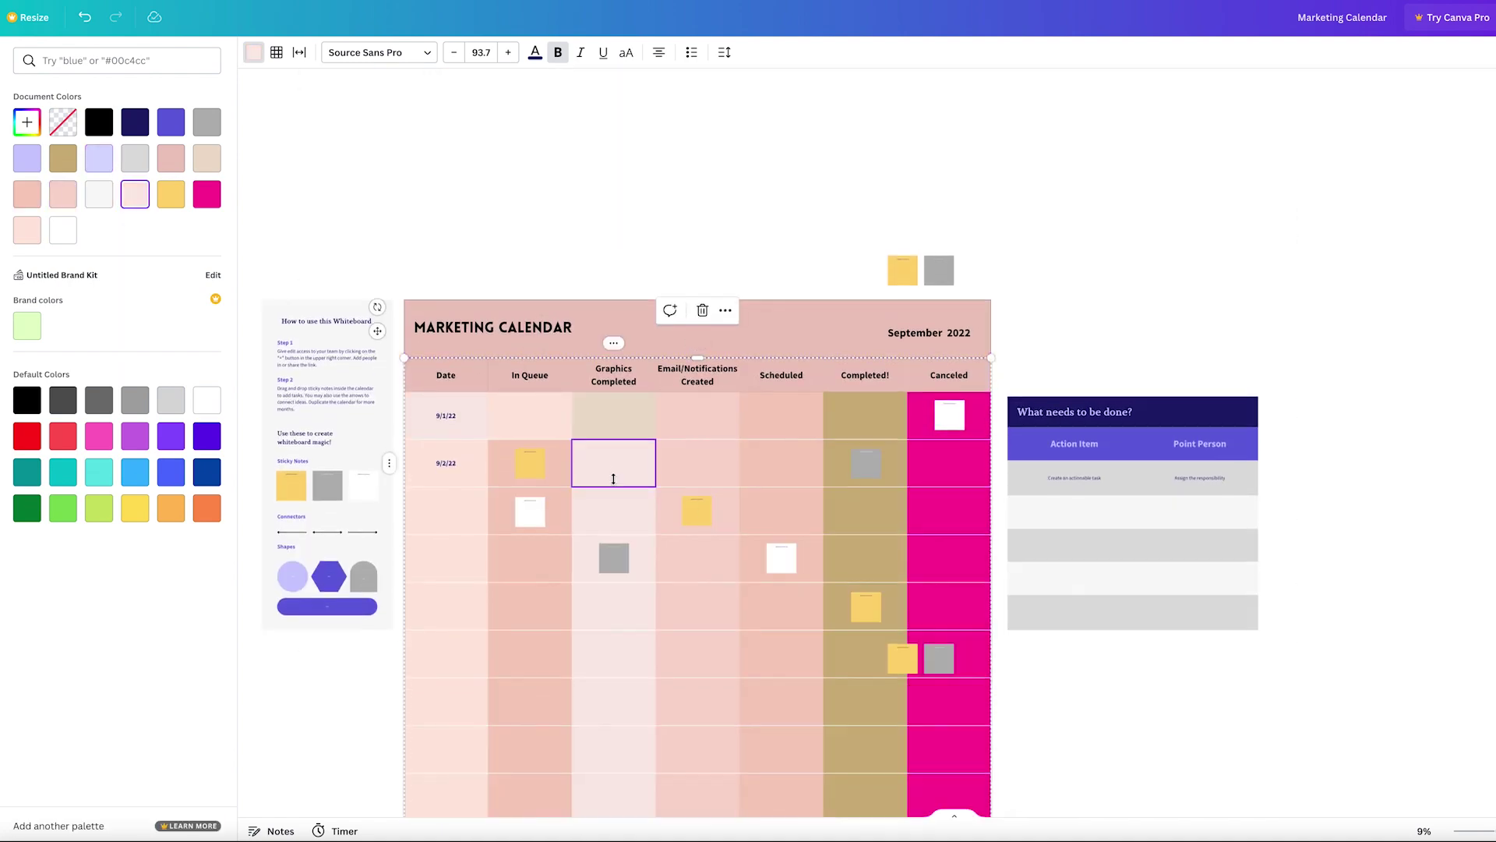
scroll(613, 478, down, 10)
shift+click(615, 527)
scroll(629, 394, up, 8)
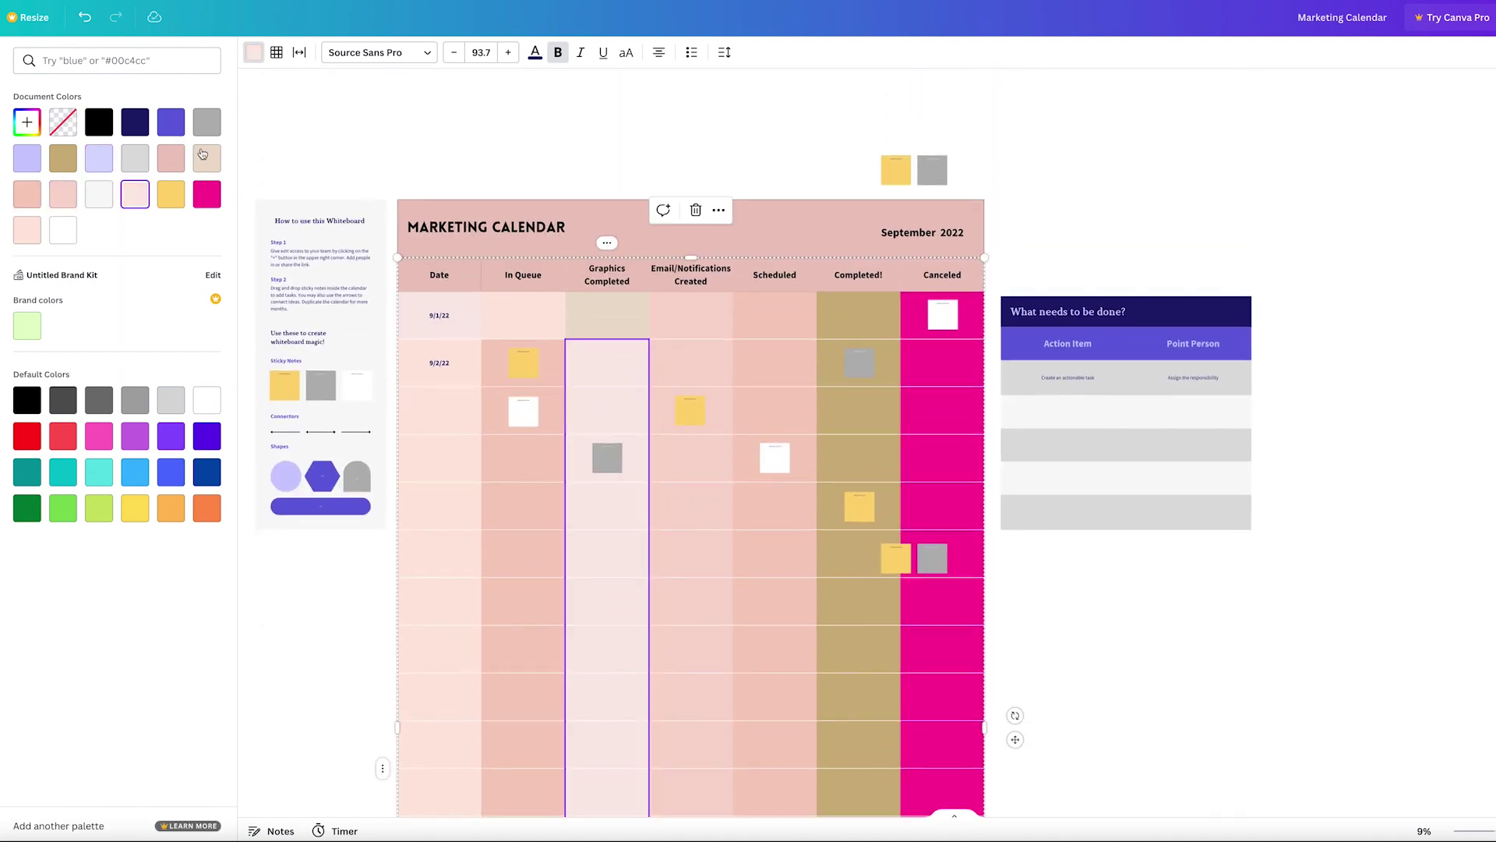
click(202, 154)
Lighten the fill of the Canceled column to a custom pink, about #FF91D3.
click(27, 122)
drag(191, 158, 102, 139)
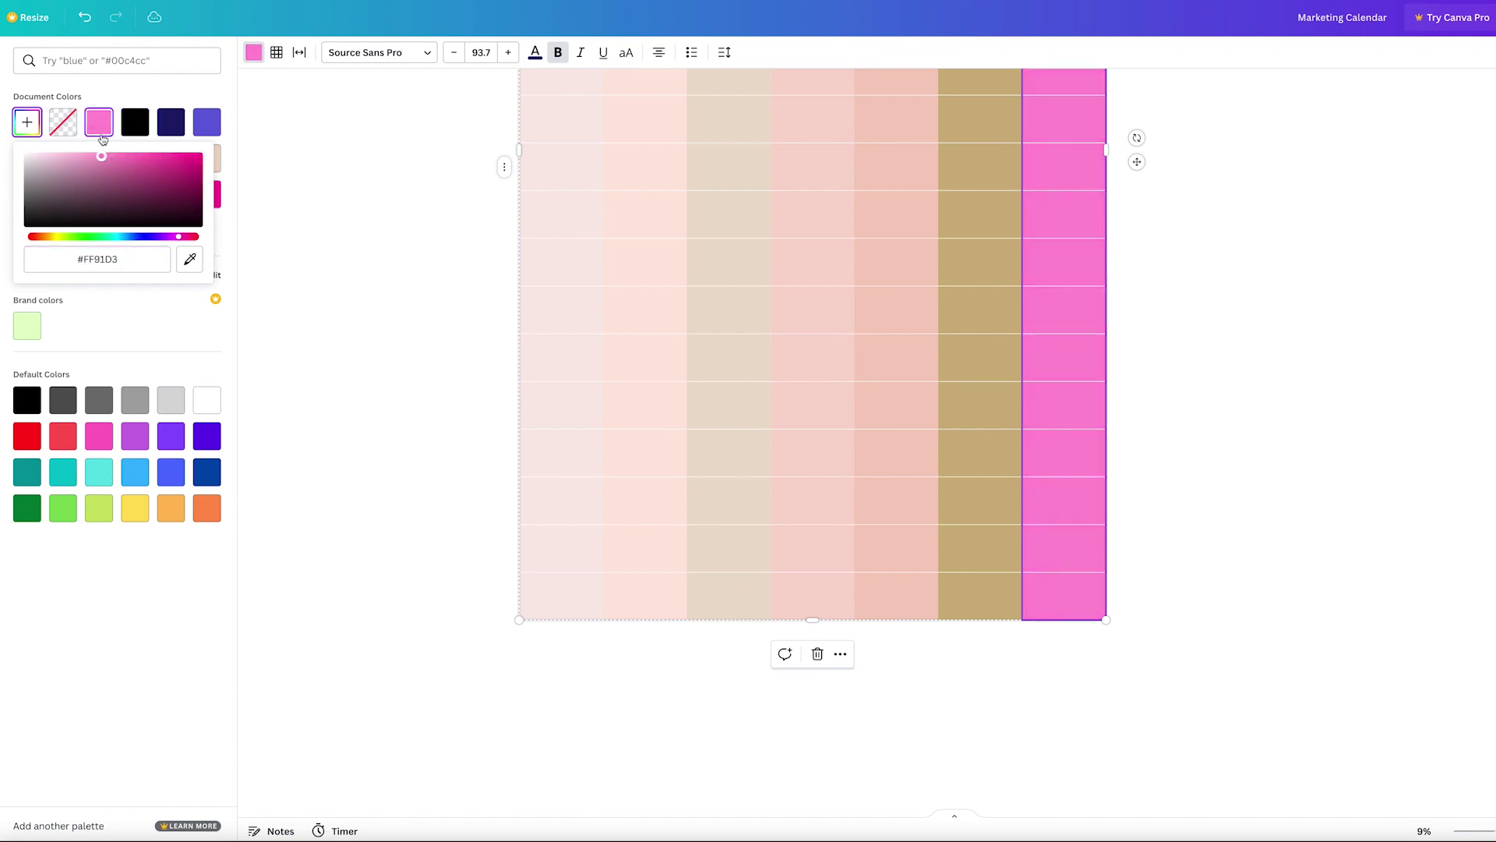
click(1216, 361)
scroll(1214, 361, up, 4)
Recolor the yellow sticky note in the How to use this Whiteboard section to magenta #FF0099.
click(395, 473)
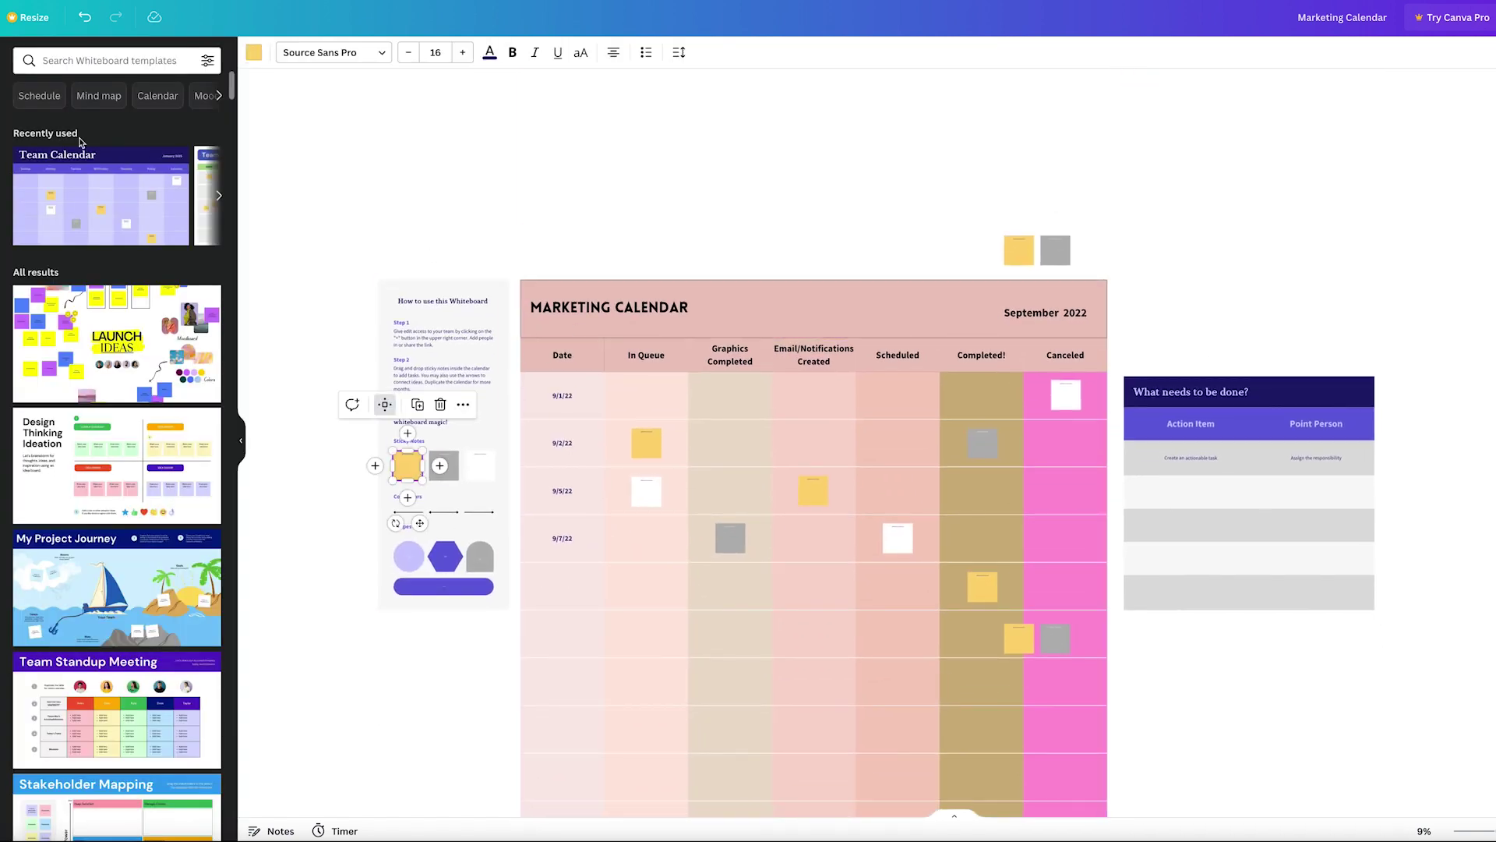
click(253, 52)
click(26, 121)
click(187, 237)
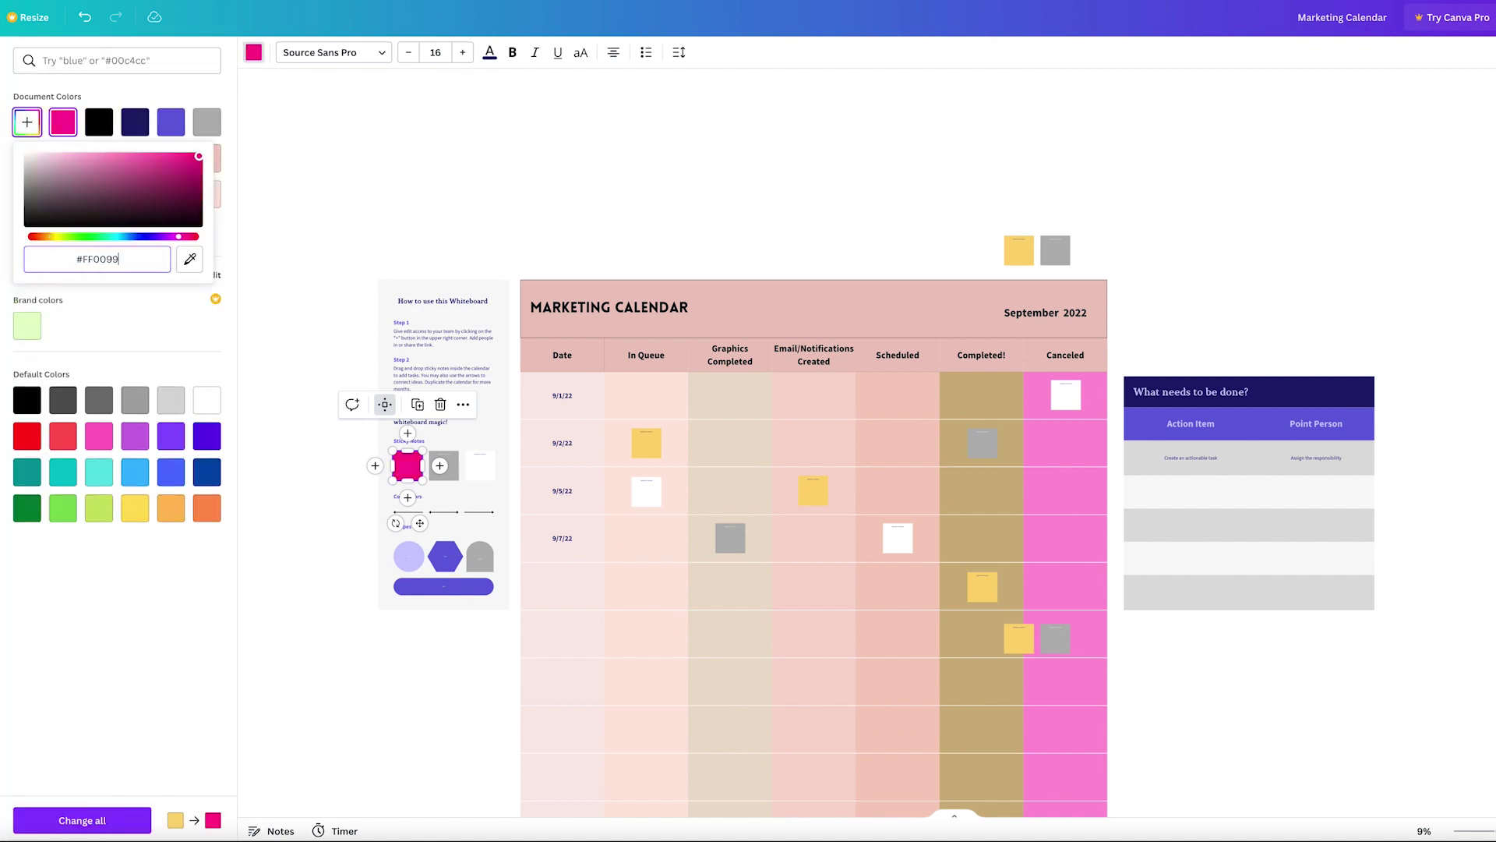
Replace the magenta sticky note's placeholder text with "Iconic Fashion Figure".
scroll(779, 506, up, 2)
scroll(1060, 668, down, 4)
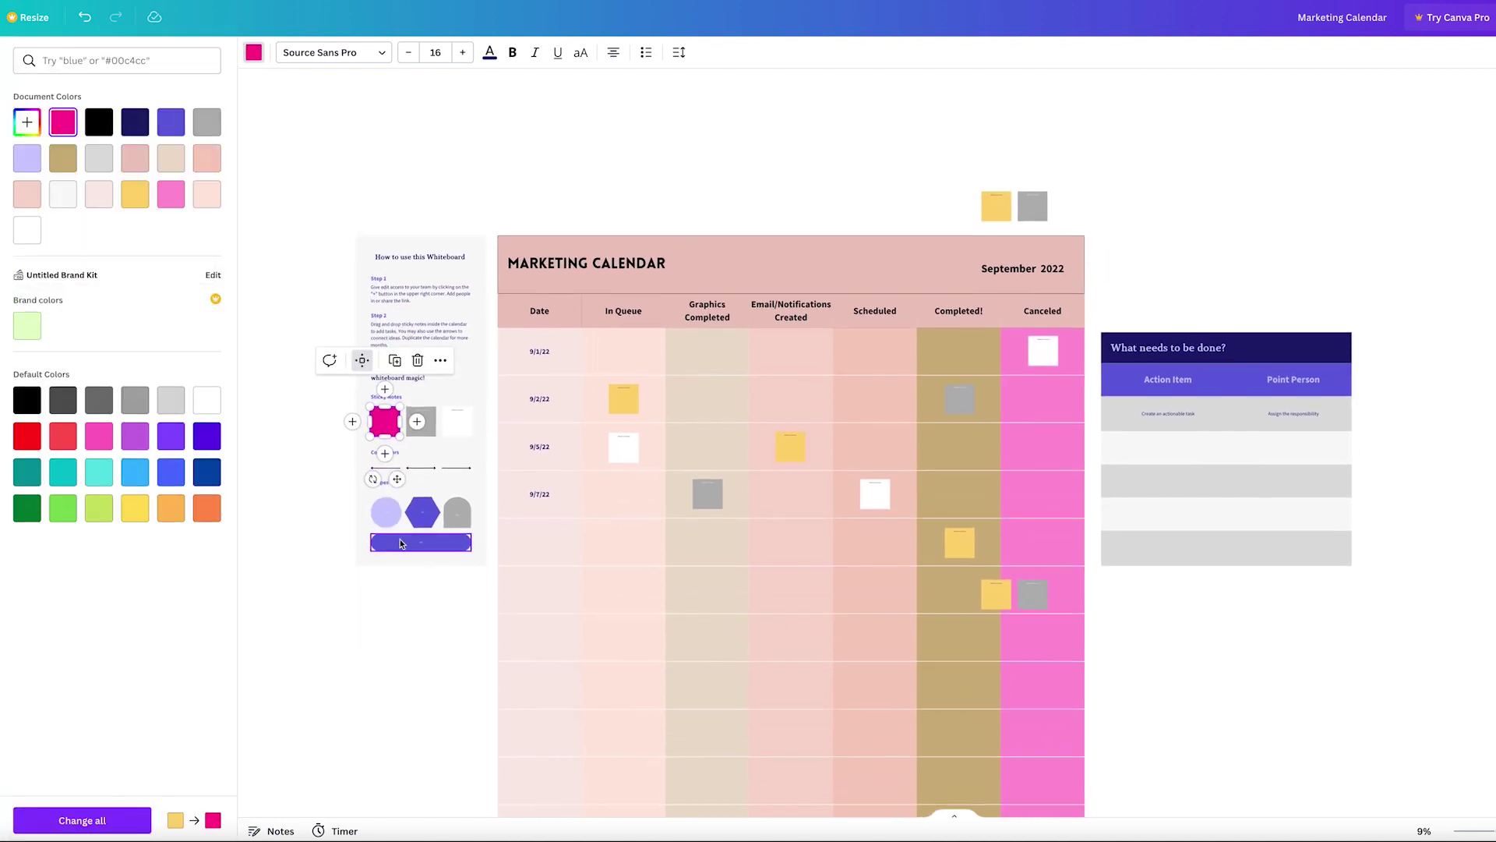
scroll(755, 548, up, 5)
scroll(576, 448, left, 5)
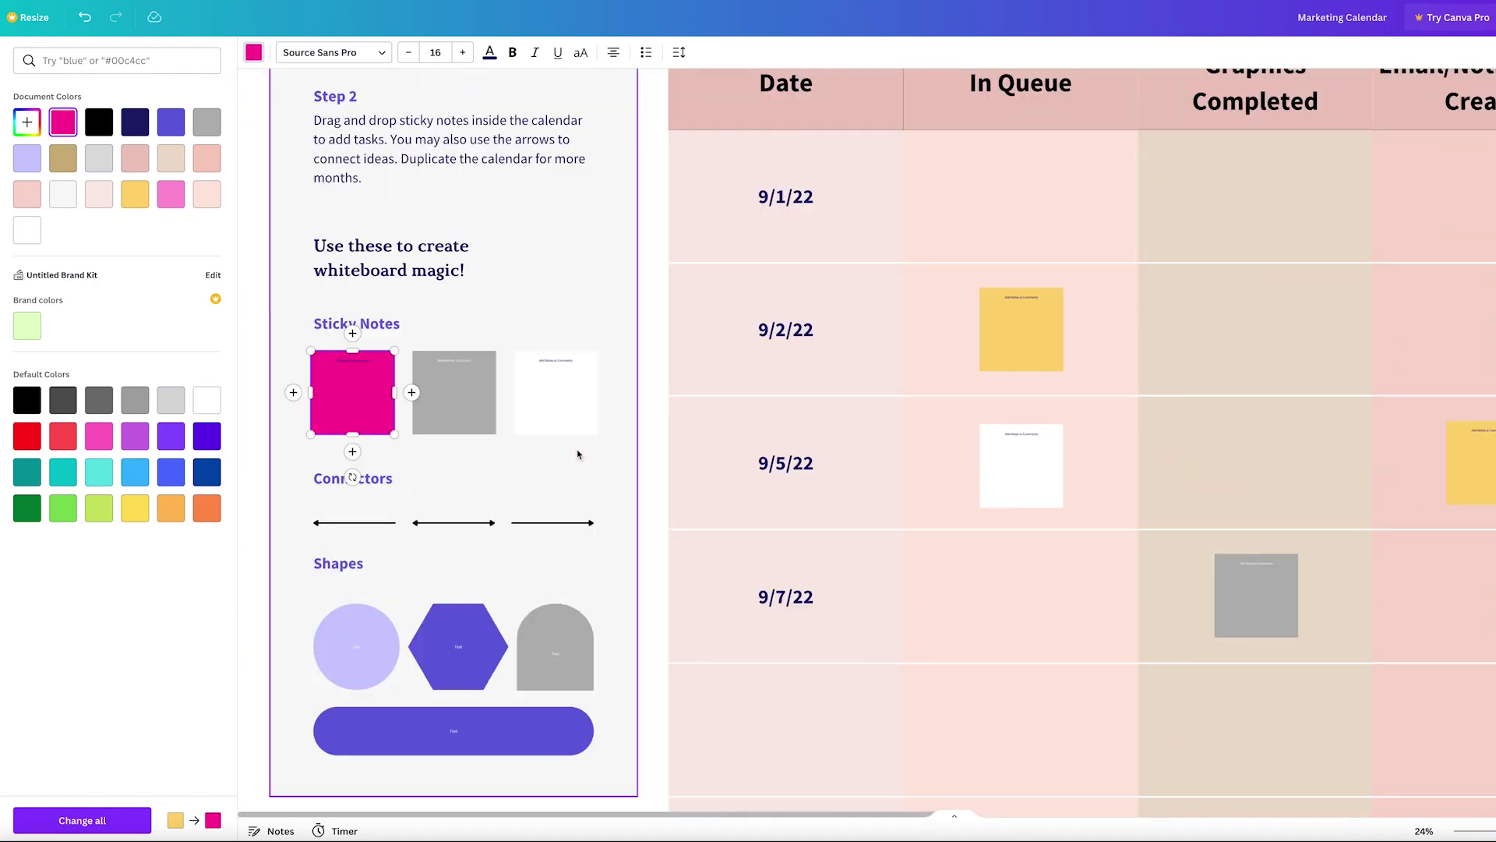
scroll(577, 449, right, 3)
scroll(661, 532, up, 5)
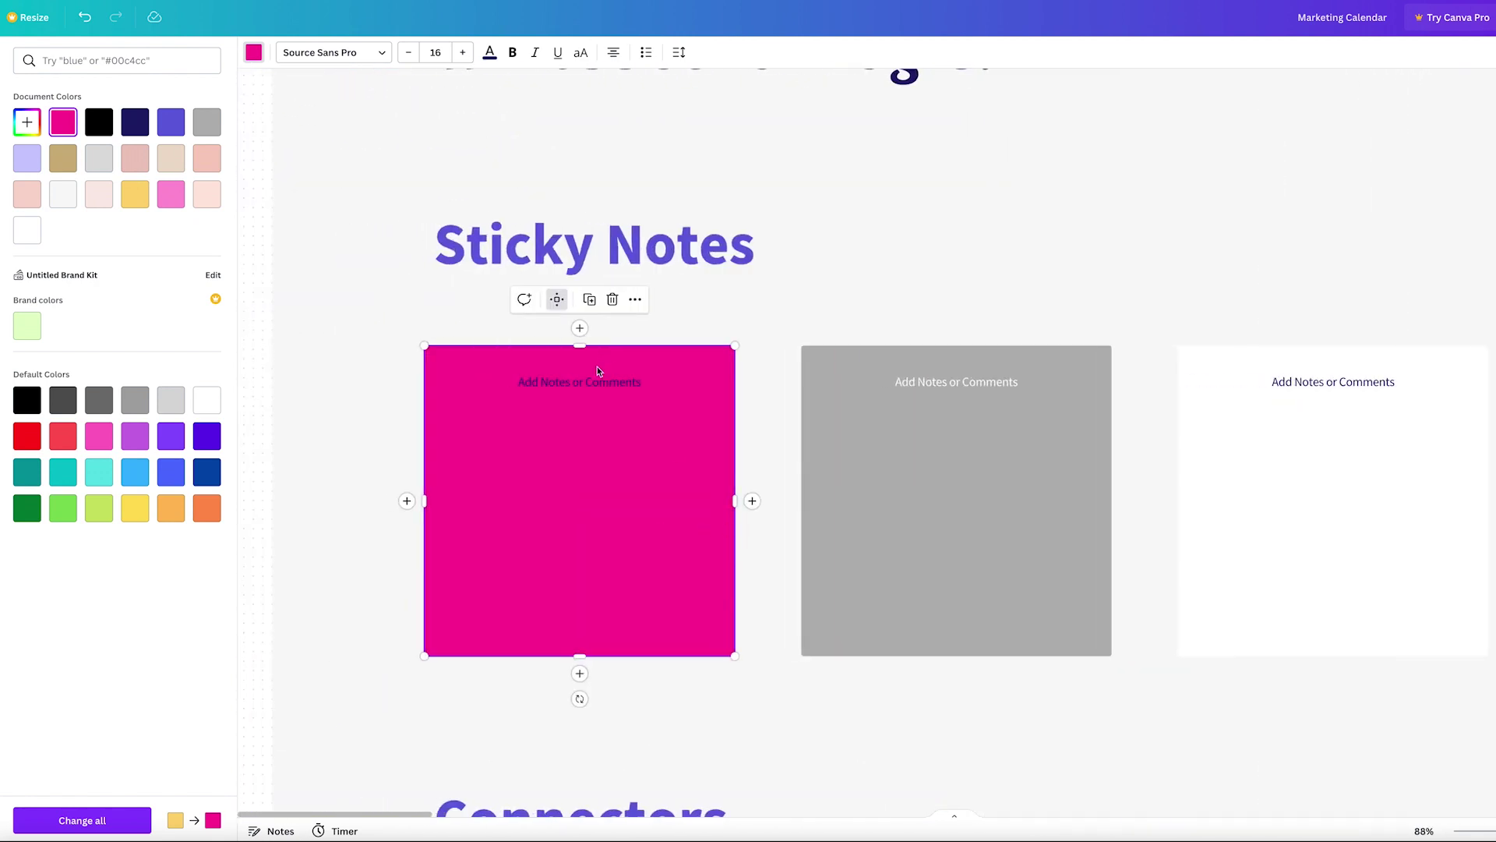
triple_click(583, 380)
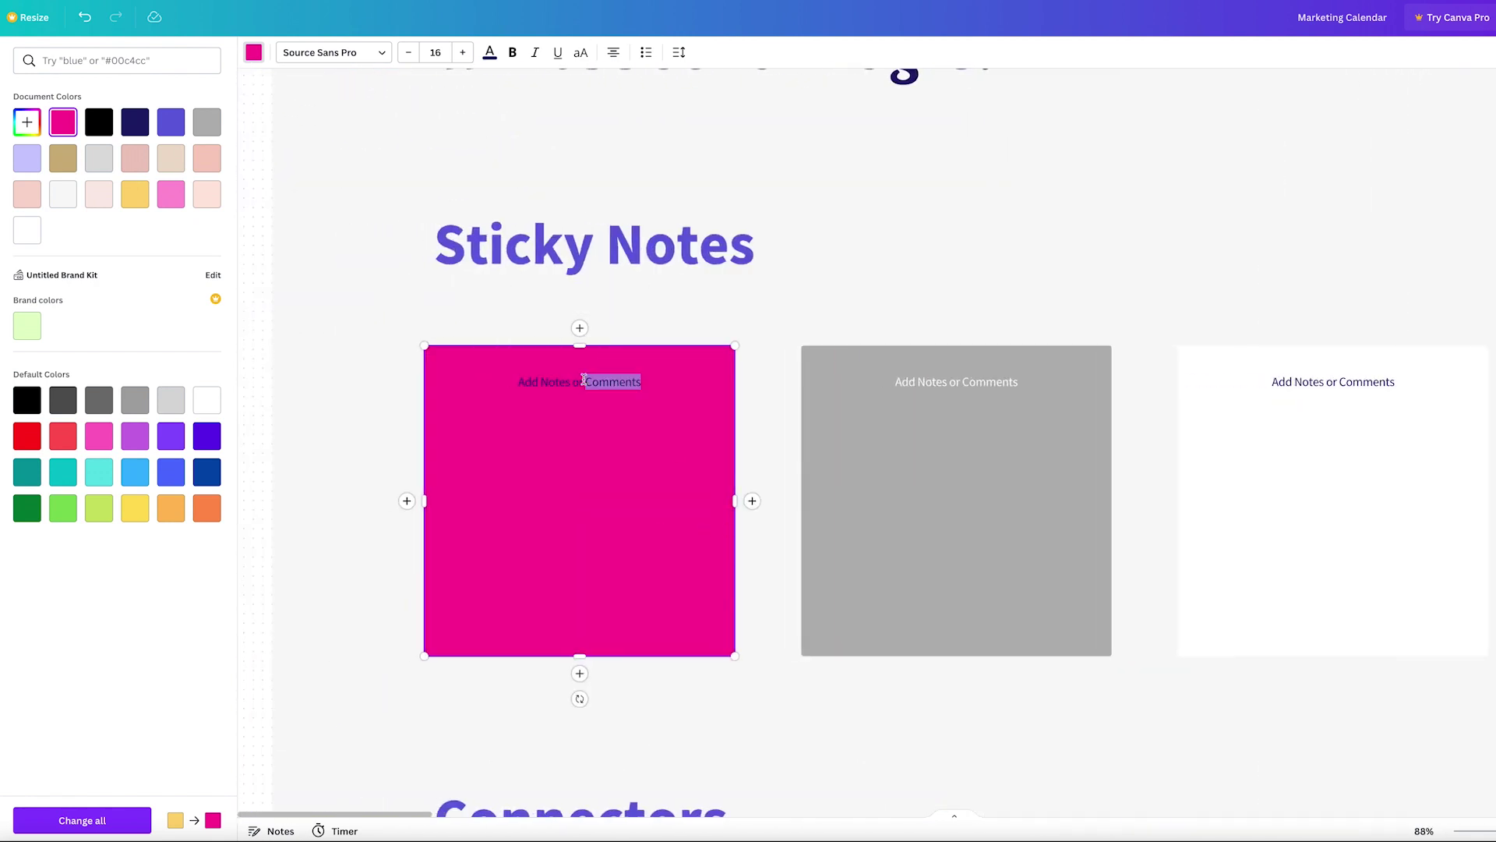
key(BackSpace)
Fill the gray sticky note with the banner's dusty pink and change its text to "Nouveau Riche Apparel".
click(1029, 470)
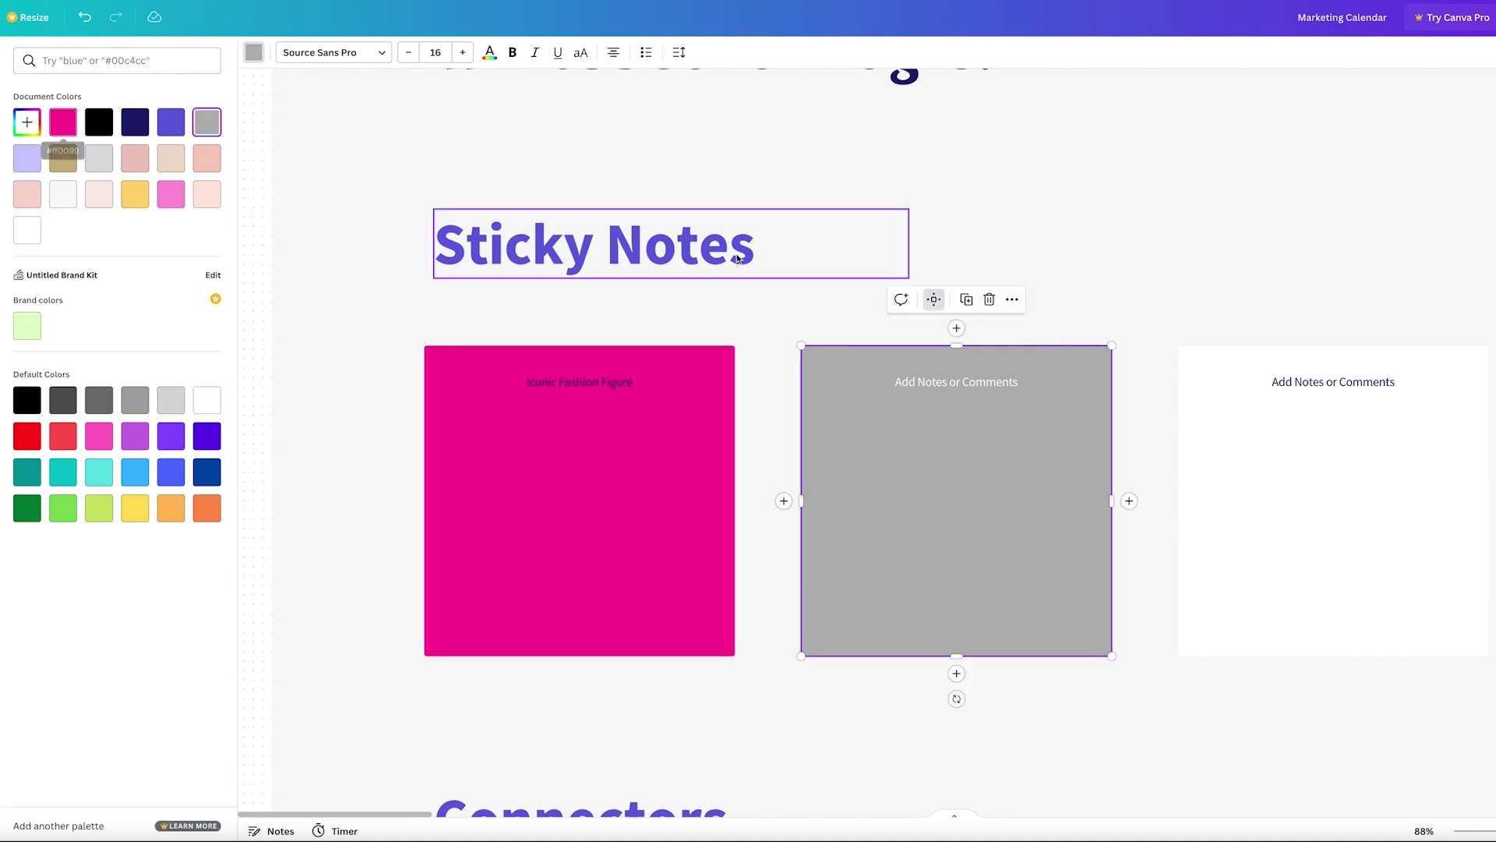
click(27, 122)
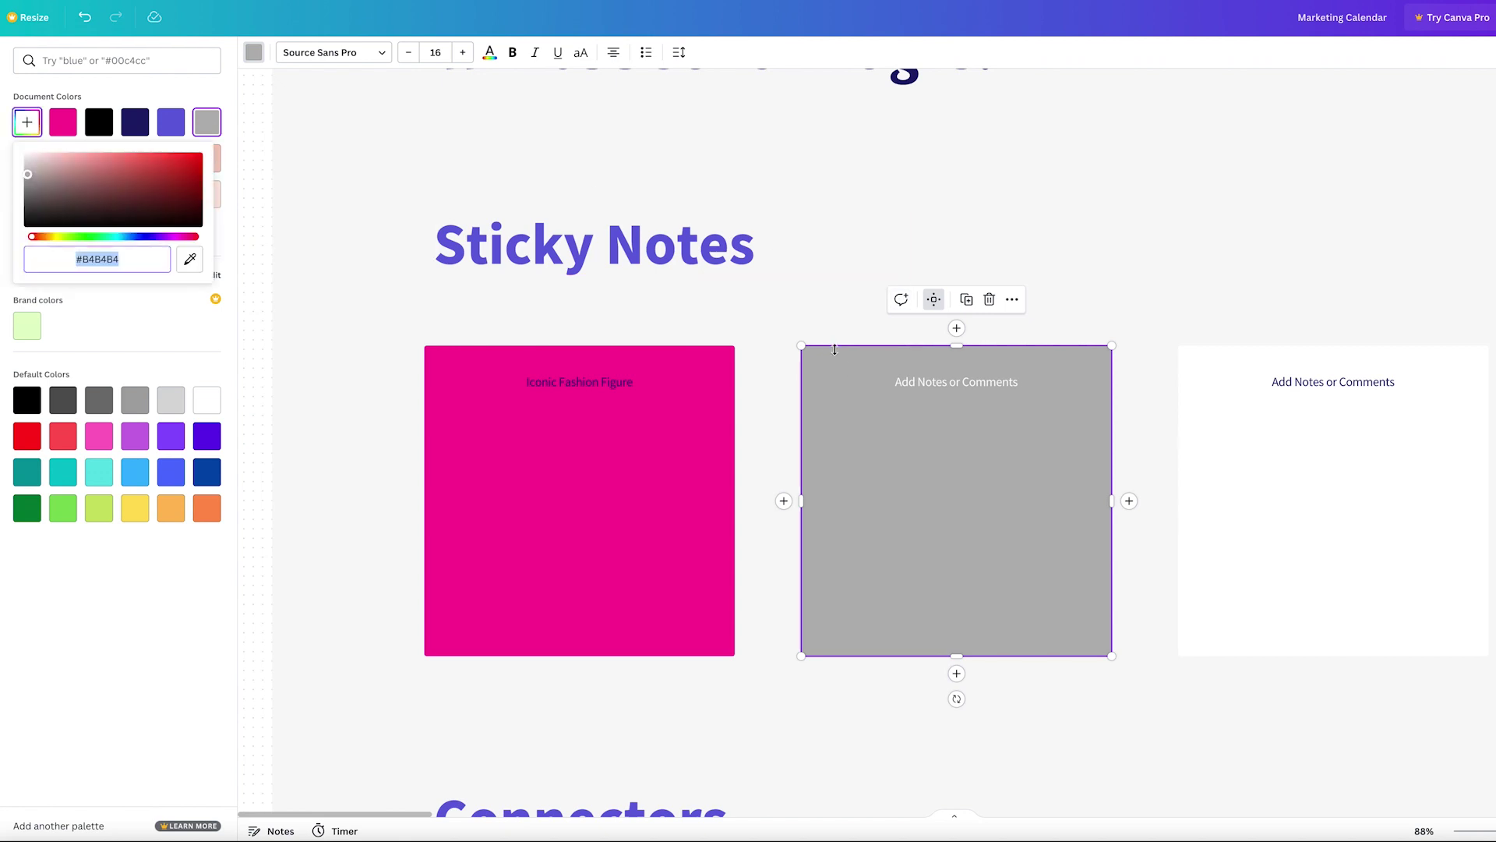
click(128, 138)
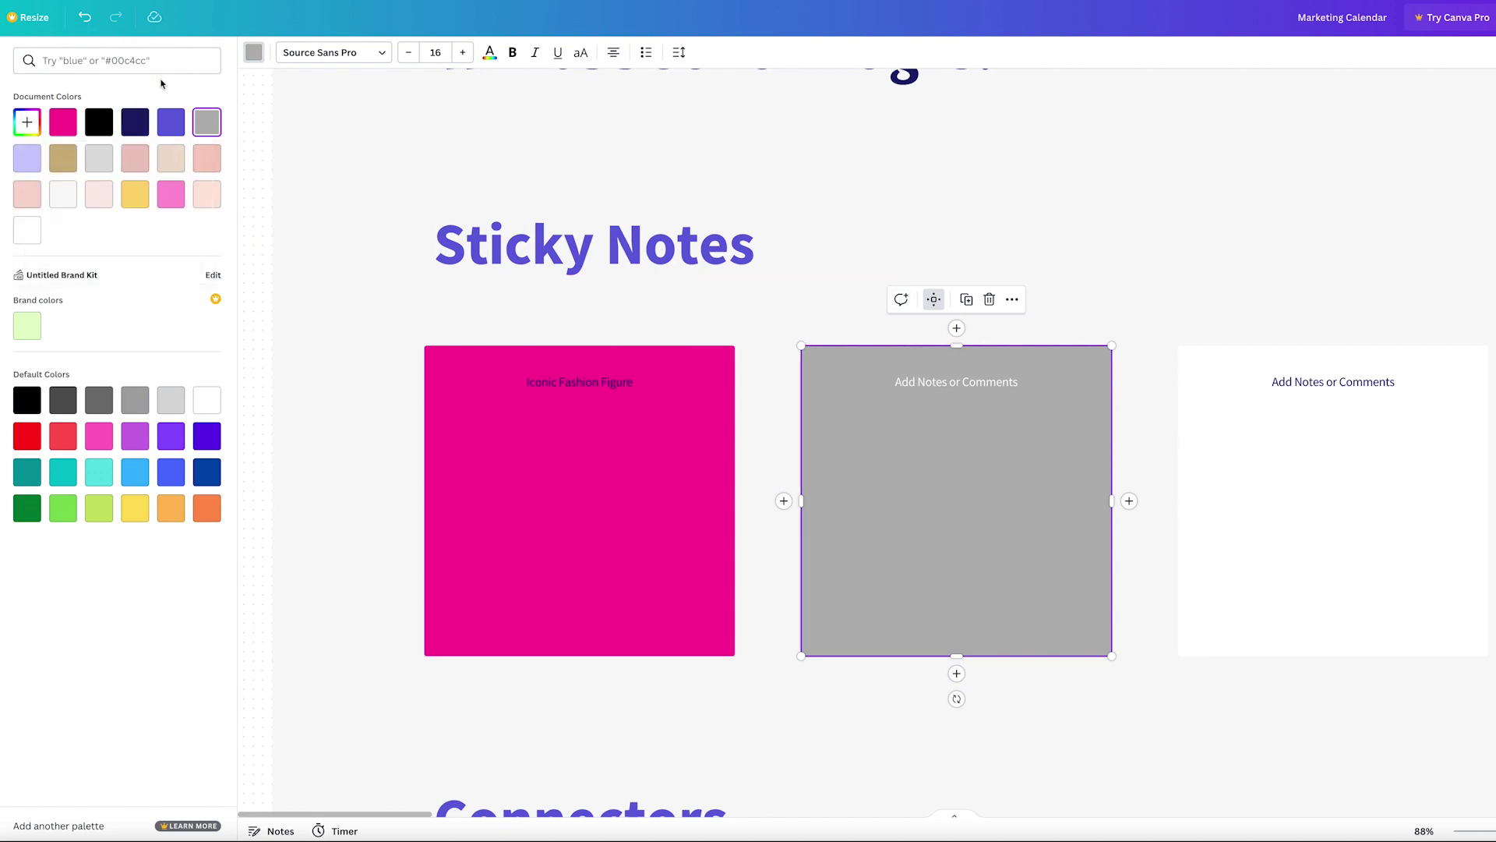
click(135, 158)
key(Return)
text(Nouveau Riche Apparel)
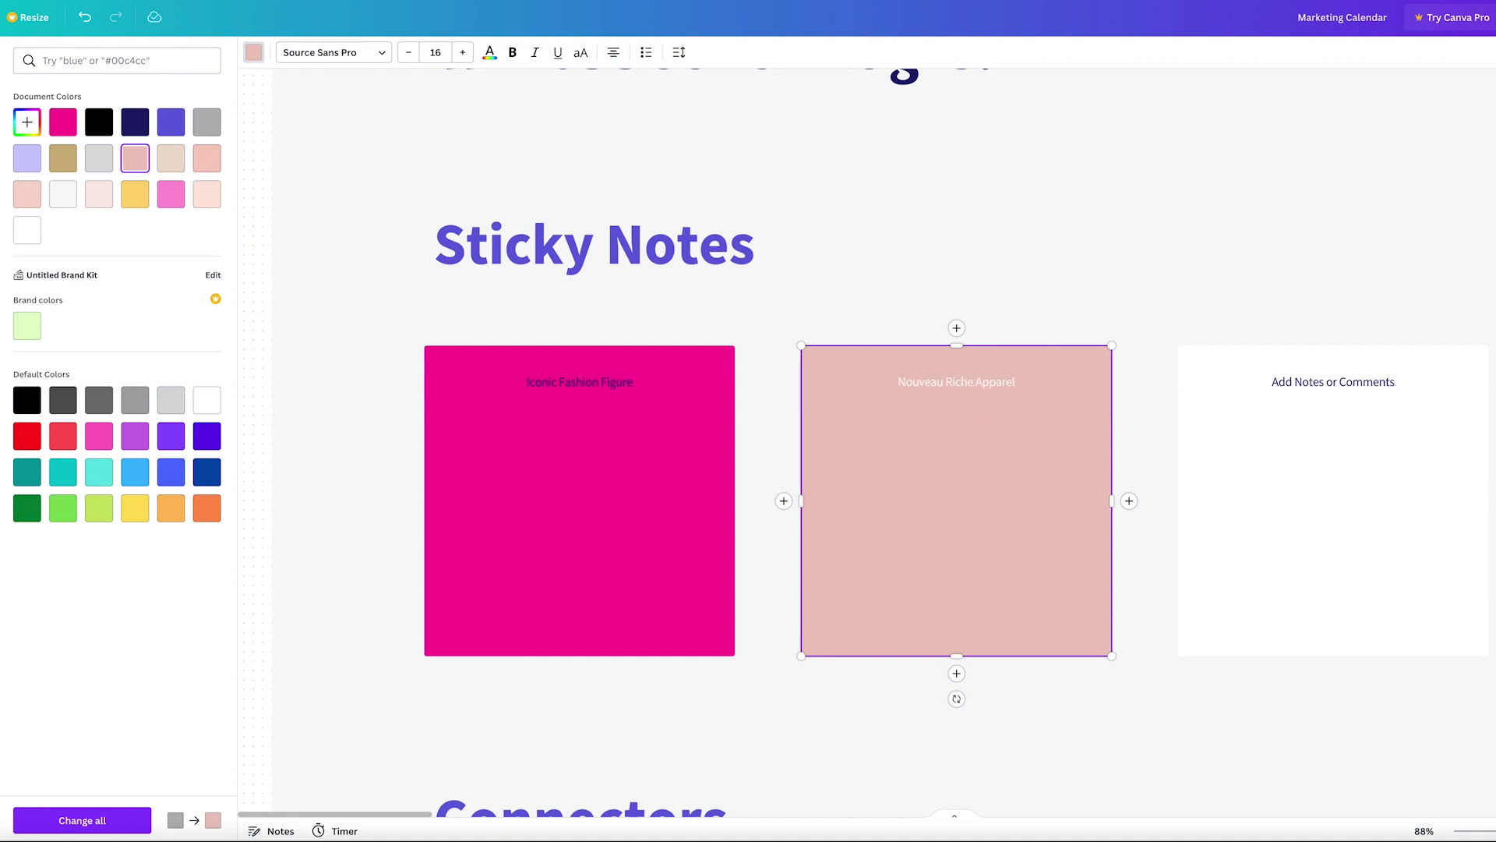
Set the text color of the magenta, dusty pink and white sticky notes to black.
click(607, 377)
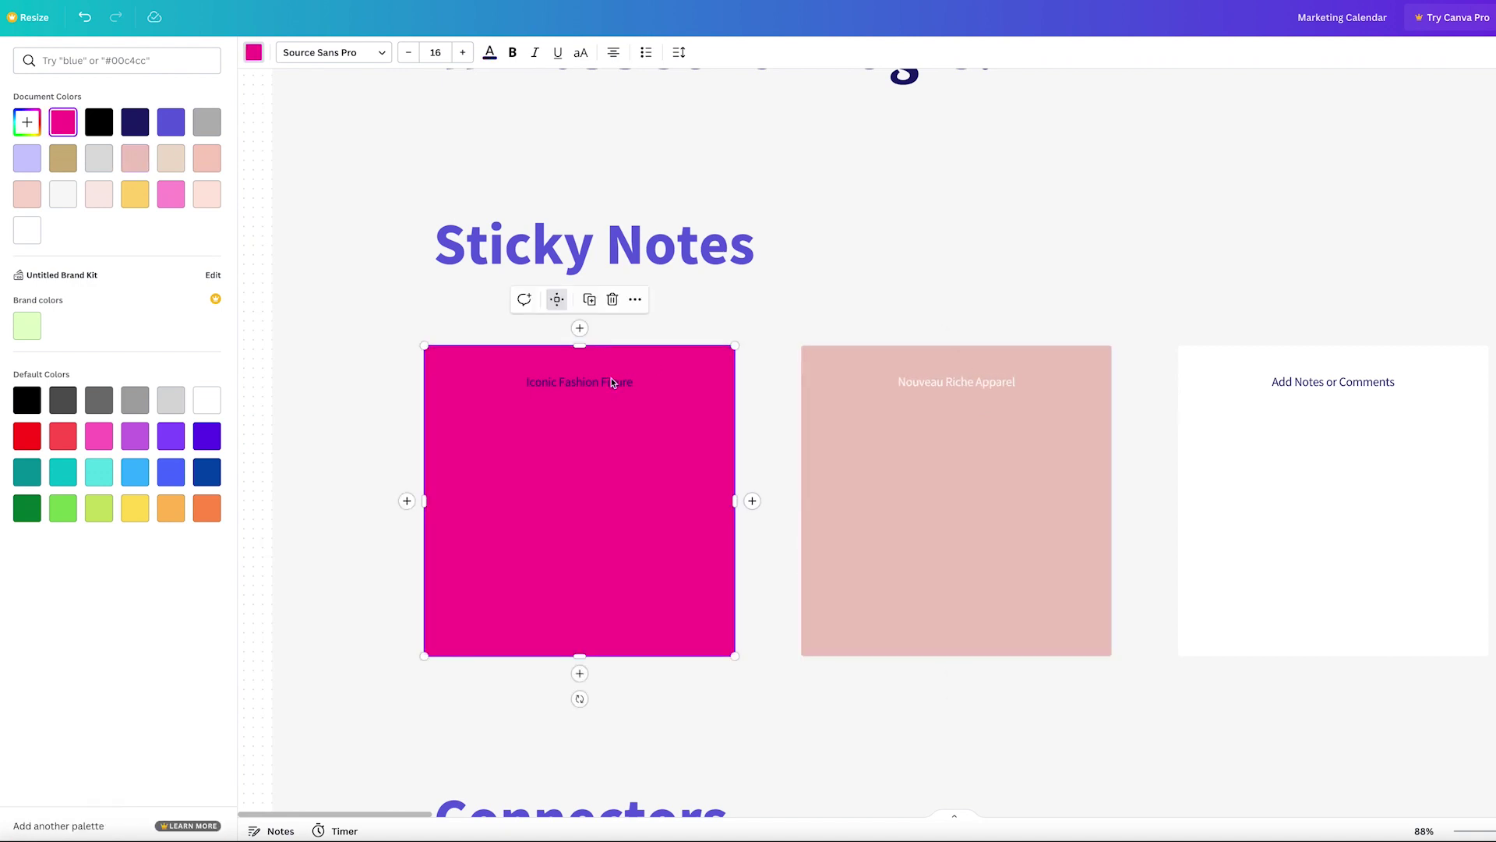
click(489, 52)
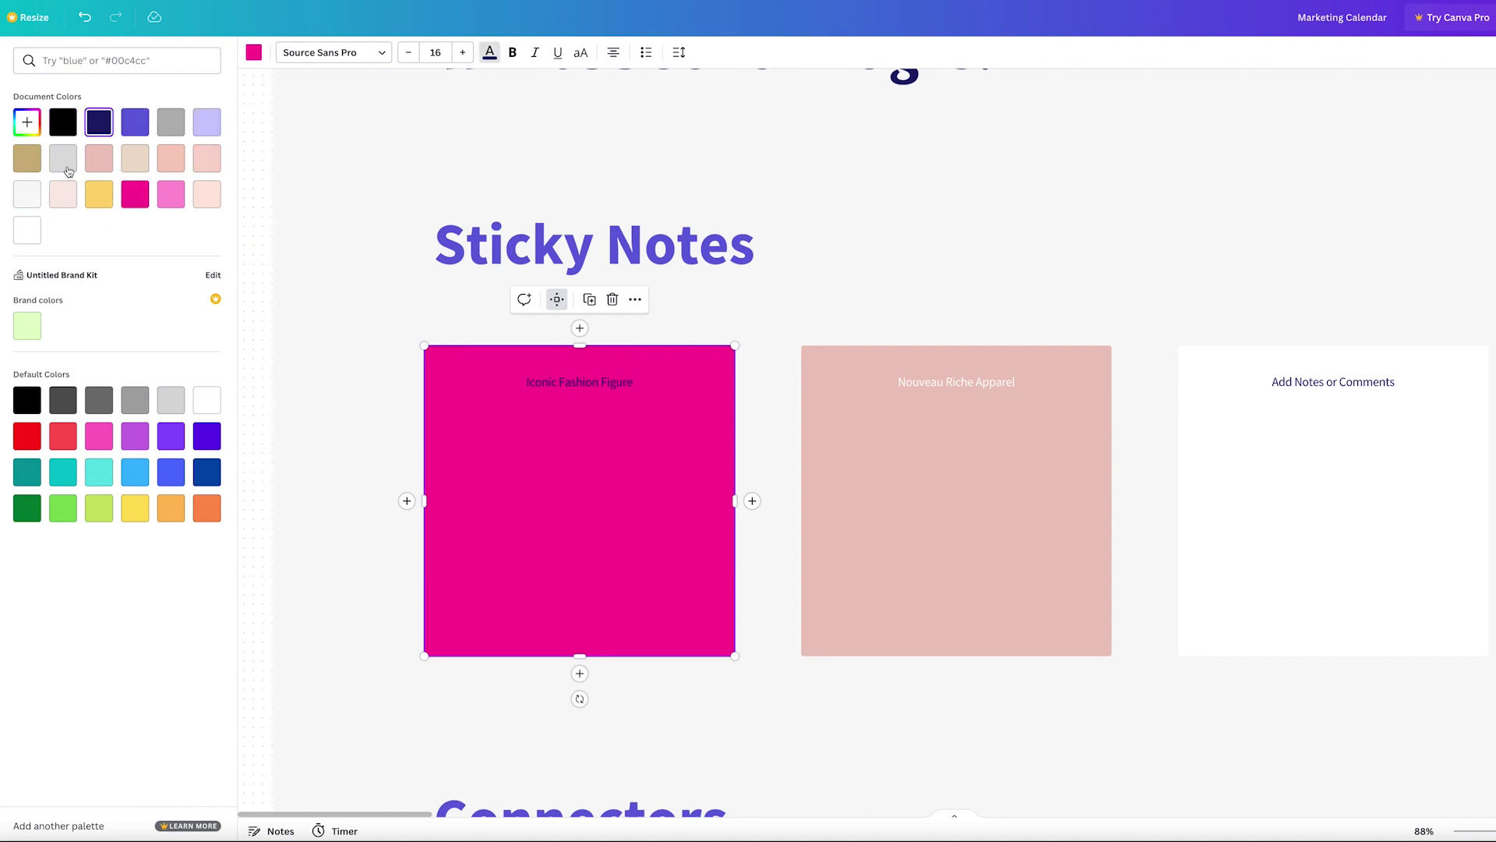
click(26, 230)
click(62, 121)
click(1008, 488)
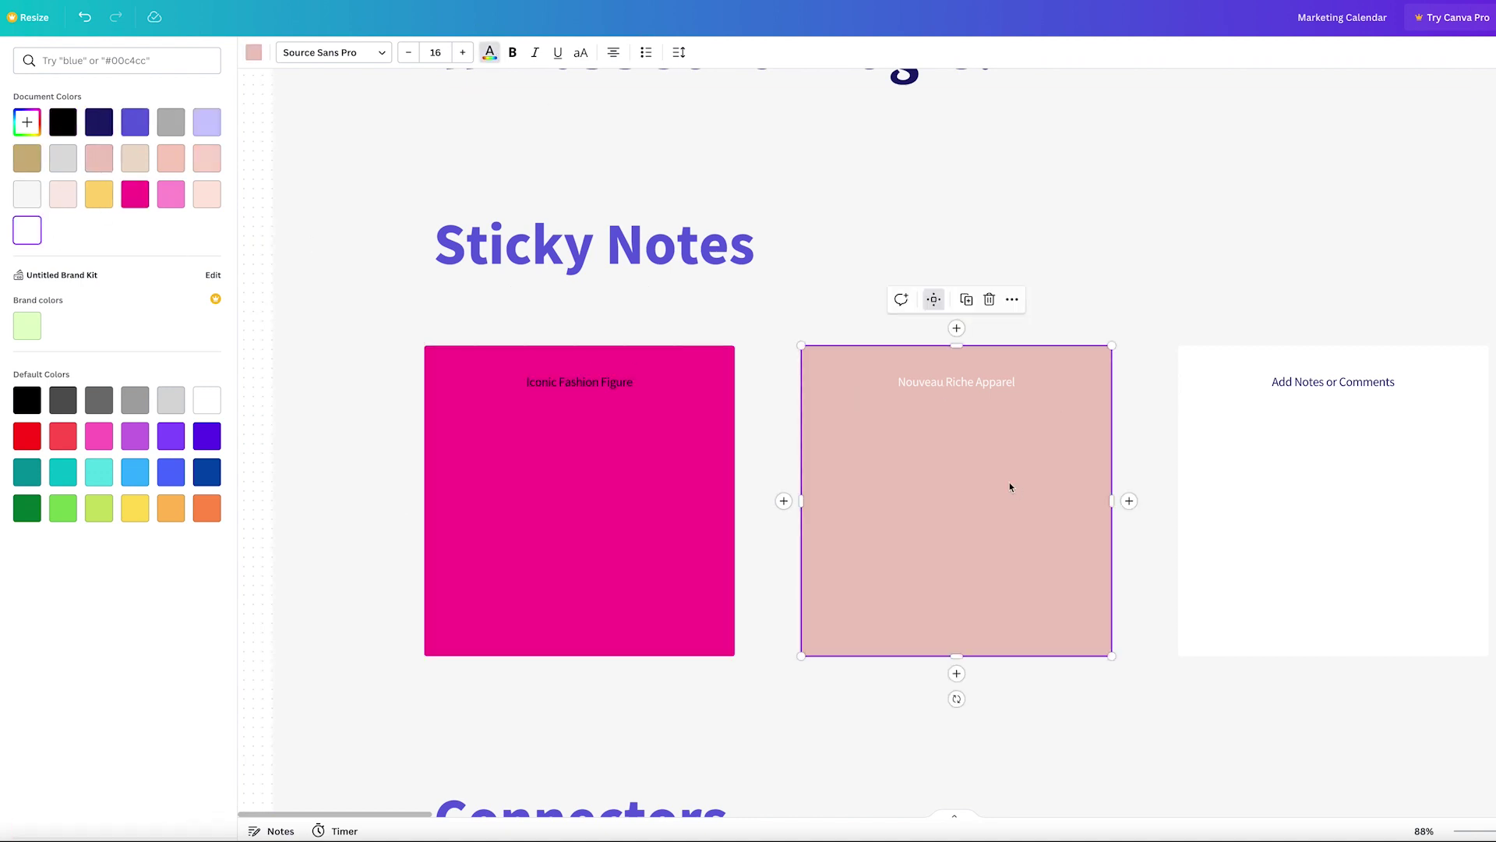
click(63, 121)
click(1339, 454)
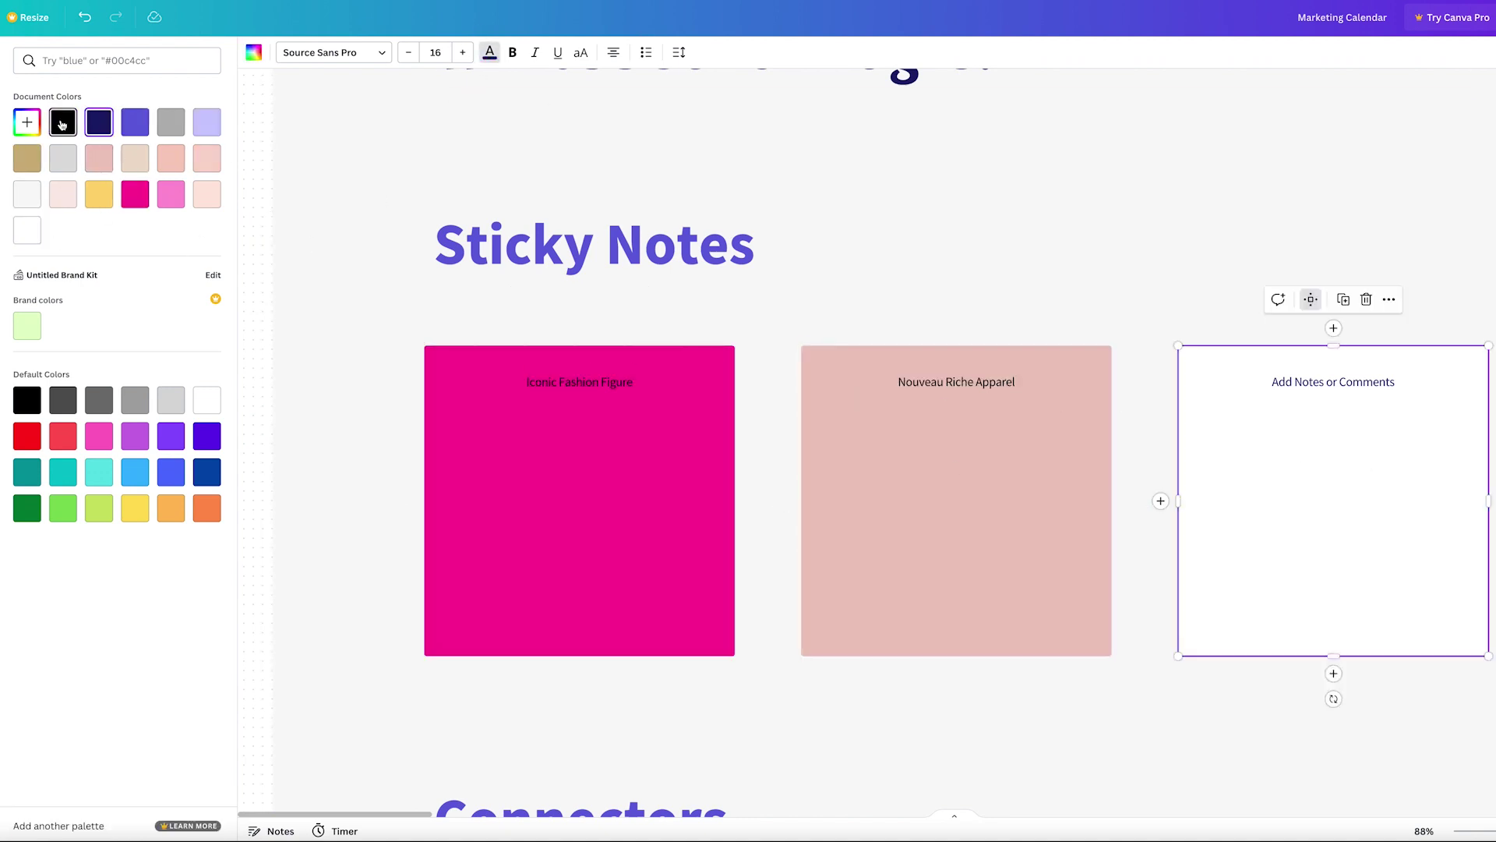
scroll(1016, 381, right, 3)
scroll(1016, 381, left, 2)
scroll(1016, 381, up, 2)
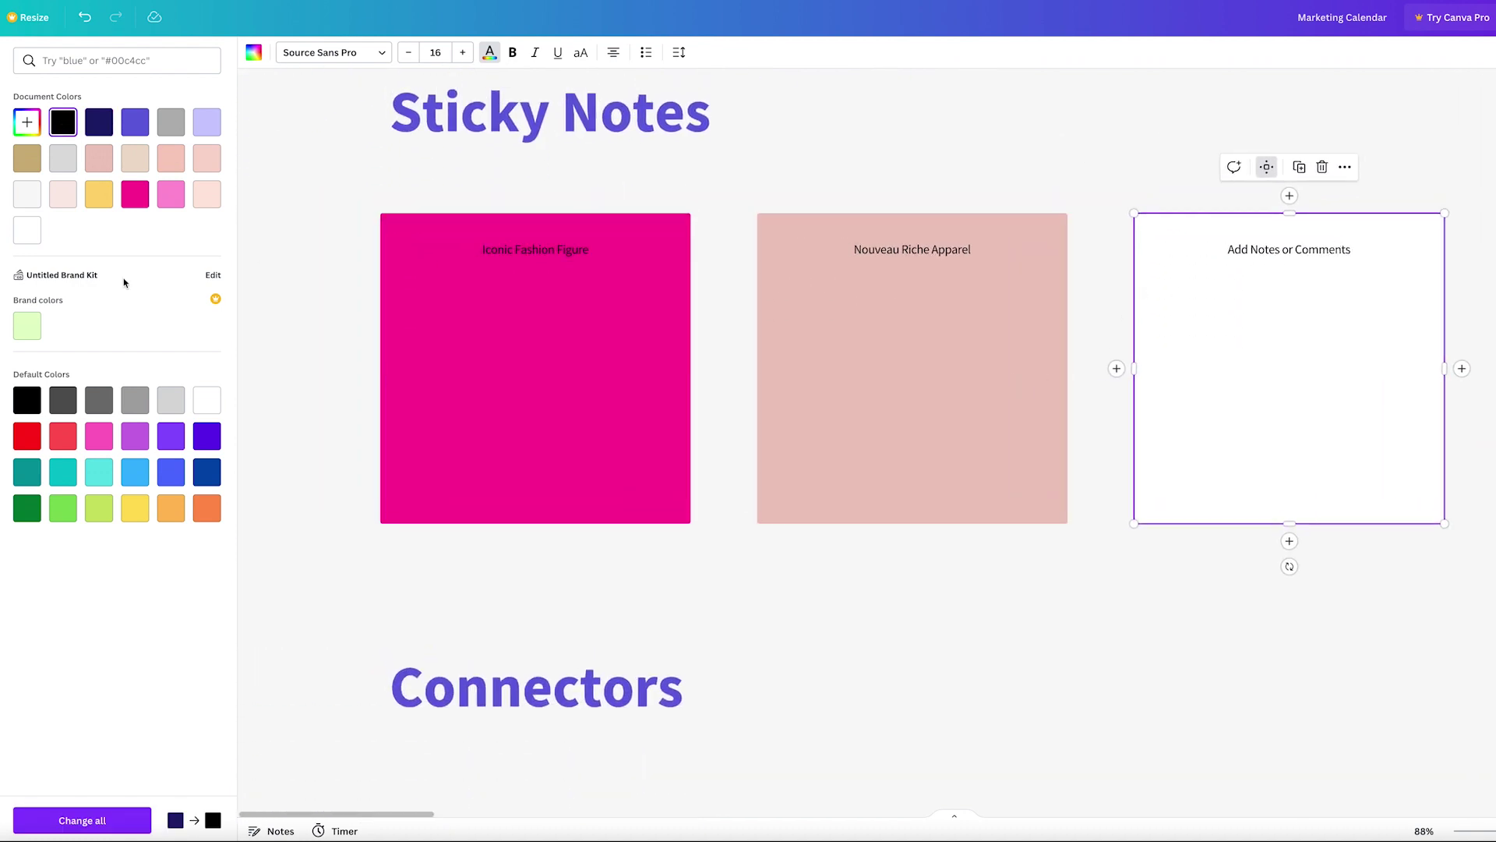
Fill the white sticky note with beige and replace its placeholder text with "Fashion Formula 101".
click(131, 163)
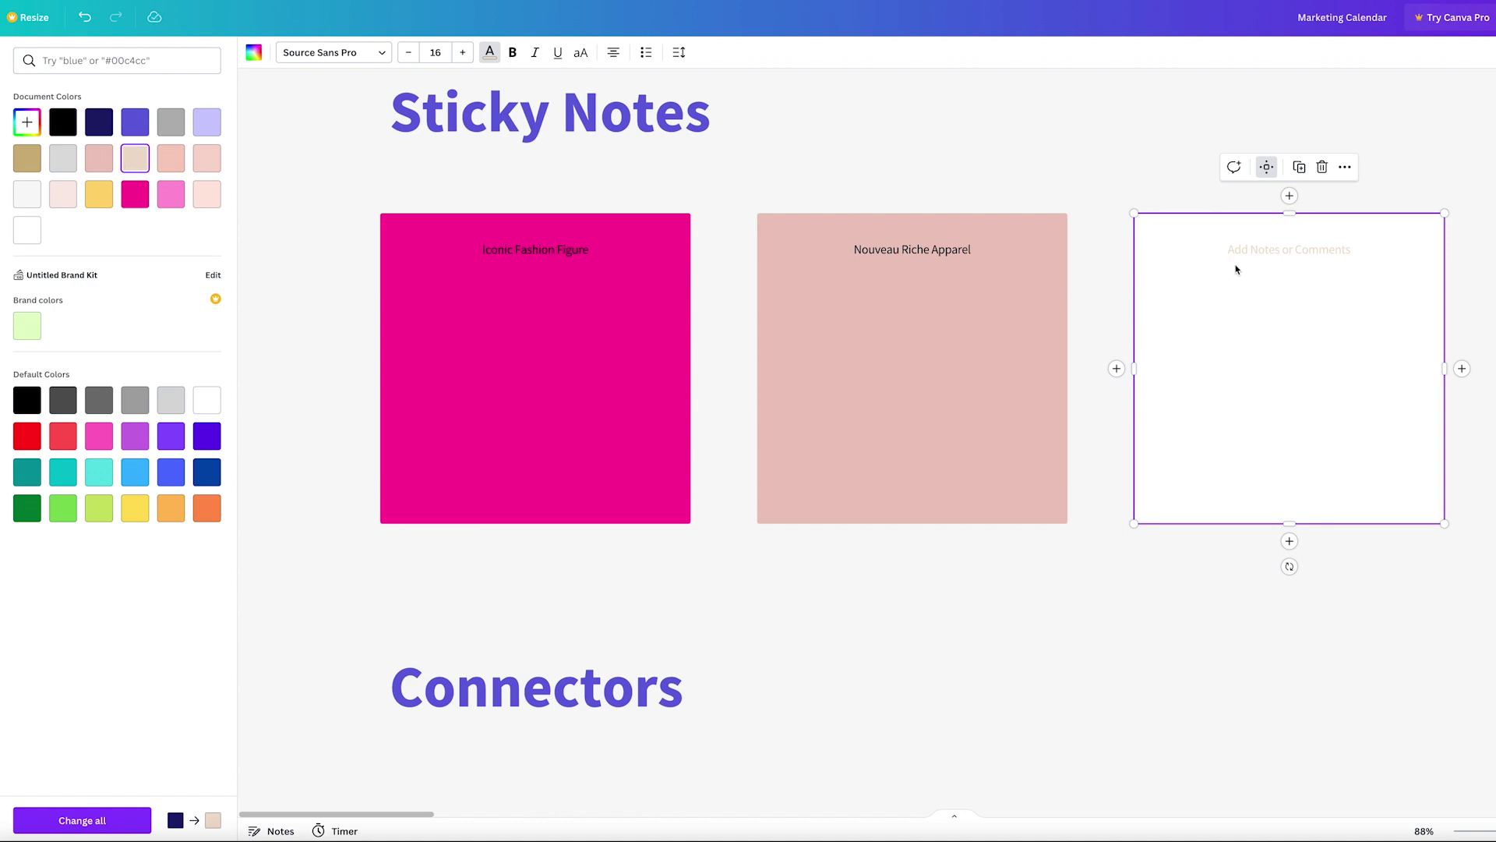
key(ctrl+z)
click(253, 52)
click(134, 158)
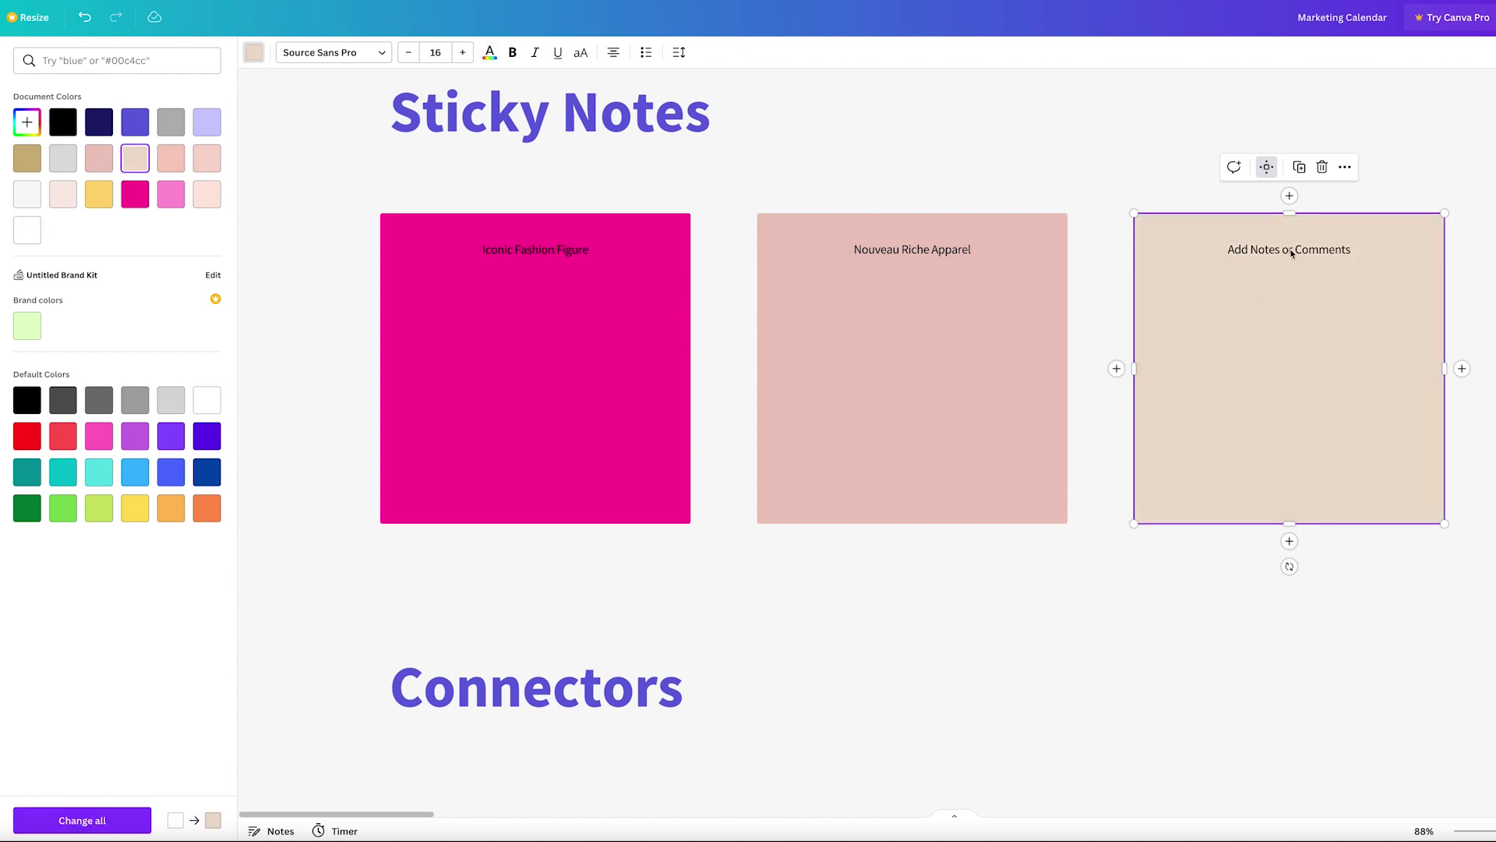
triple_click(1291, 249)
text(Mr.)
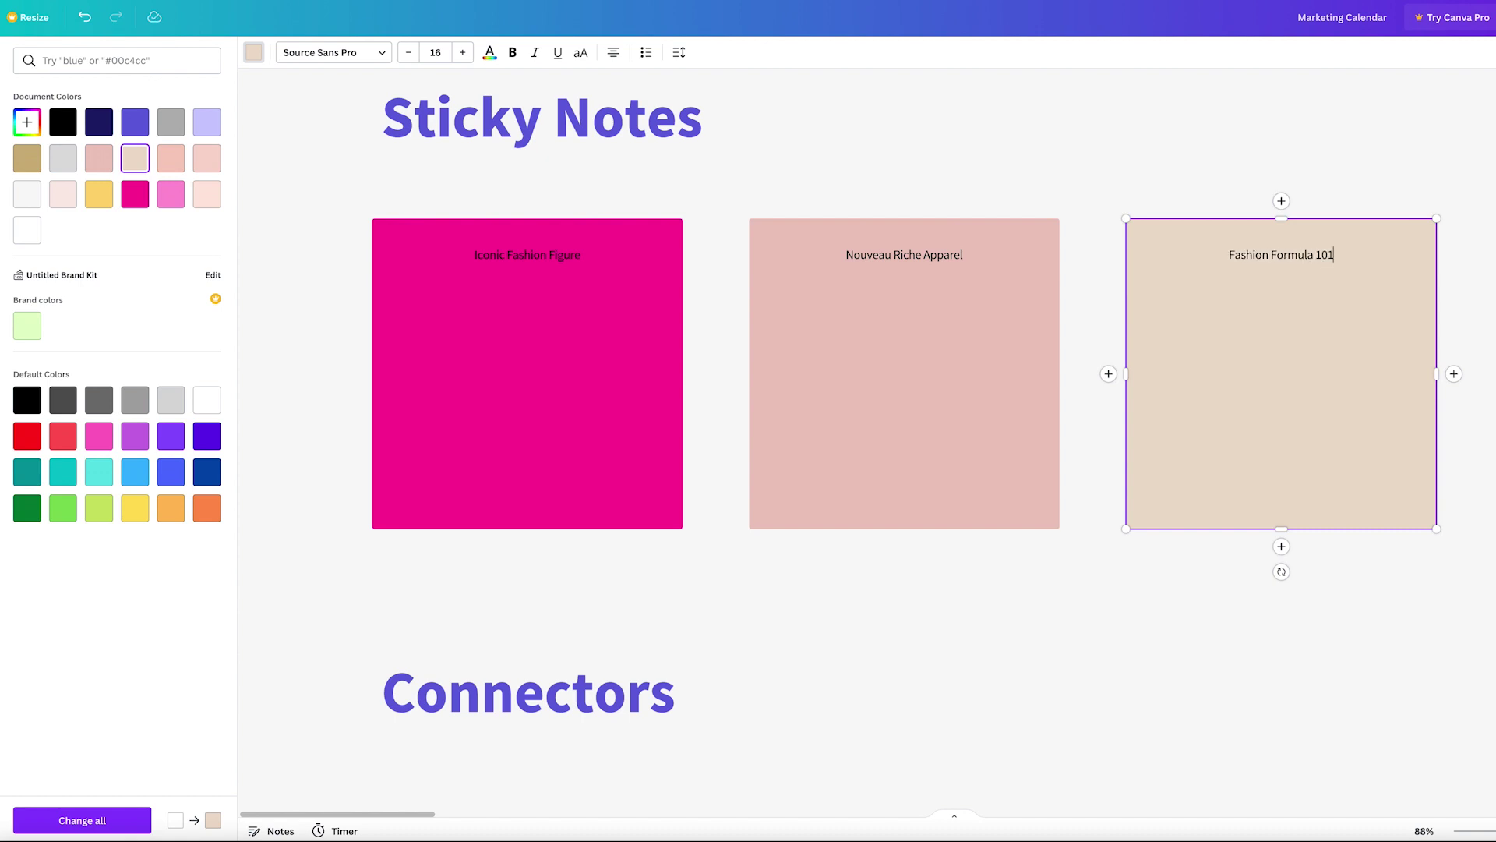
Replace the first action item in the "What needs to be done?" table with "Email Campaign".
click(1275, 611)
scroll(1025, 514, down, 1)
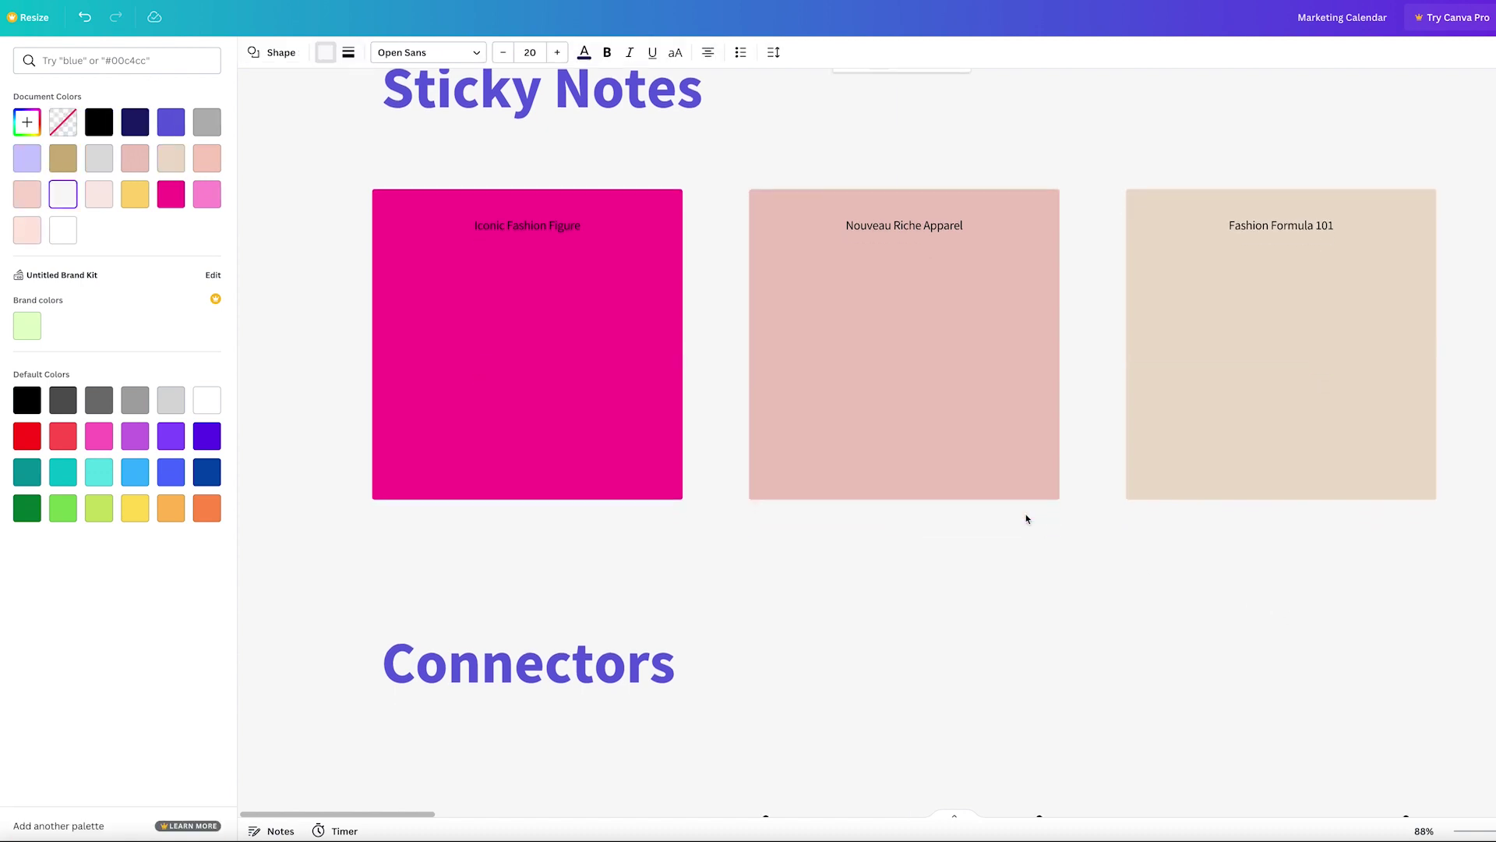
scroll(958, 437, down, 5)
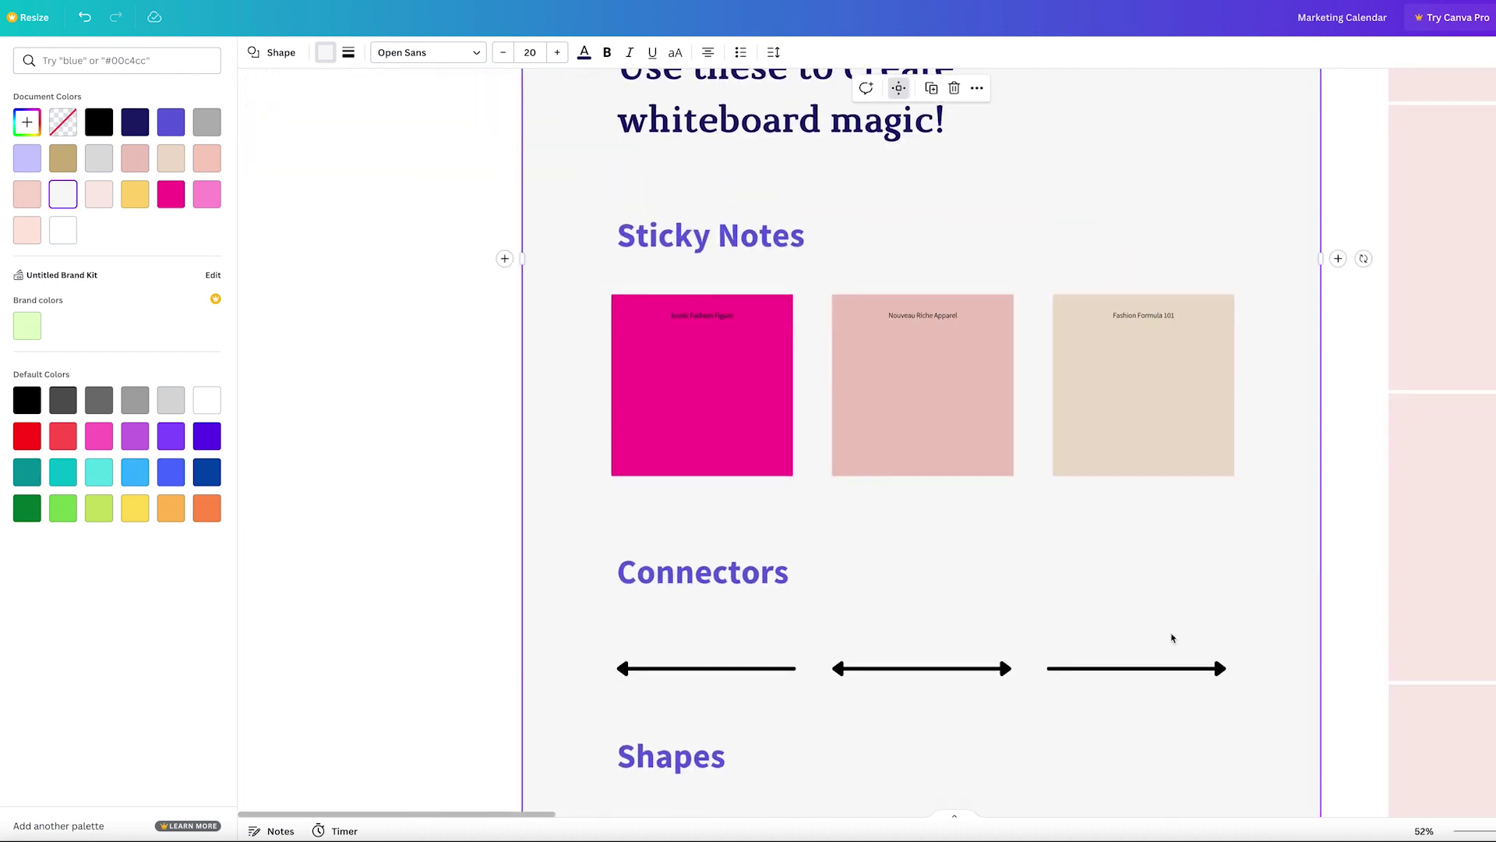
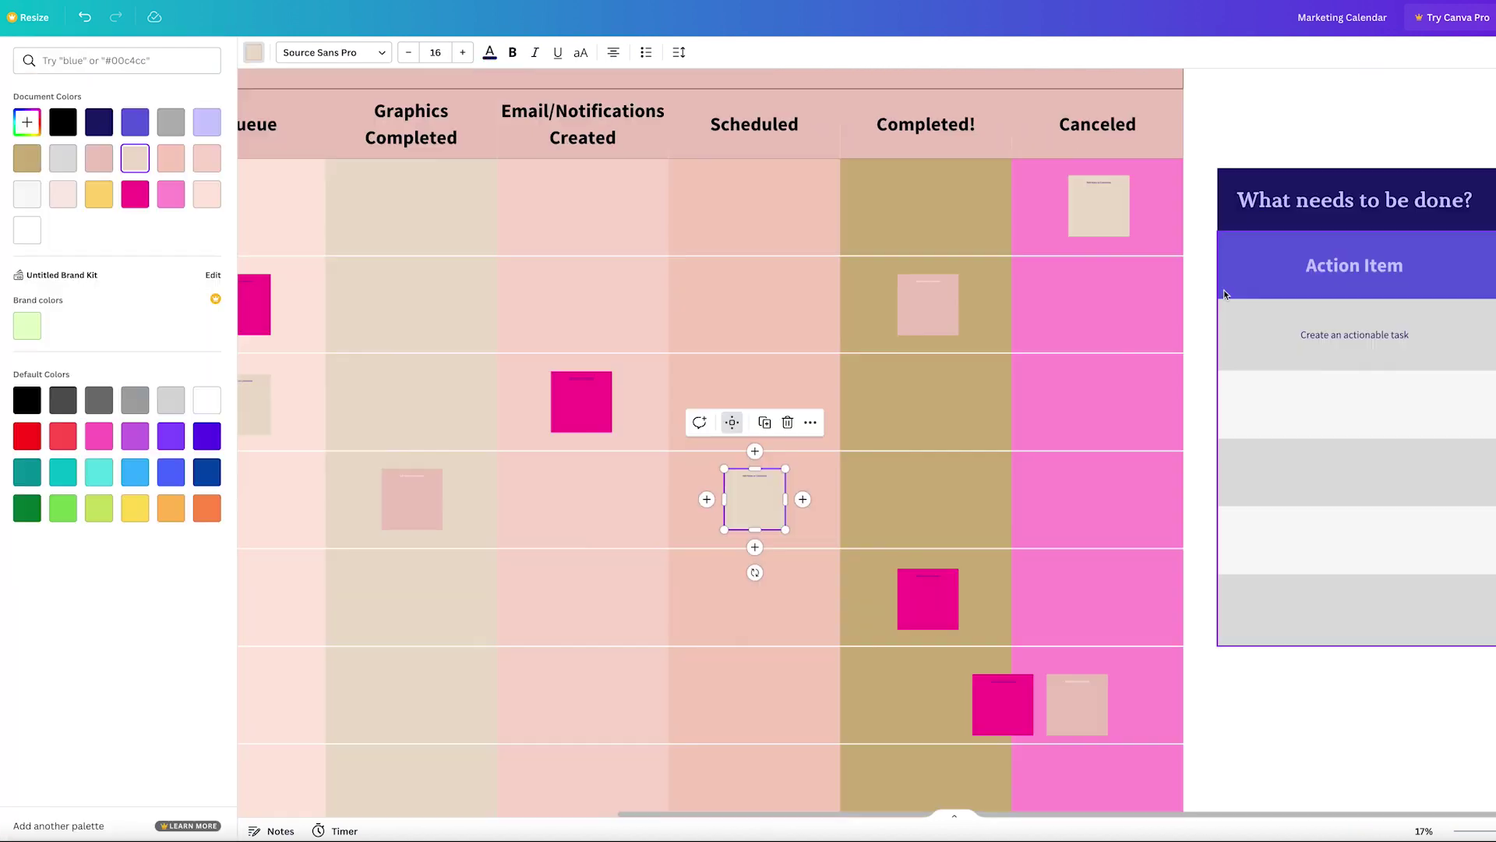
click(1379, 332)
triple_click(1379, 331)
text(Email)
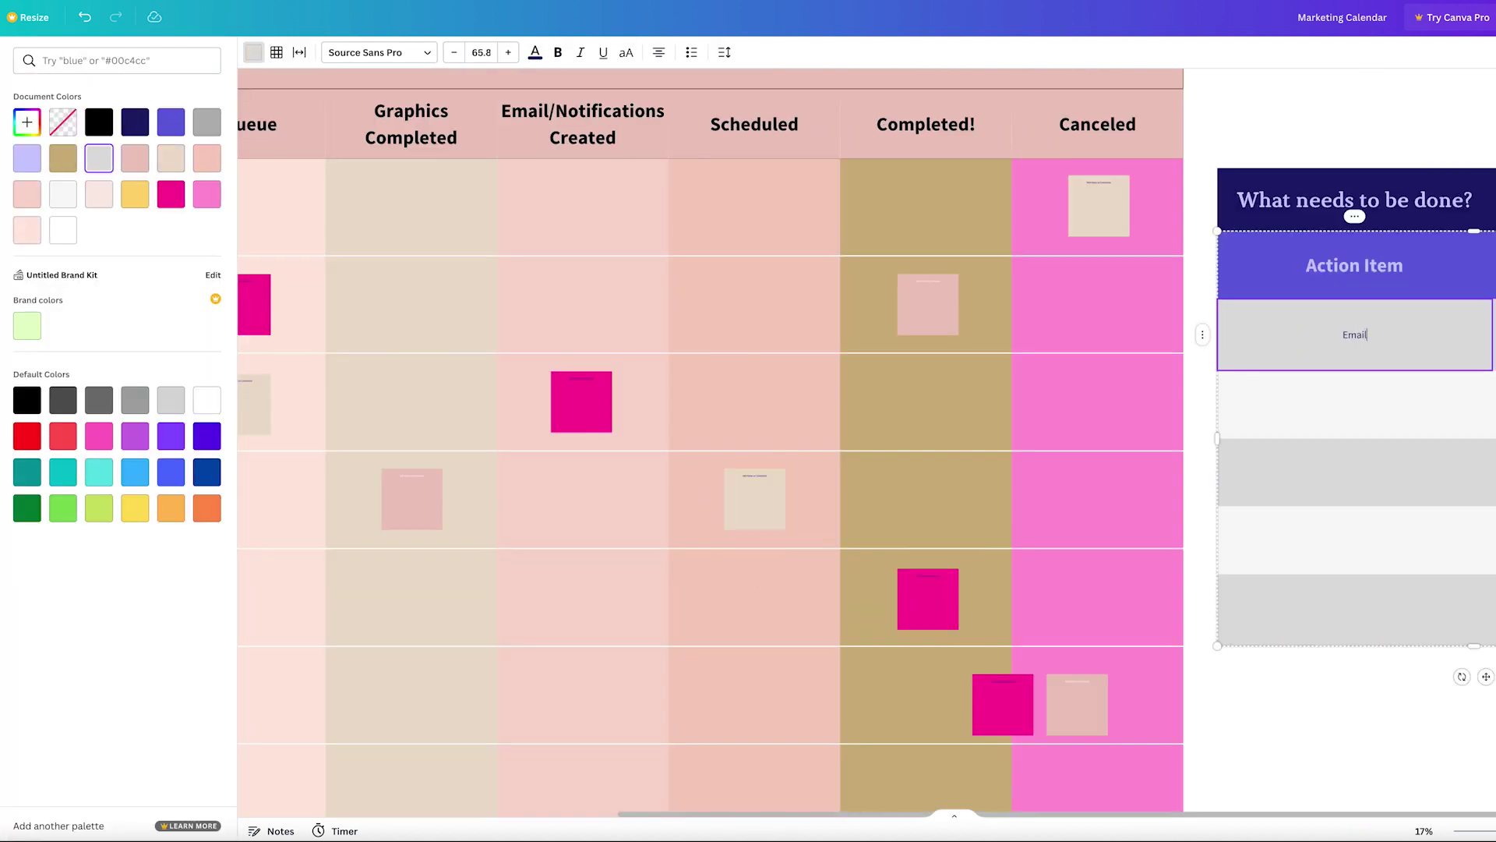
text( Campaign)
Enter "Push Notification", "Pop Up Box" and "Social Media Post" in the next three Action Item rows.
click(1334, 421)
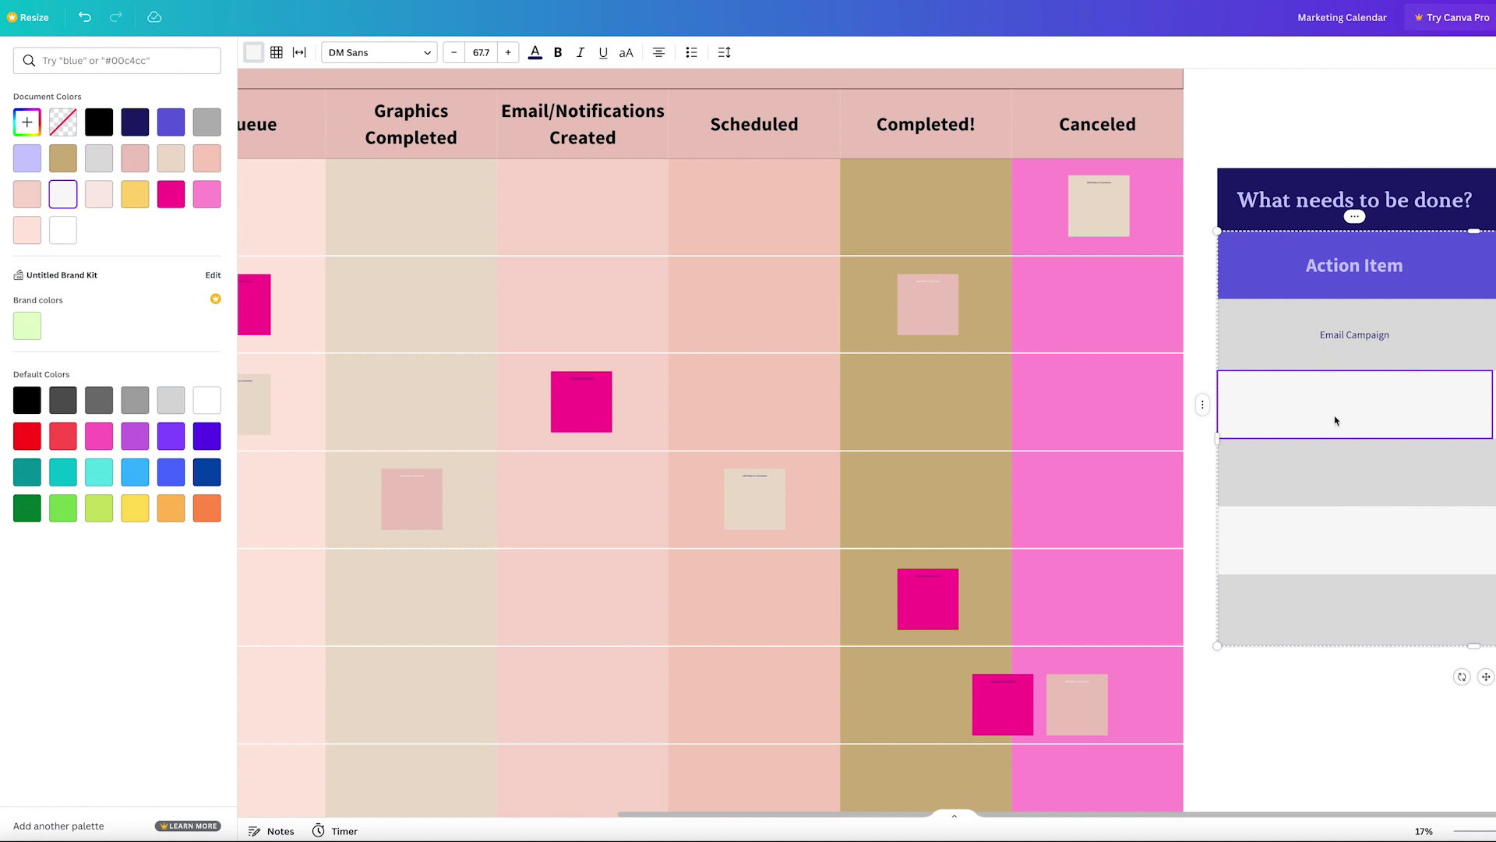
text(Push Notification)
click(1343, 468)
text(Pop Up Box)
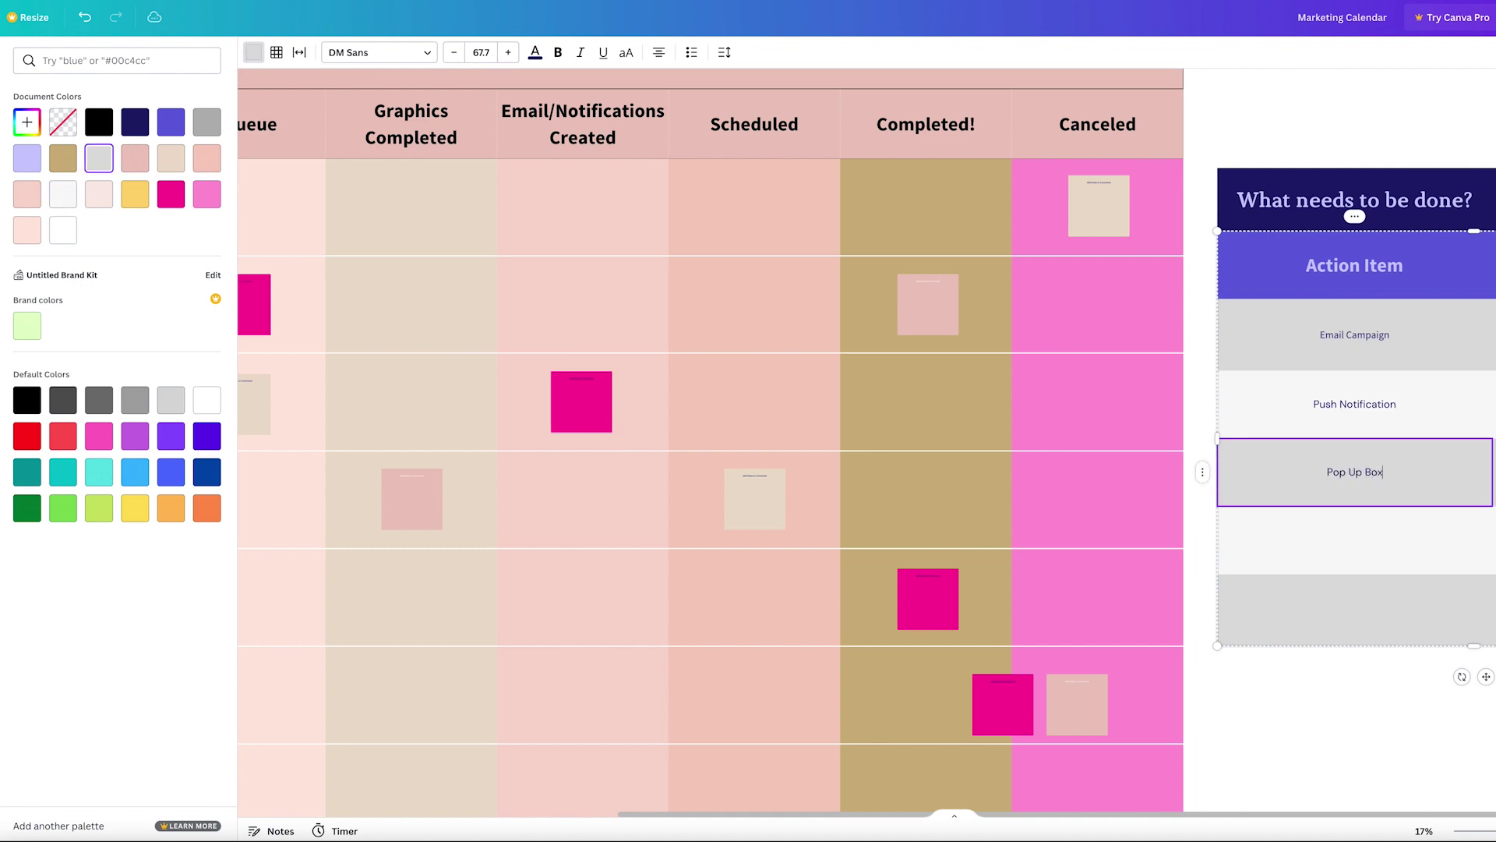
click(1363, 545)
text(Social Media Pody)
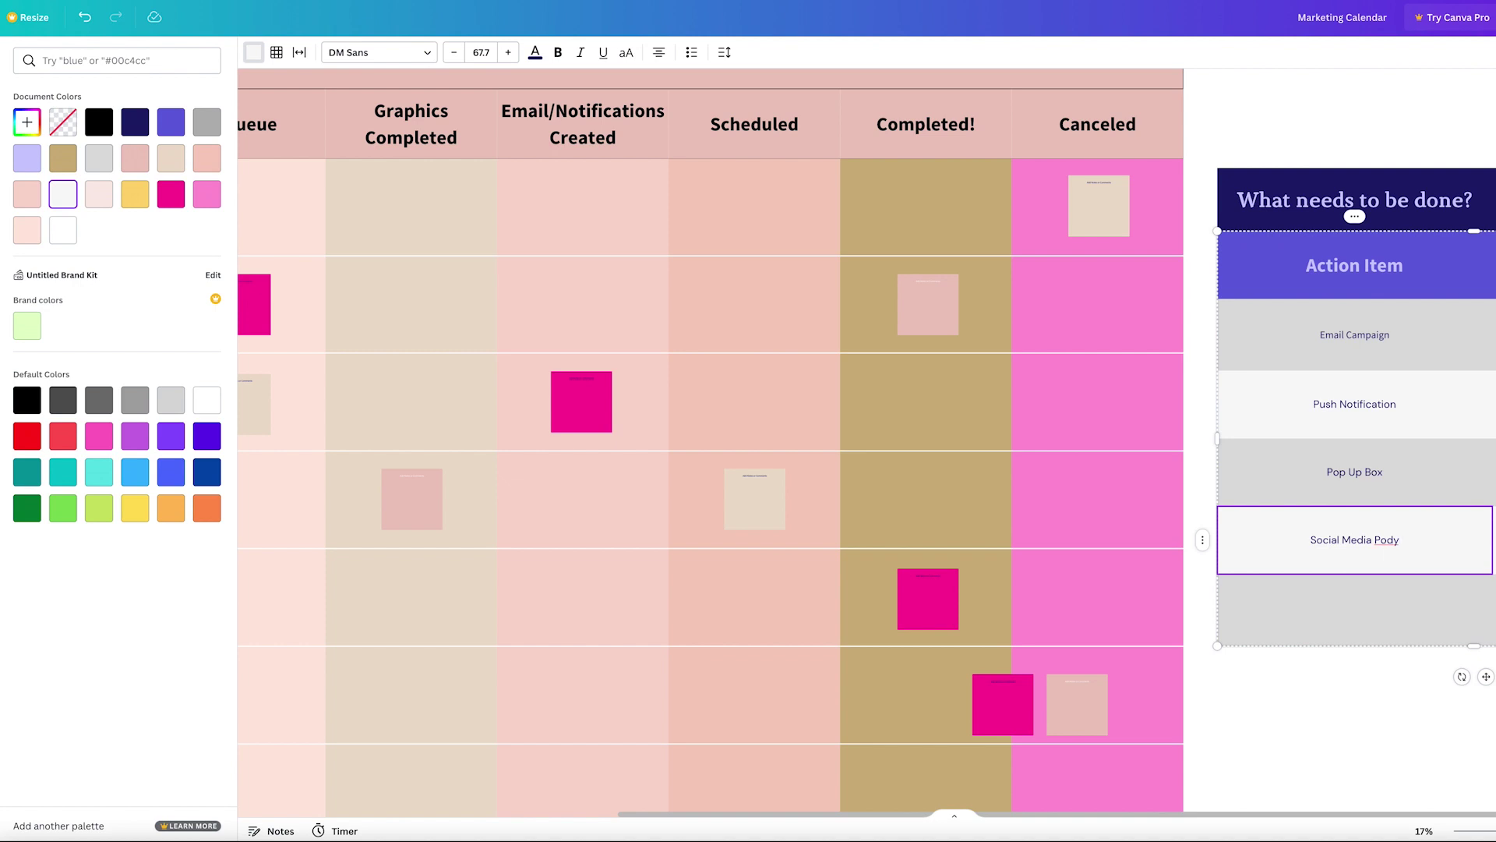
key(BackSpace)
key(BackSpace)
text(st)
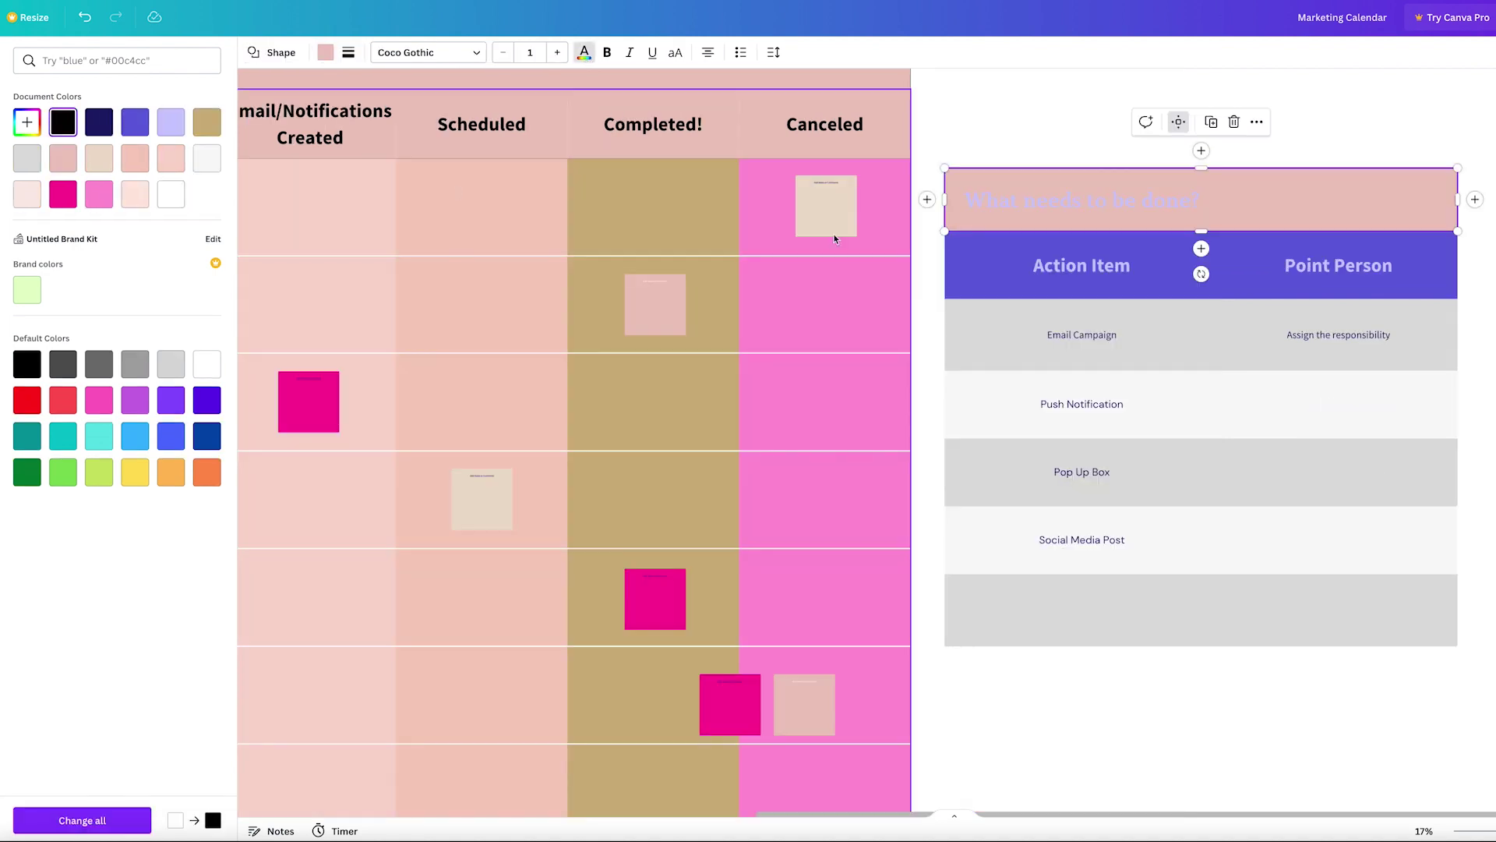
Recolor the Email Campaign row light pink and apply the change to all matching gray rows.
click(1081, 335)
click(162, 197)
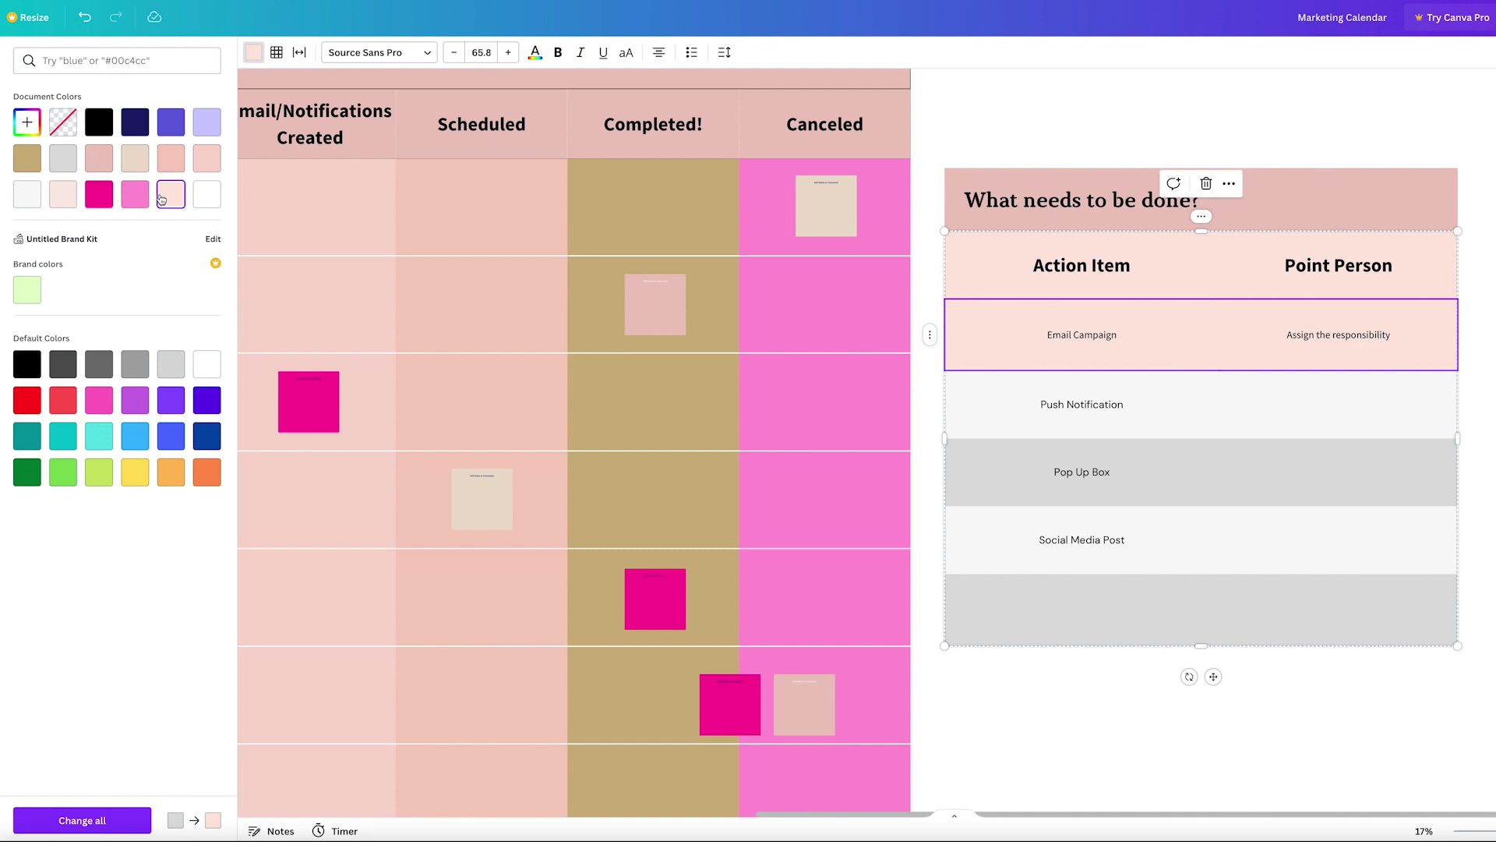
click(170, 158)
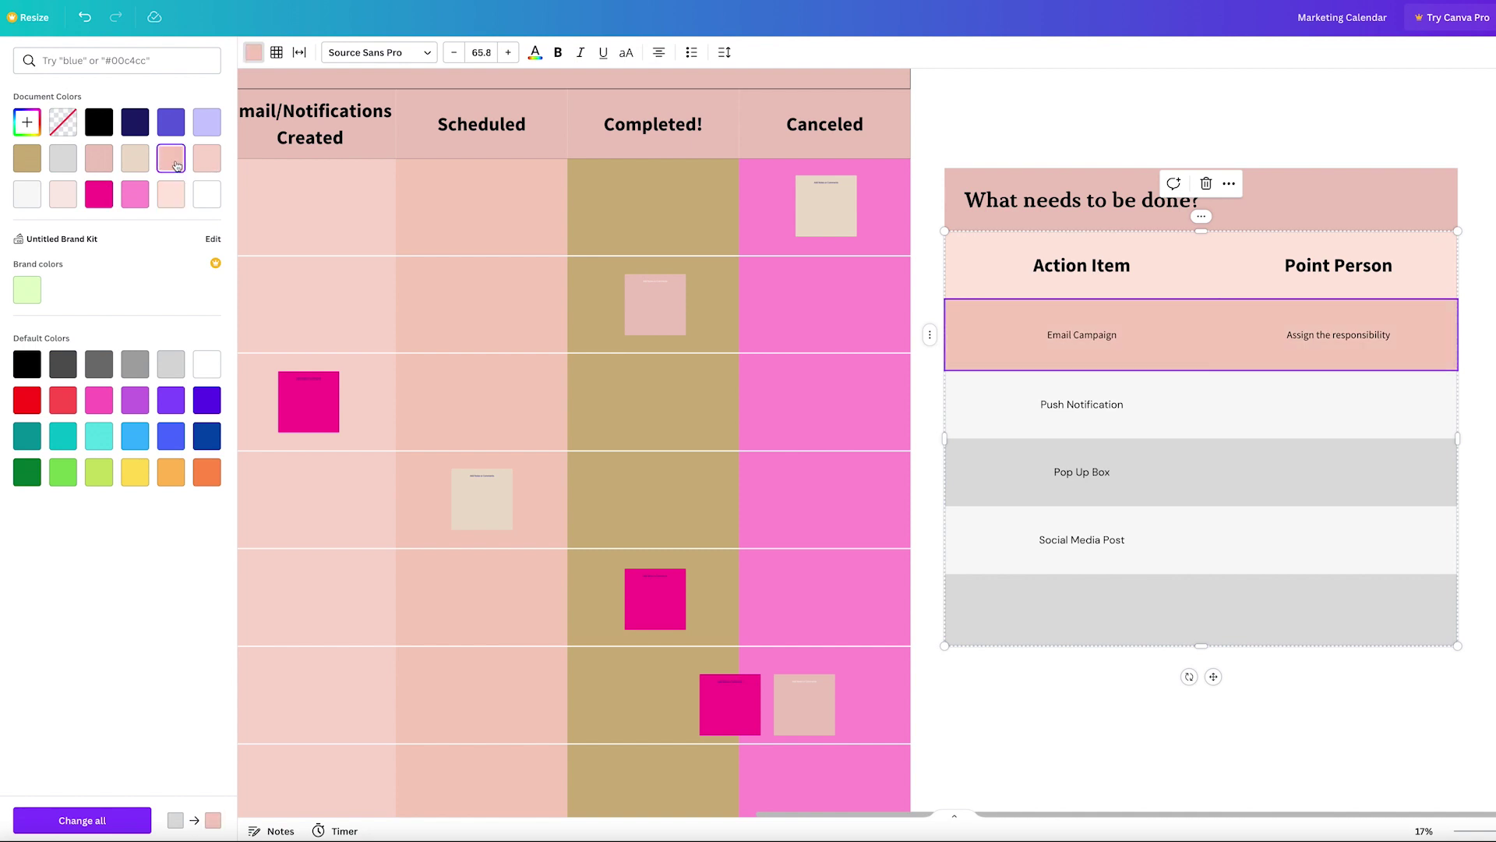
click(206, 158)
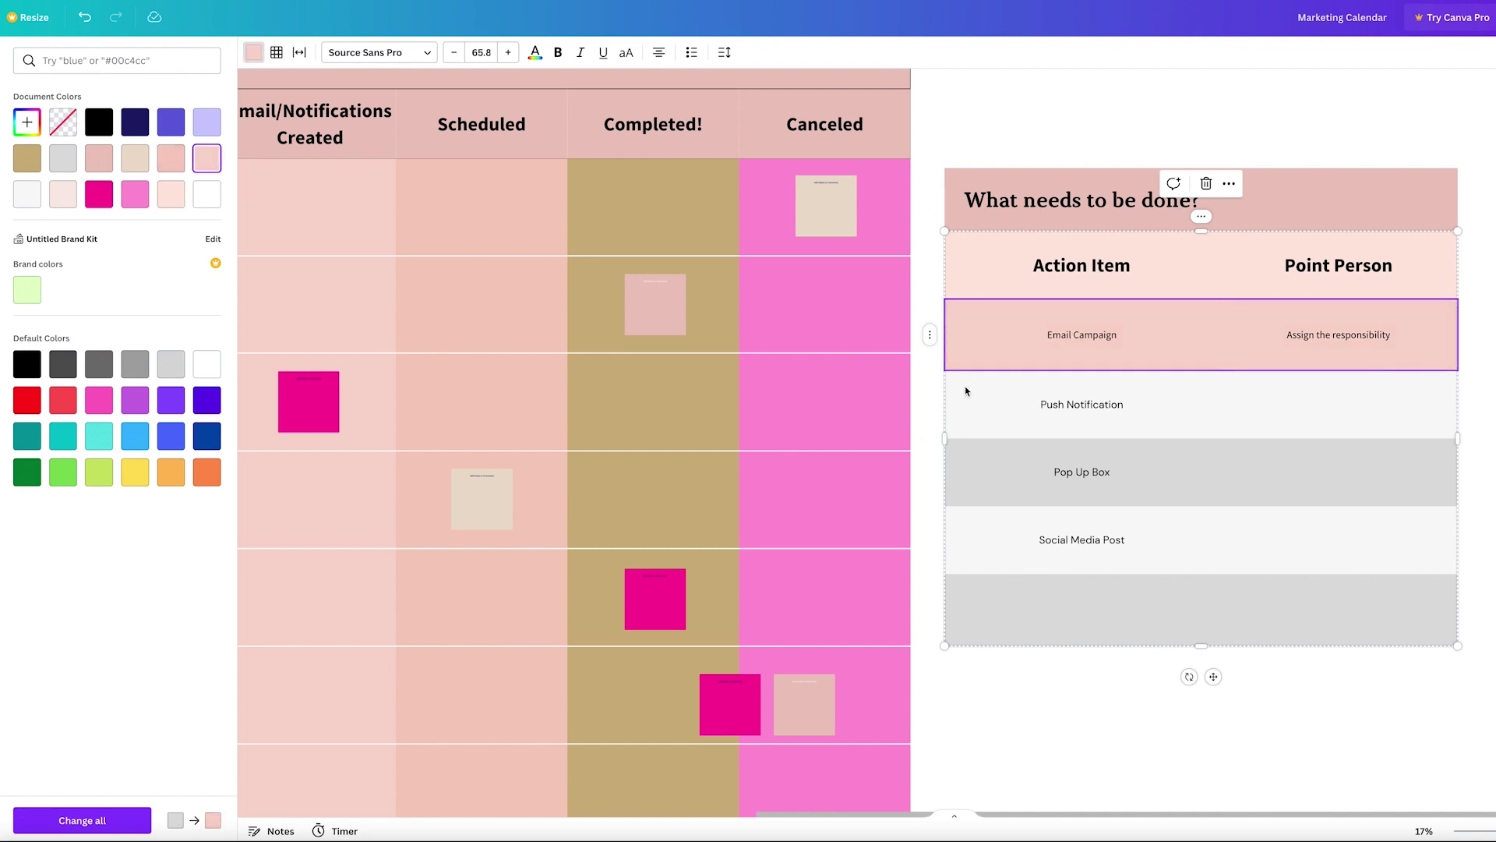
click(99, 818)
Recolor the Push Notification row pale peach and apply the change to all matching off-white rows.
click(965, 407)
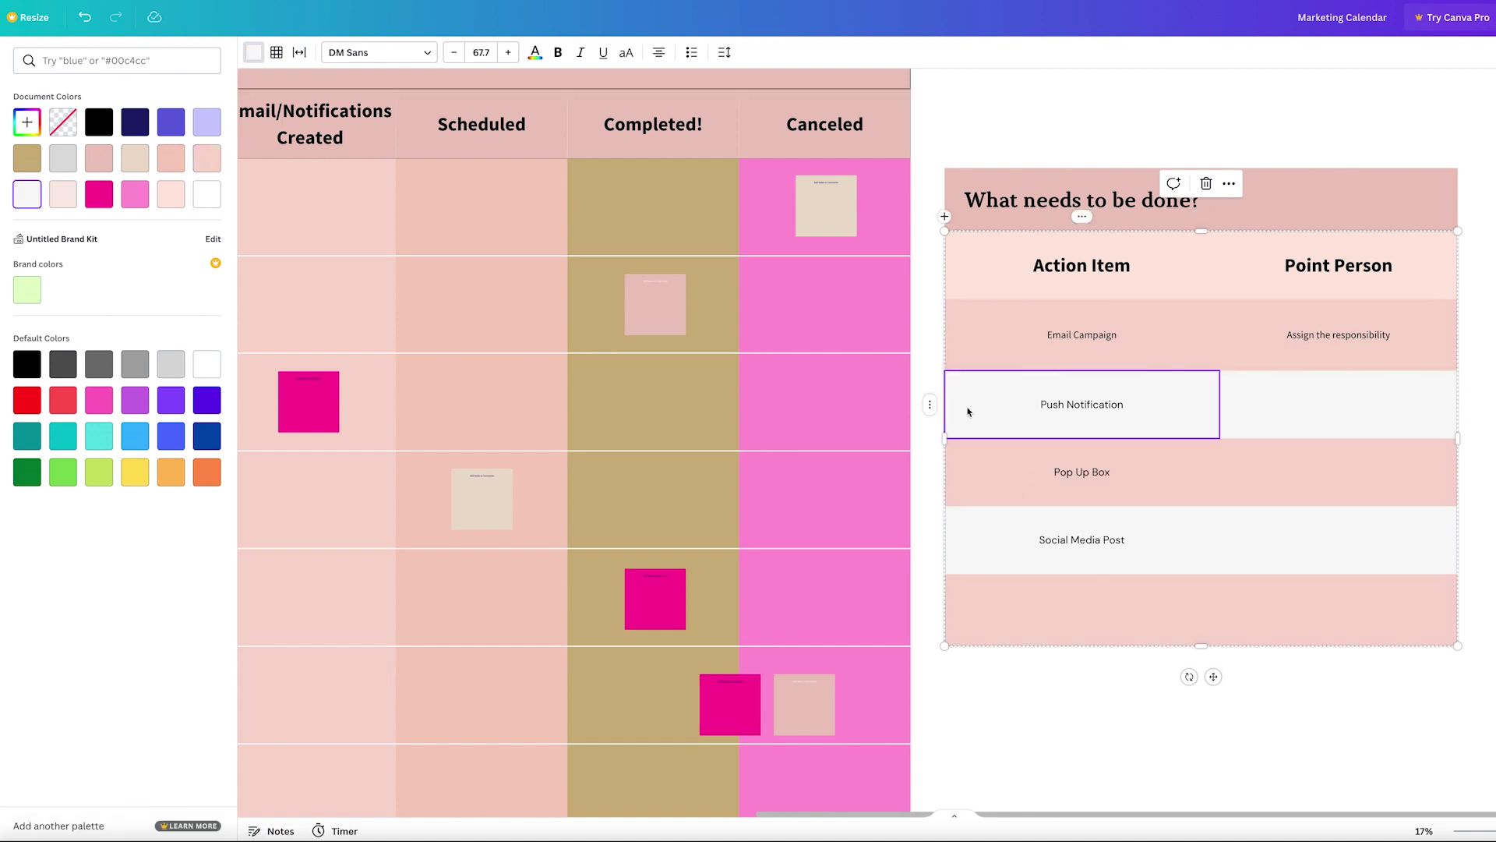
click(171, 194)
click(86, 818)
key(Escape)
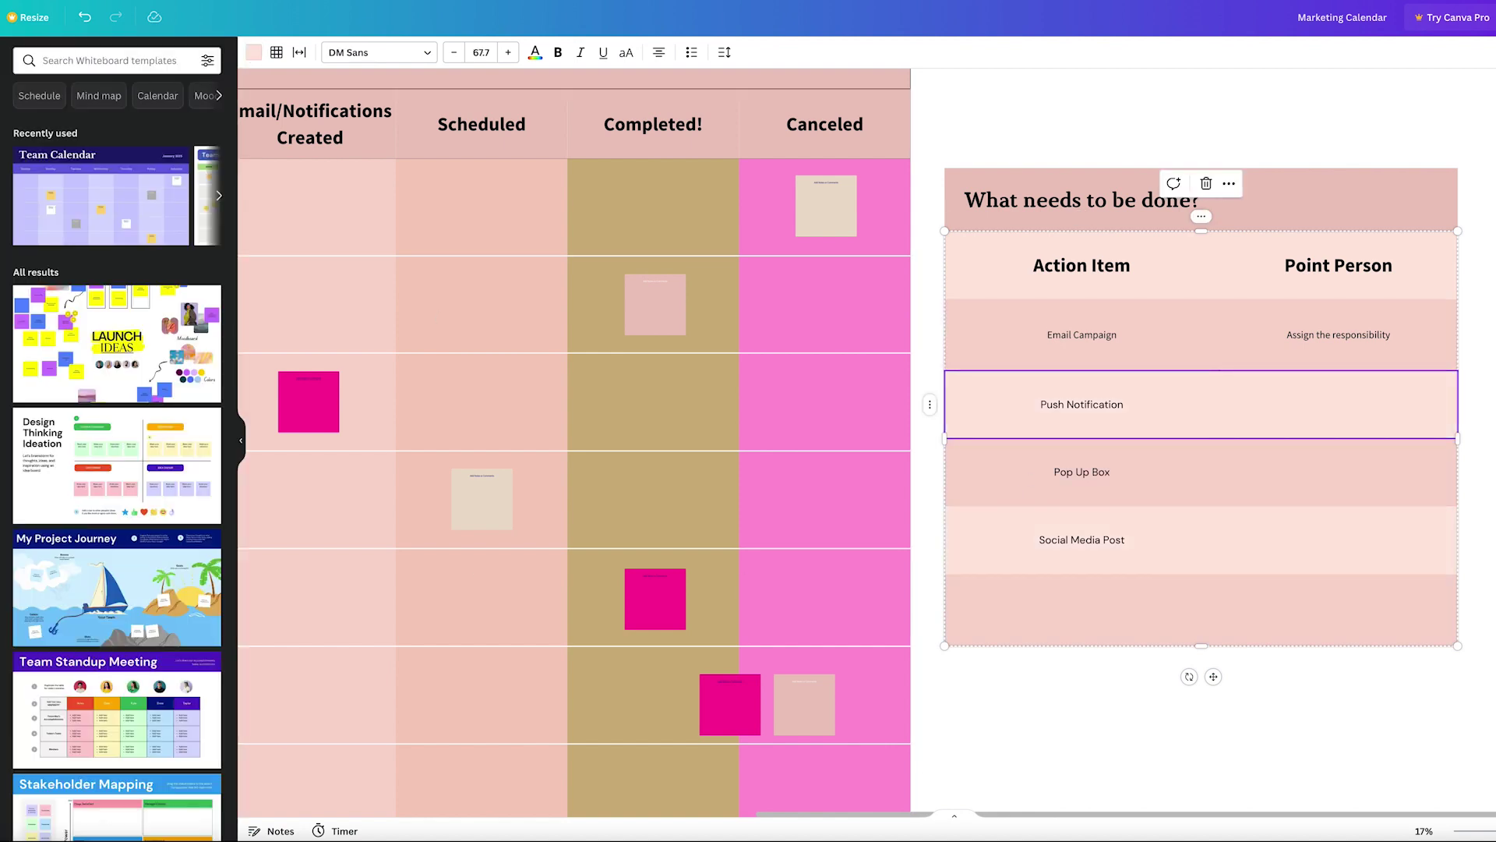
Describe Email Campaign as "Create an email campaign to be sent to a segment or all." and end the social media description with "tiktok, etc".
double_click(1370, 334)
text(Create an email)
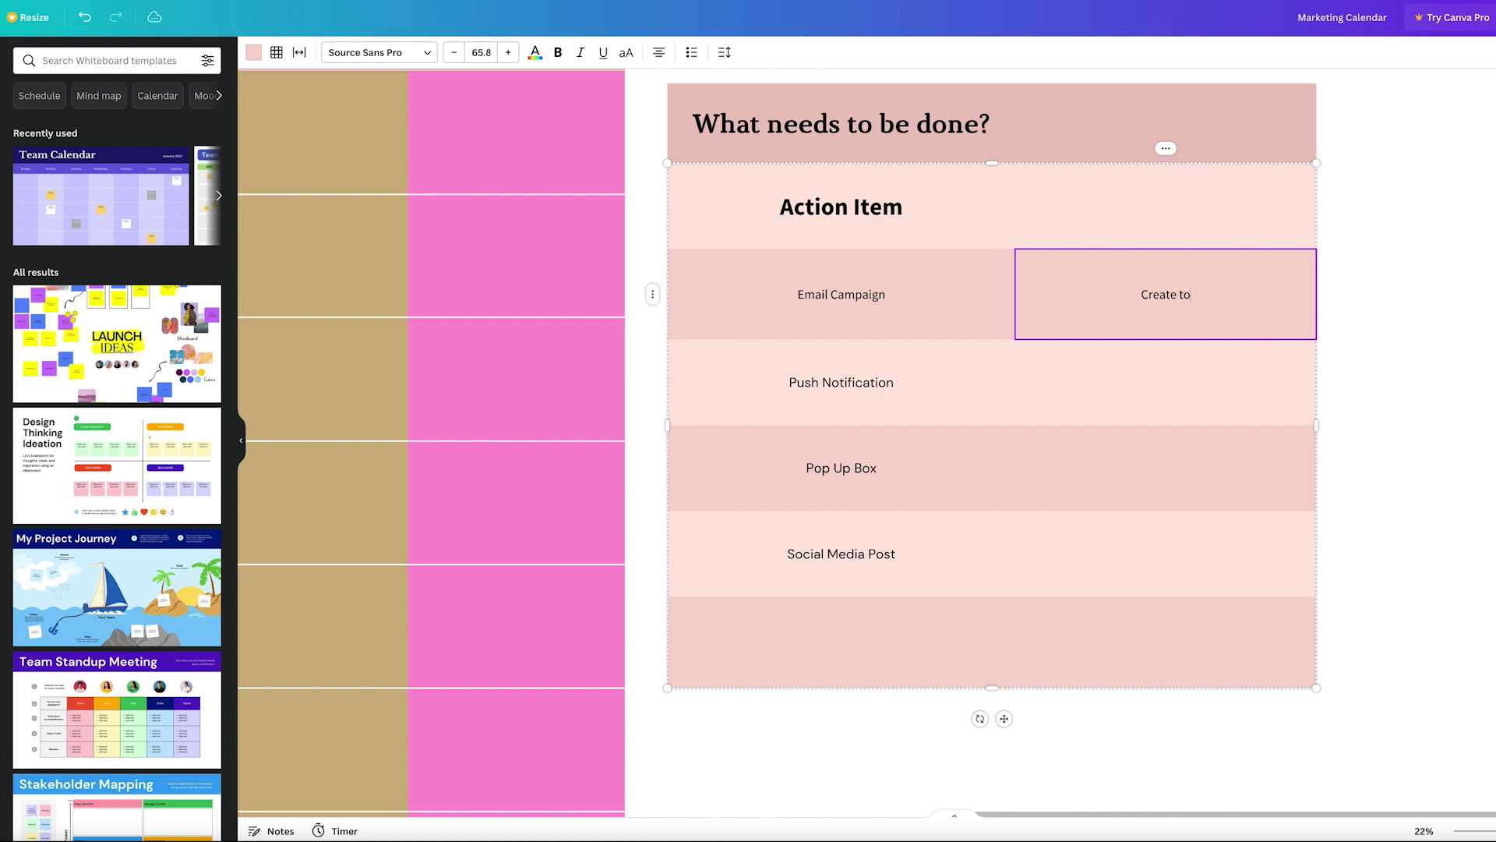
text( campaign to be)
text( sent to a s)
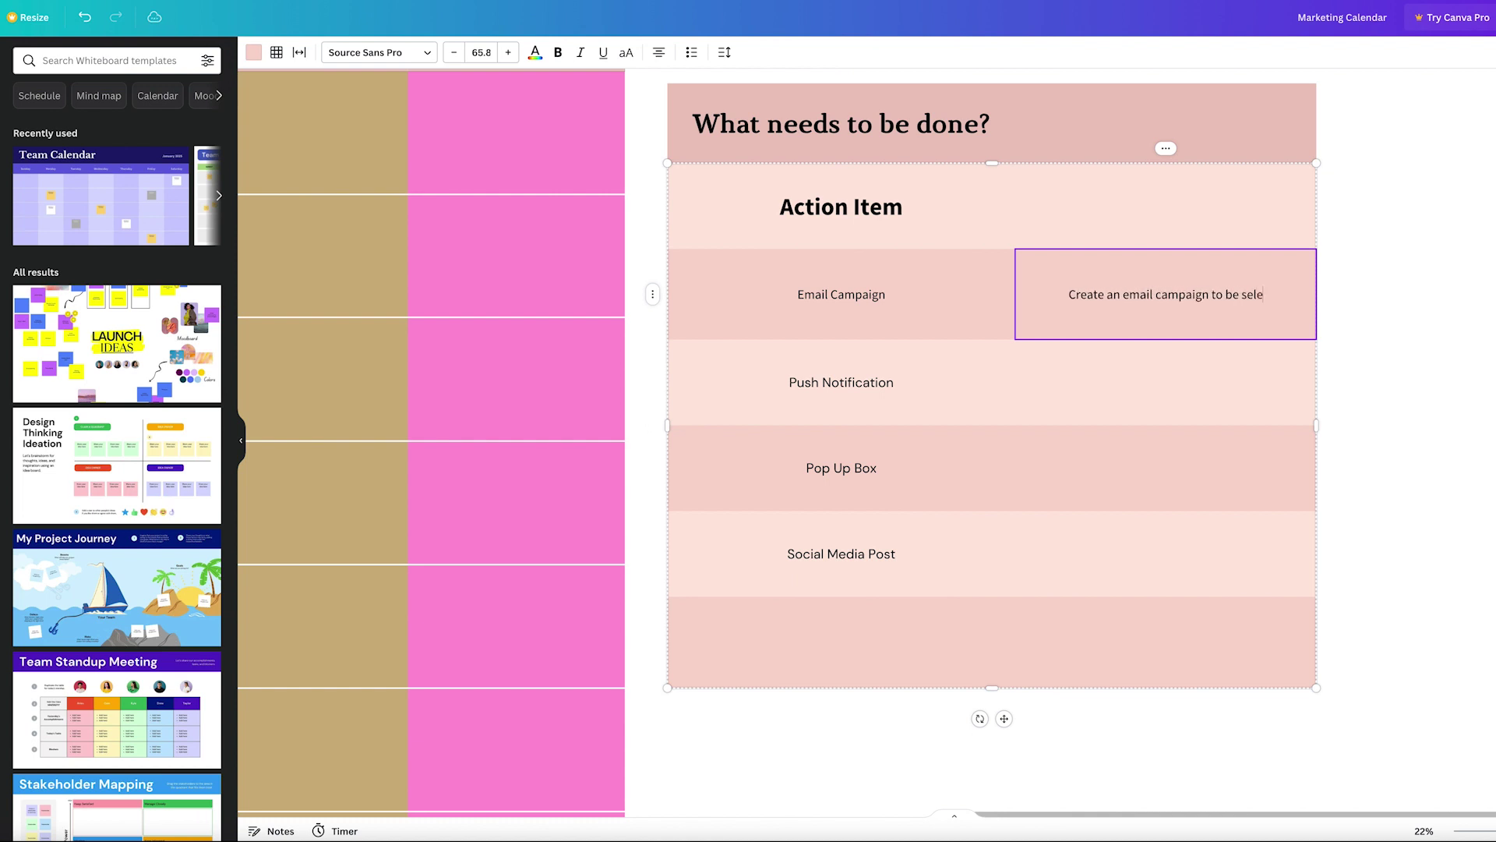
text(egment or all.)
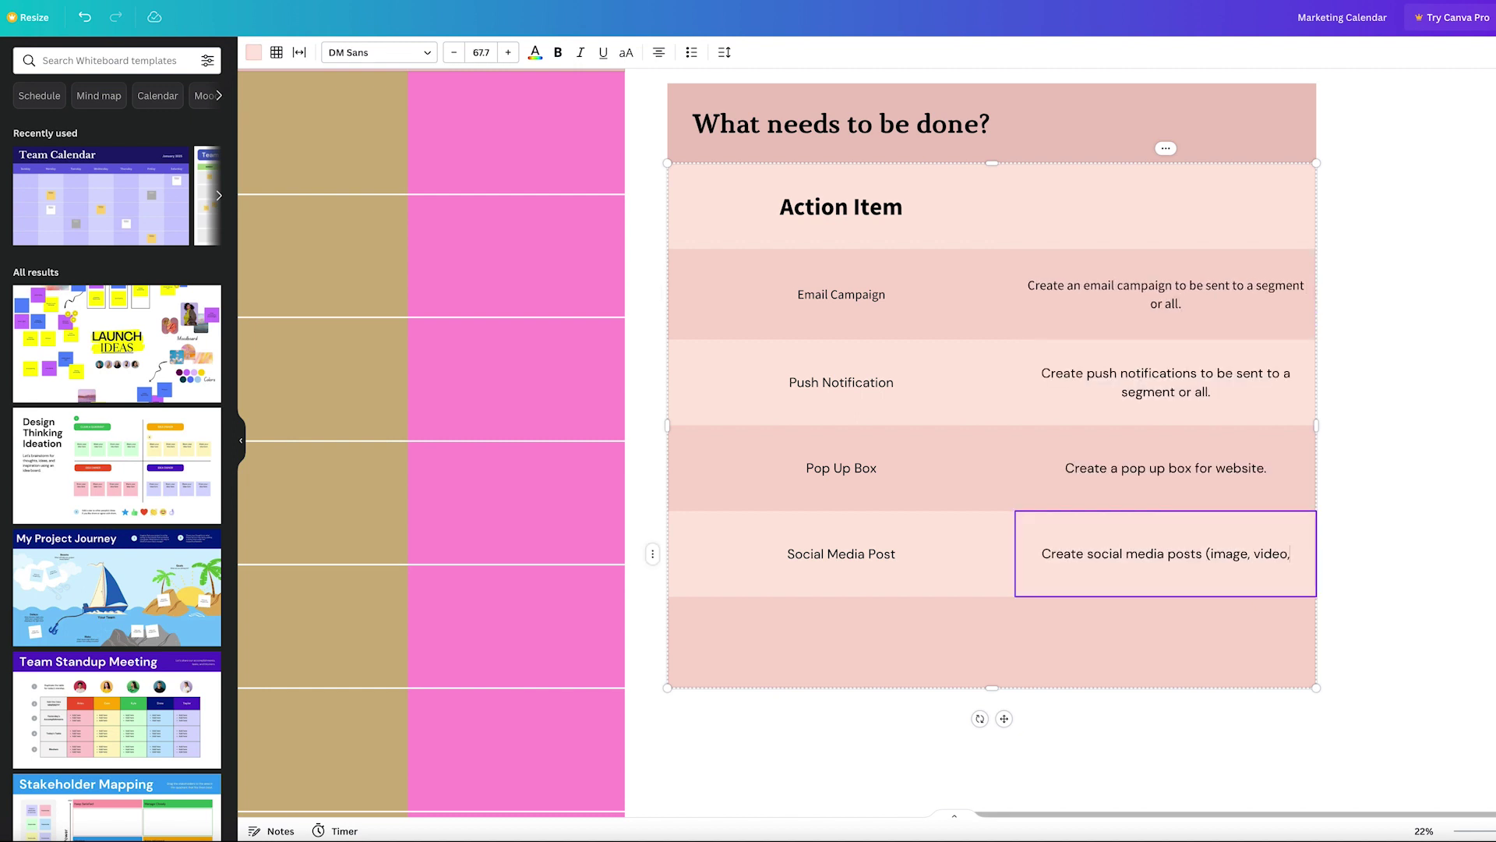
text(ti)
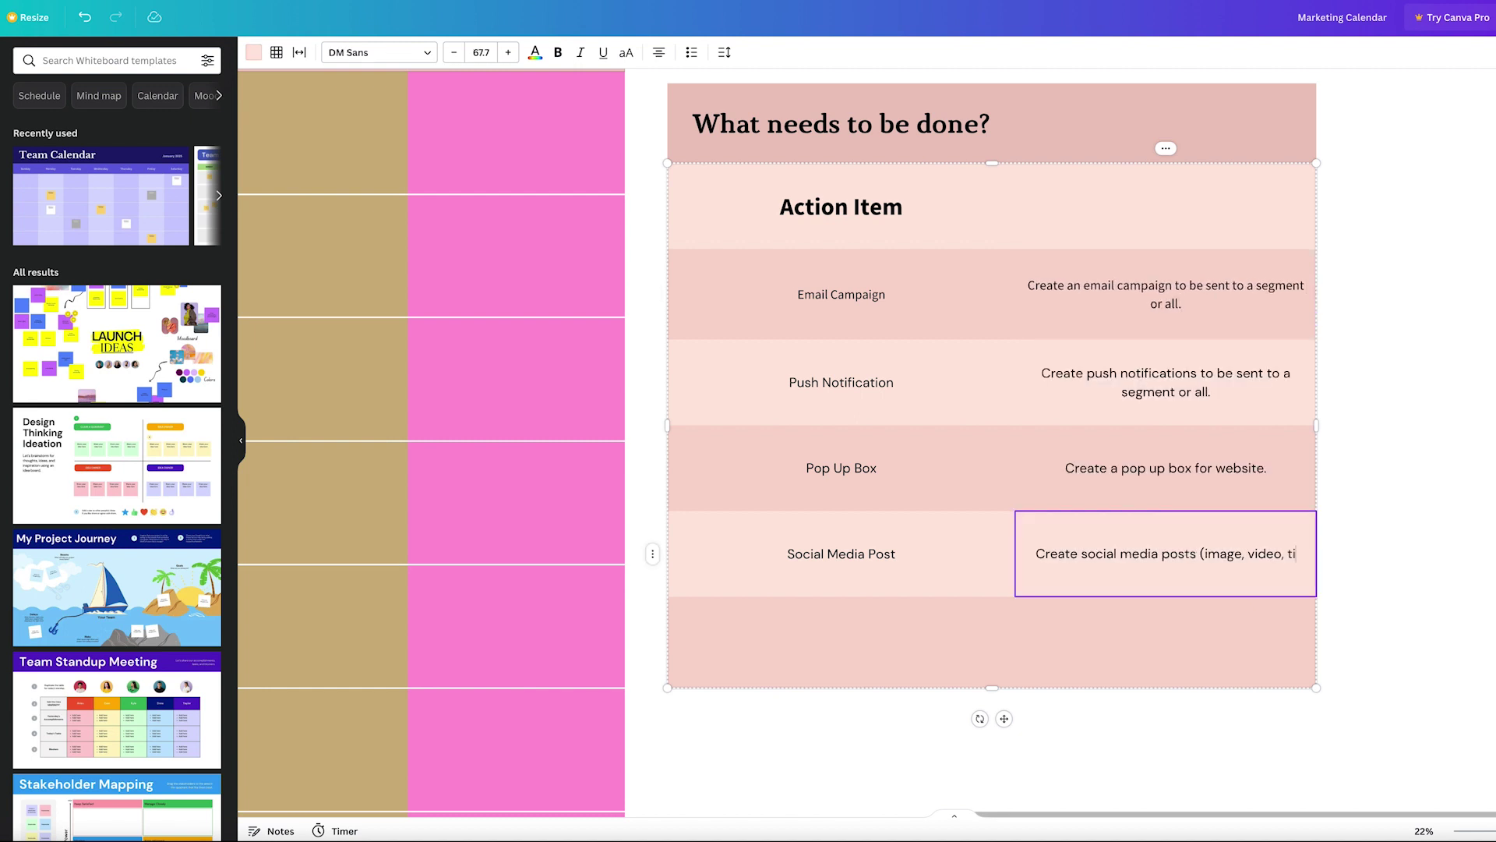
text(ktok, etc)
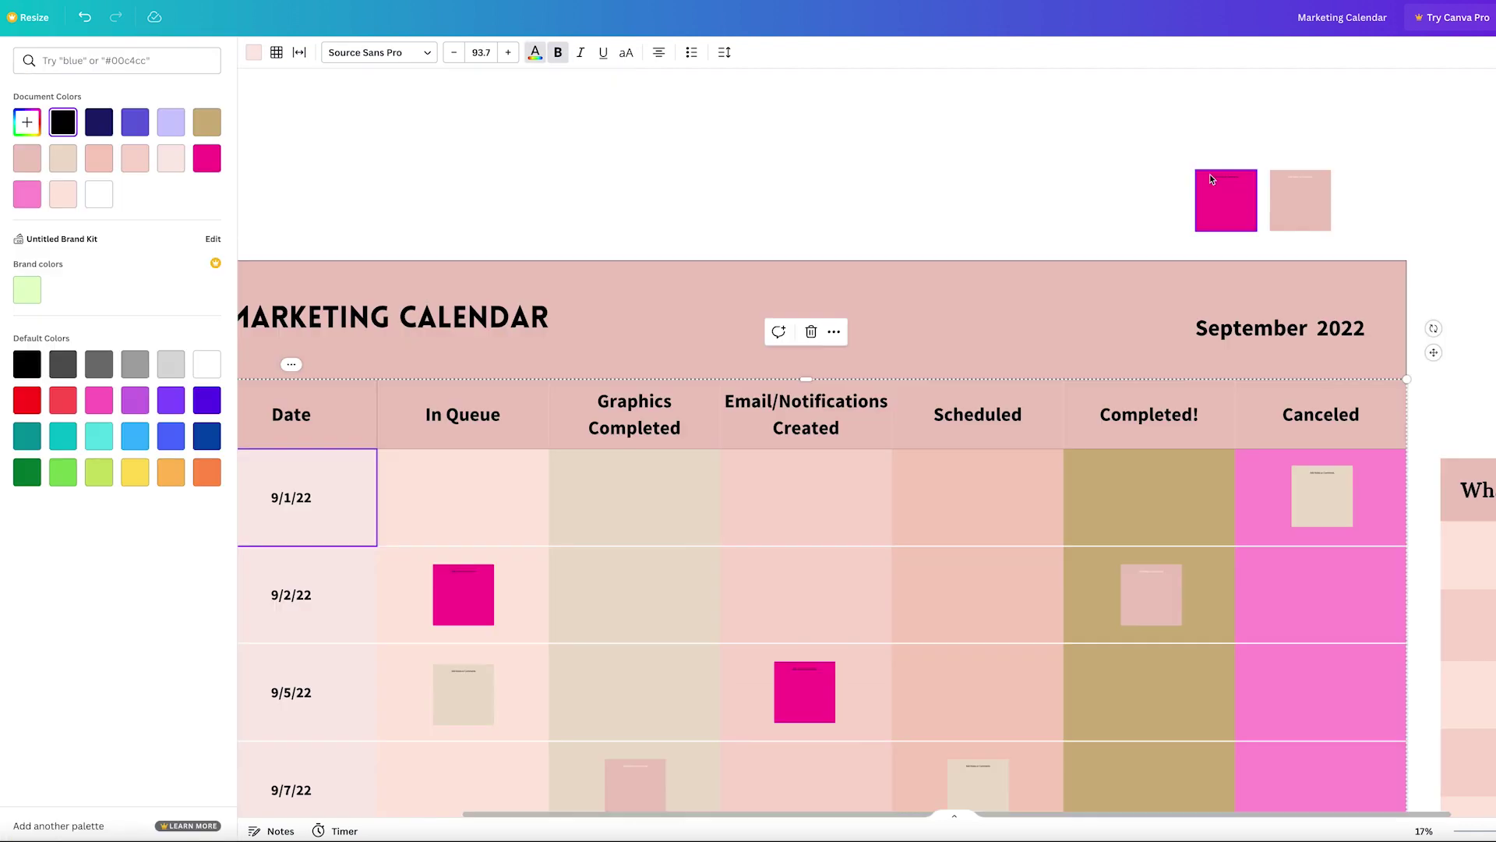
Place a duplicate of the magenta and dusty pink note pair beside the originals above the calendar, and fill the copied magenta note with beige.
drag(1167, 143, 1370, 251)
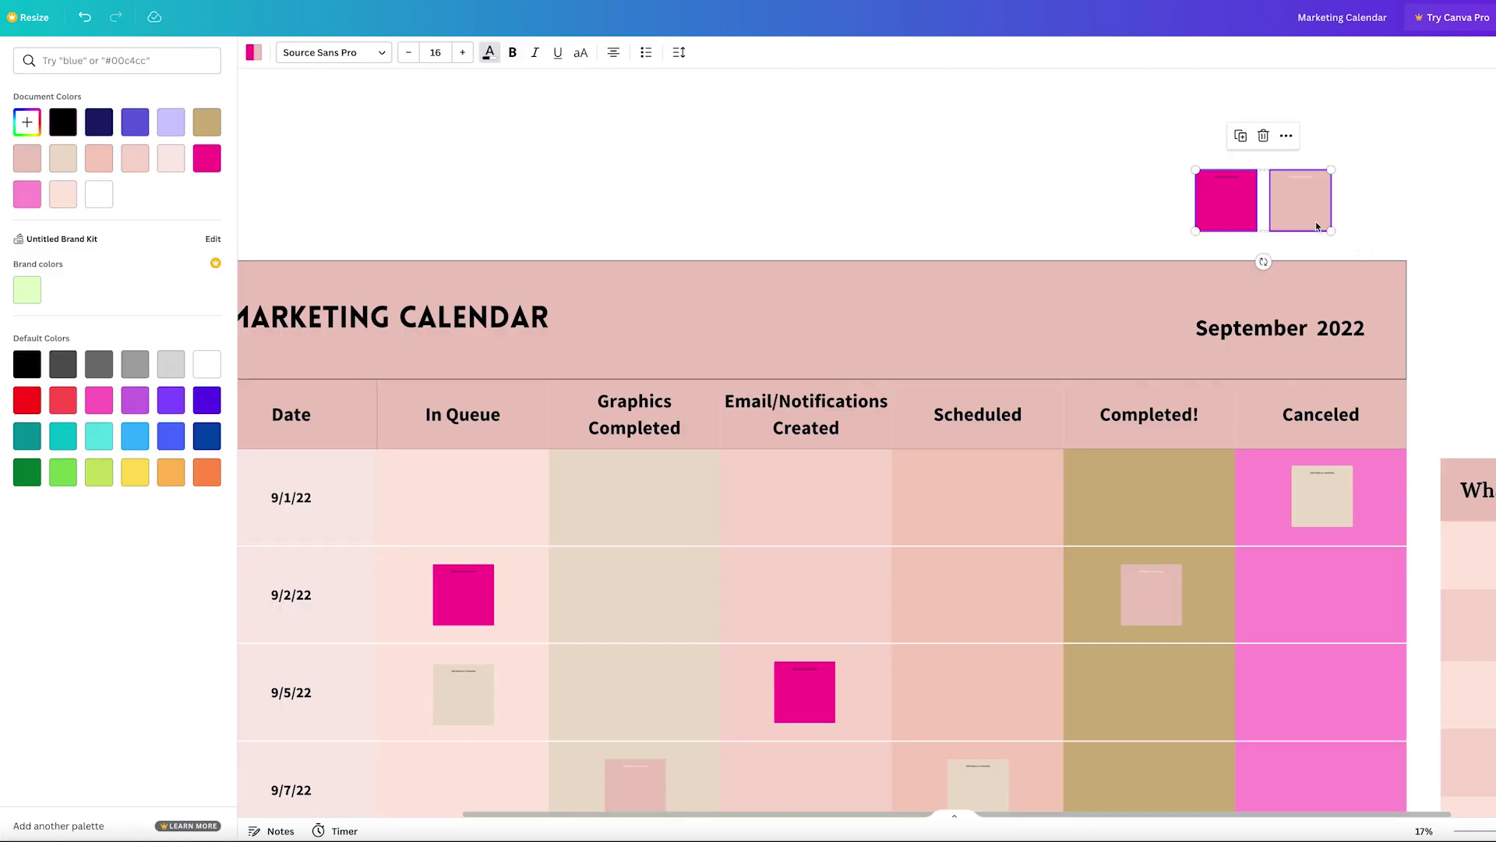
mouse_move(1297, 215)
mouse_down()
mouse_move(1208, 208)
mouse_move(1326, 203)
mouse_move(1288, 201)
mouse_up()
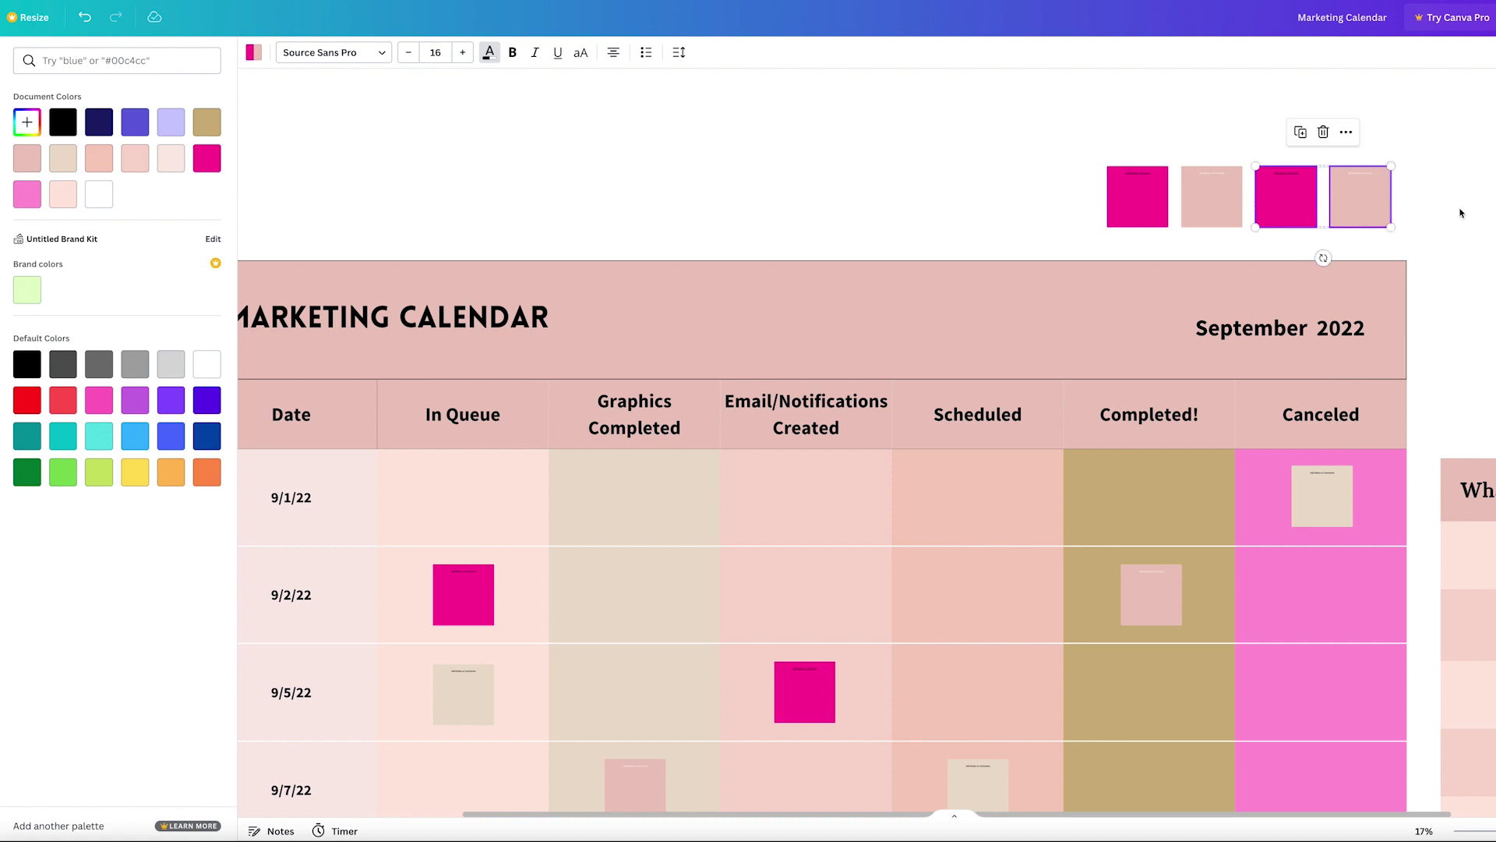
click(1293, 209)
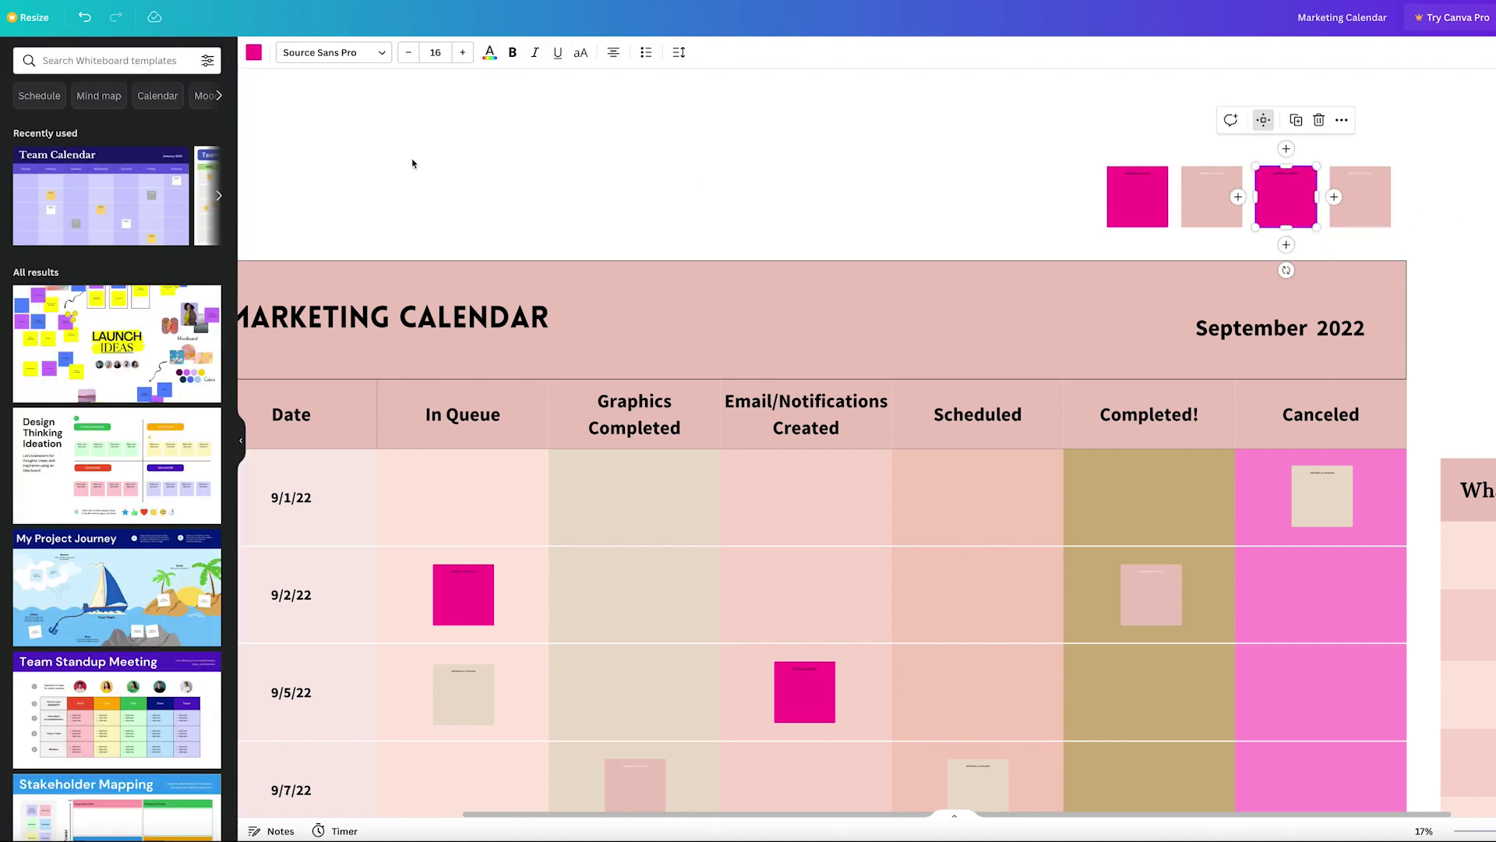
click(258, 55)
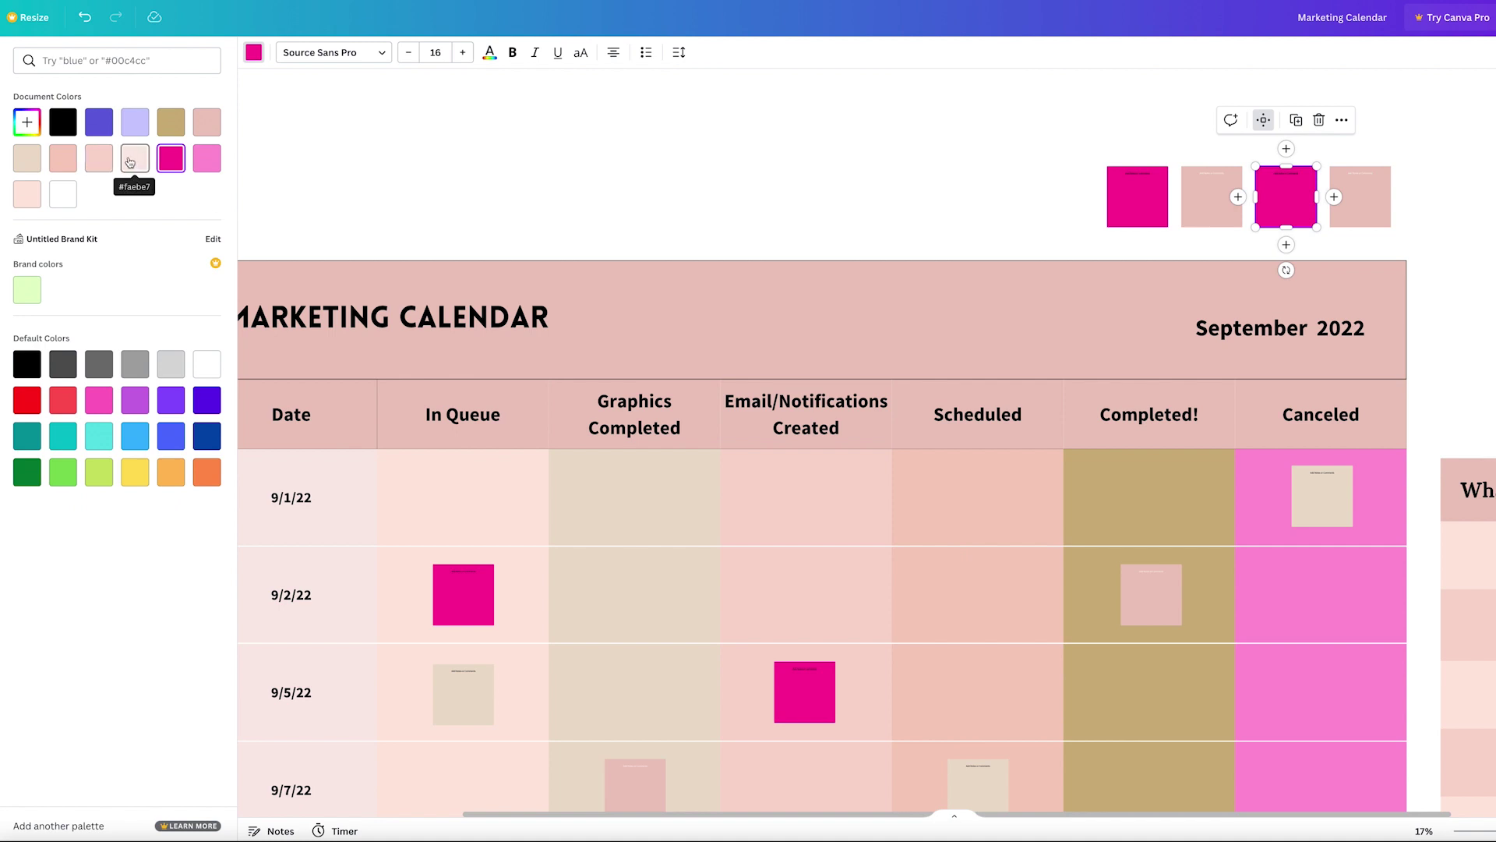
click(28, 158)
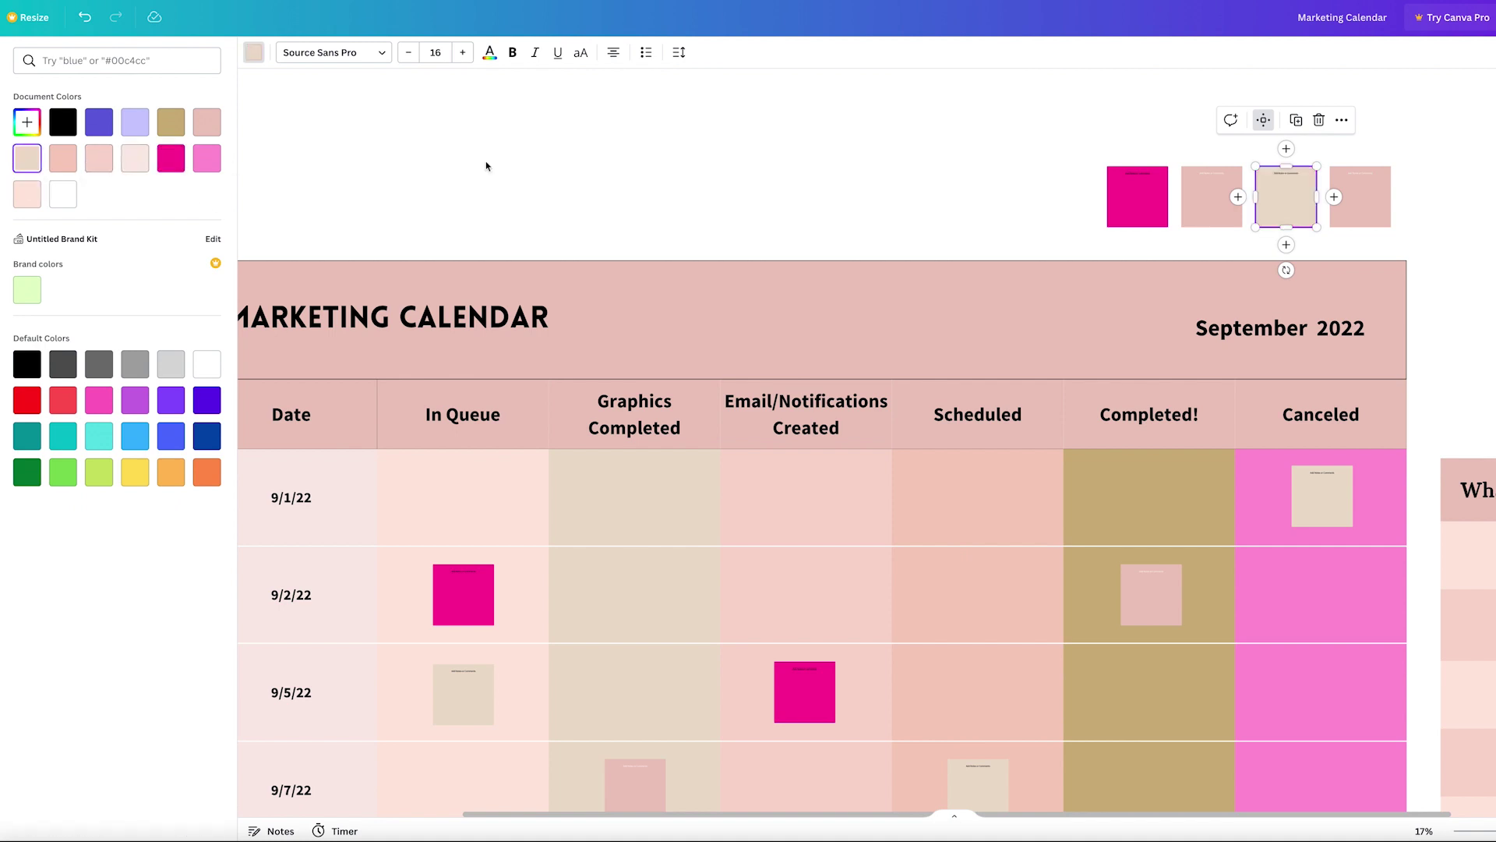
Fill the copied dusty pink note at the end of the row above the calendar with black.
click(1359, 204)
click(66, 120)
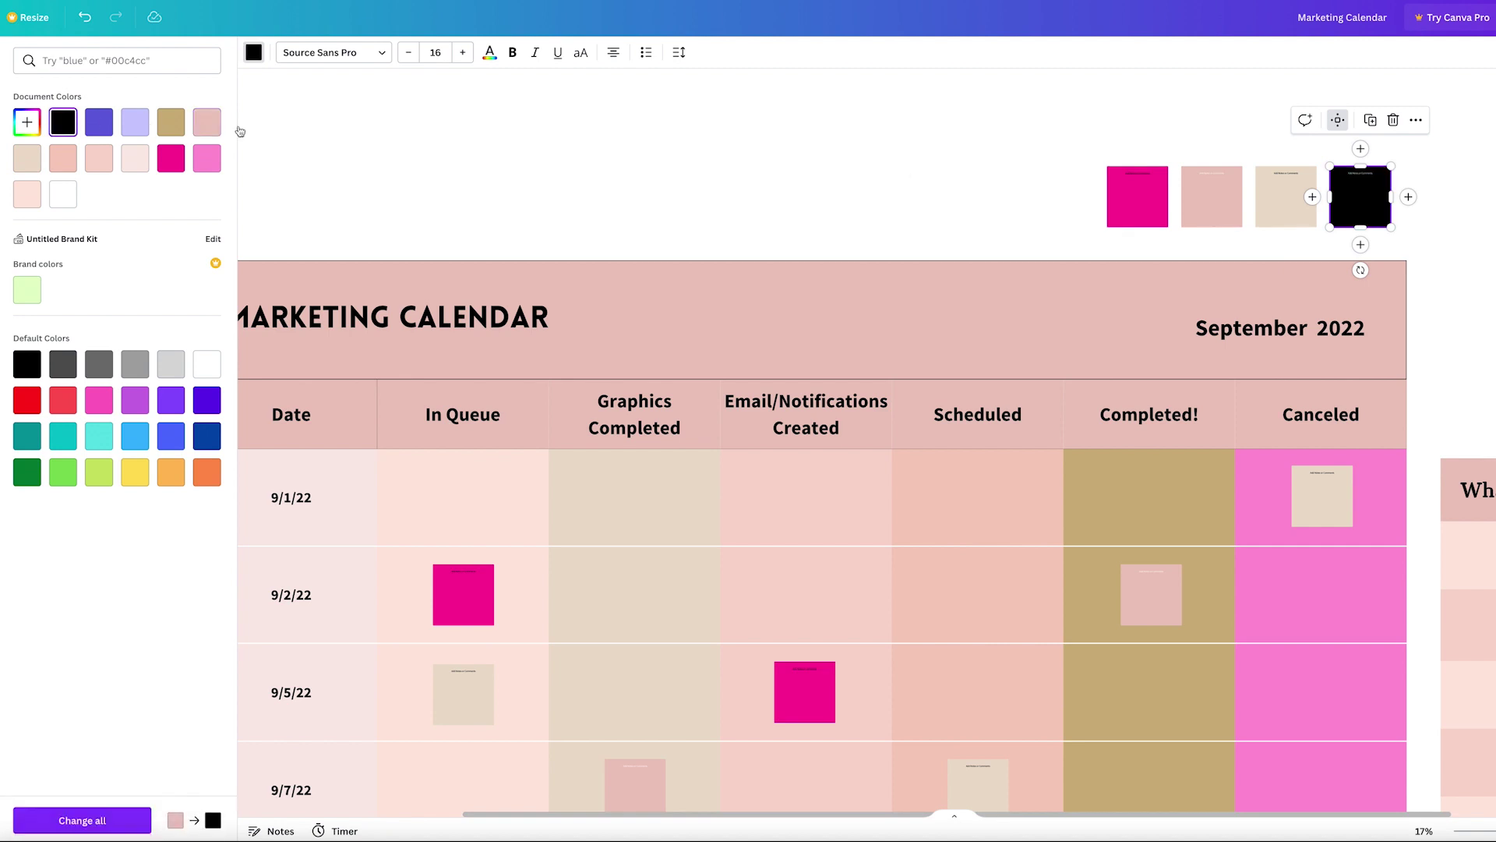
key(Escape)
key(Escape)
Change the heading of the magenta note above the calendar to "Task".
scroll(1300, 59, up, 5)
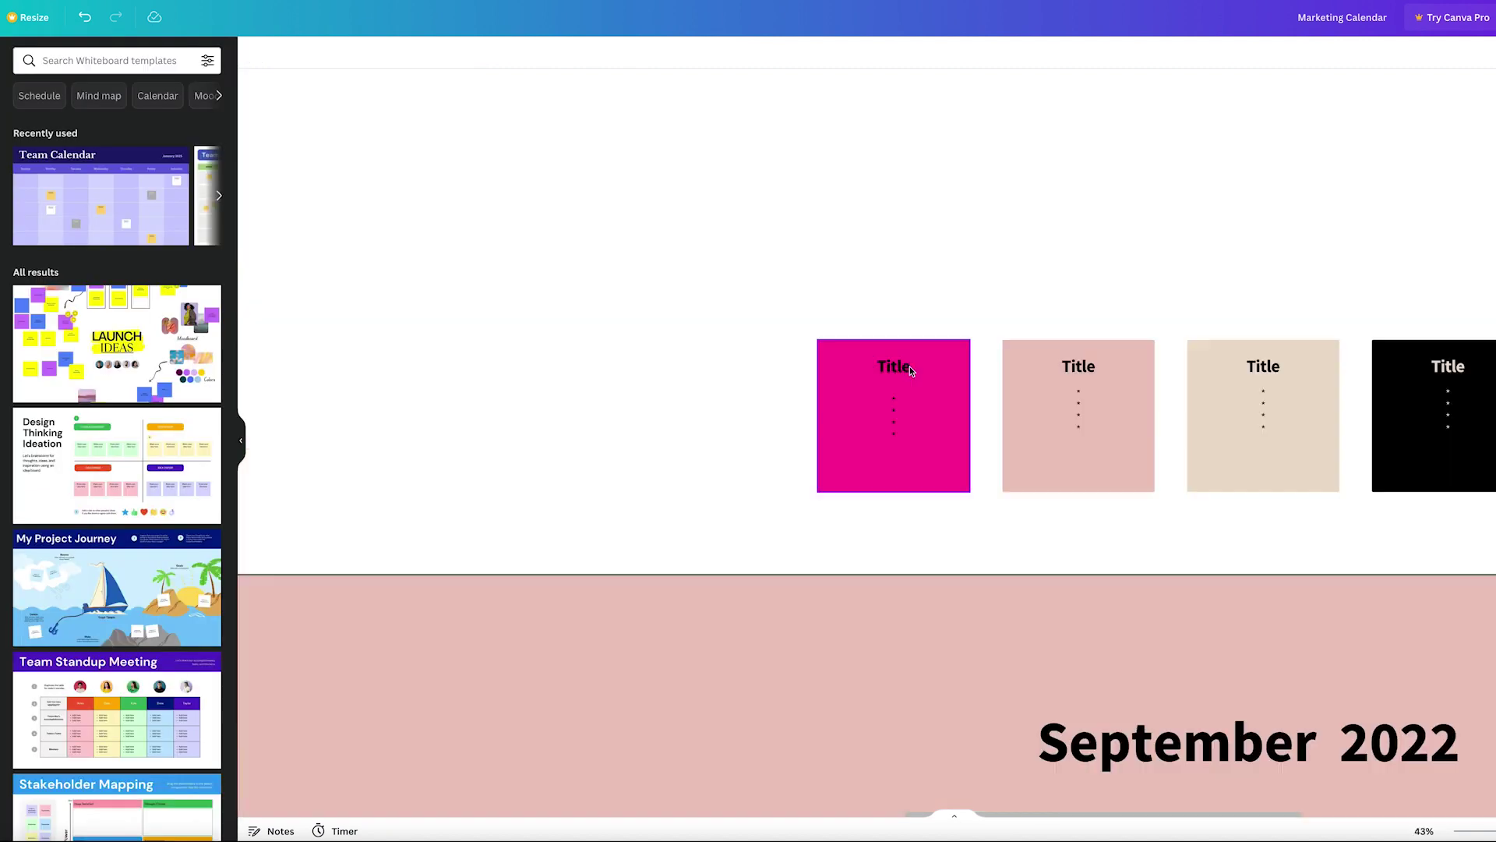
click(910, 366)
click(910, 366)
key(BackSpace)
key(BackSpace)
text(a)
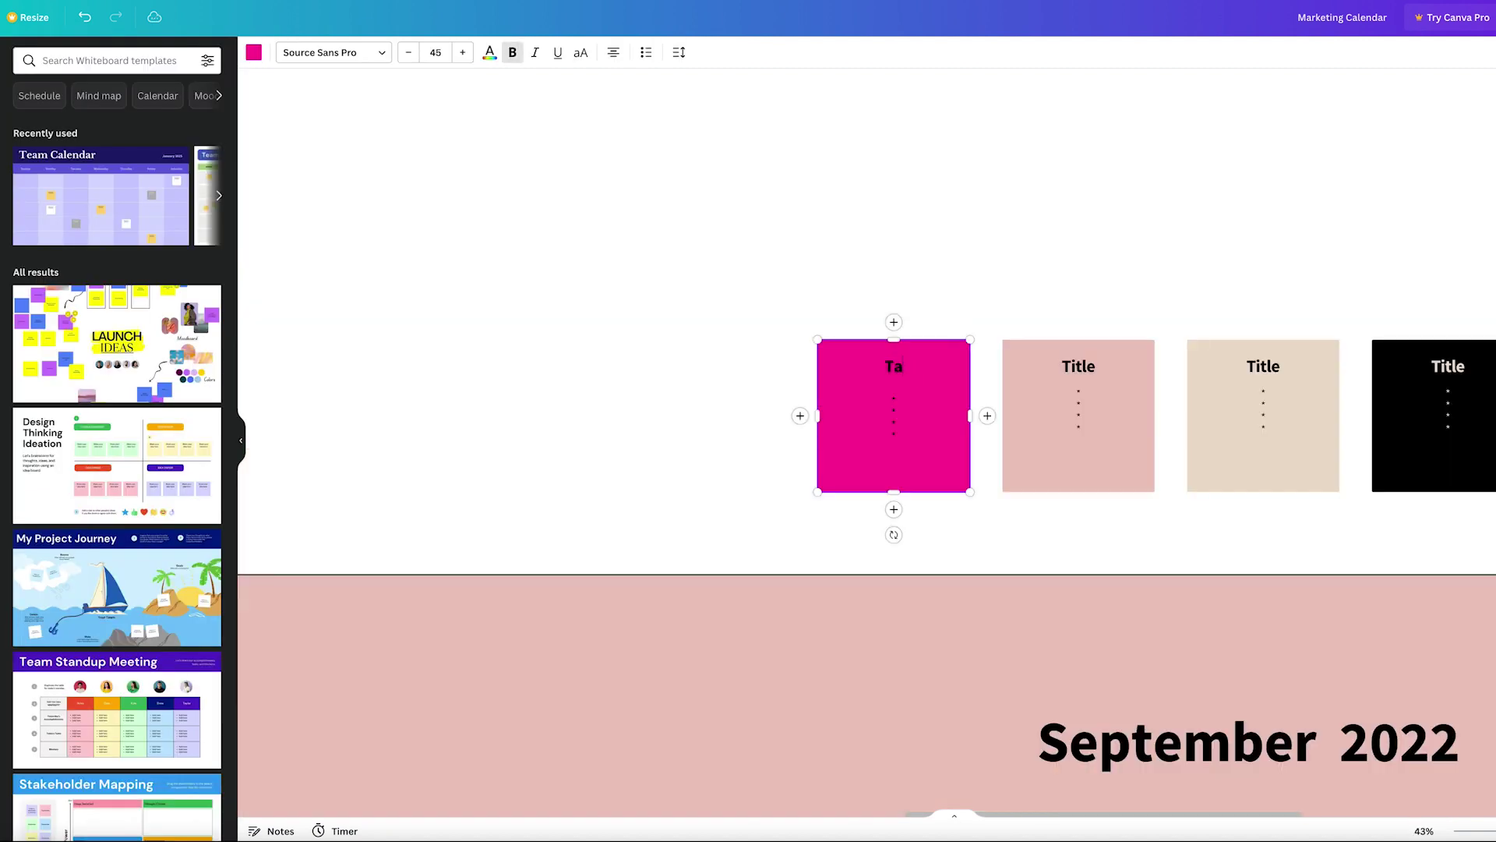
text(sk)
Change the headings of the dusty pink and beige notes above the calendar to "Task".
click(1096, 372)
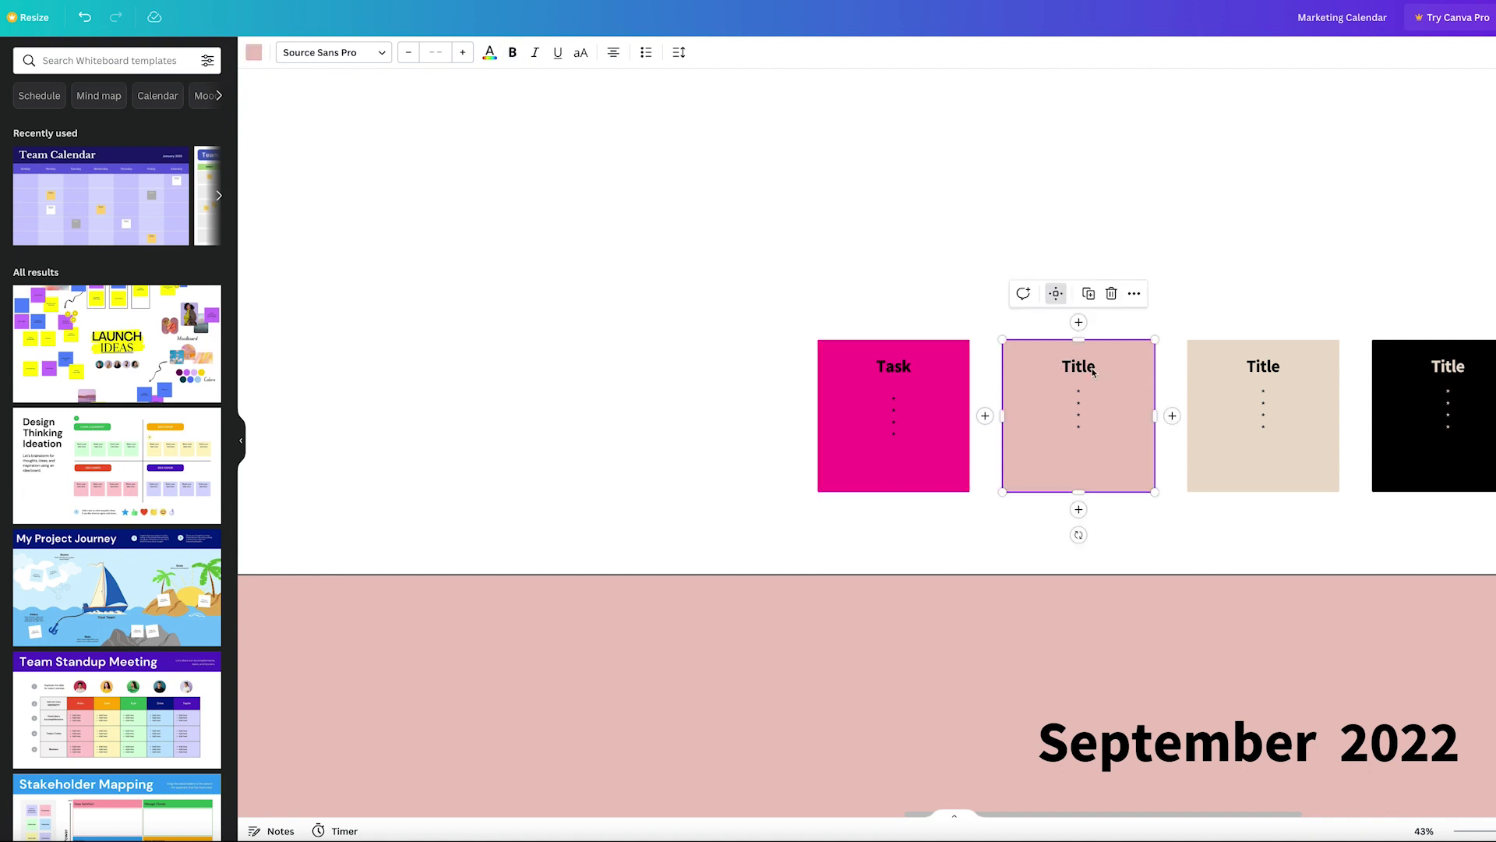
click(1096, 373)
key(BackSpace)
key(BackSpace)
key(BackSpace)
text(ask)
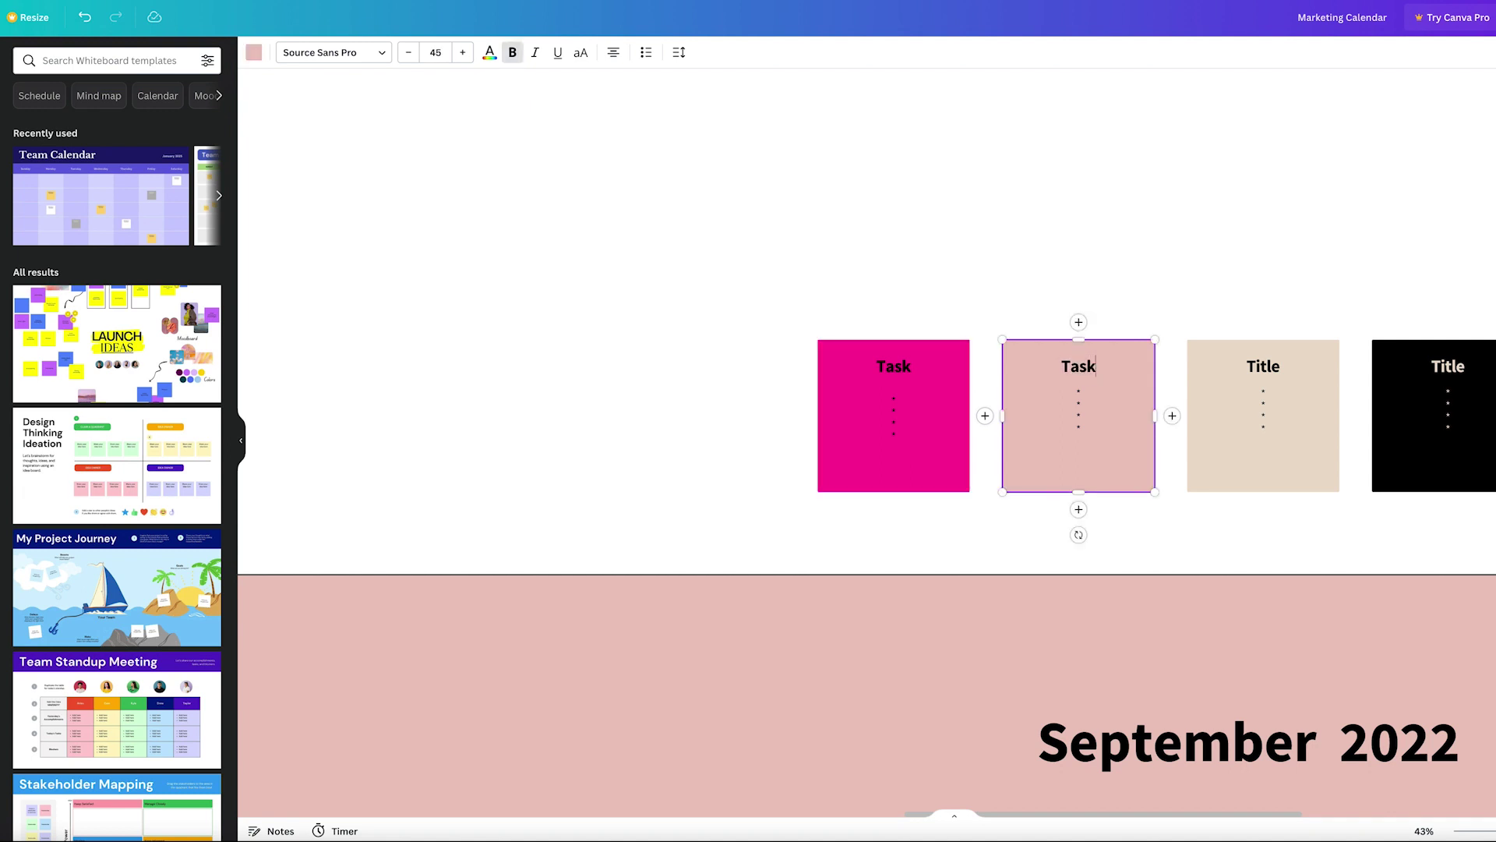
click(1276, 365)
click(1276, 365)
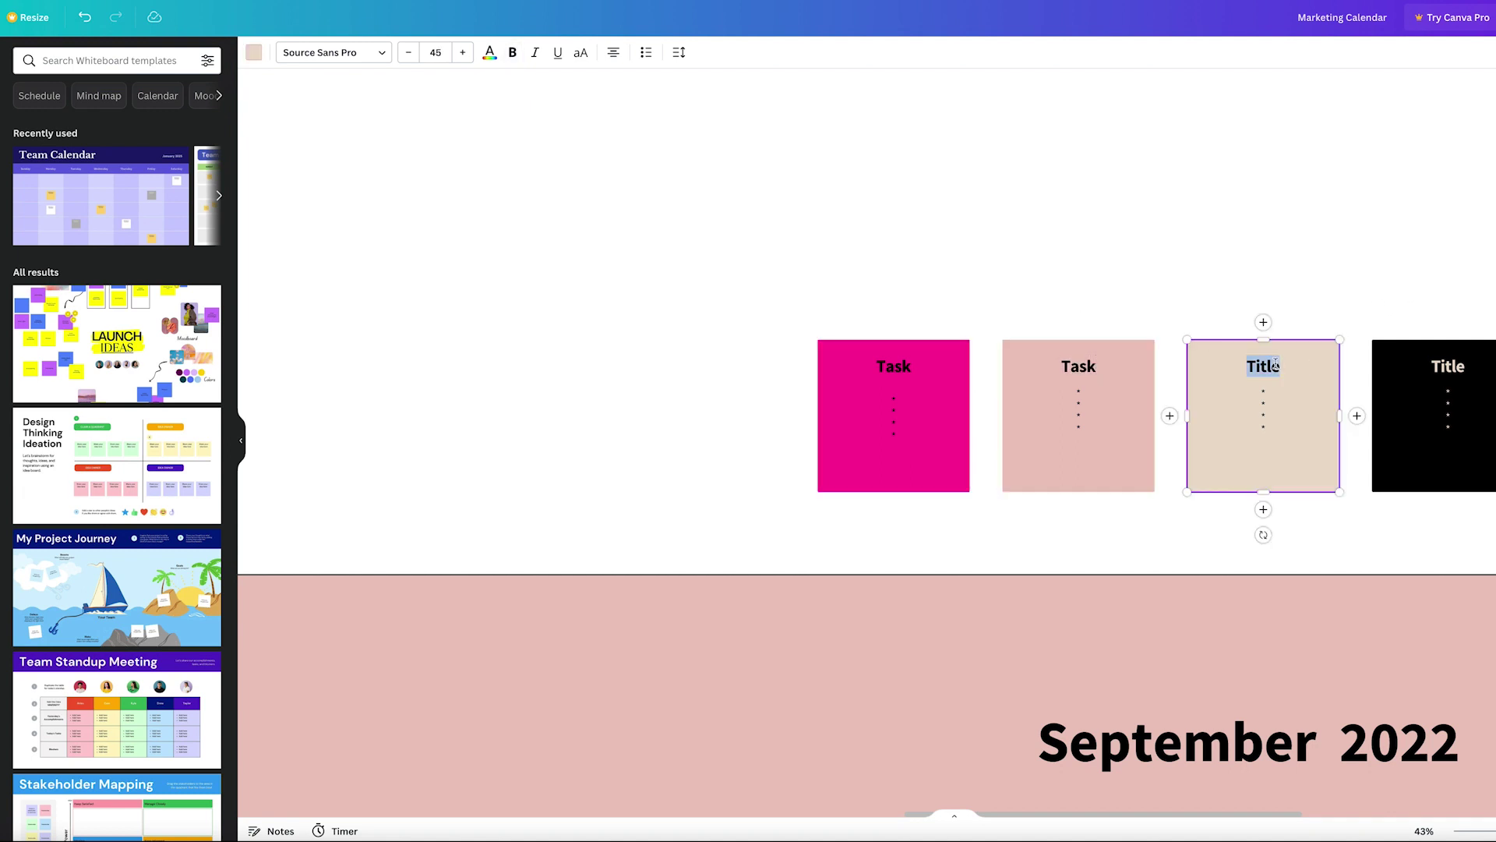
text(Task)
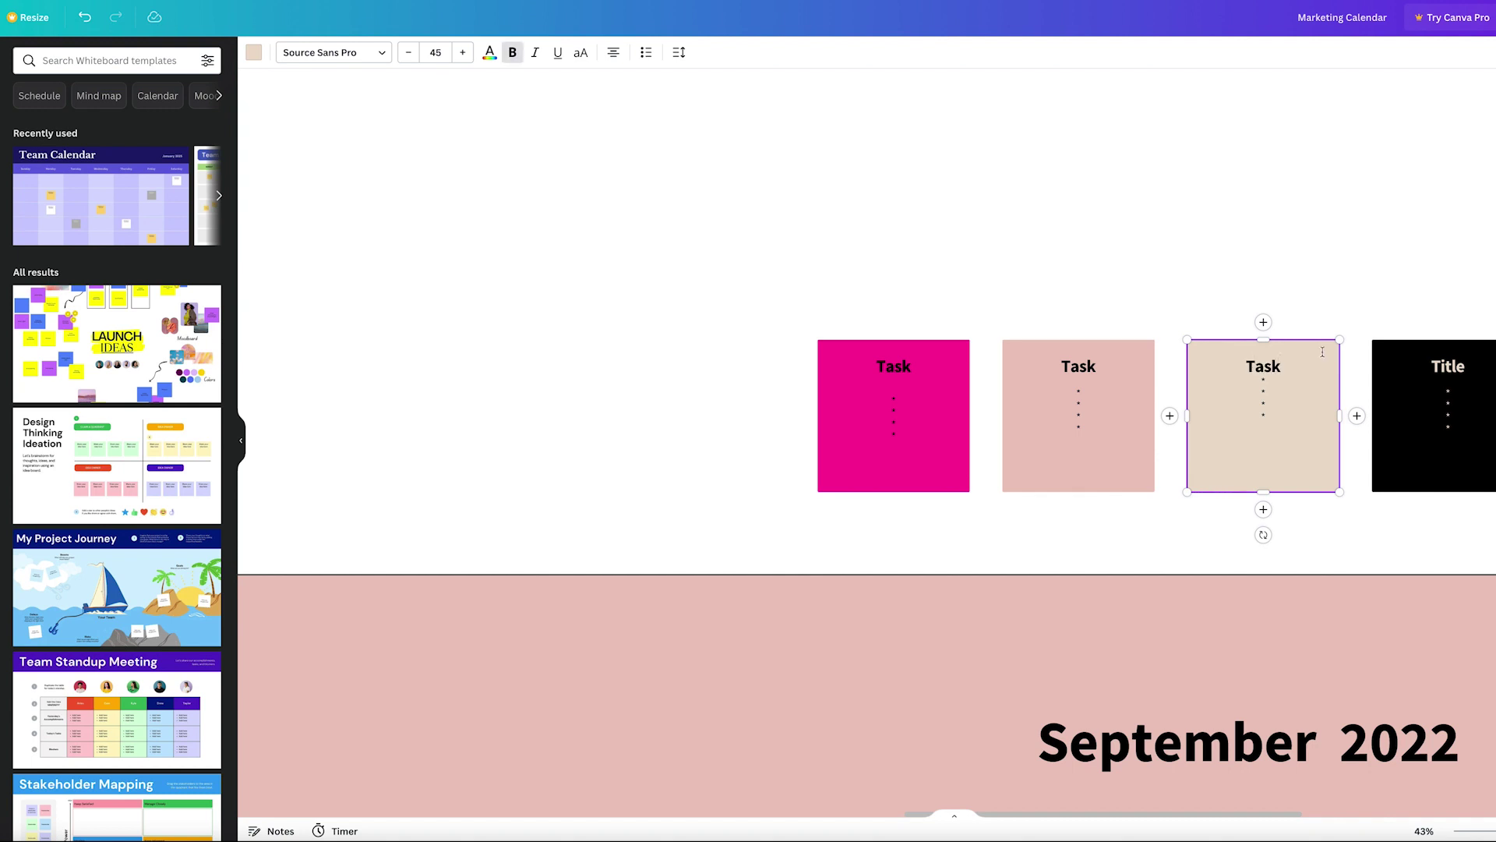
Replace the black note's "Title" heading with "Task".
double_click(1462, 376)
key(BackSpace)
key(BackSpace)
key(BackSpace)
key(BackSpace)
key(BackSpace)
text(Task)
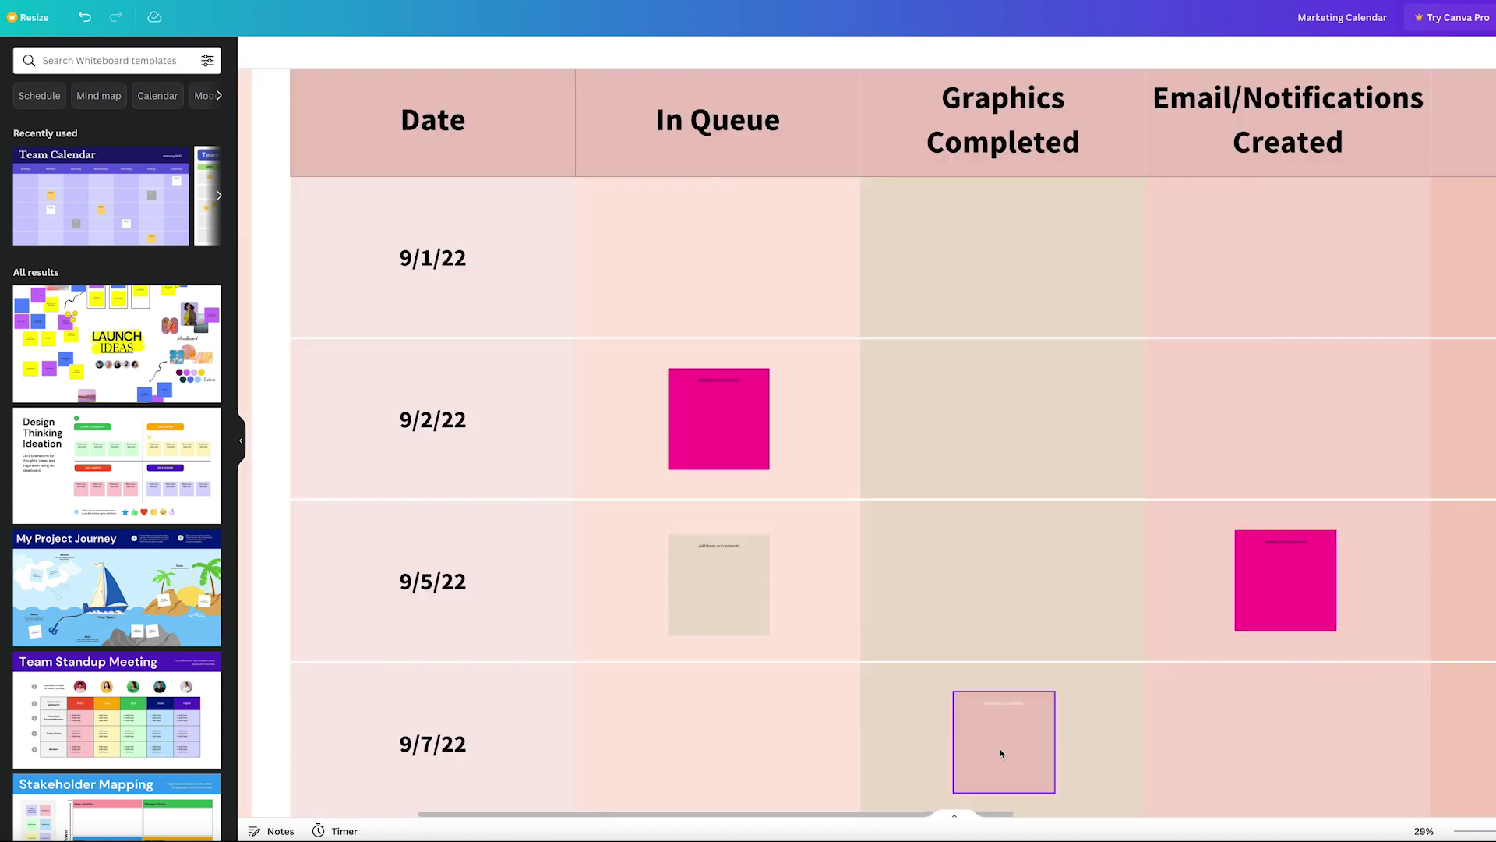
Move the dusty pink note from the 9/7/22 Graphics Completed cell to In Queue for 9/1/22 and set its text size to 28.
drag(998, 748, 717, 260)
double_click(721, 215)
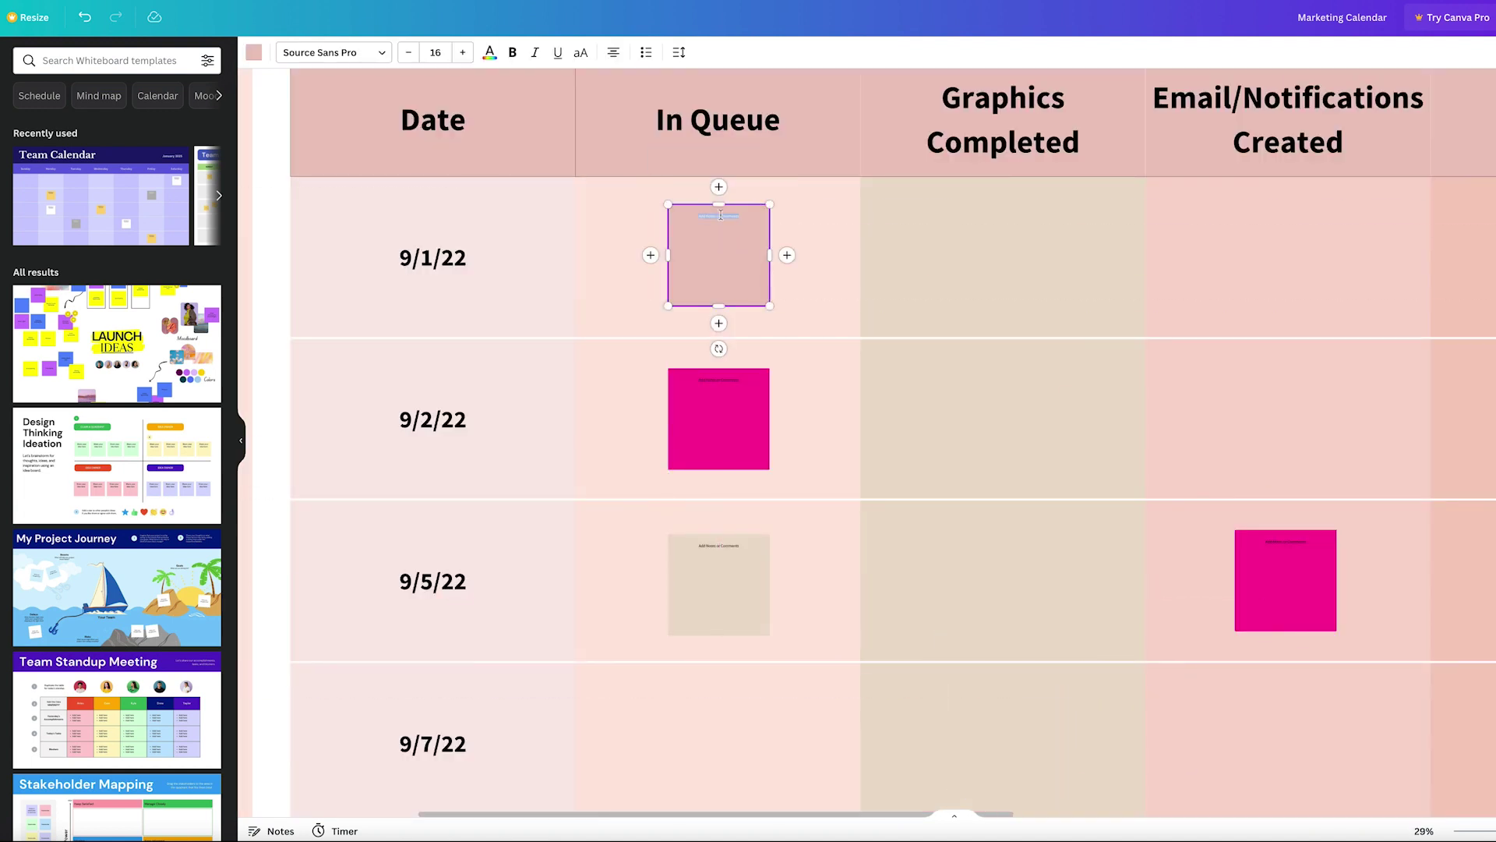
click(462, 52)
click(462, 52)
click(462, 52)
click(462, 52)
click(462, 52)
click(462, 52)
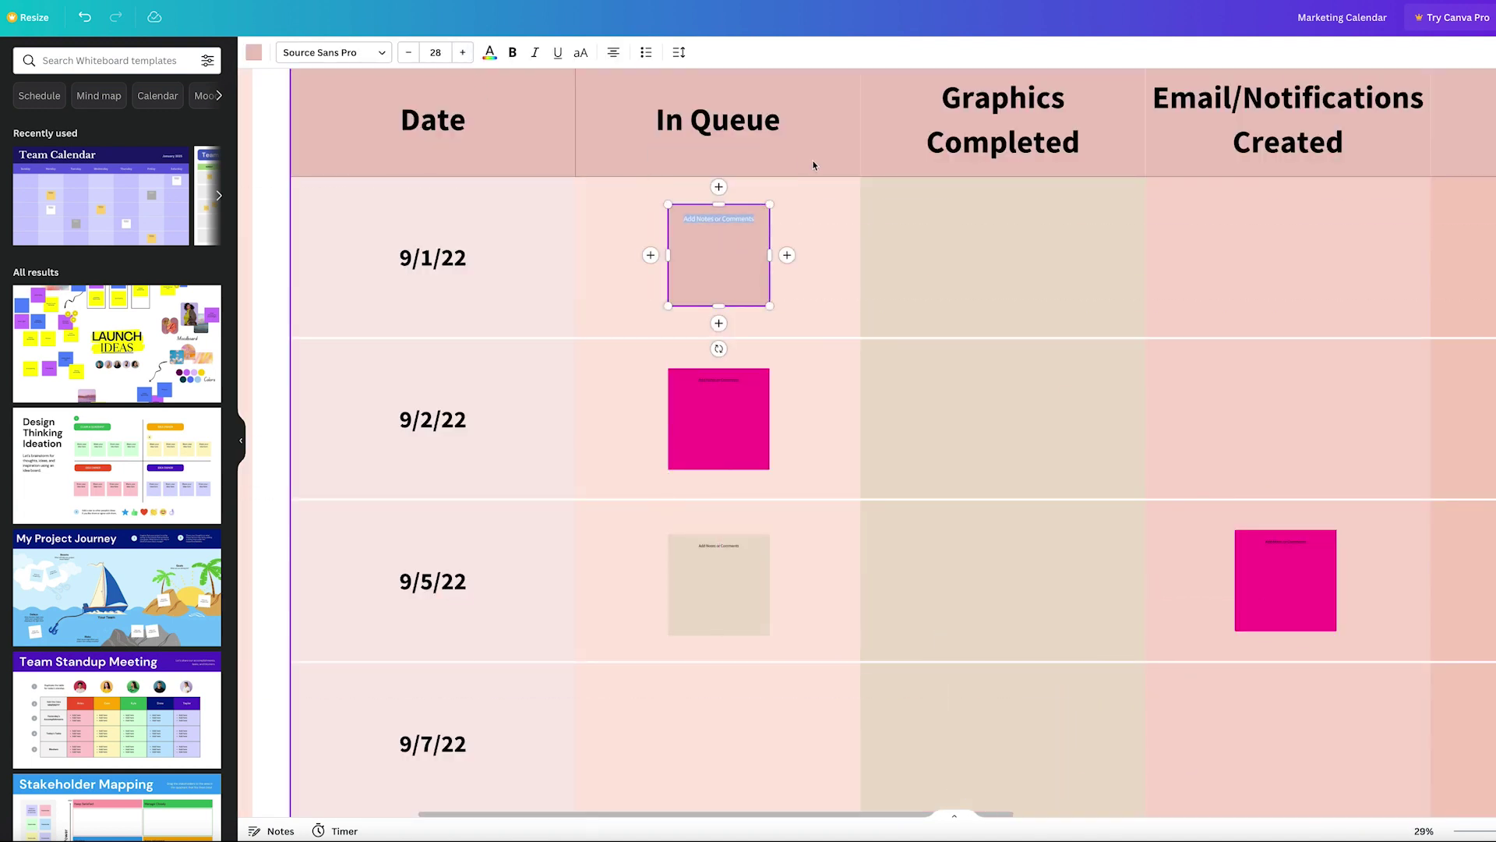
Replace the 9/1/22 note's text with "Send holiday 2022 schedule" and list Email Campaign, Sticky Bar and Push Notification below it.
text(Send holiday 2022 schedule.)
scroll(873, 97, up, 4)
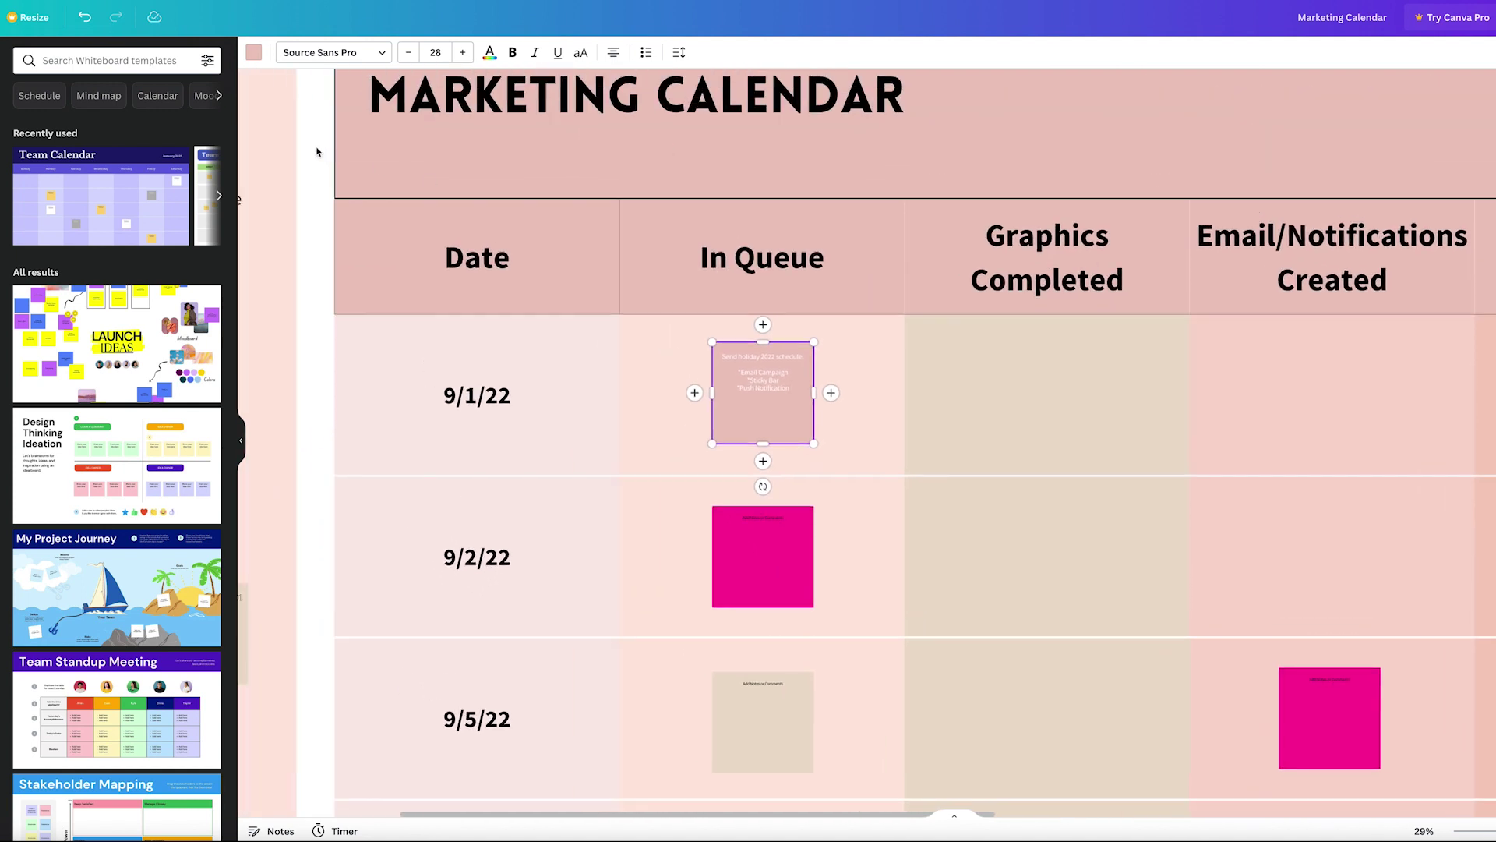
click(325, 153)
Color the 9/1/22 note's text black and make its "Send holiday 2022 schedule." line bold.
click(792, 394)
click(490, 52)
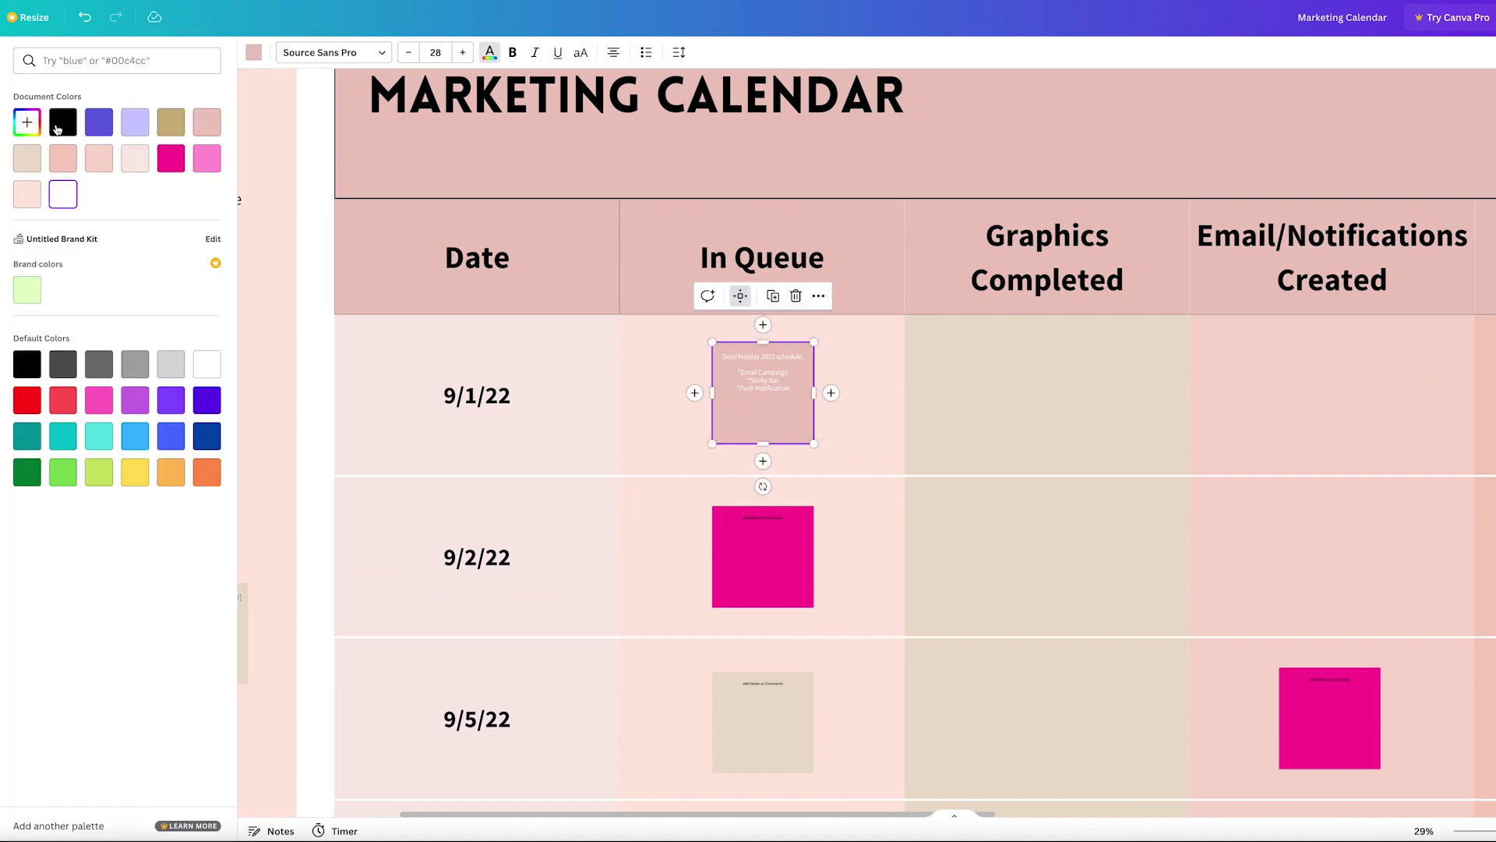
drag(720, 356, 807, 356)
click(512, 52)
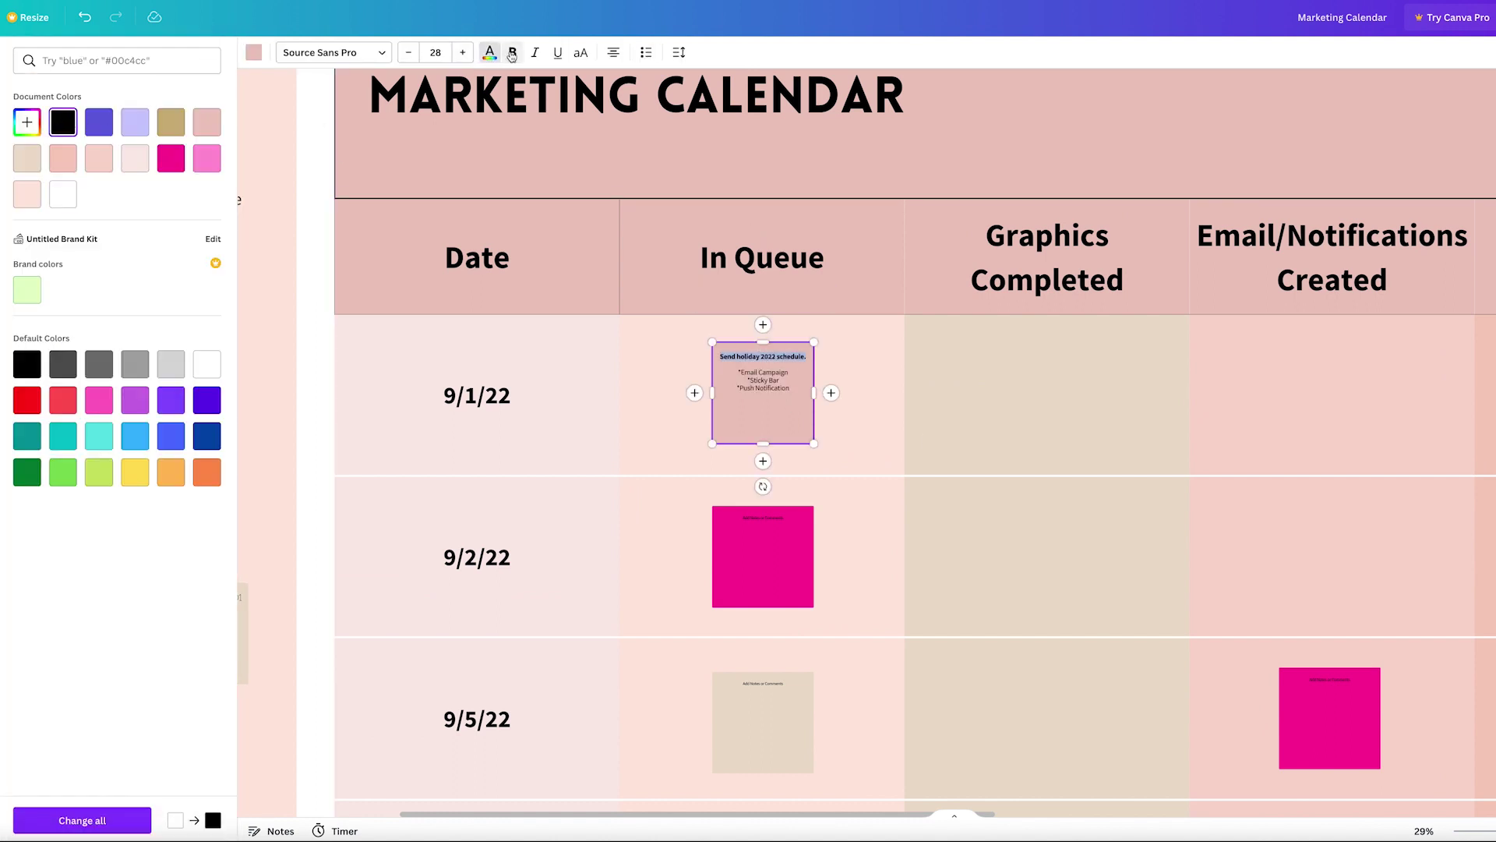
Set the text size of the 9/1/22 note's "Send holiday 2022 schedule." line to 45.
click(463, 52)
click(463, 52)
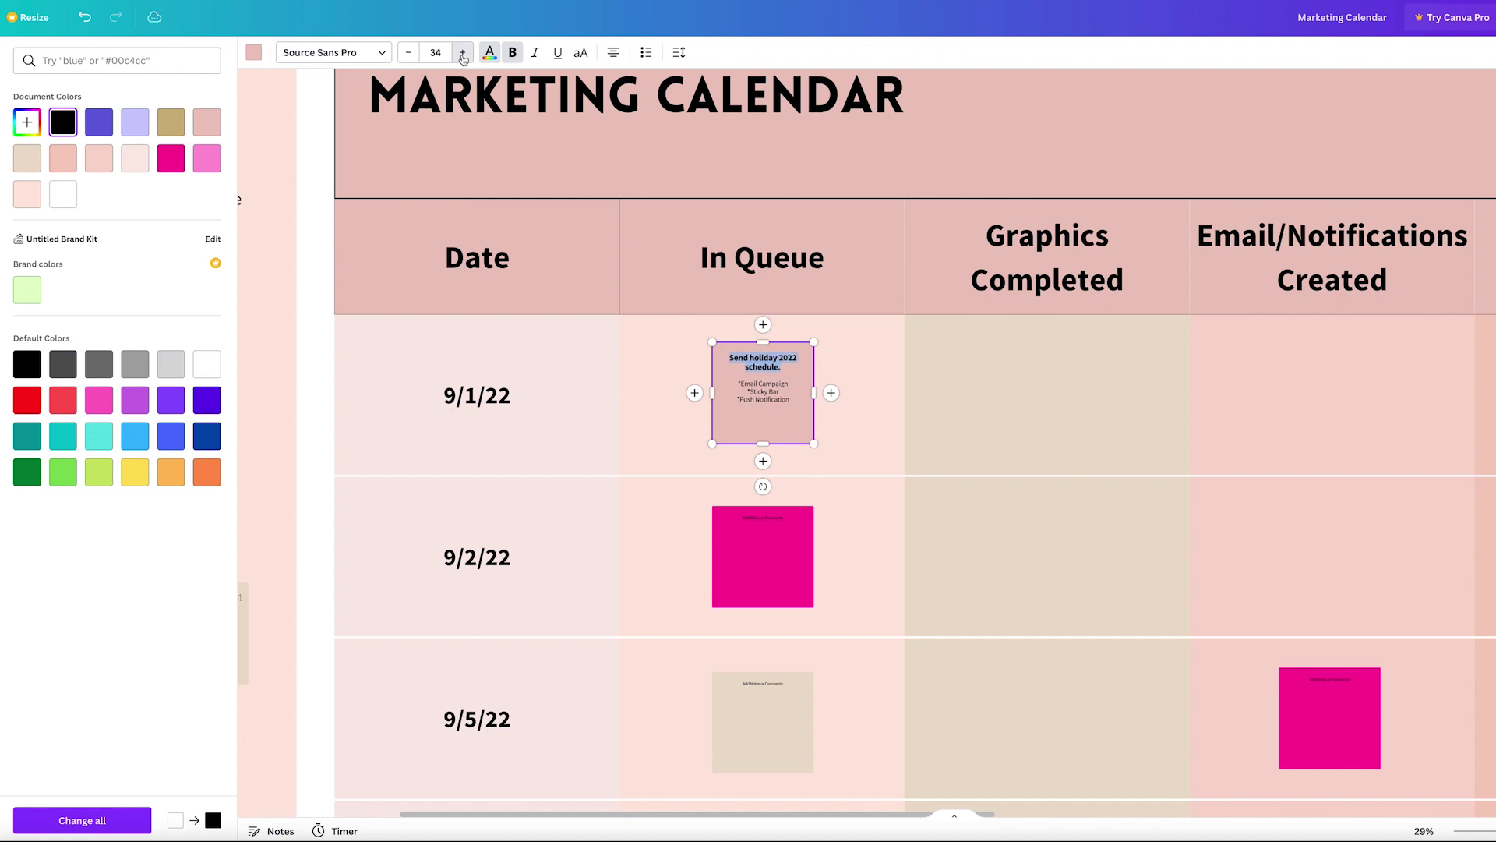
click(463, 52)
click(462, 52)
click(463, 52)
click(462, 52)
click(463, 52)
click(463, 53)
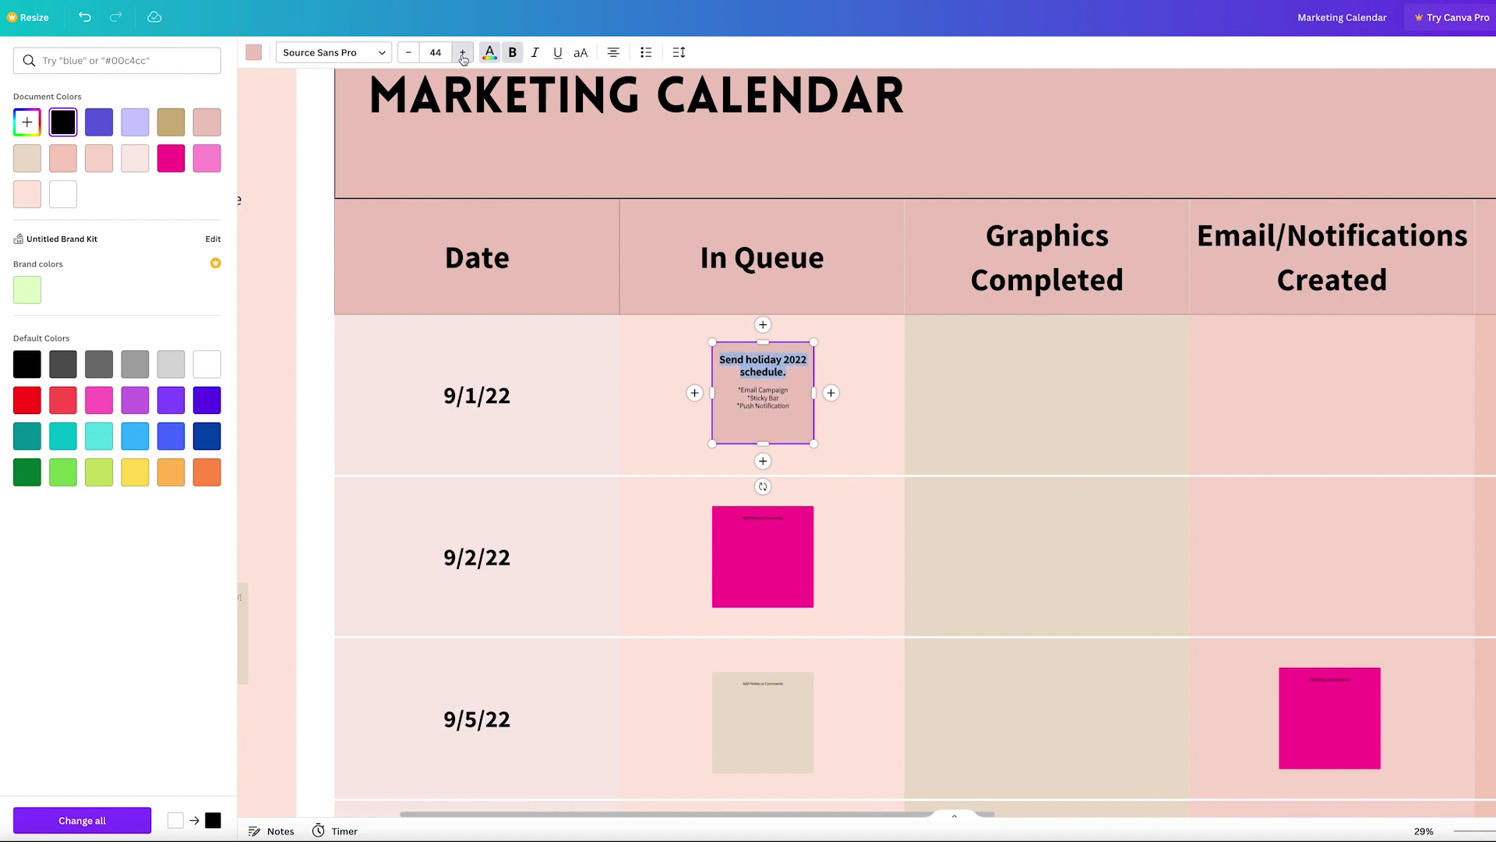
click(463, 53)
key(Escape)
Move the 9/1/22 note through Graphics Completed, Email/Notifications Created and Scheduled, and return it to In Queue.
scroll(1394, 683, down, 5)
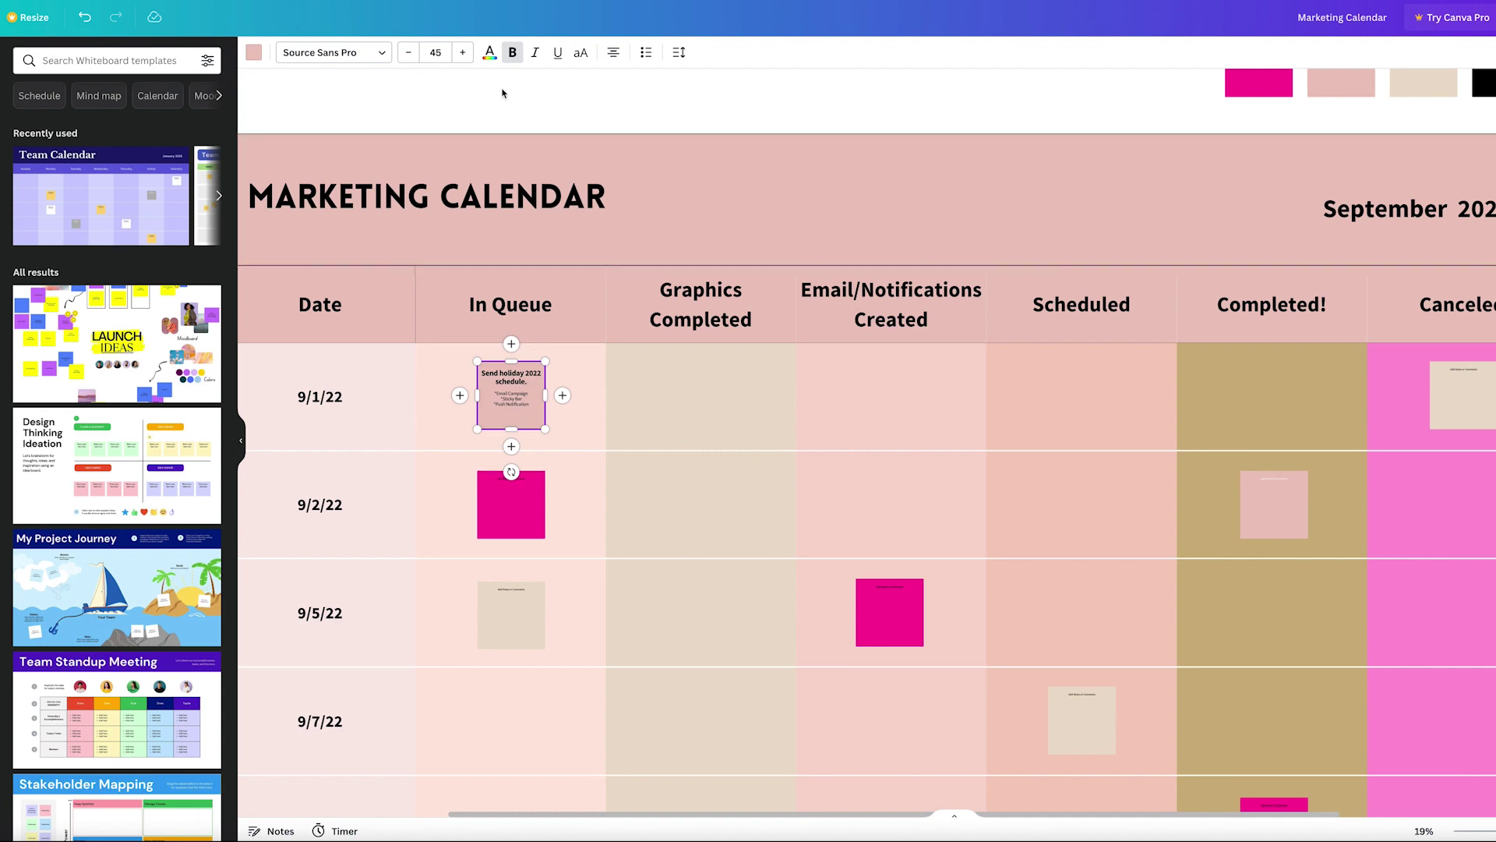
drag(509, 418, 699, 418)
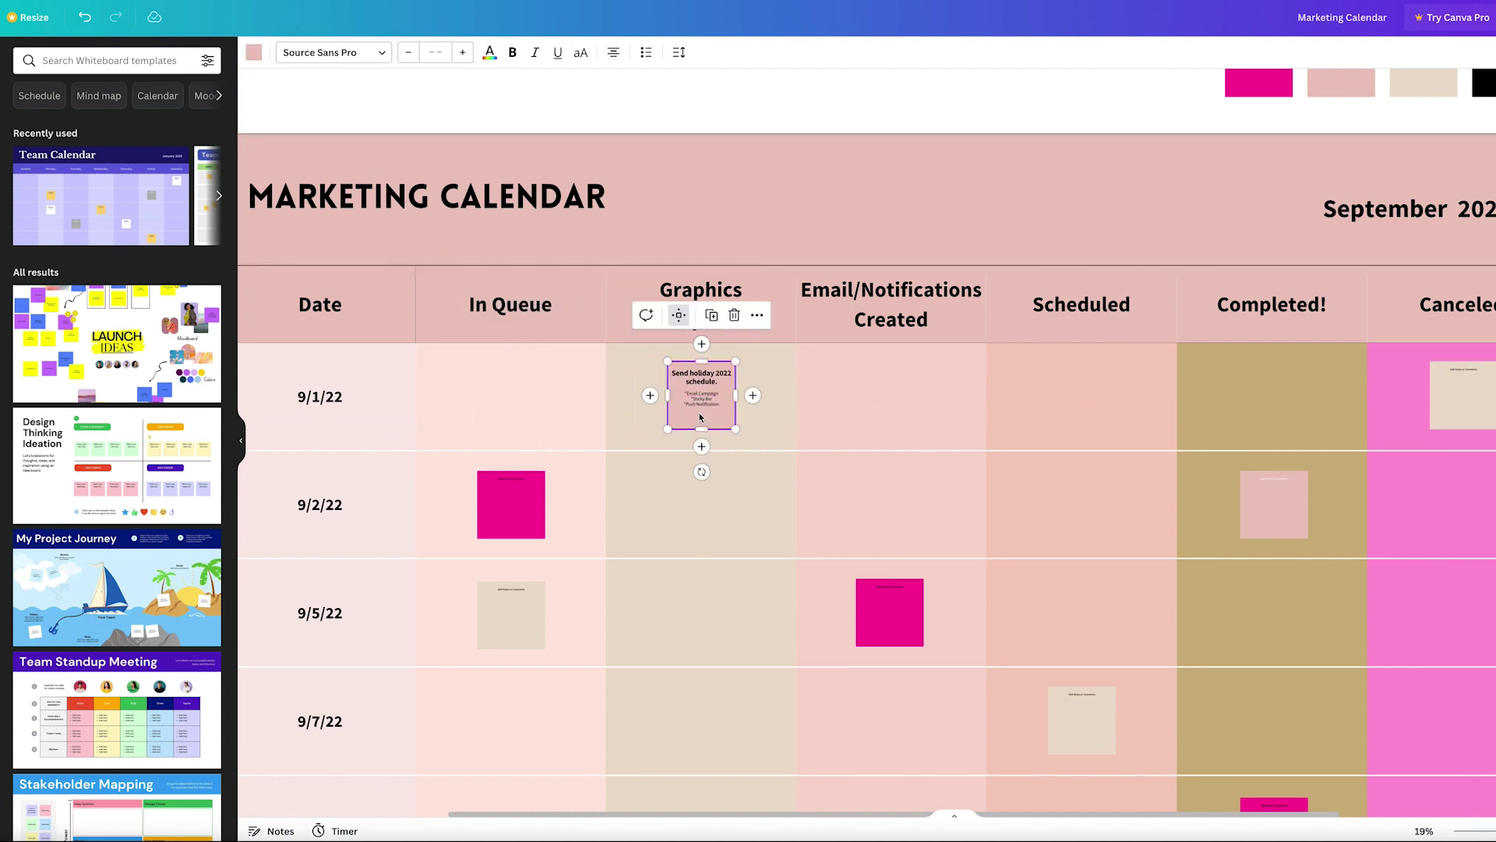
click(843, 120)
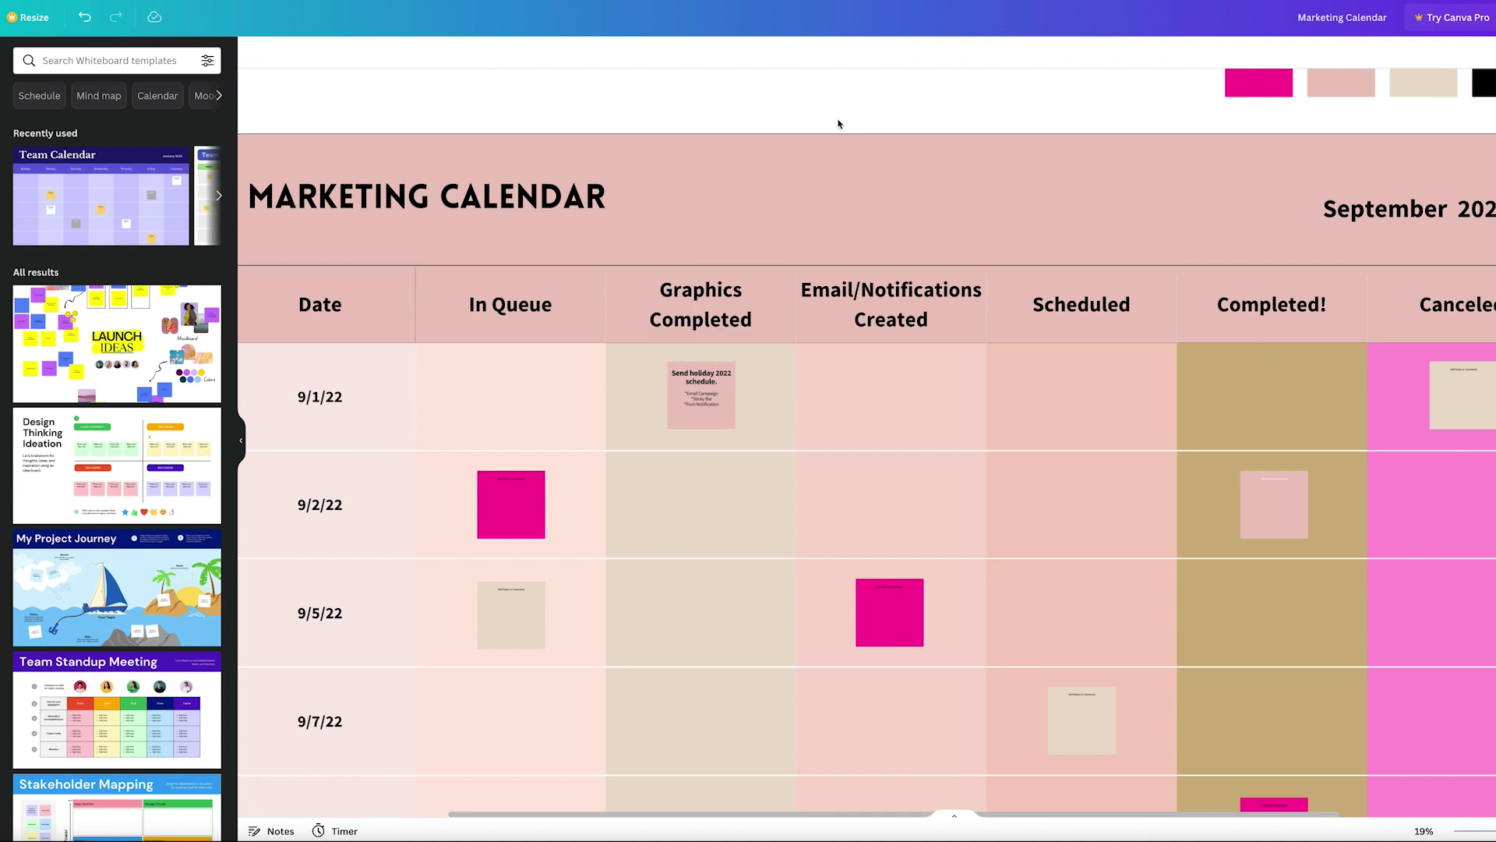
drag(696, 423, 886, 428)
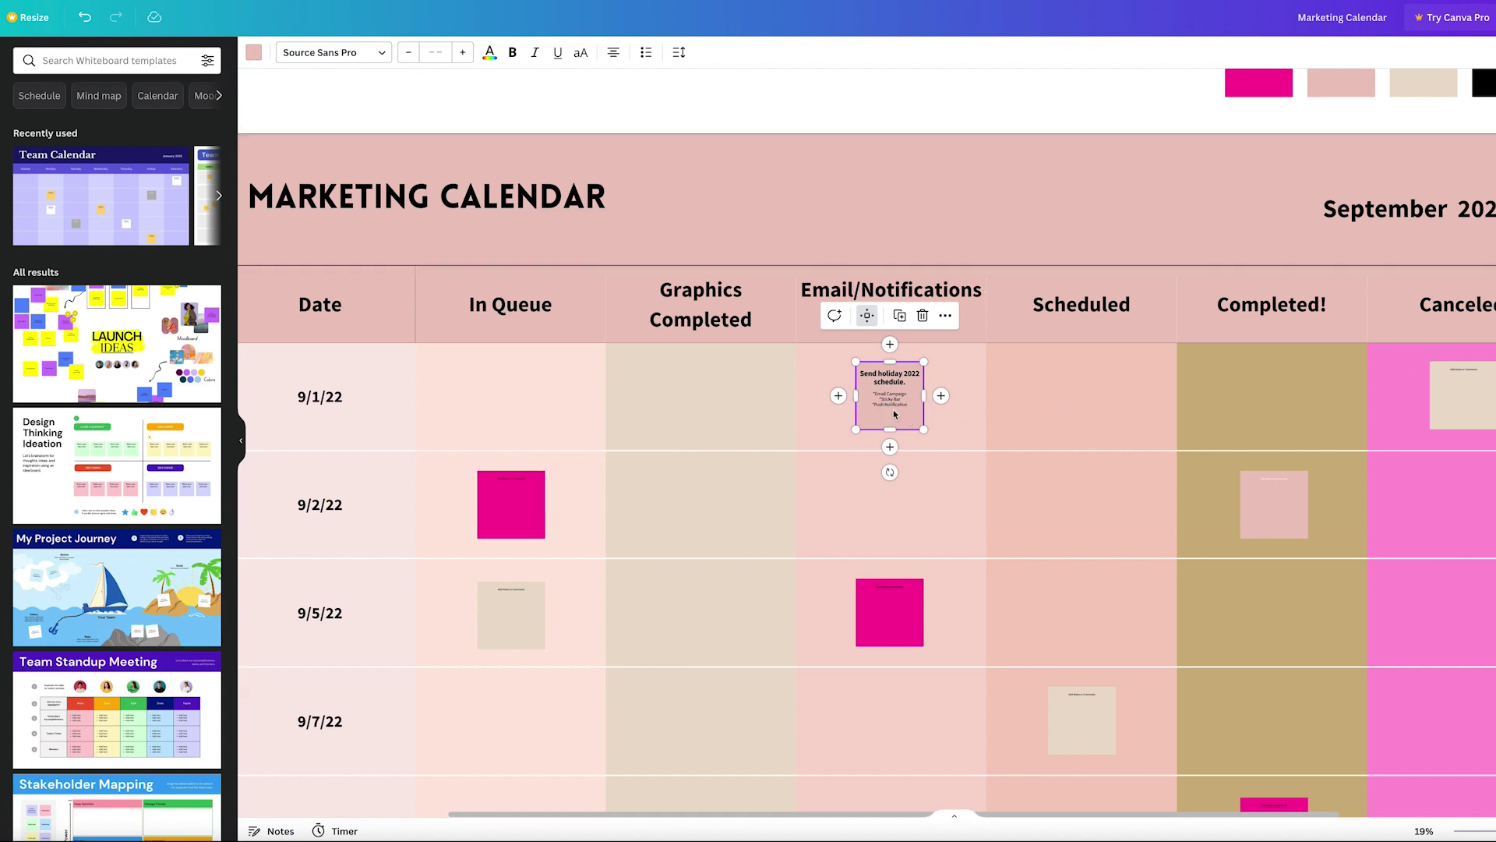
drag(892, 425, 1085, 425)
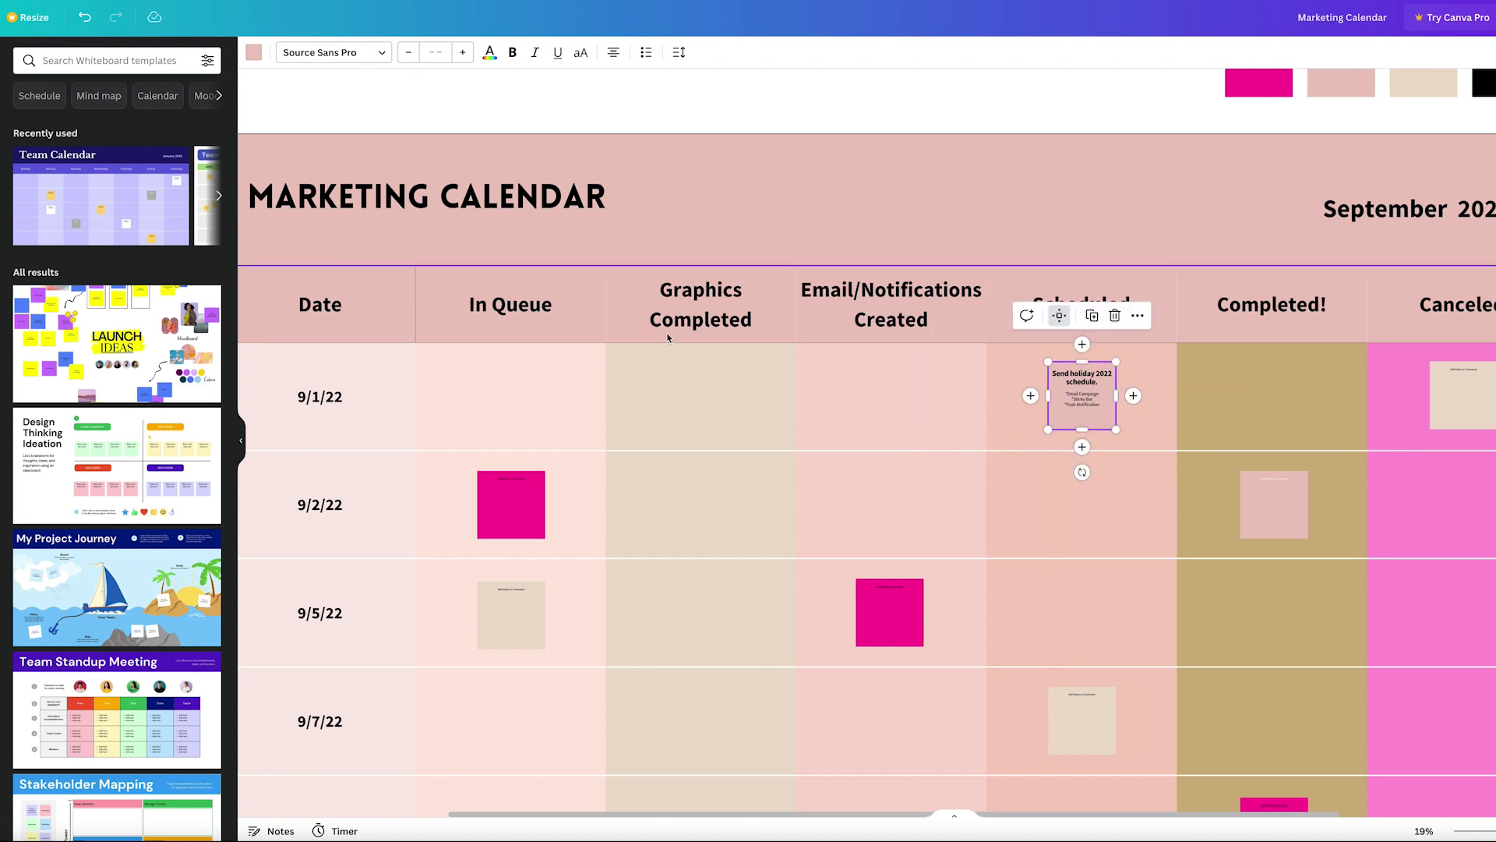
drag(1090, 416, 524, 413)
Gather the sticky notes from the other status columns into In Queue, one per row from 9/7/22 downward.
scroll(701, 401, down, 1)
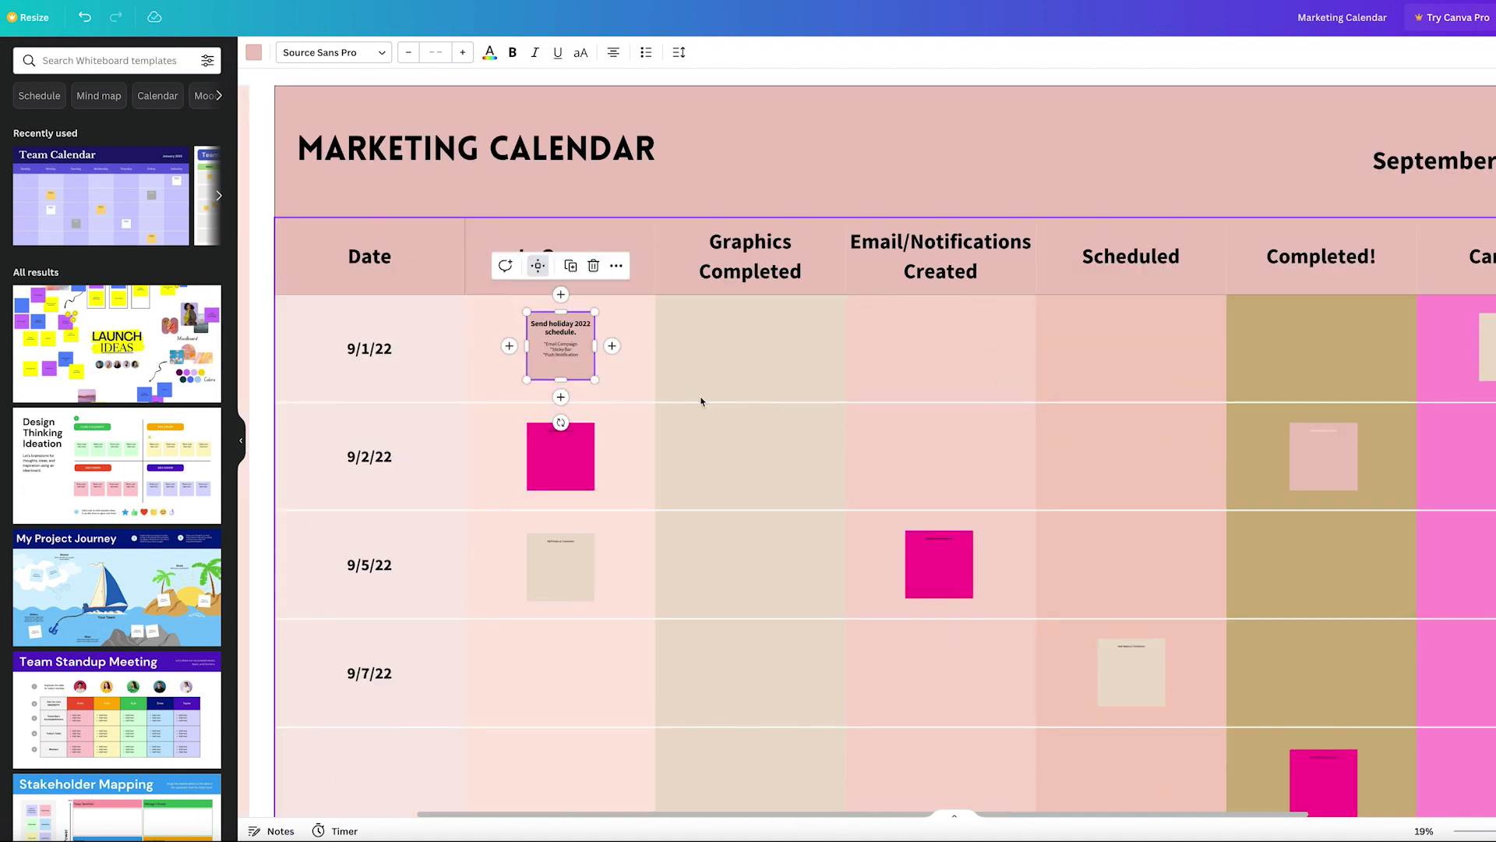
drag(942, 534, 560, 647)
scroll(616, 611, down, 2)
scroll(817, 585, down, 5)
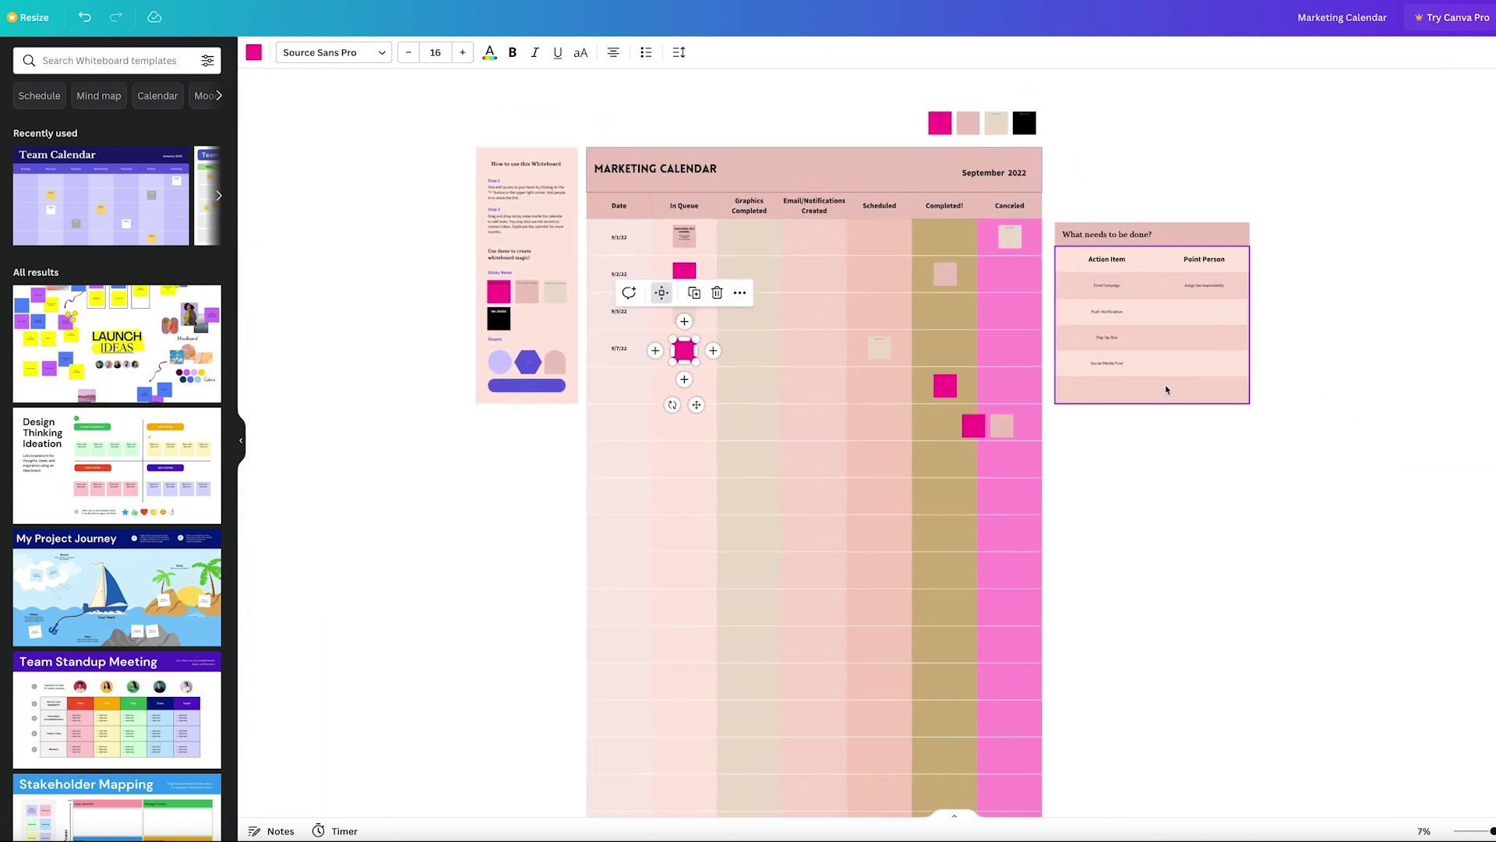
drag(880, 348, 691, 388)
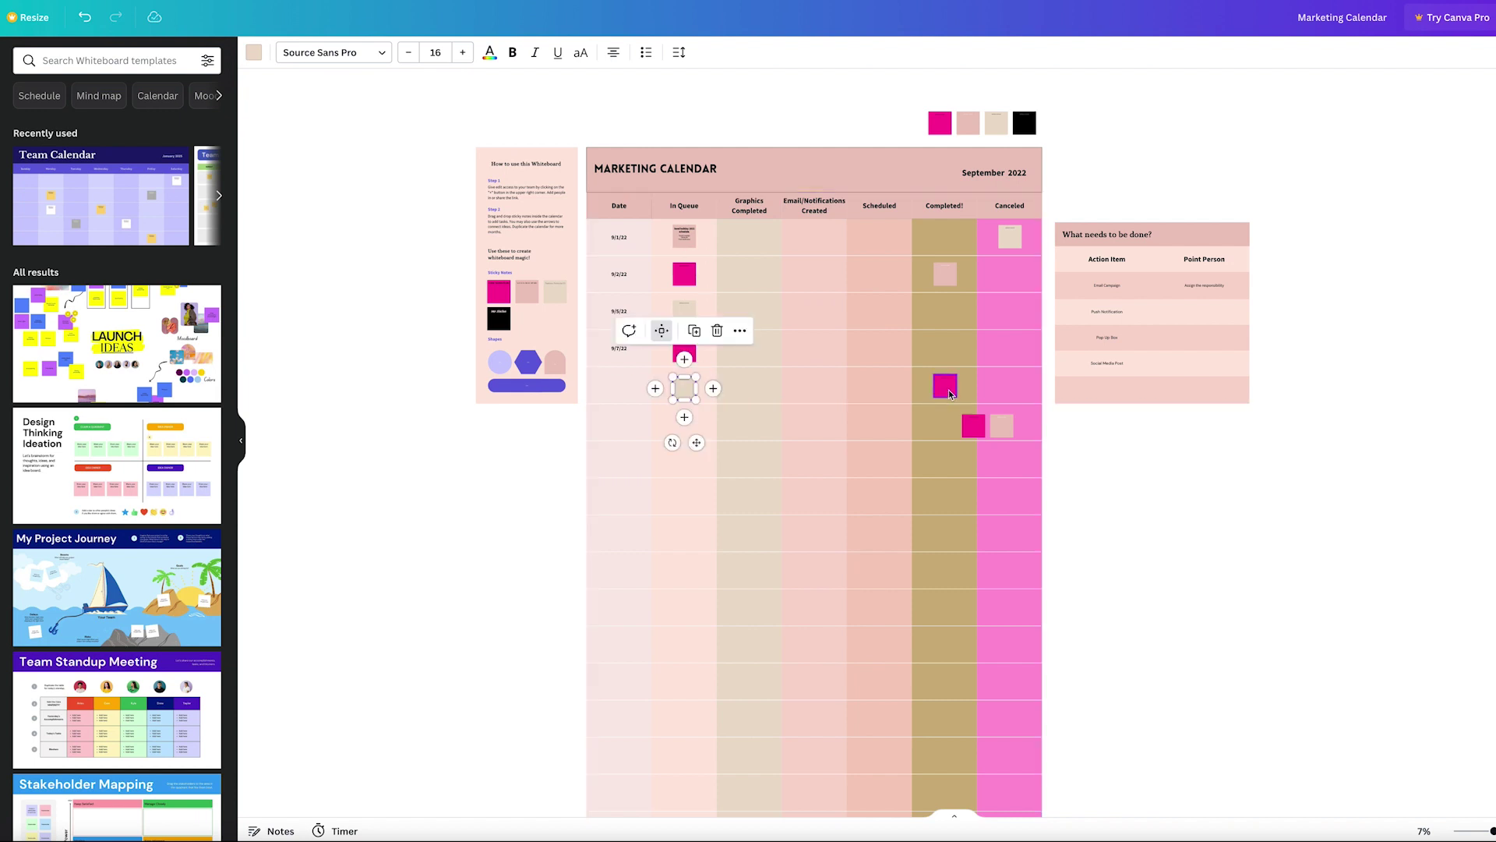
drag(947, 389, 685, 425)
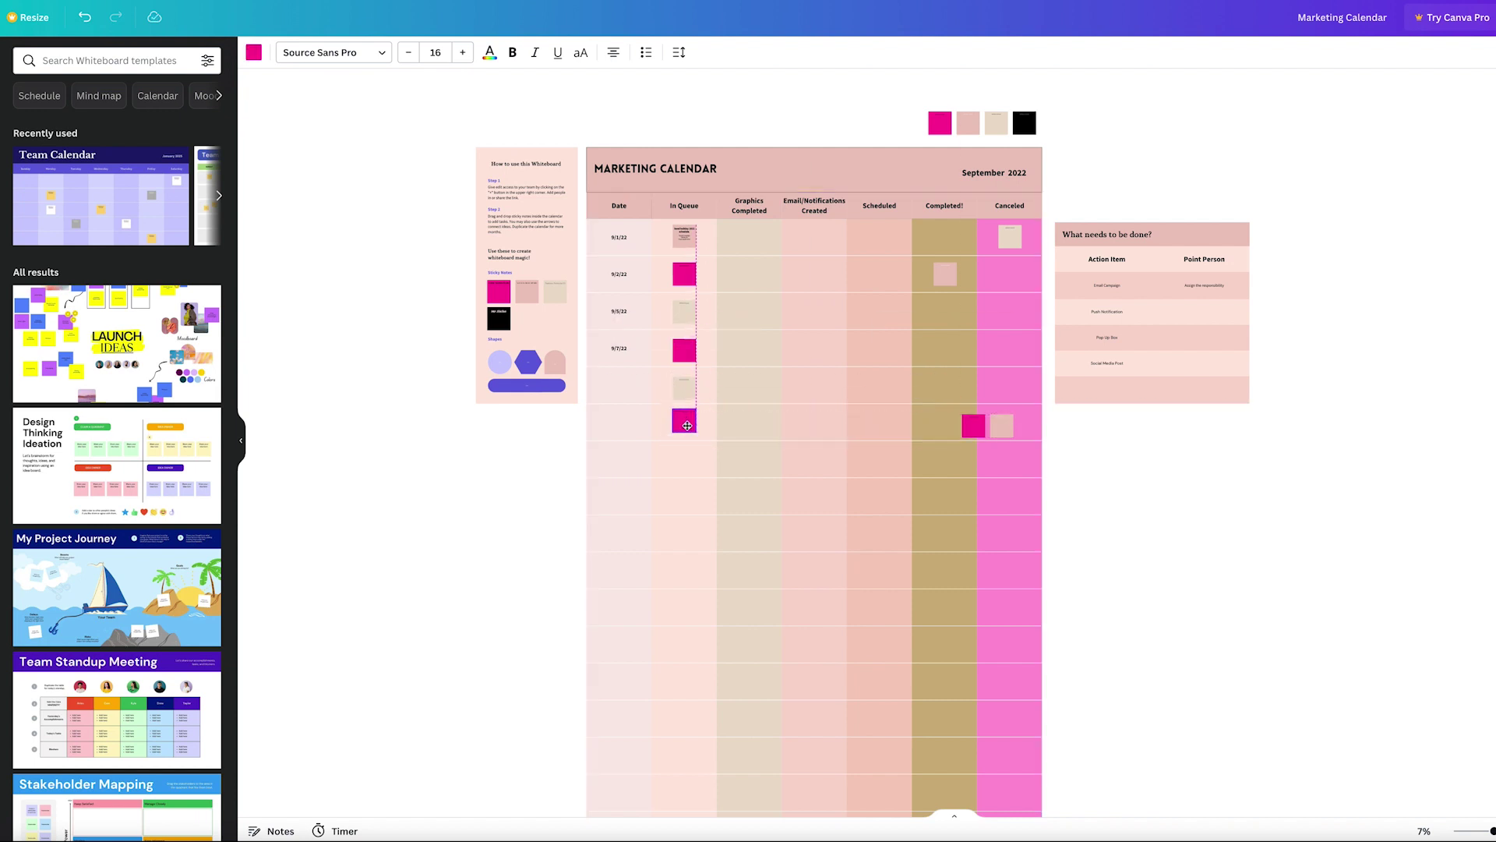
drag(966, 430, 670, 466)
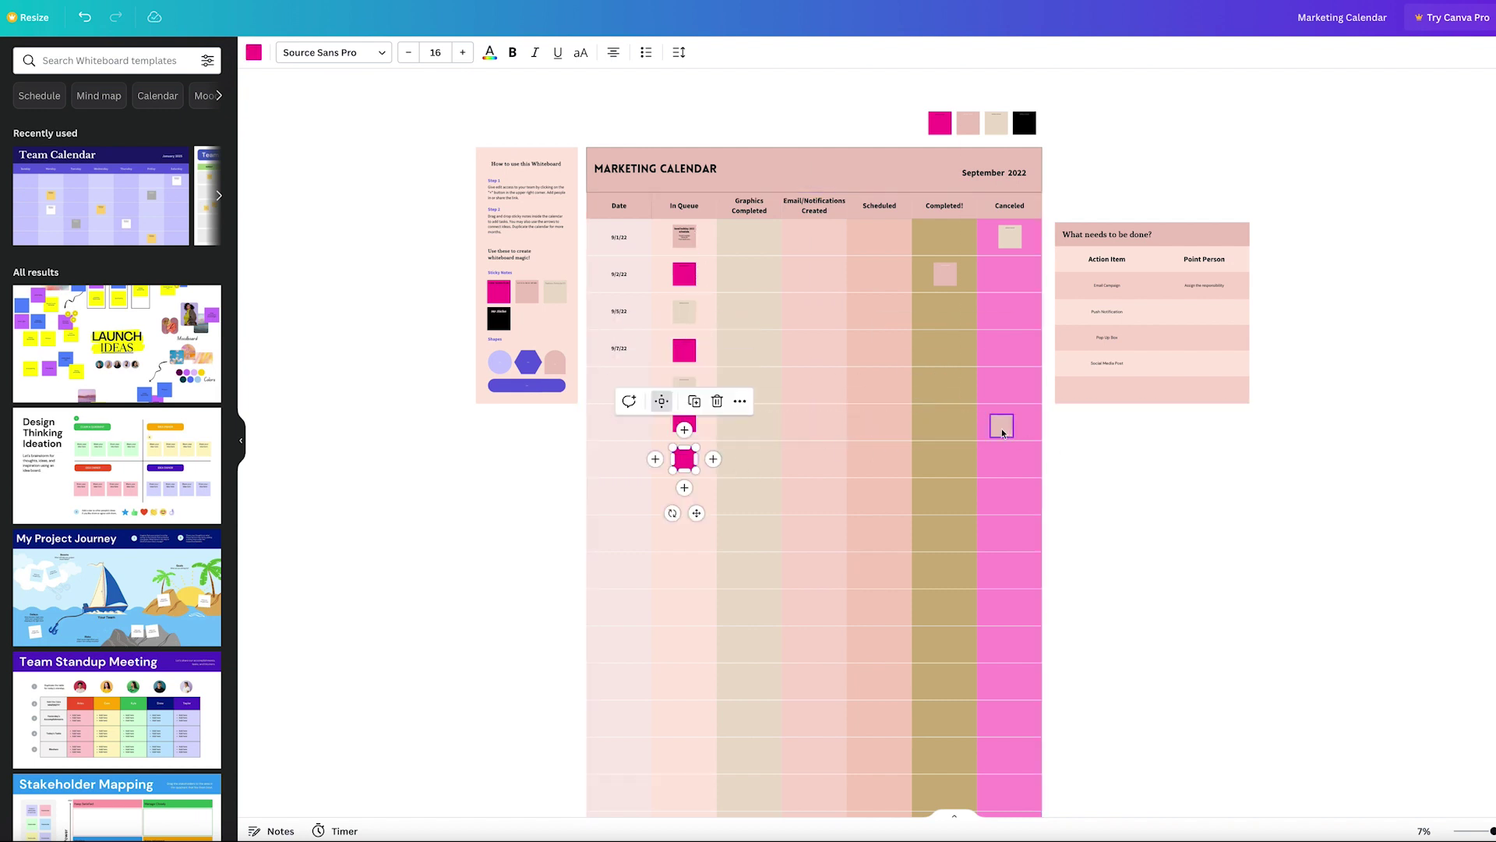
drag(1002, 424, 684, 496)
drag(945, 273, 684, 535)
drag(1010, 237, 689, 579)
Duplicate the dusty pink Task note above the calendar and place the copy in In Queue for 9/15/22.
scroll(1111, 289, up, 10)
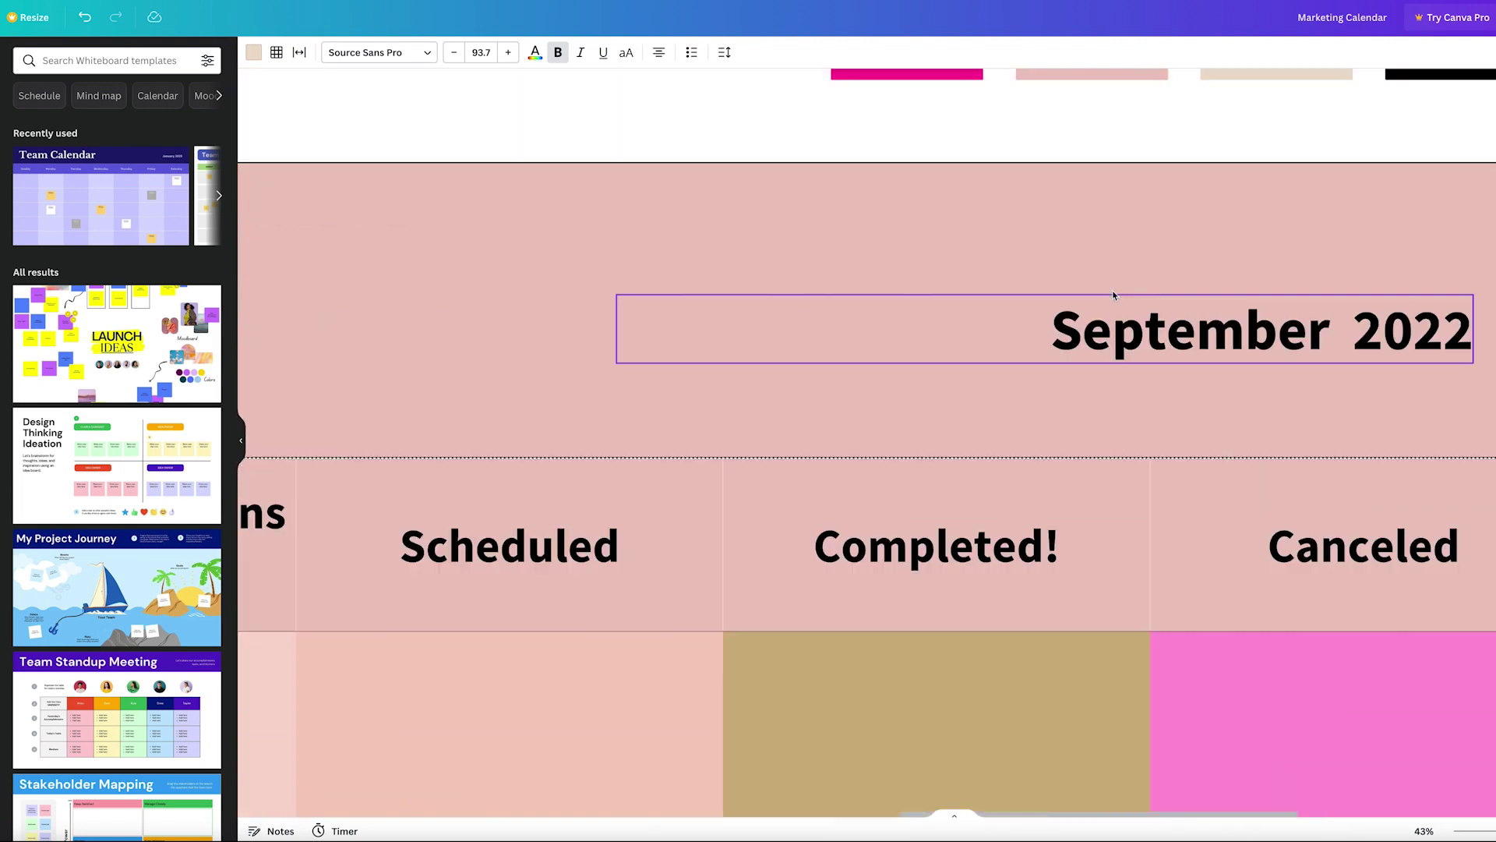
scroll(1111, 290, up, 6)
scroll(1112, 290, left, 4)
click(702, 488)
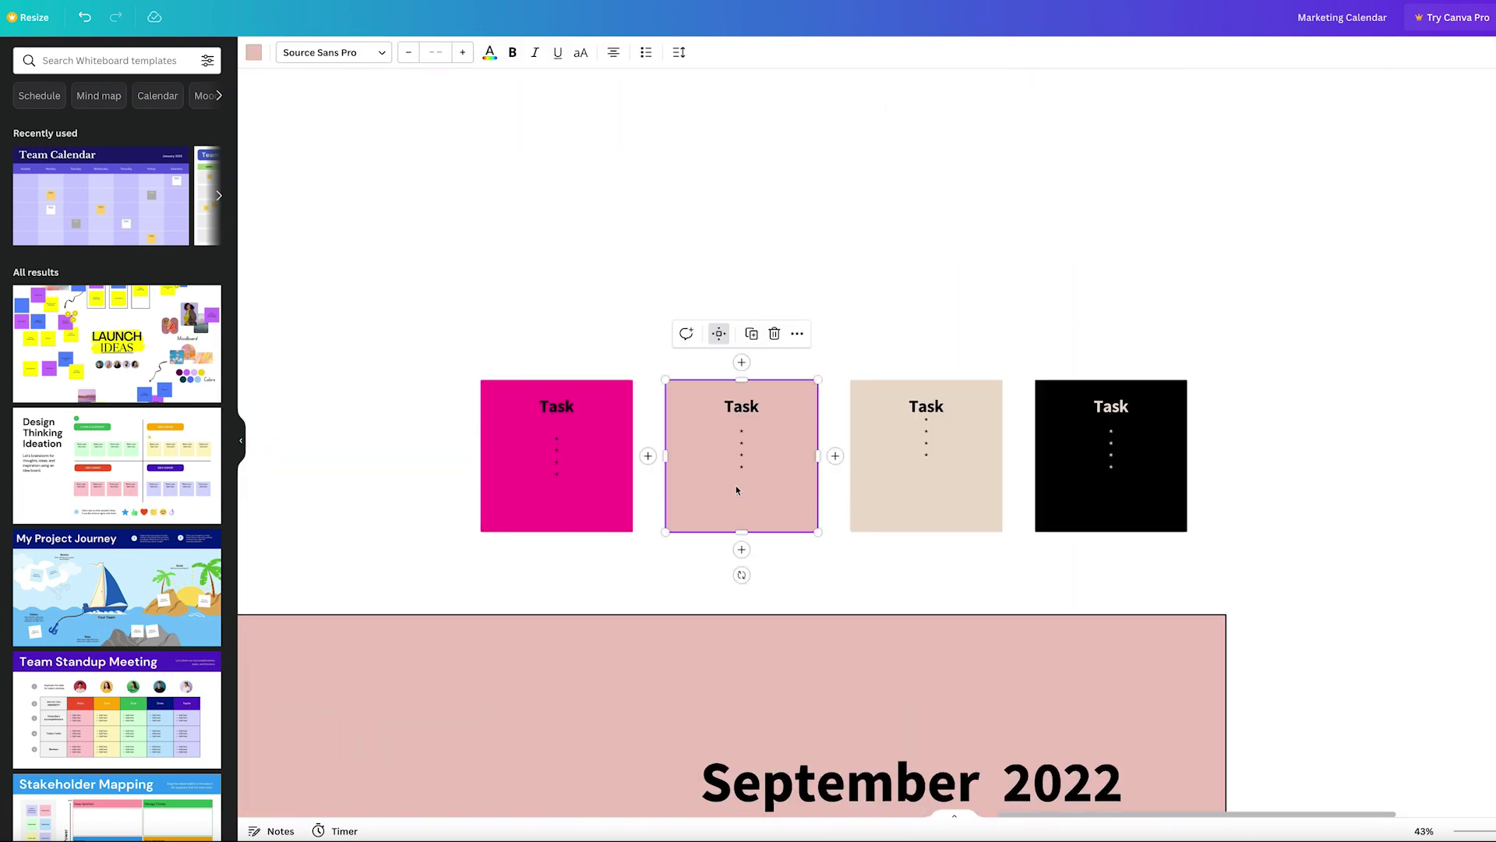
click(751, 334)
scroll(946, 440, down, 6)
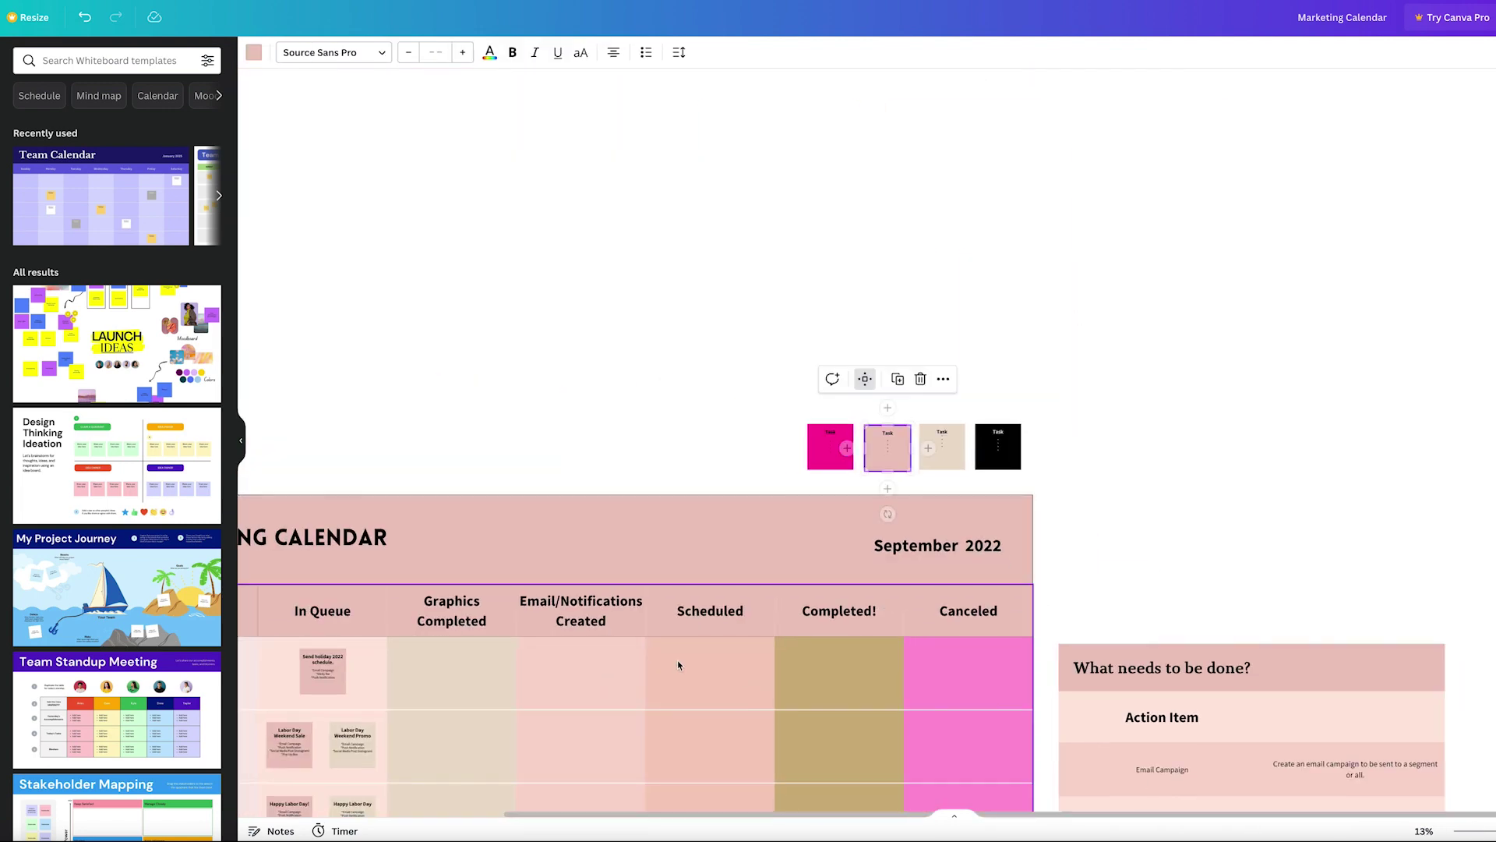
scroll(946, 440, down, 5)
drag(1122, 93, 558, 760)
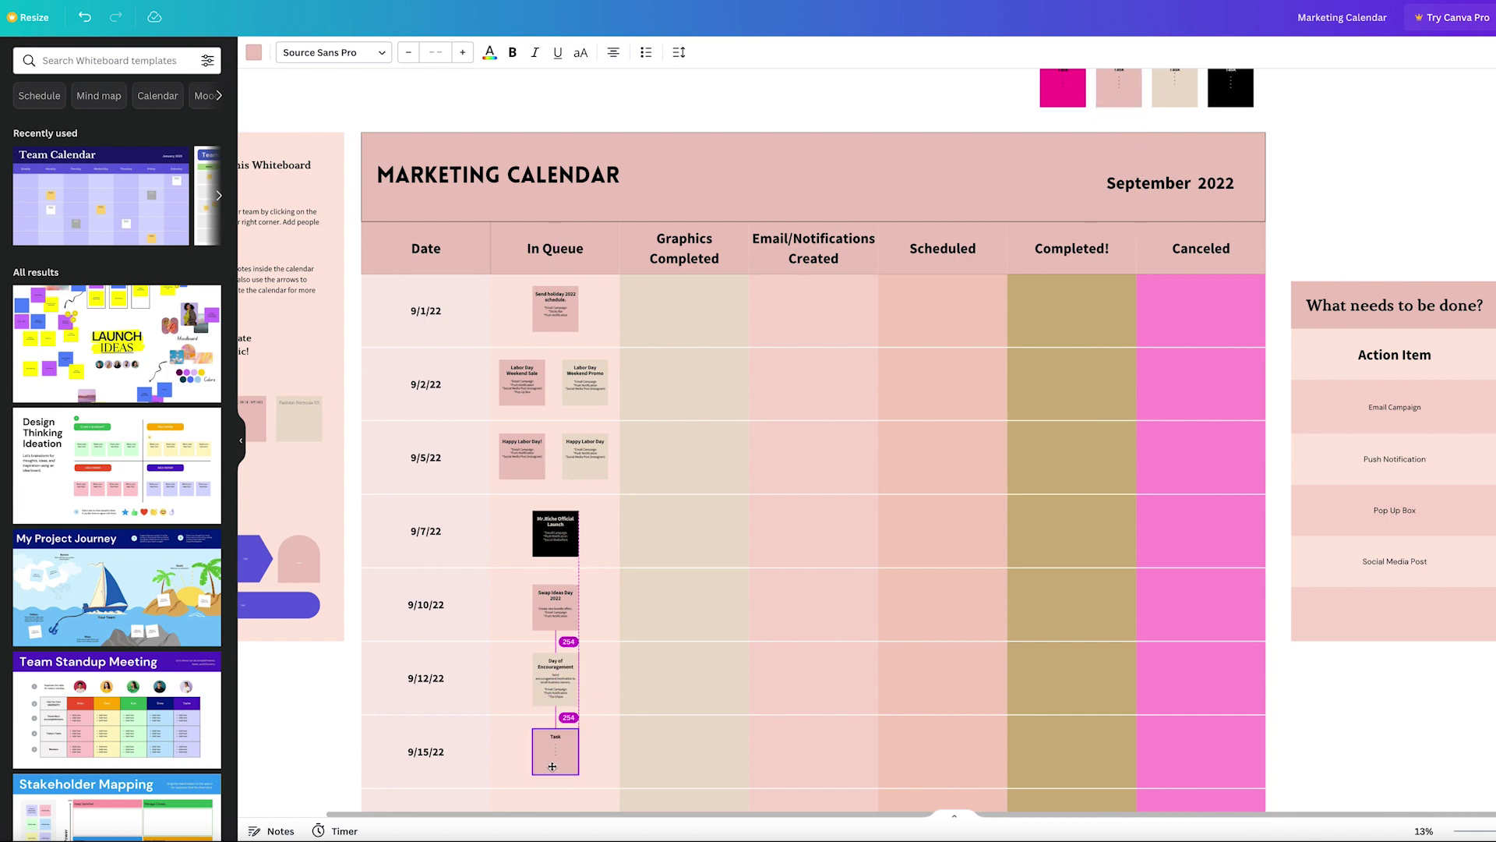
Replace the 9/15/22 note's "Task" heading with "Hispanic Heritage Month".
scroll(558, 761, down, 3)
scroll(834, 667, up, 5)
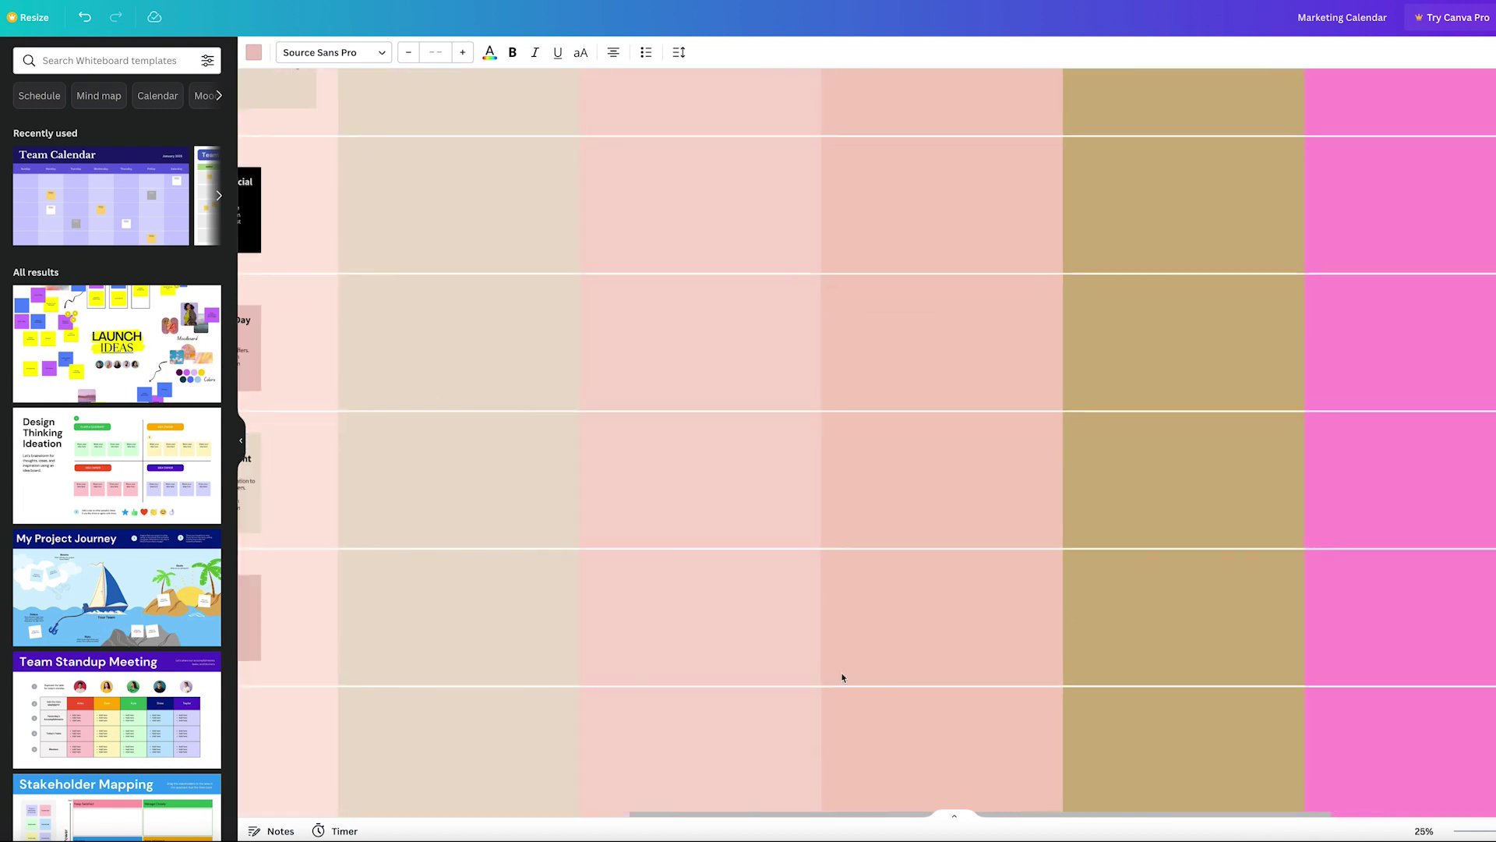
scroll(944, 445, up, 5)
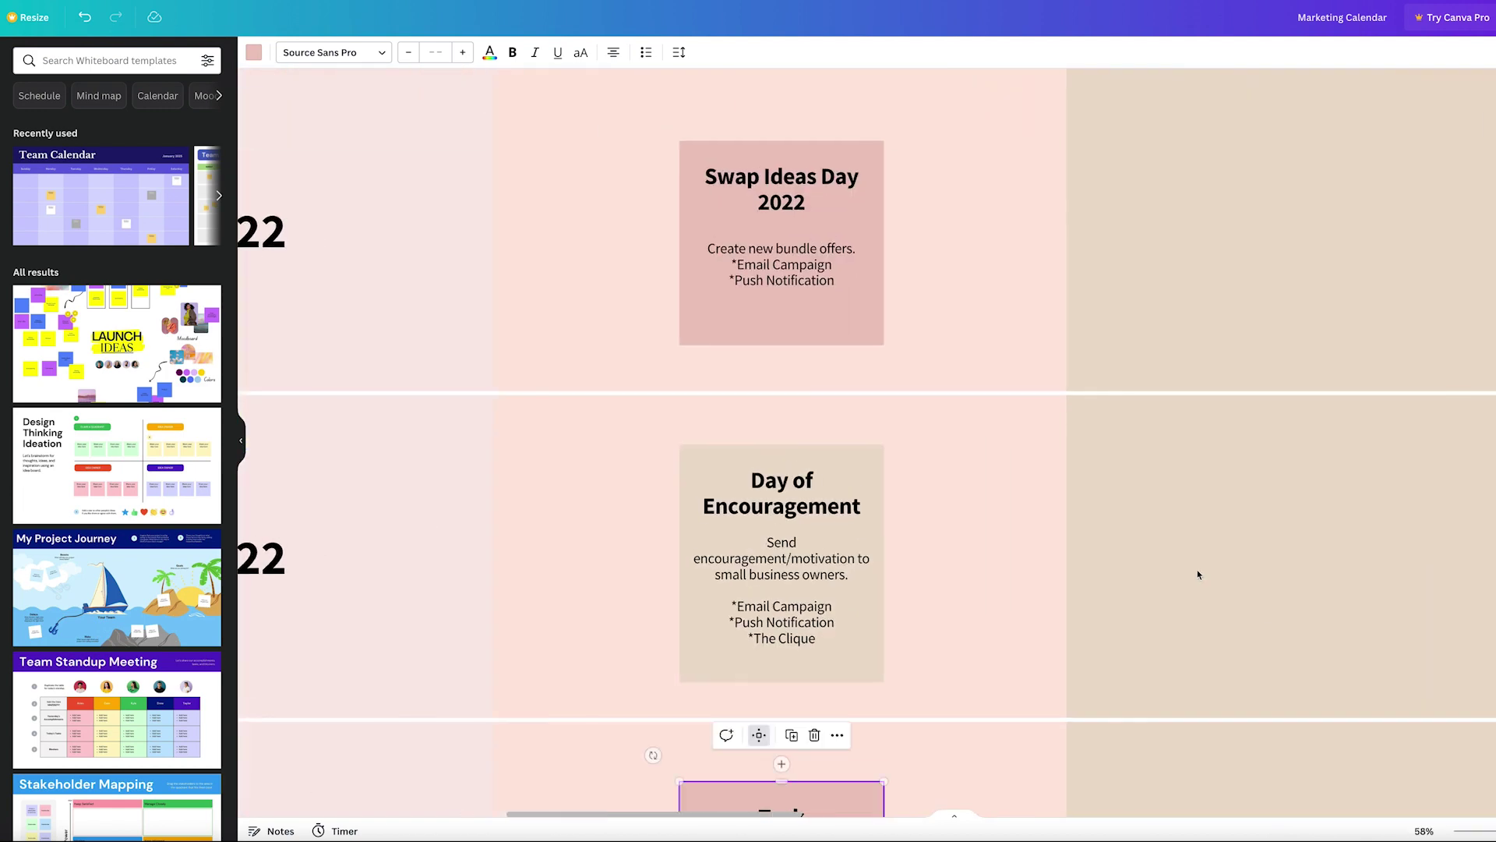
scroll(1197, 569, down, 3)
double_click(795, 522)
text(Hisp)
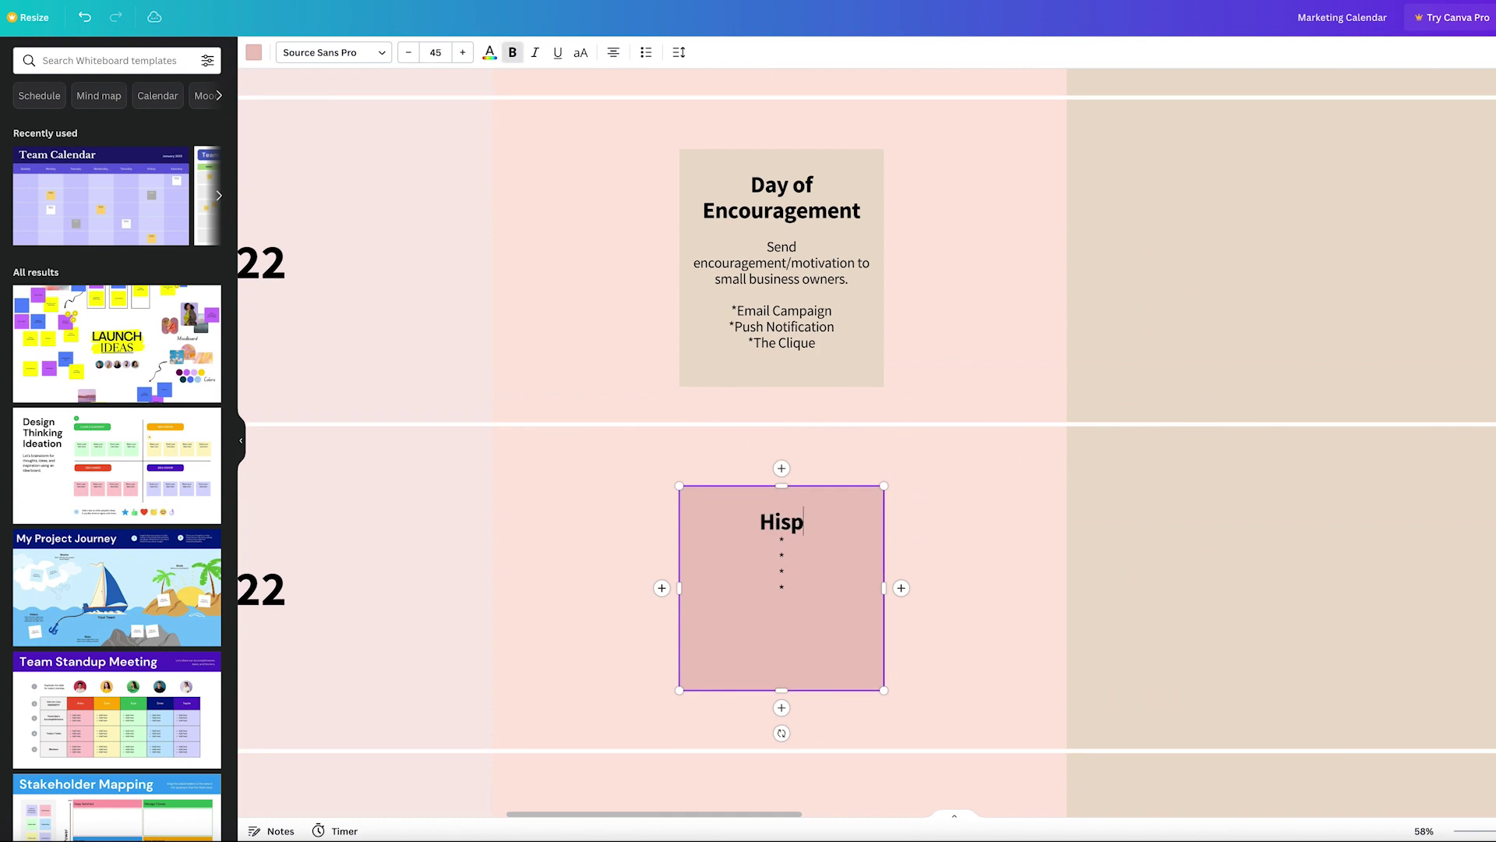
text(anic Heritage Month)
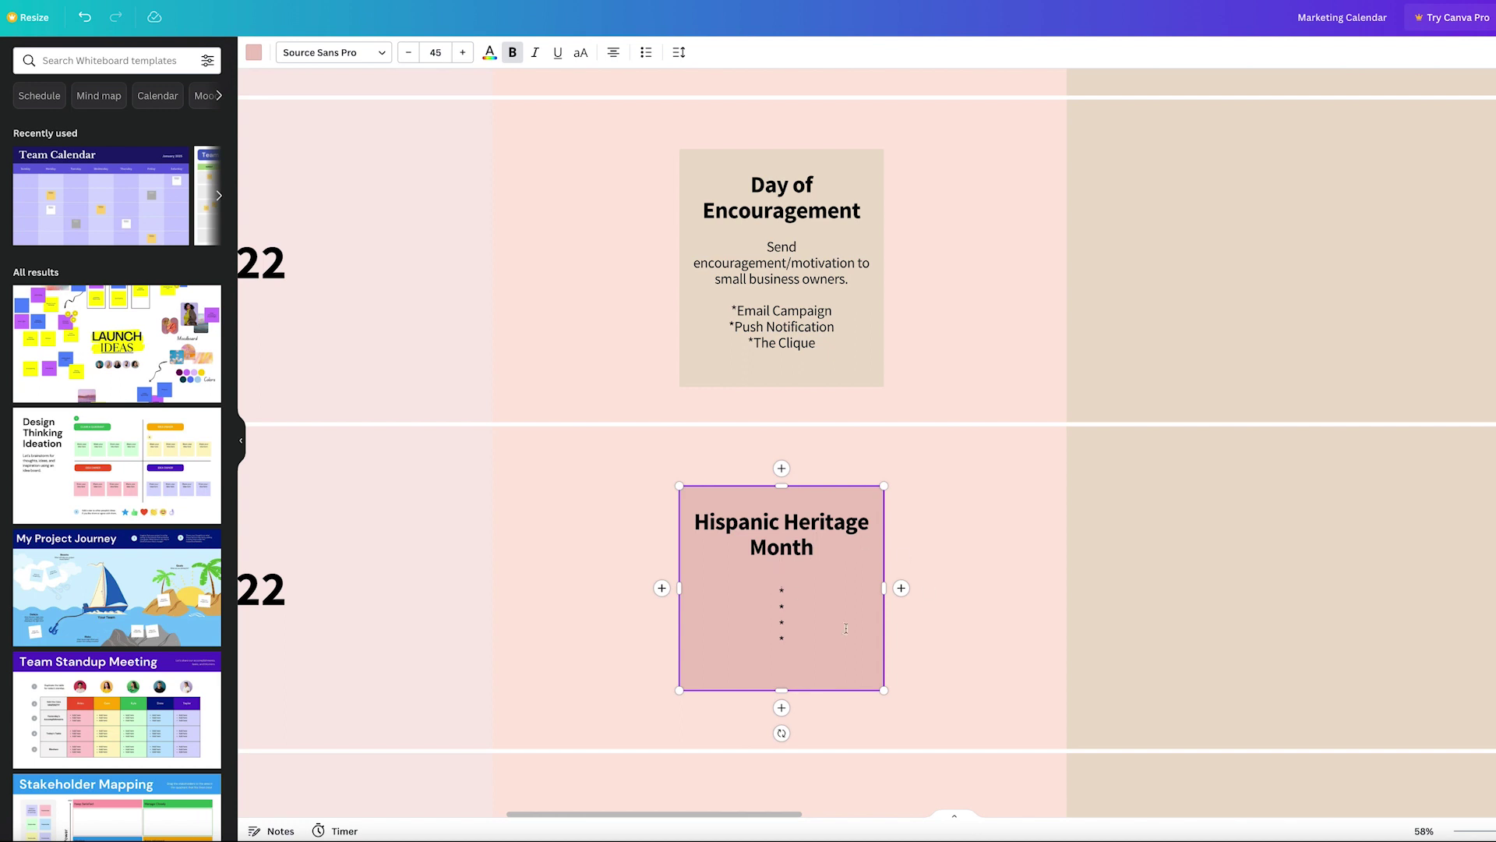
List "Email Campaign" and "Push Notification" on the starred lines of the Hispanic Heritage Month note.
key(Down)
key(Down)
text(Email Campaign)
key(Down)
text(Push Notification)
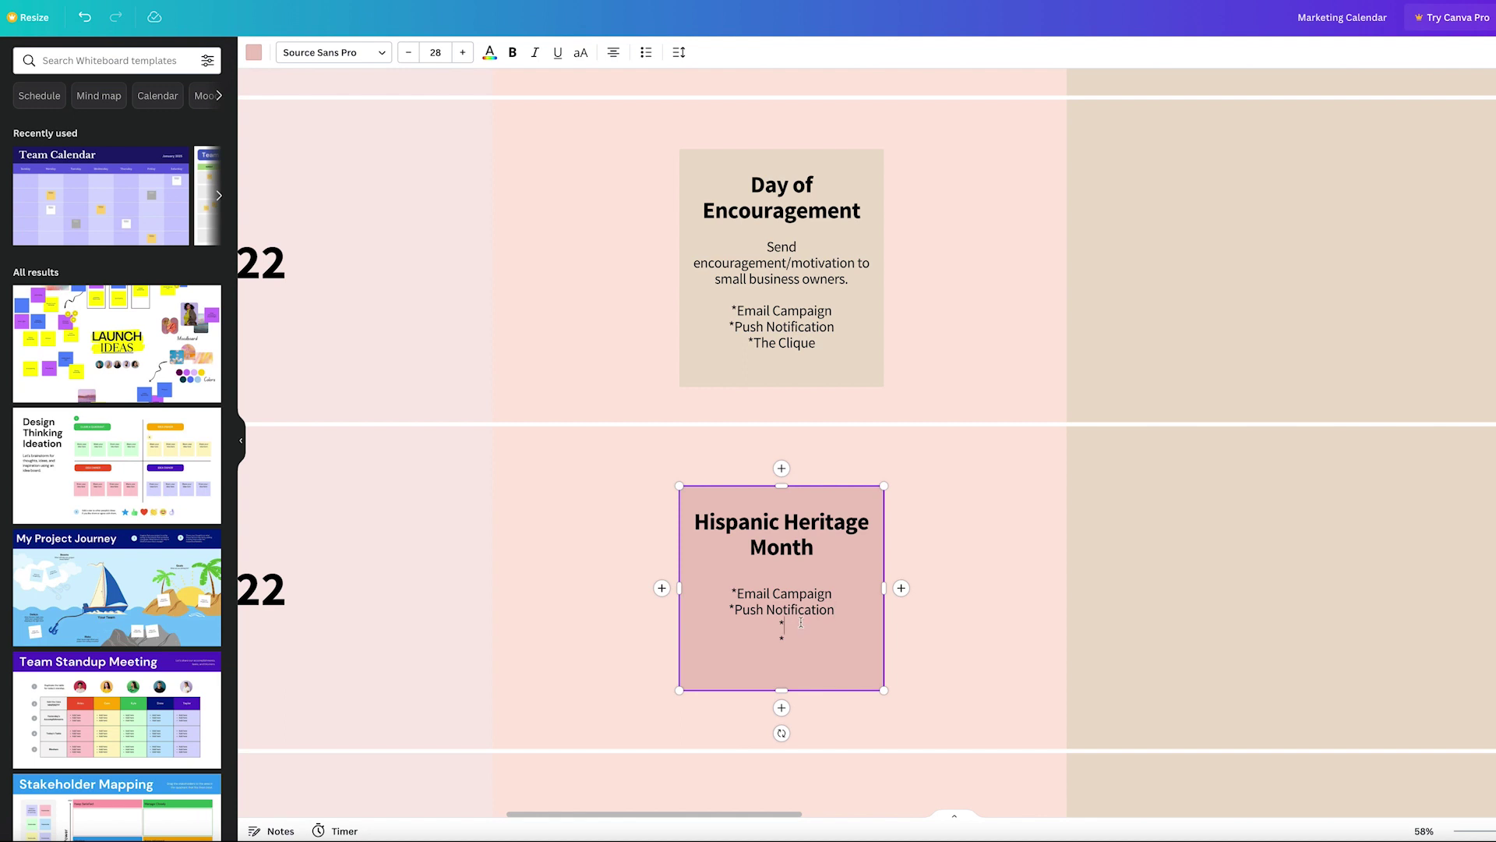
Move the 9/1/22 holiday schedule note and the 9/2/22 Labor Day Weekend Sale note from In Queue to Graphics Completed.
scroll(764, 522, down, 10)
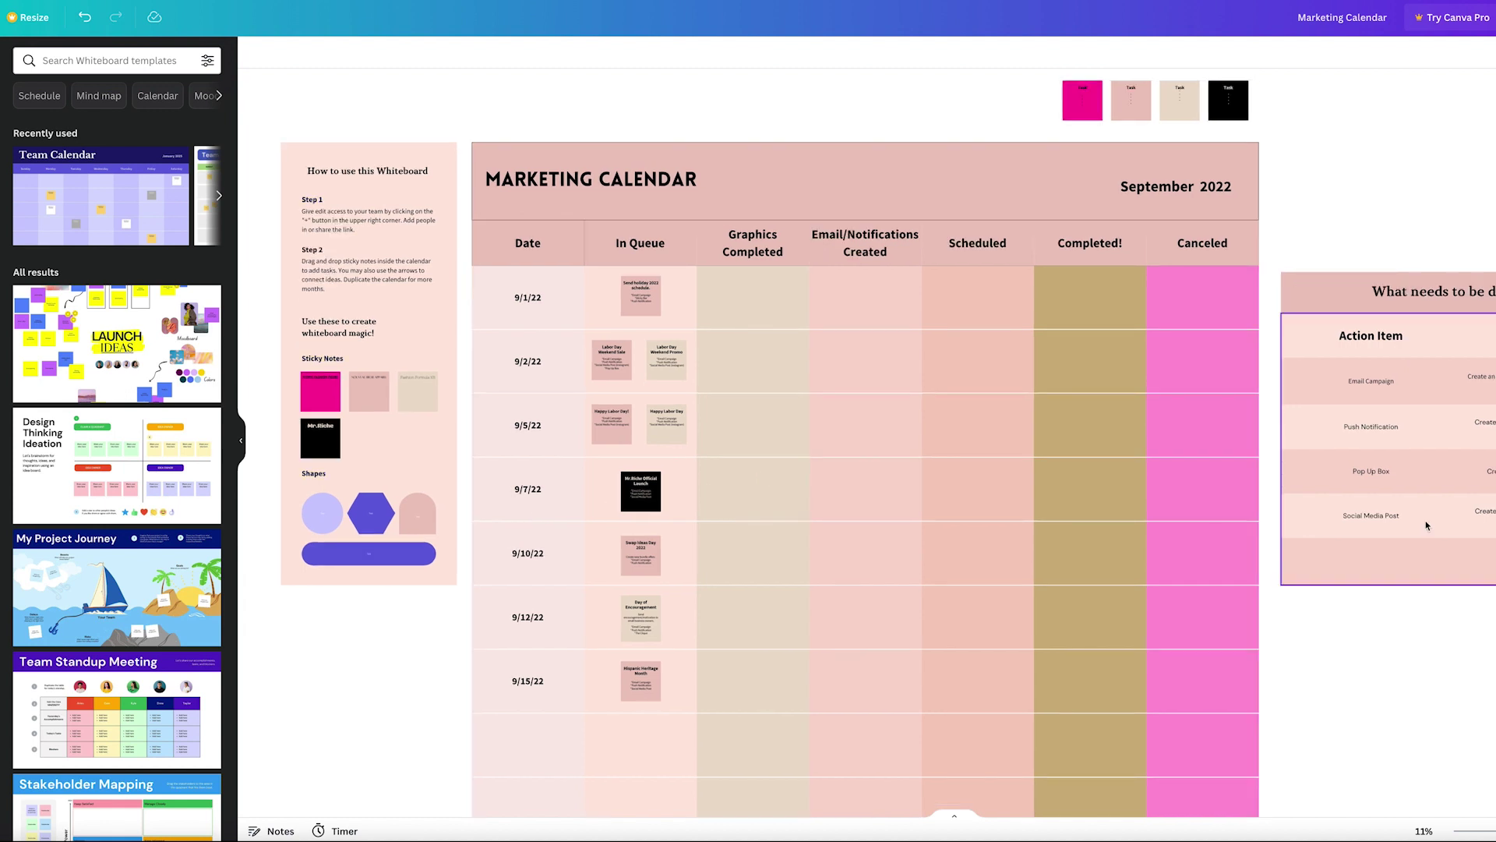
click(649, 309)
drag(648, 308, 763, 312)
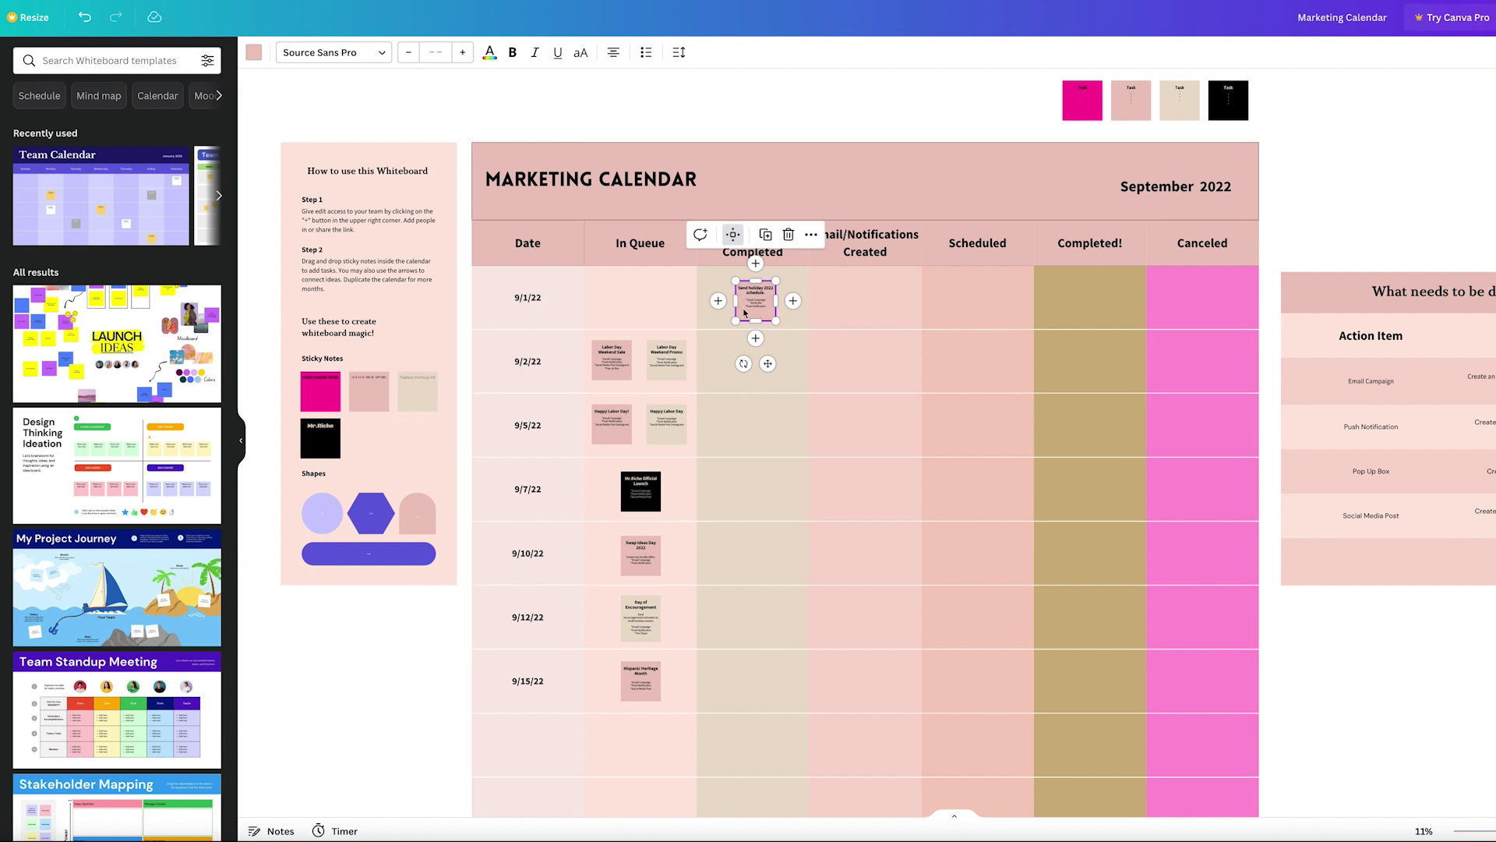
click(1488, 752)
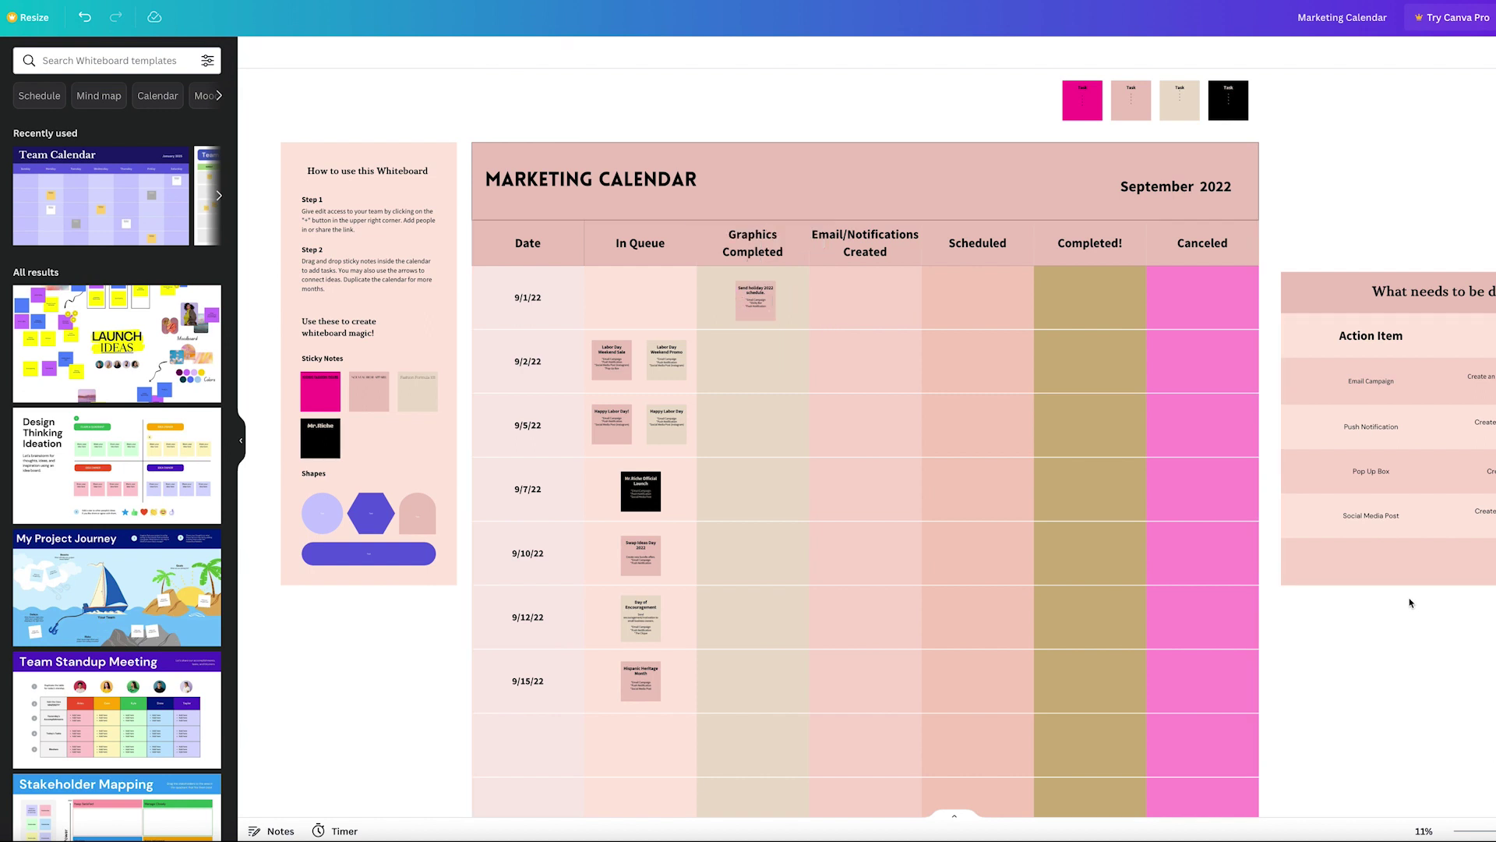
drag(611, 360, 756, 363)
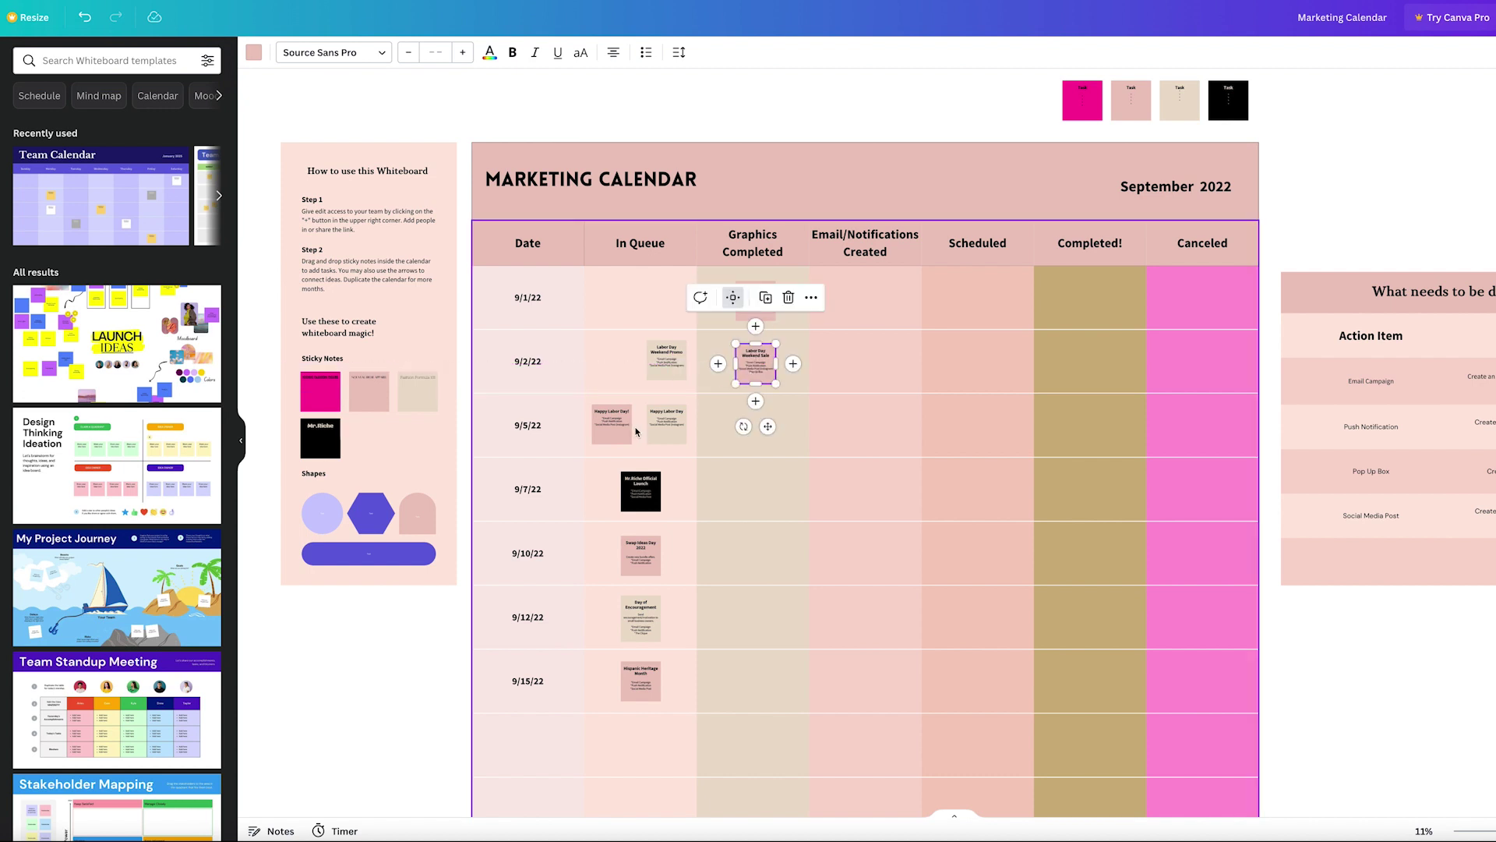
click(1268, 508)
Advance the 9/1/22 holiday schedule note to Email/Notifications Created and on to Completed!
drag(761, 303, 872, 299)
click(1410, 643)
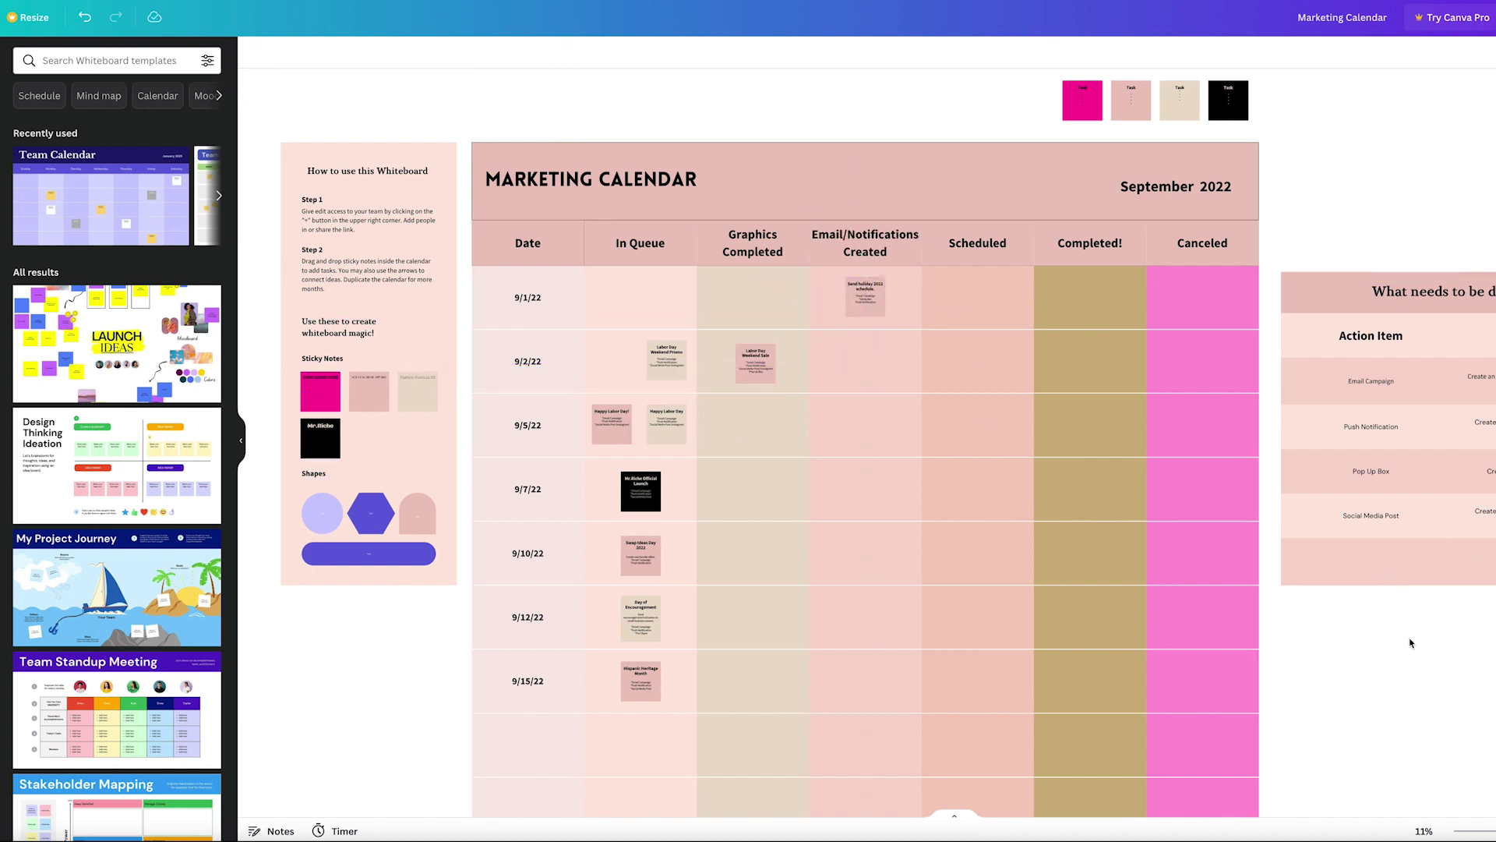
click(865, 300)
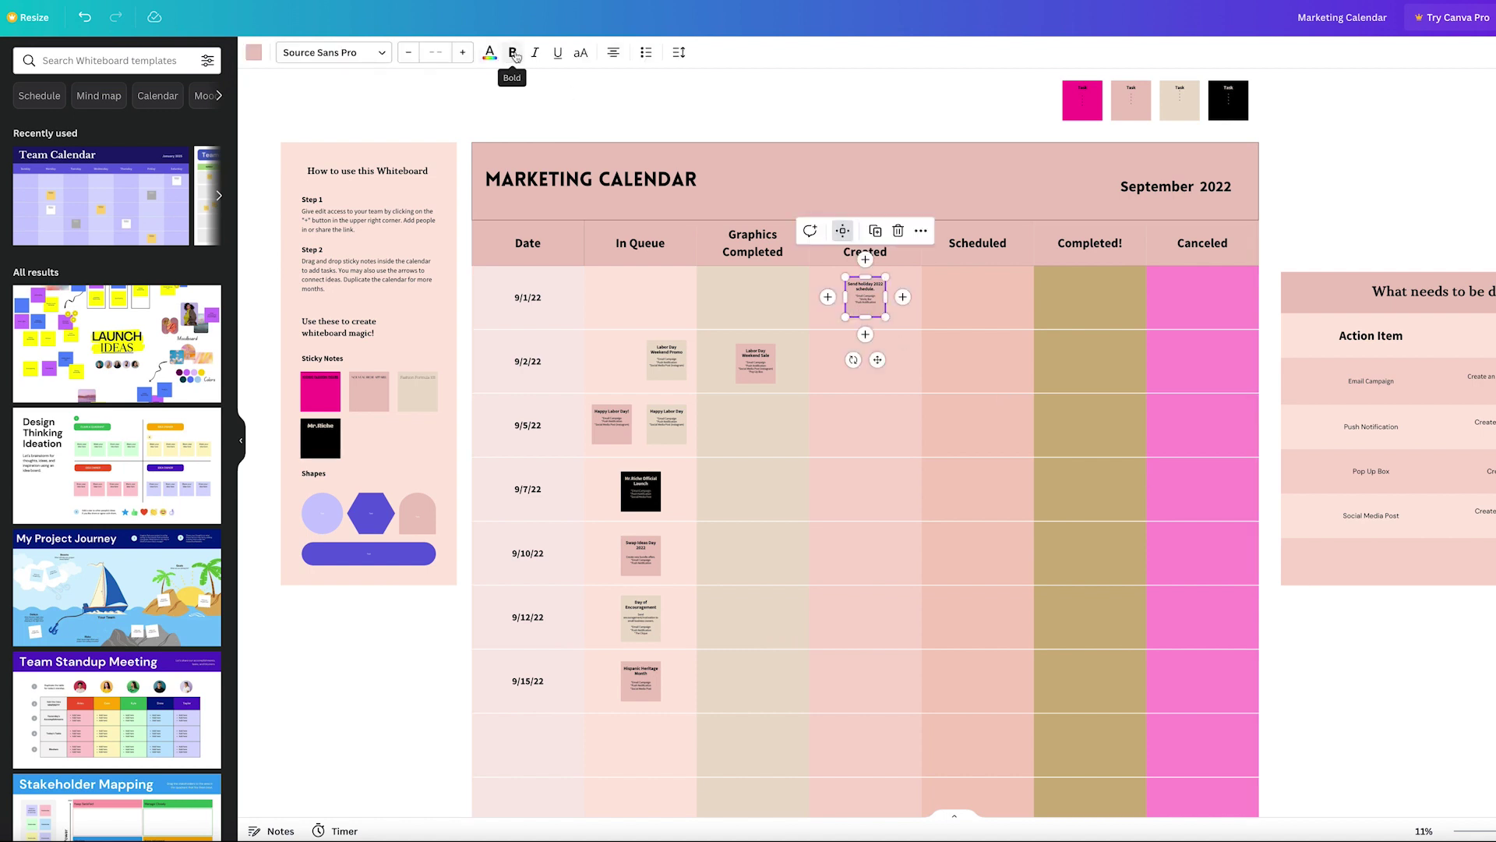
drag(865, 297, 1091, 300)
key(Escape)
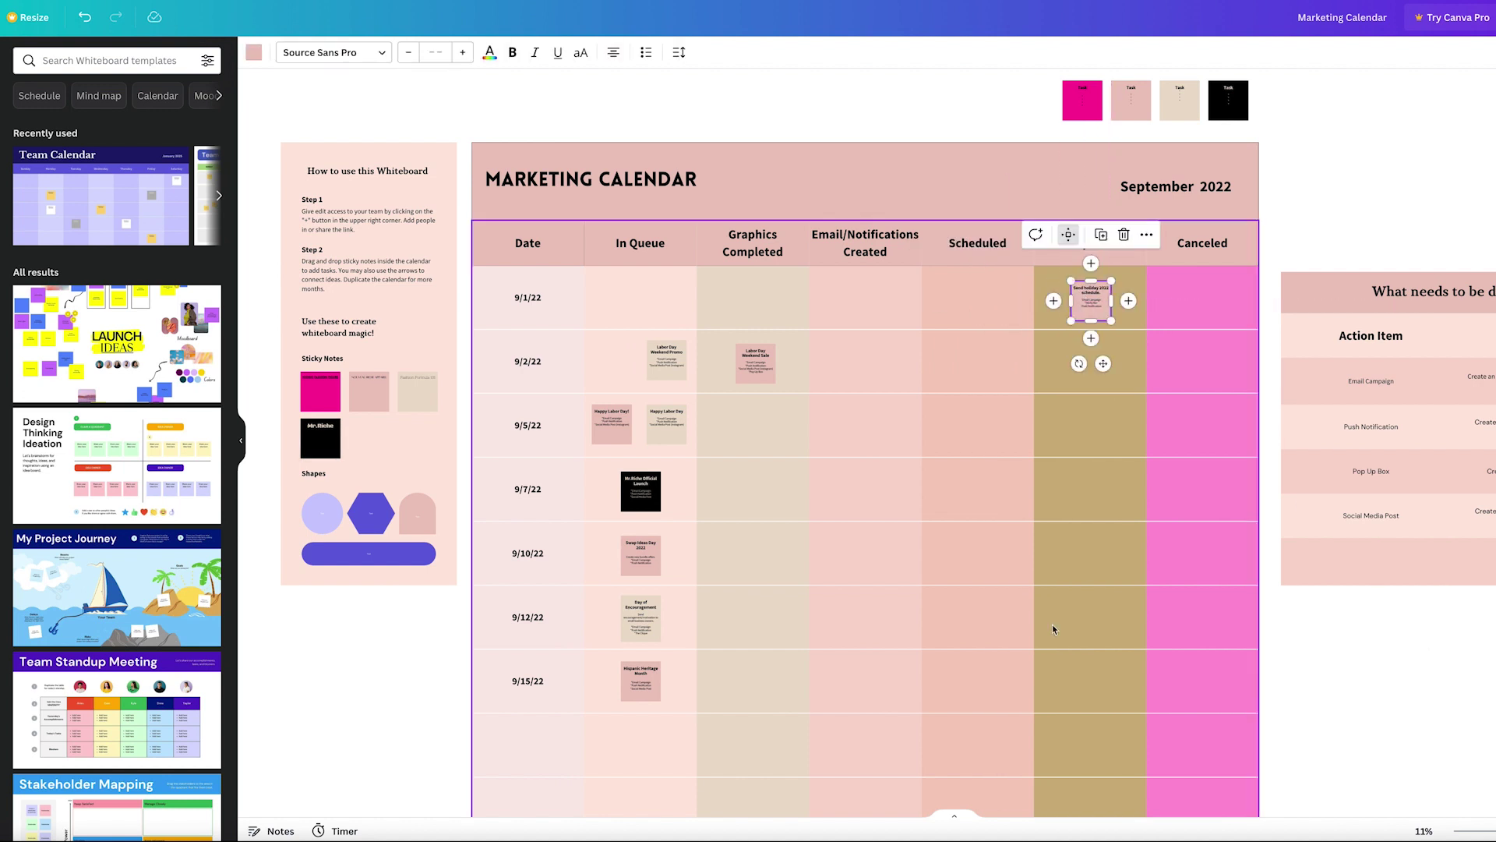
click(366, 669)
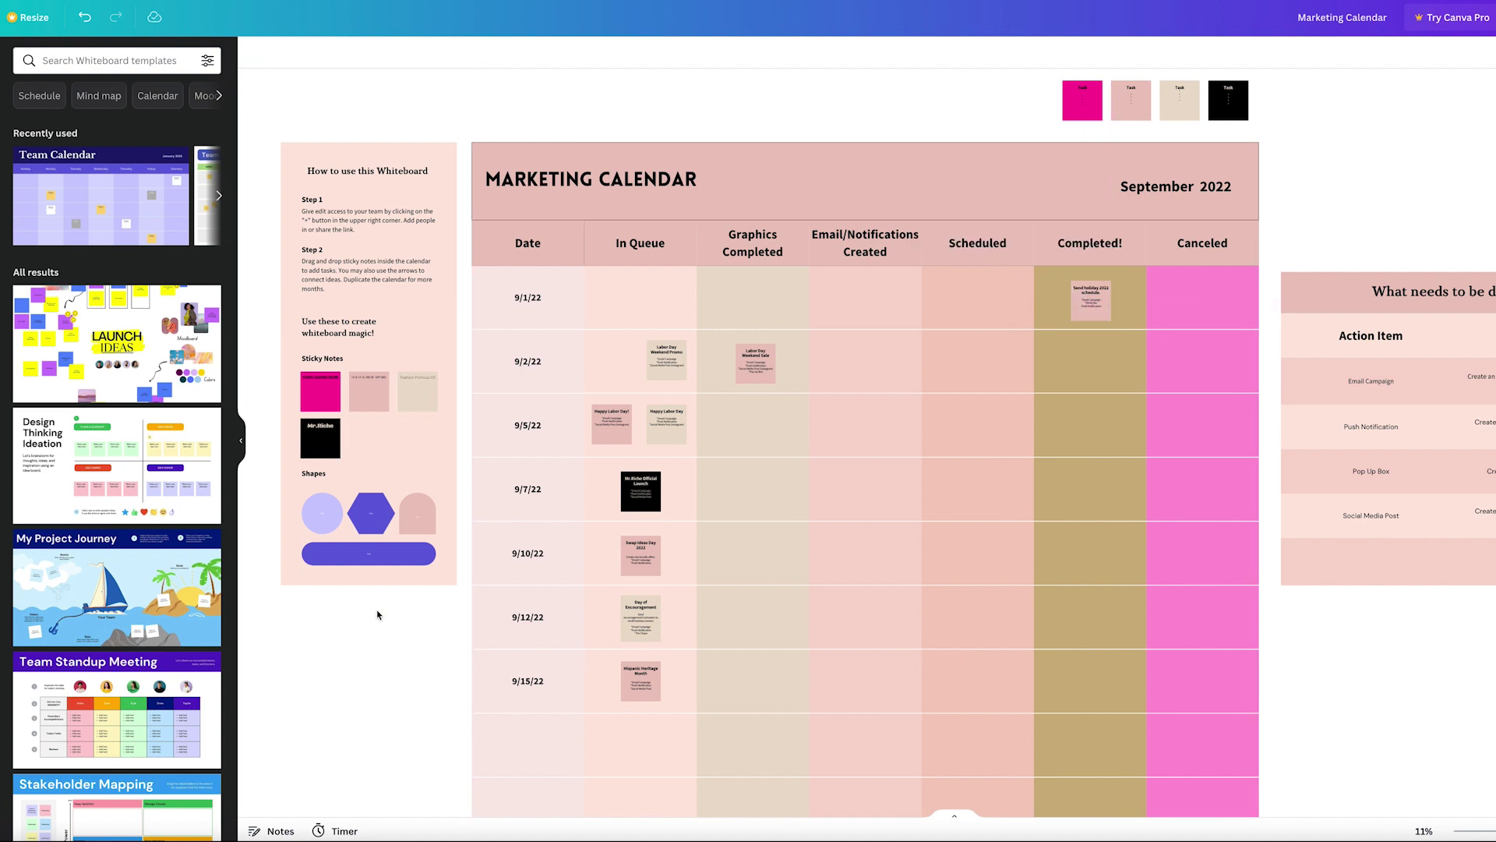
Move the 9/12/22 Day of Encouragement note from In Queue to Canceled, and undo the move.
drag(623, 616, 1190, 621)
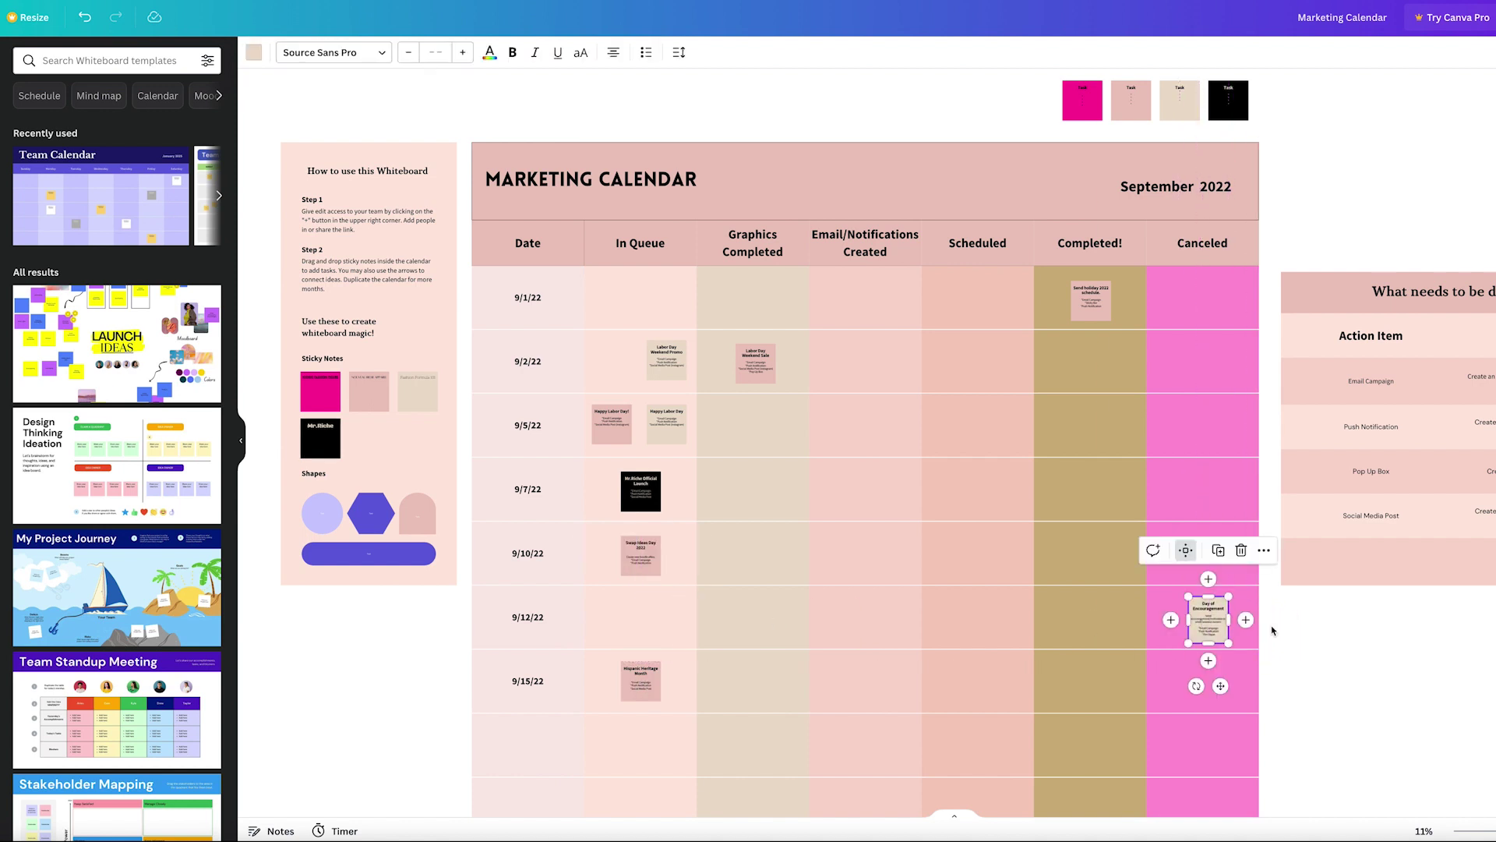
click(1380, 642)
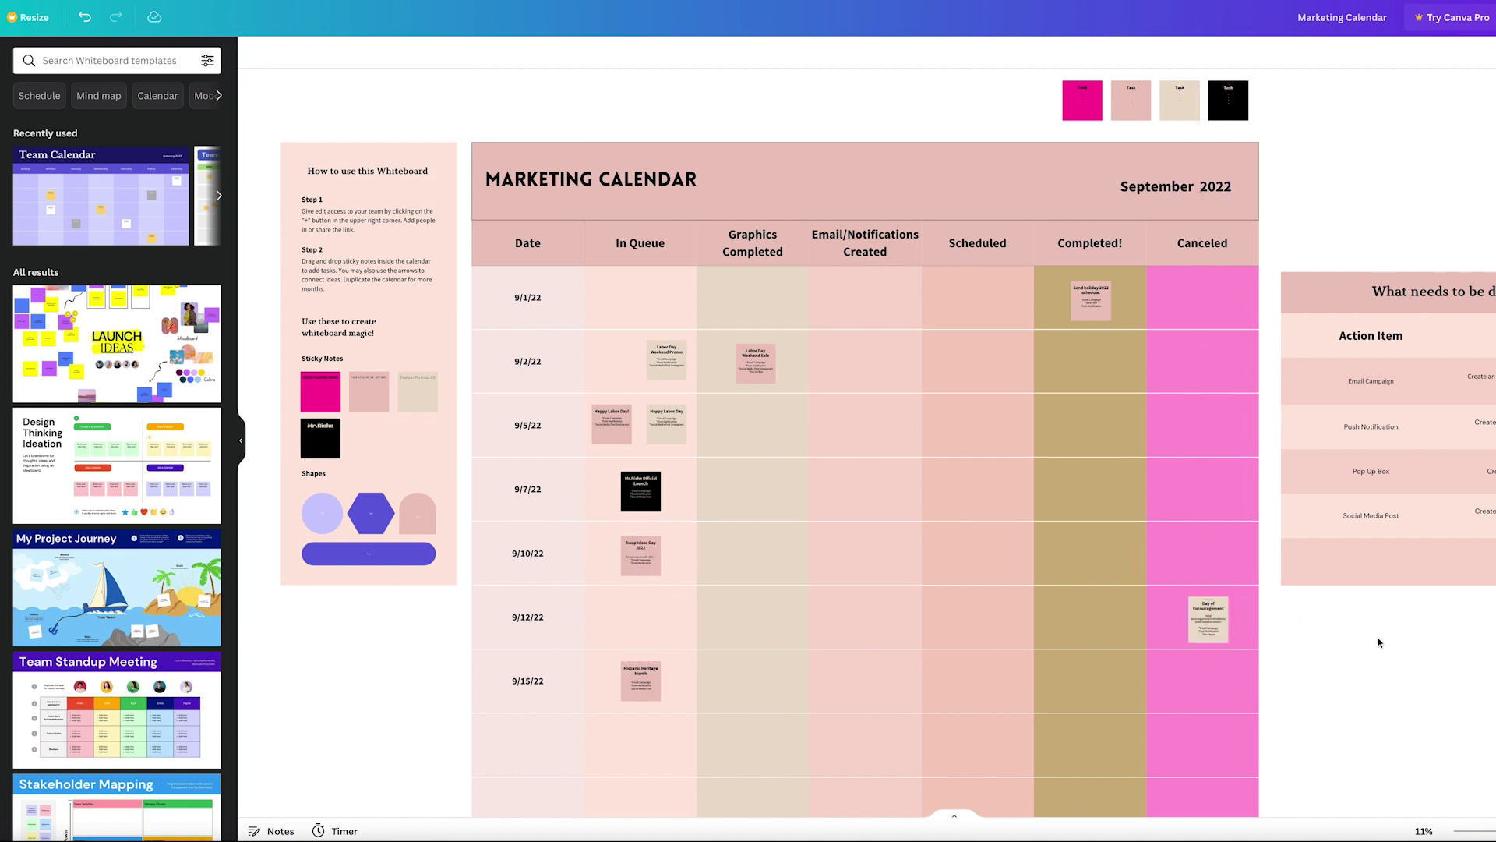
key(ctrl+z)
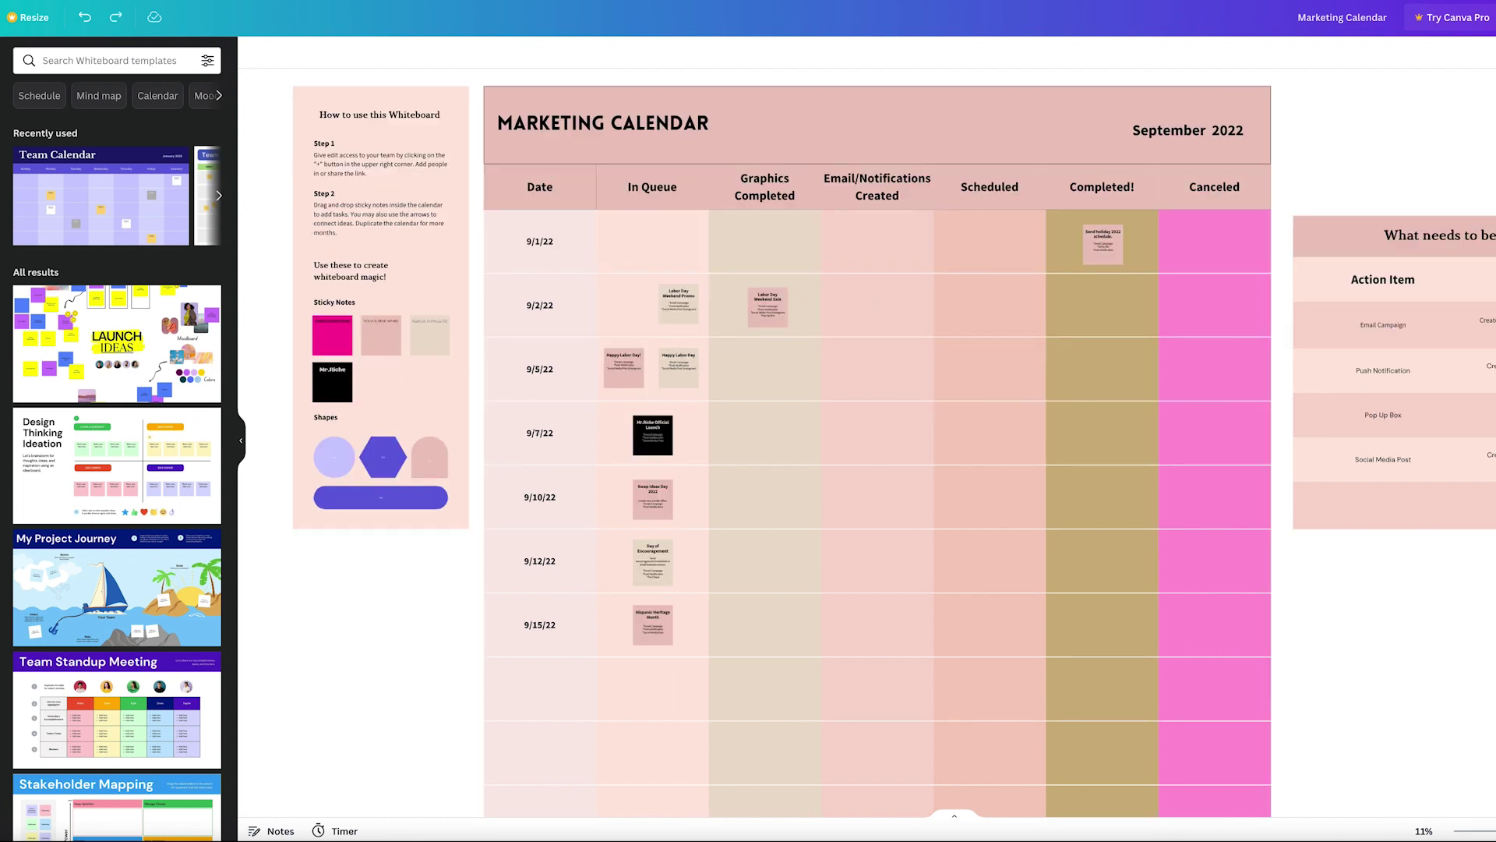
Add the uploaded cutout photo of the woman in the pink gown to the calendar.
scroll(156, 297, down, 5)
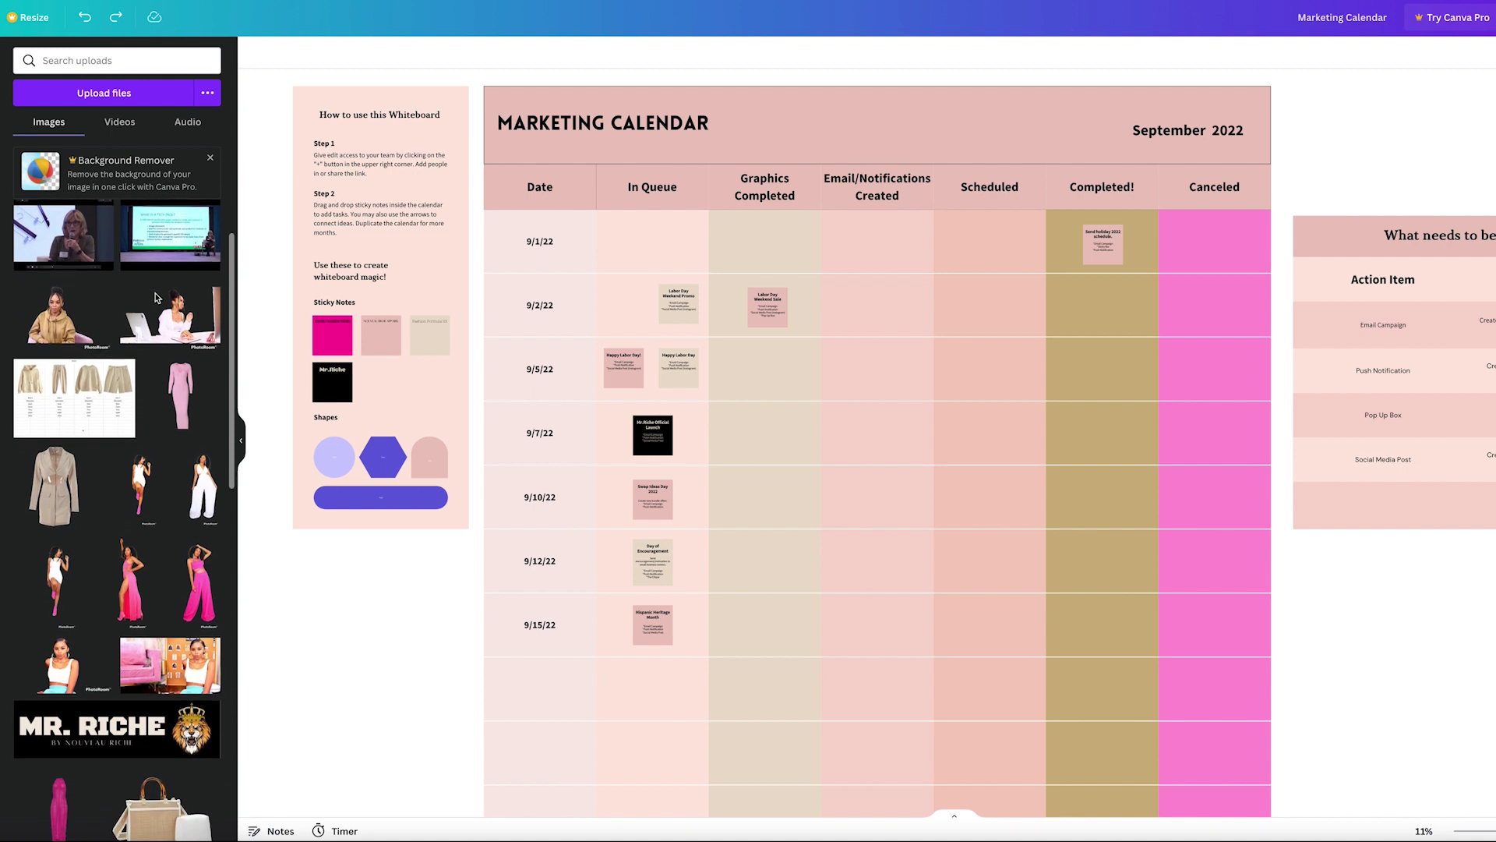
scroll(155, 298, up, 2)
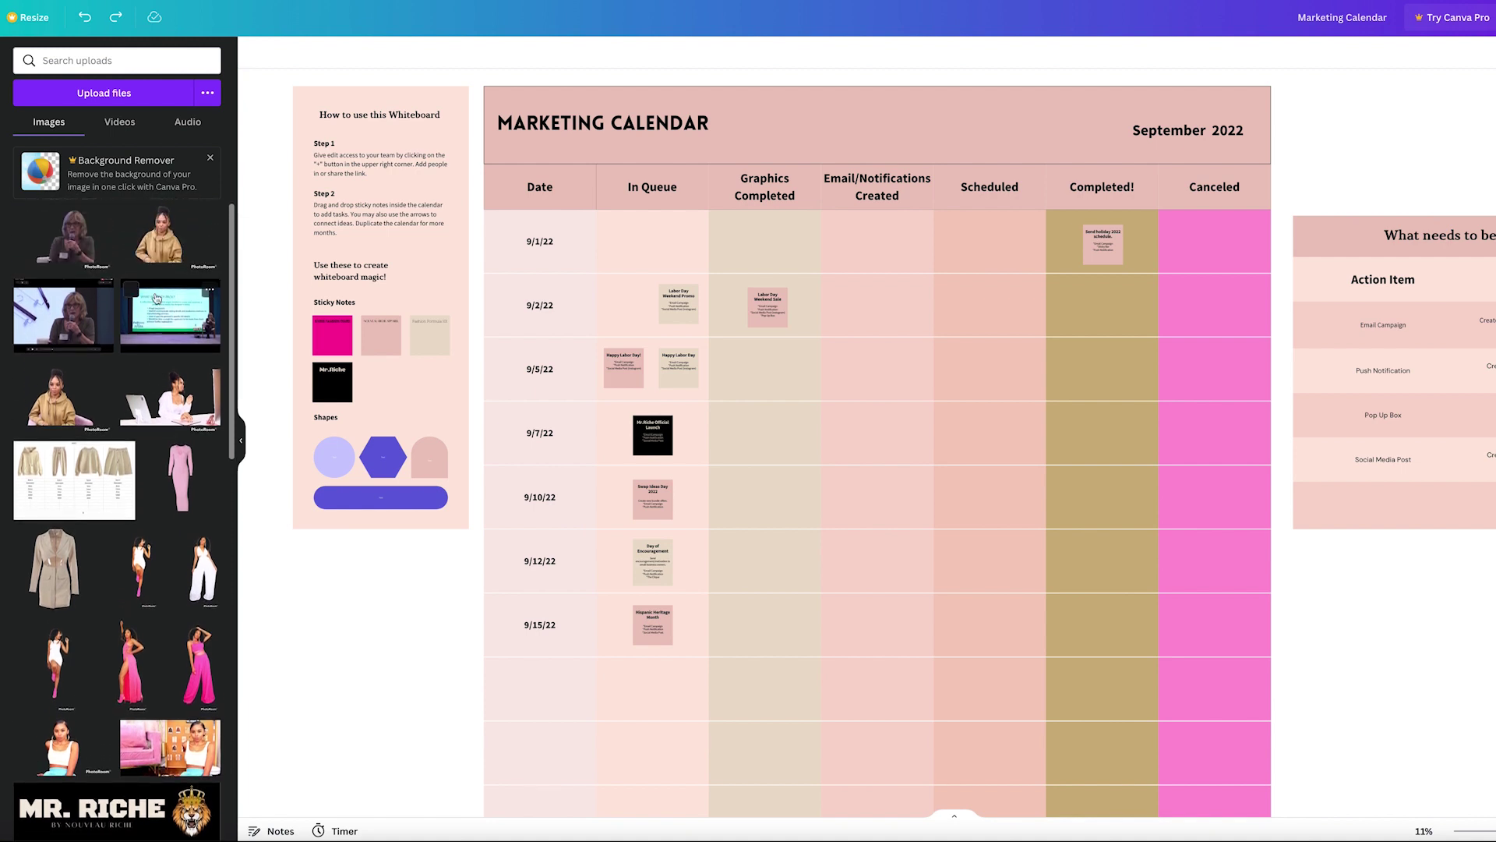
scroll(164, 299, up, 1)
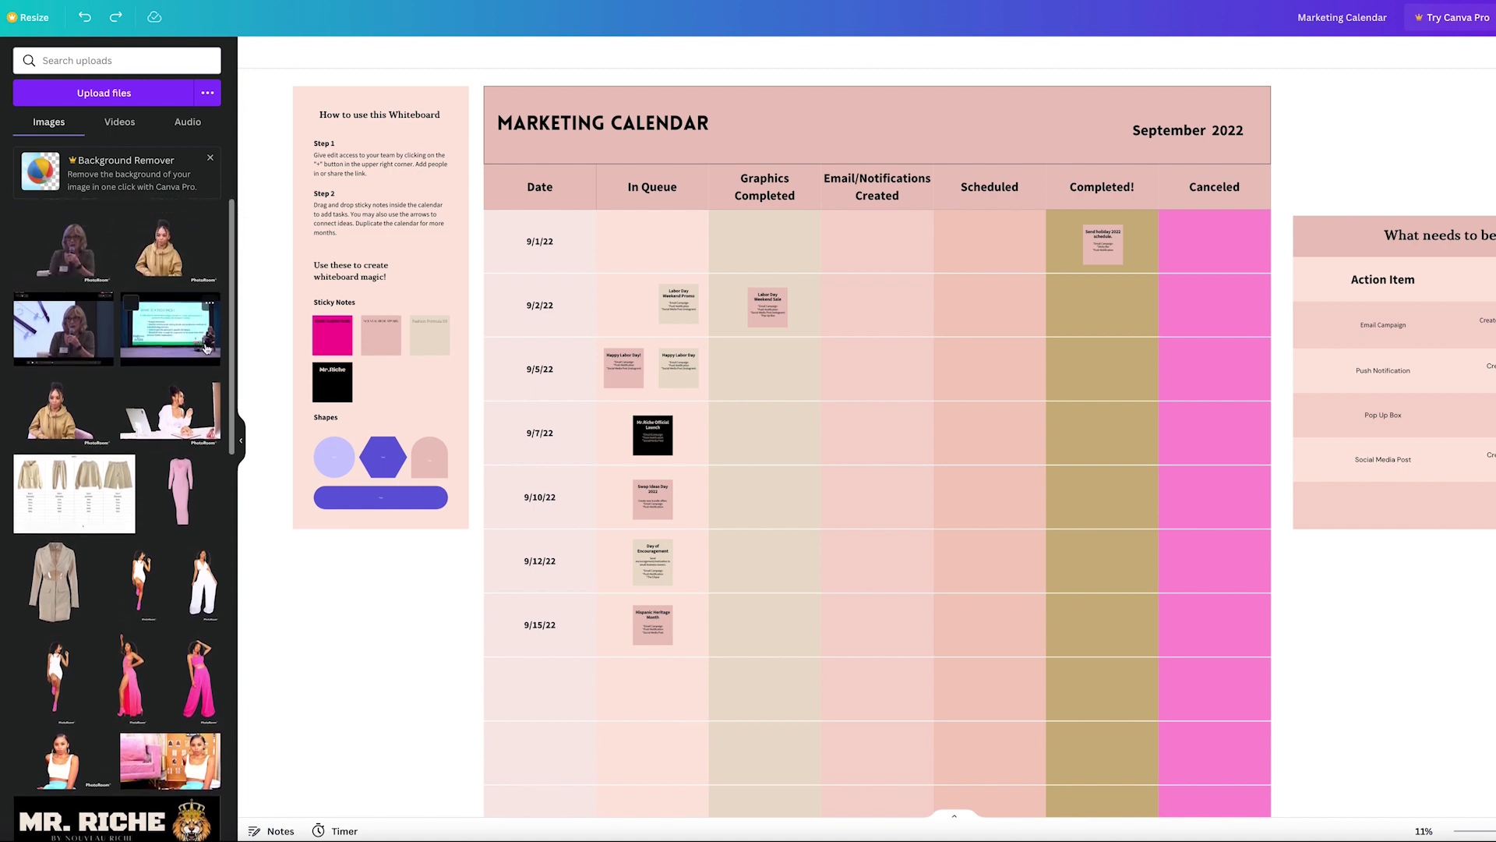
click(125, 666)
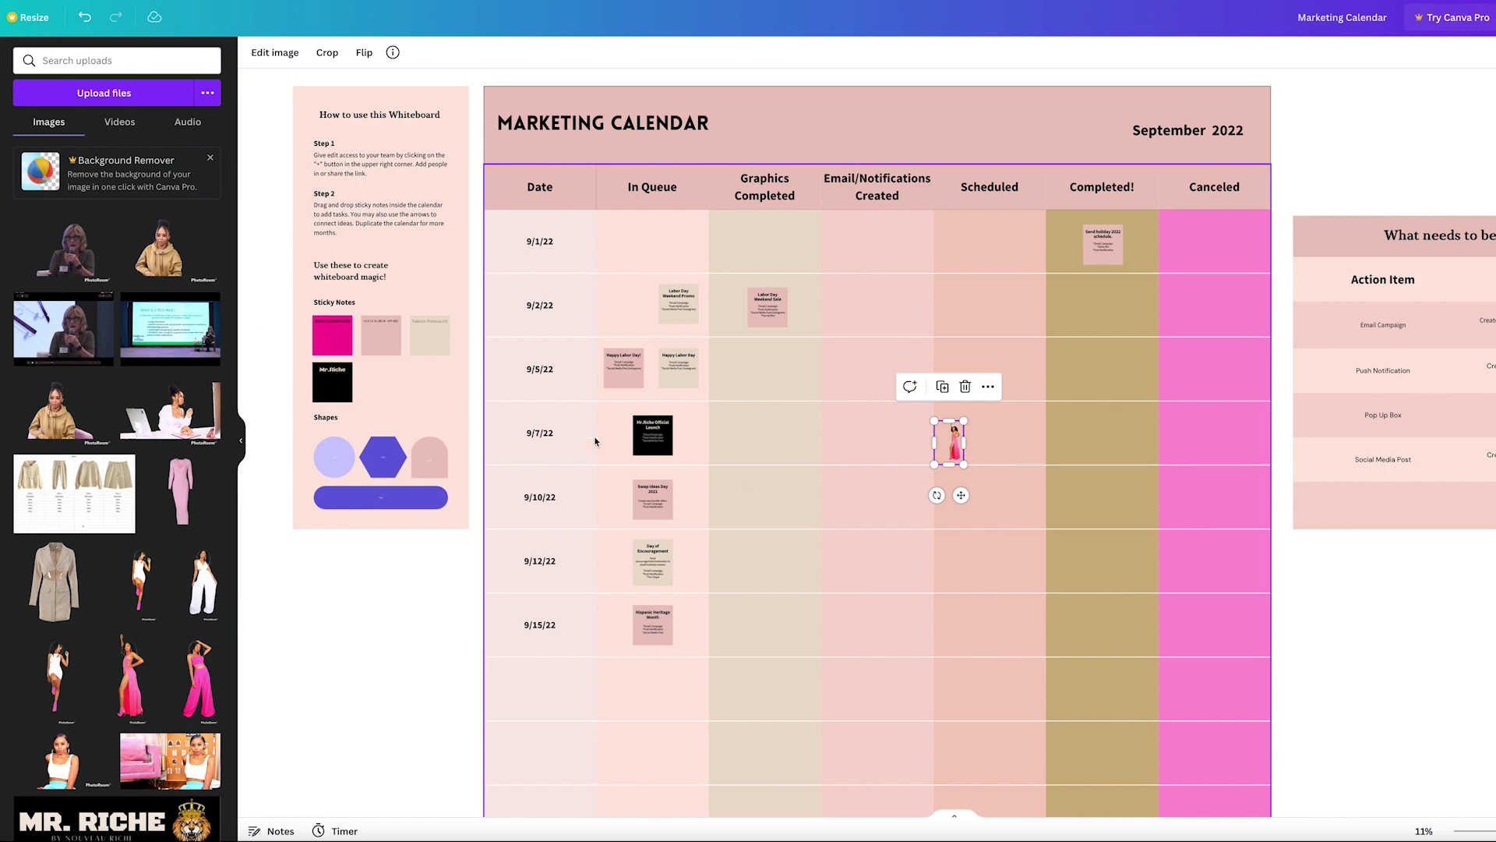
click(241, 443)
scroll(848, 452, up, 1)
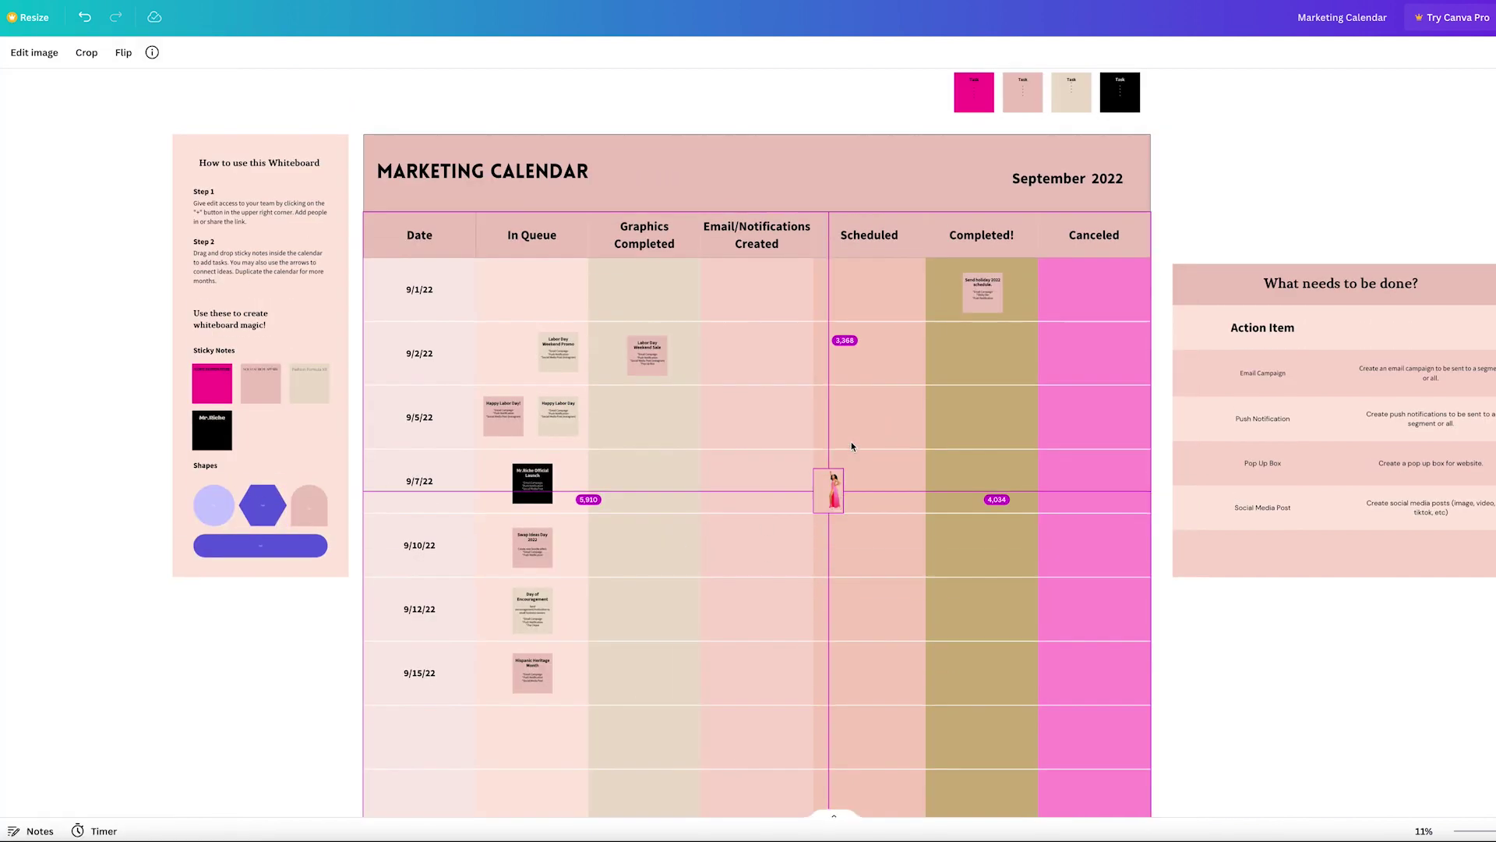
Crop the empty margins and watermark off the pink gown photo and enlarge it to fill the 9/7/22 row's height.
scroll(849, 442, up, 5)
scroll(847, 687, down, 2)
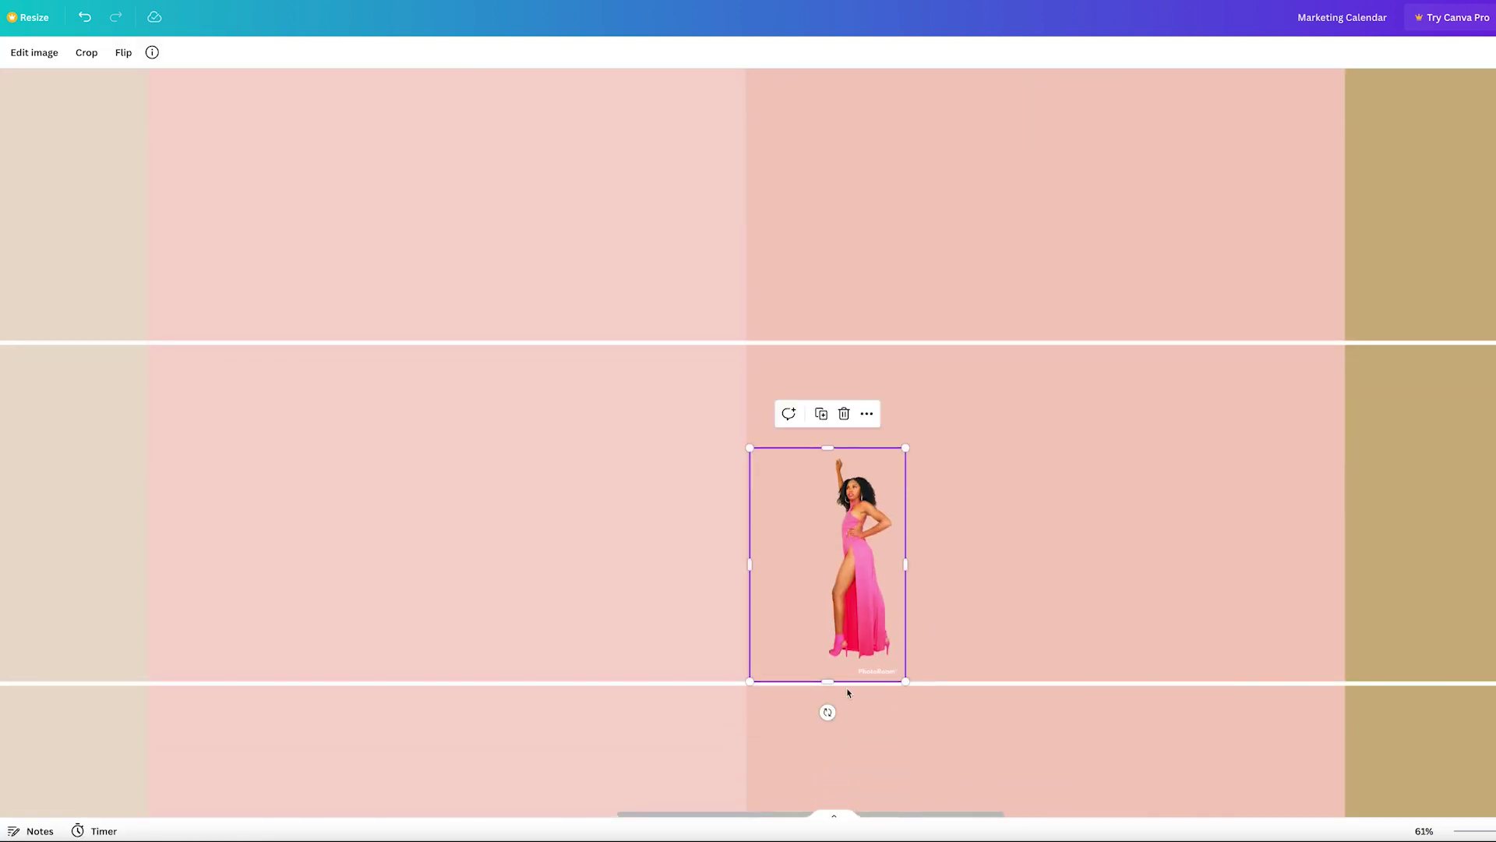
drag(827, 681, 828, 661)
drag(827, 447, 827, 454)
drag(750, 556, 814, 557)
drag(906, 453, 958, 347)
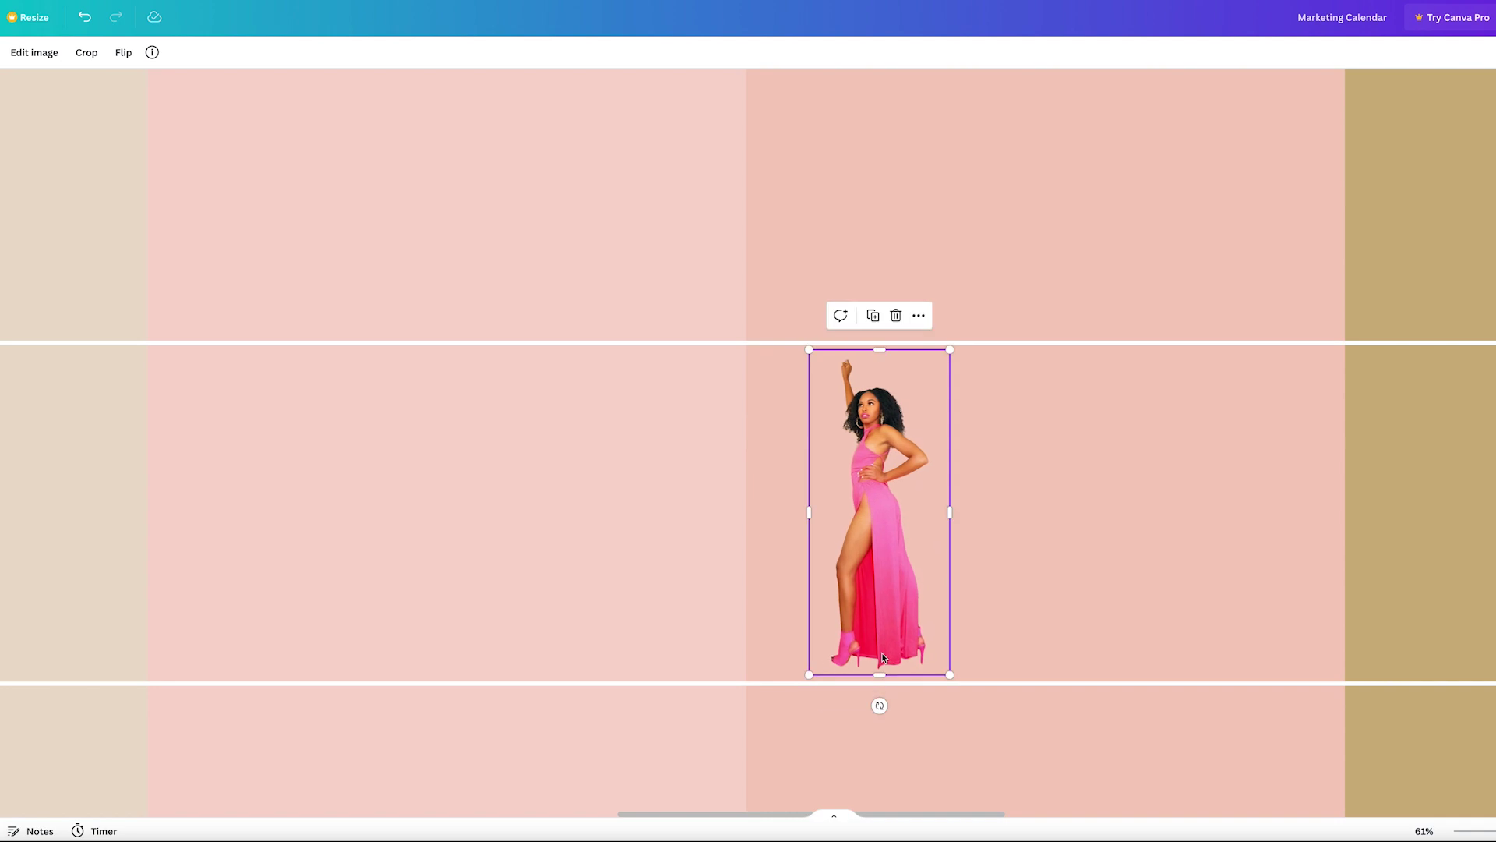
Move the pink gown photo to In Queue on the 9/5/22 row, then advance it through Graphics Completed to Scheduled.
scroll(662, 530, down, 5)
scroll(662, 530, down, 2)
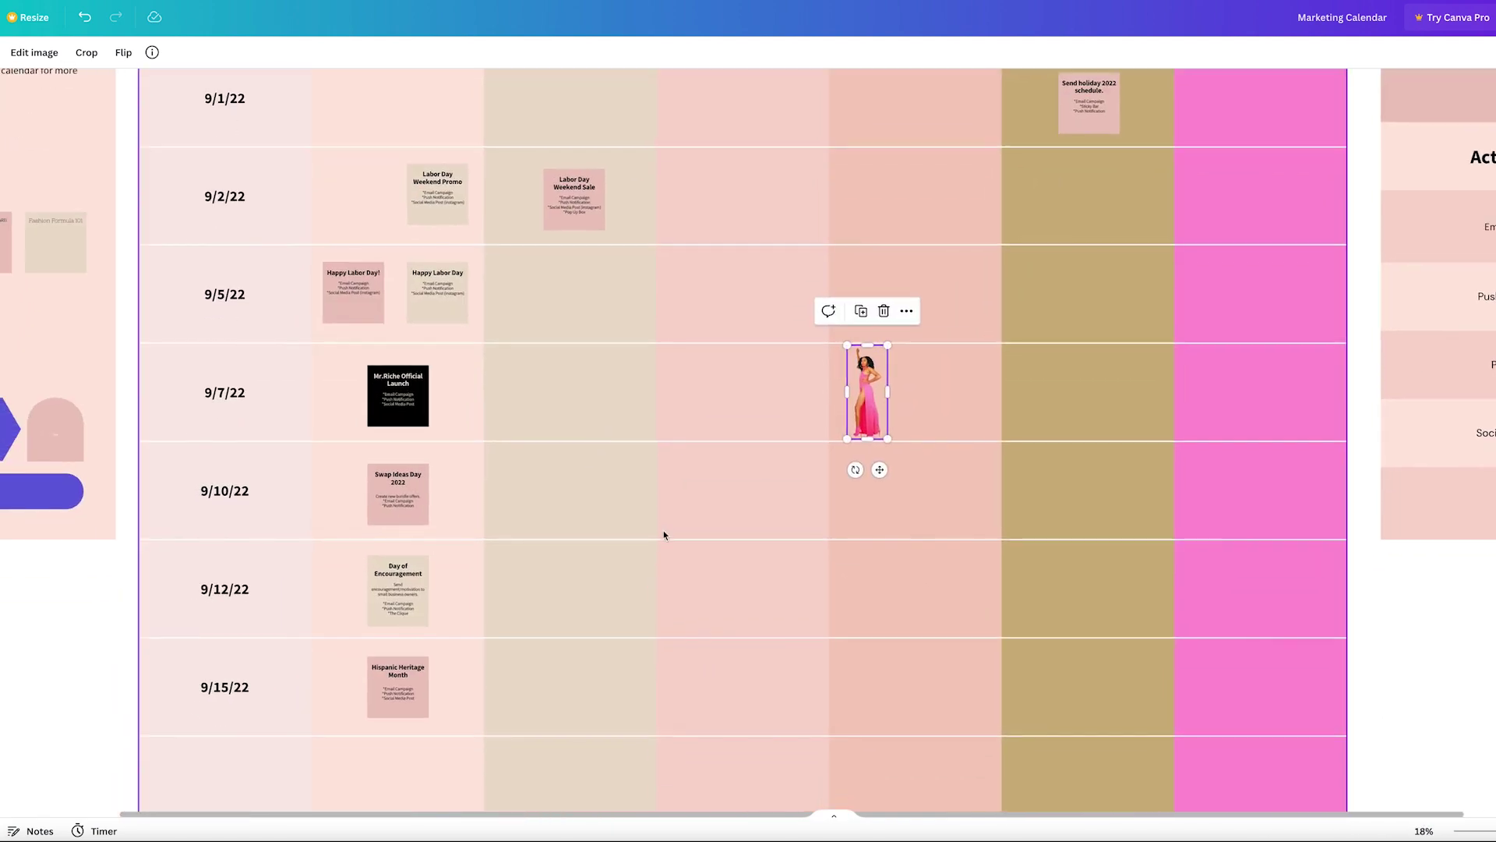
drag(868, 390, 395, 292)
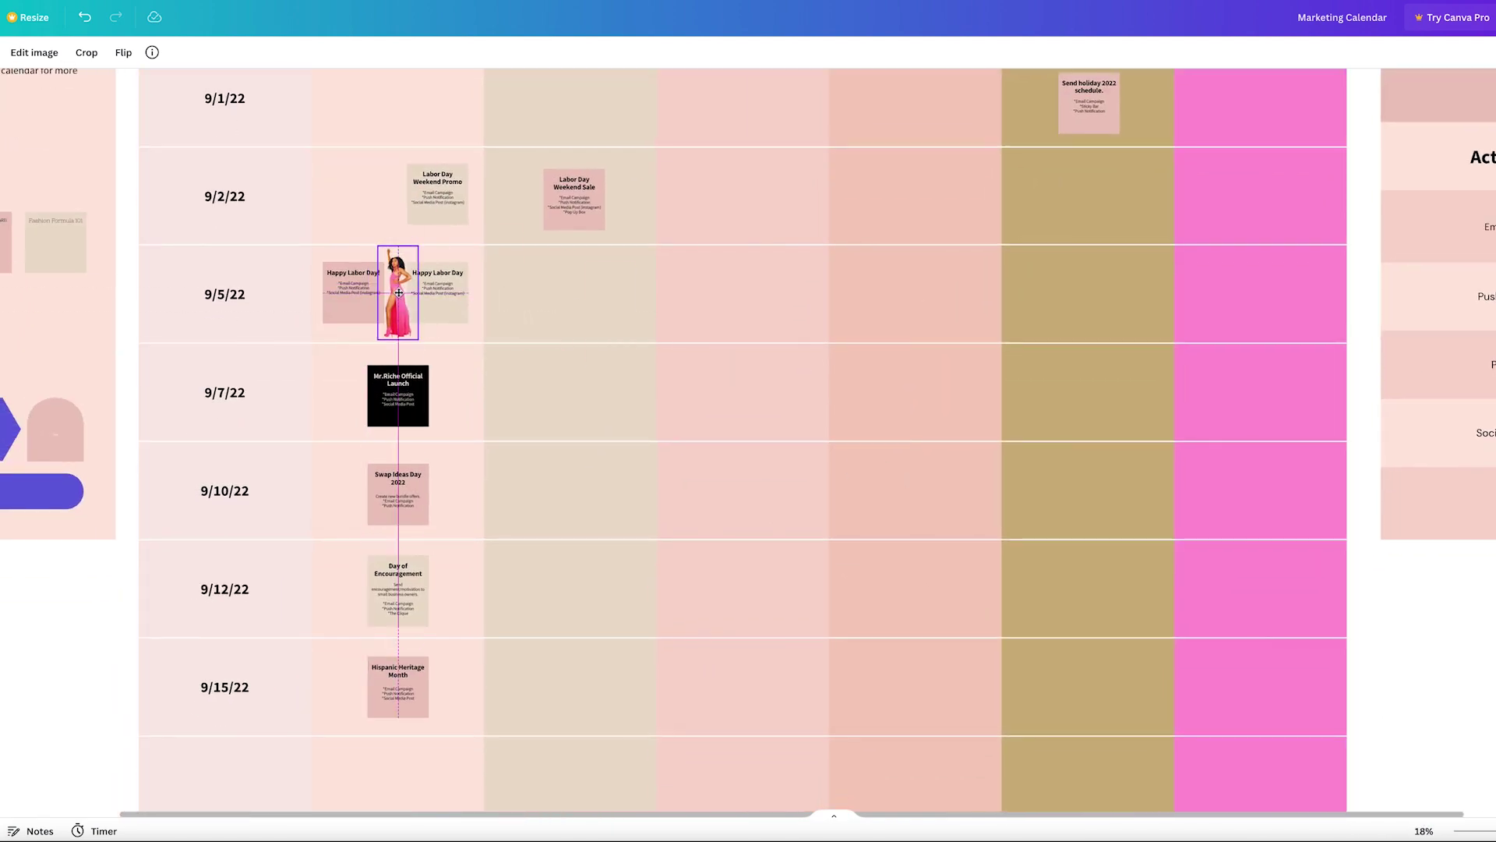
scroll(603, 287, up, 2)
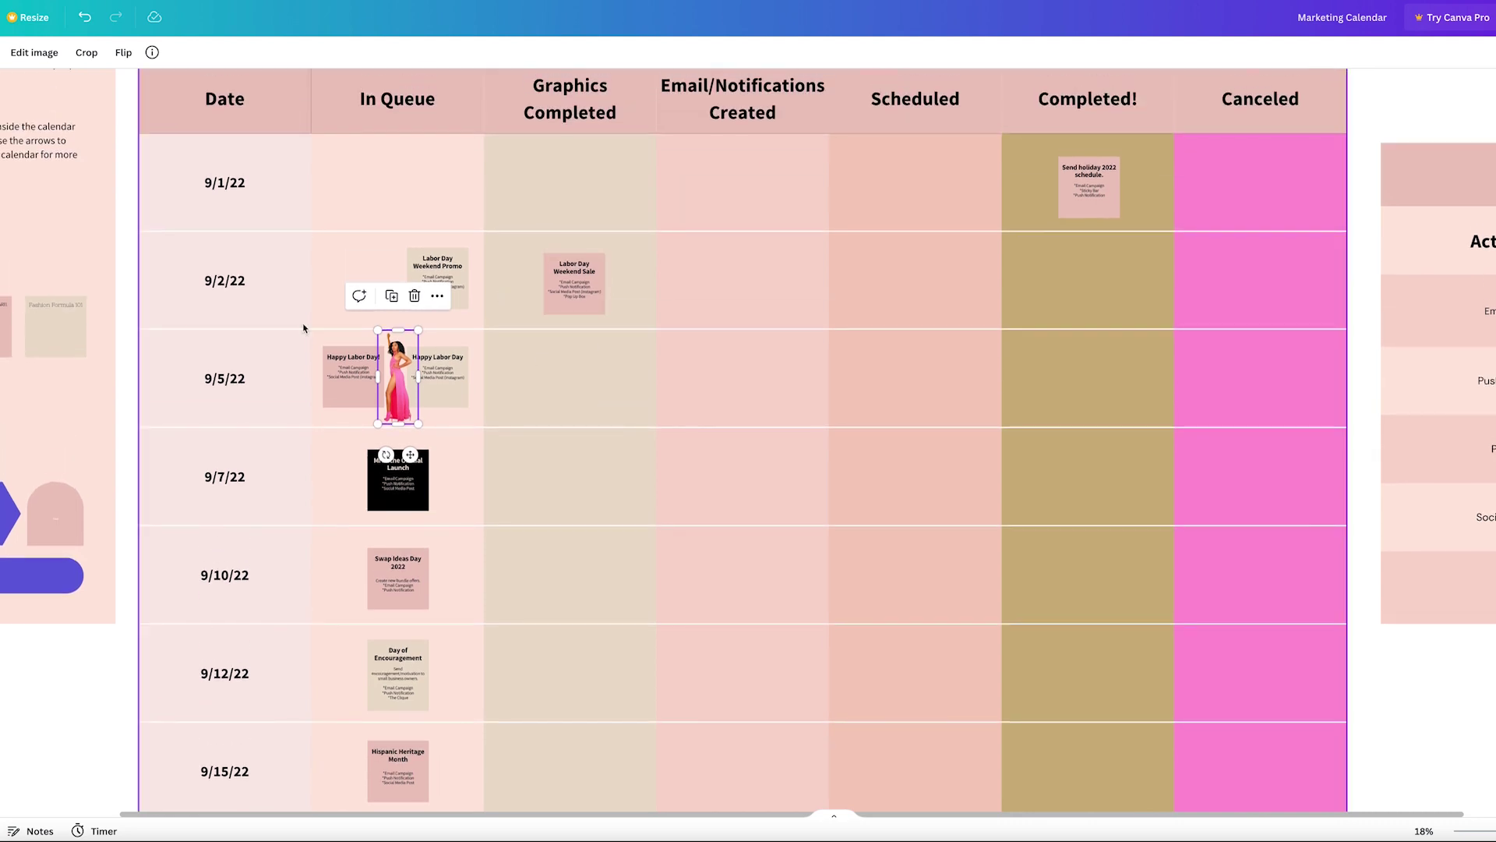
drag(399, 384, 574, 386)
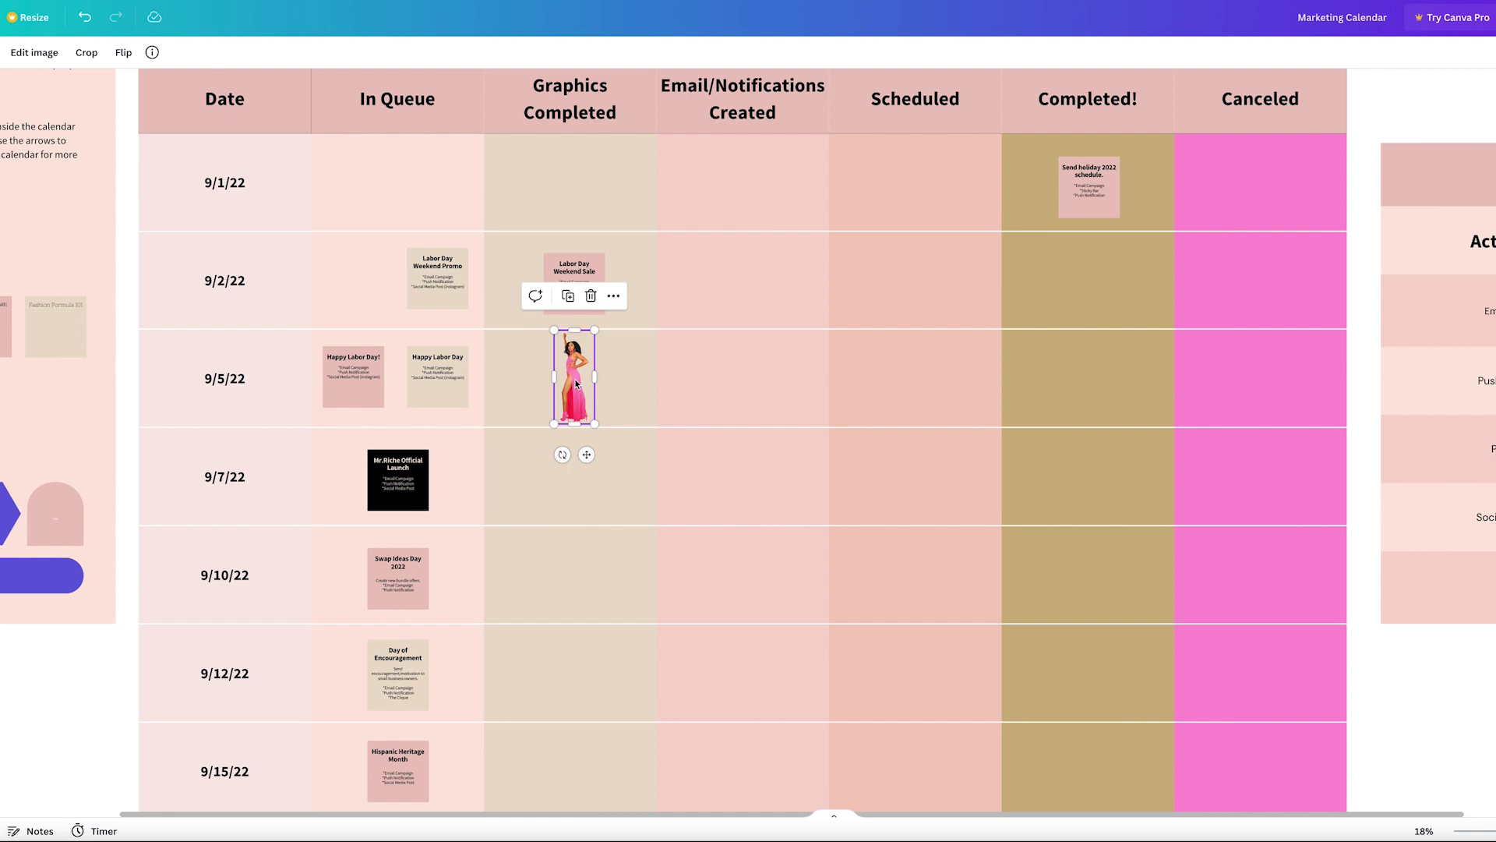
drag(576, 381, 918, 388)
click(1363, 435)
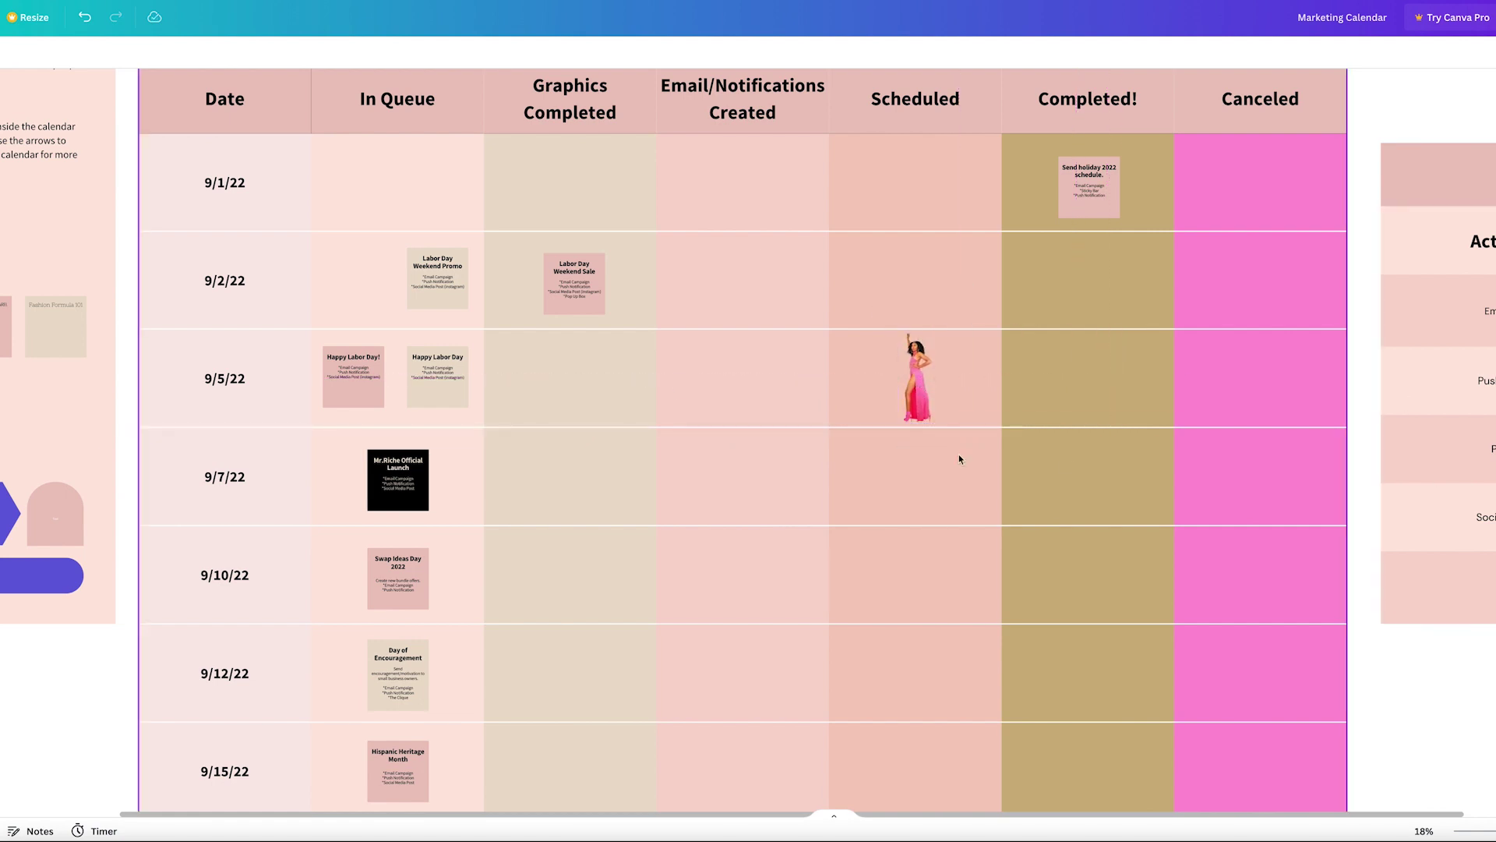
Paste the photo of the woman in the white dress and place it under Graphics Completed on the 9/10/22 row.
scroll(1000, 379, down, 1)
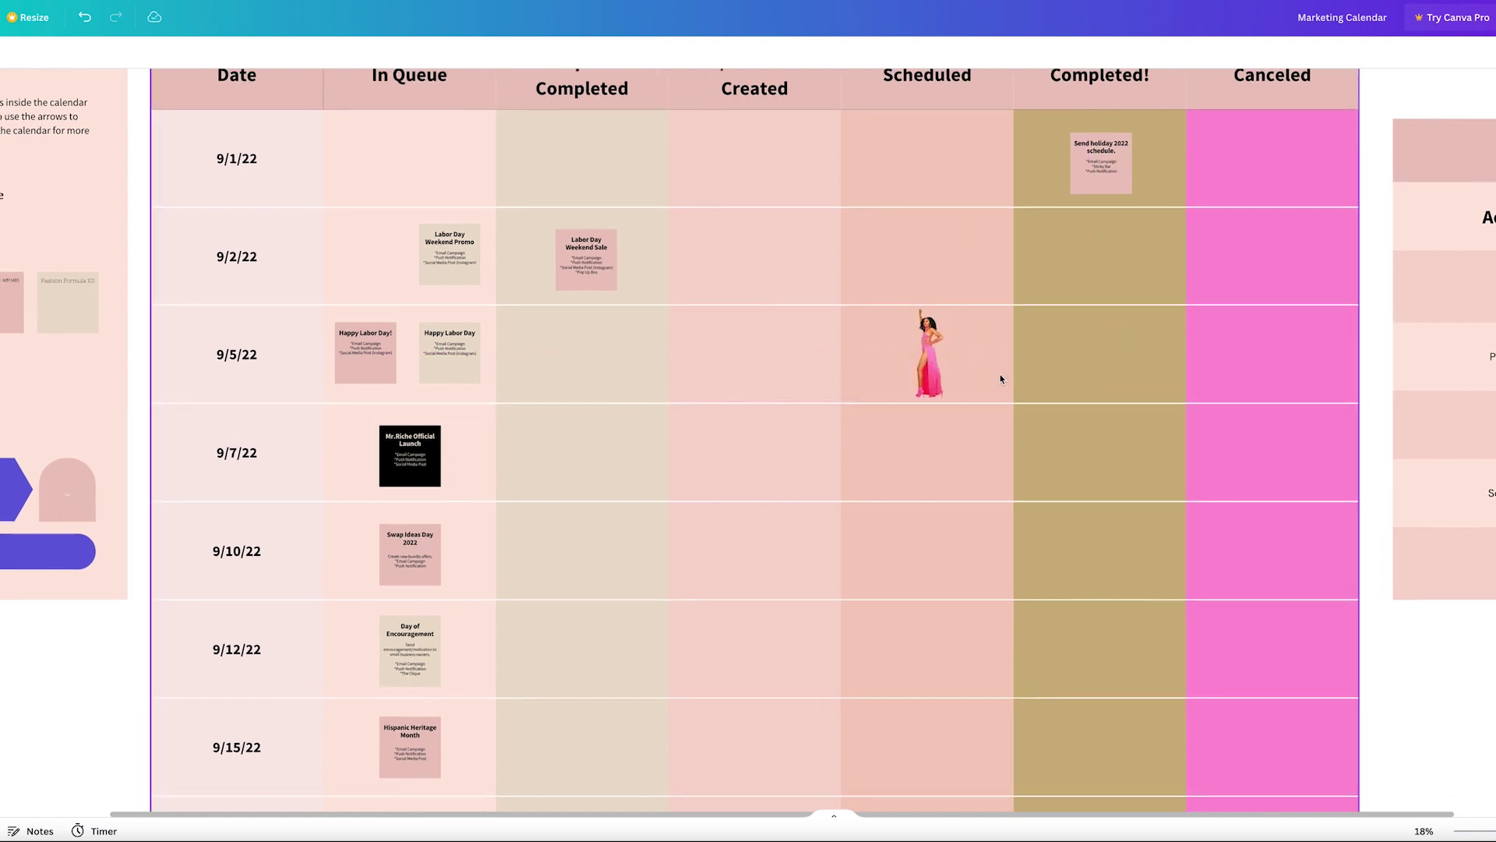
key(ctrl+v)
drag(835, 459, 599, 548)
click(1474, 621)
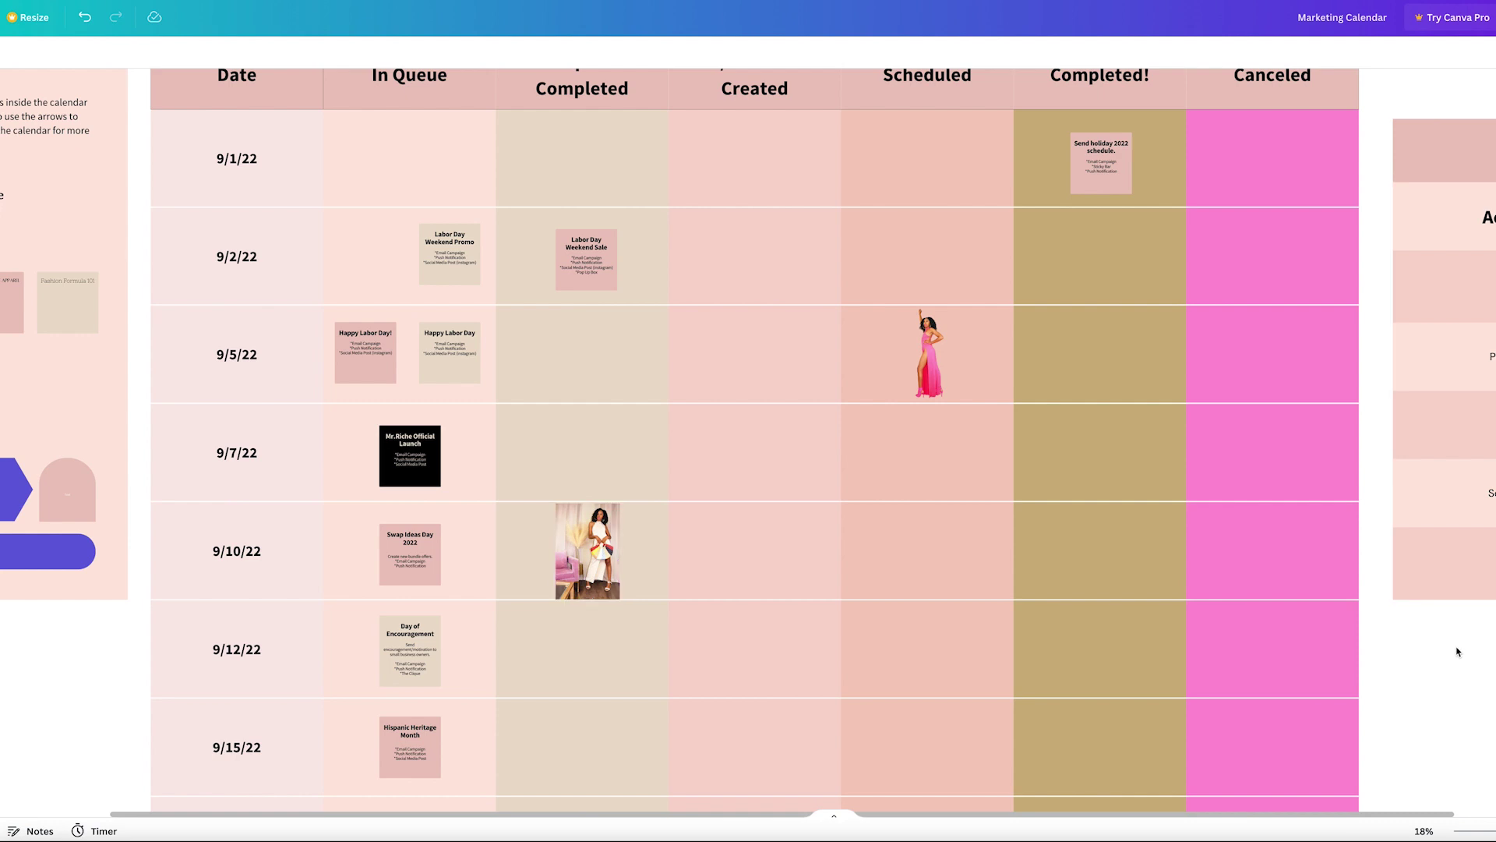
Look over the calendar's status columns, task notes and placed photos.
scroll(784, 618, down, 1)
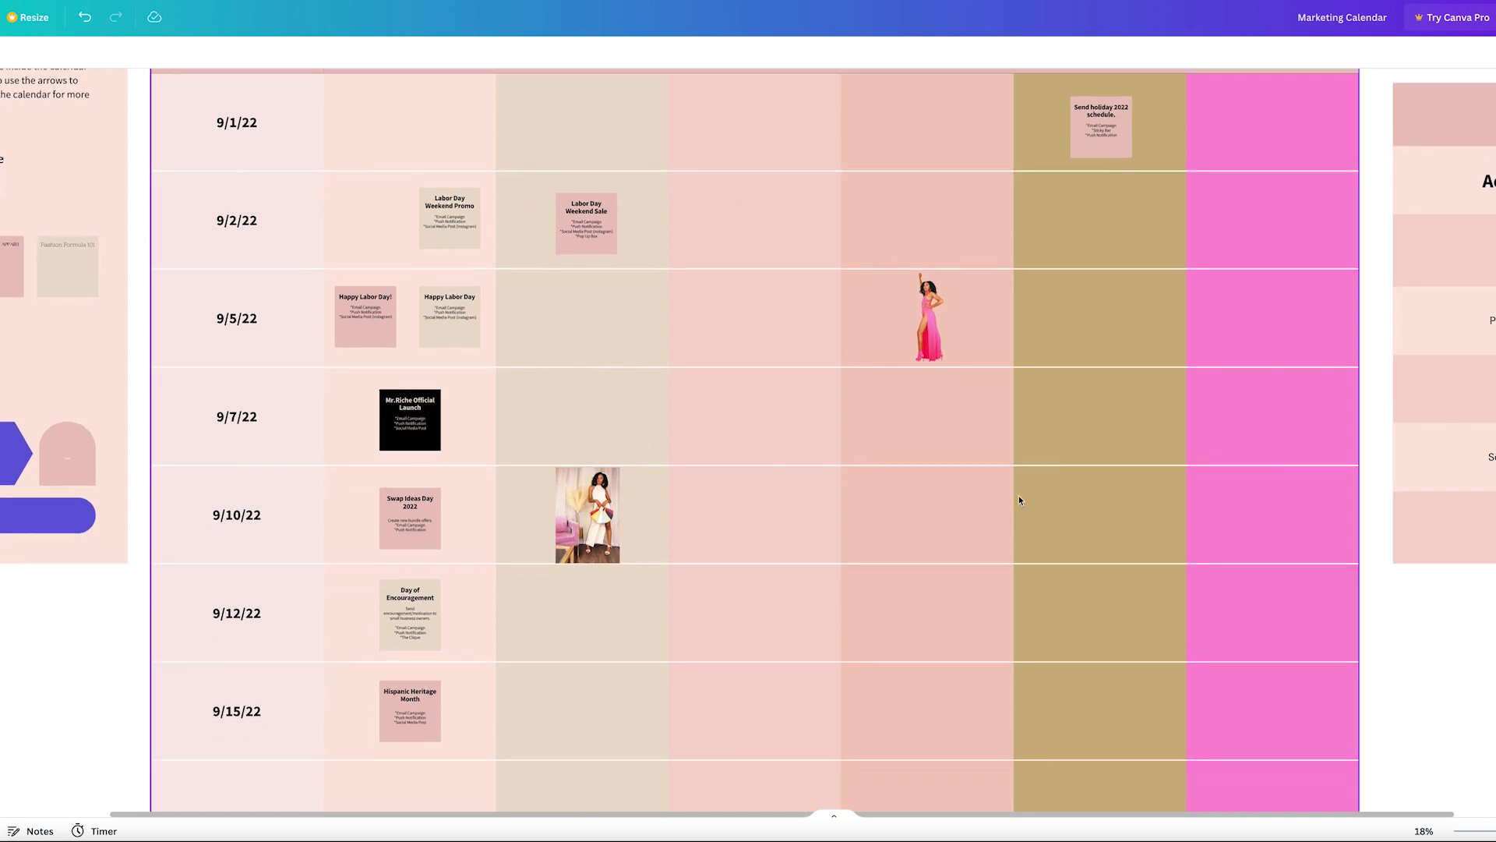
scroll(638, 441, up, 3)
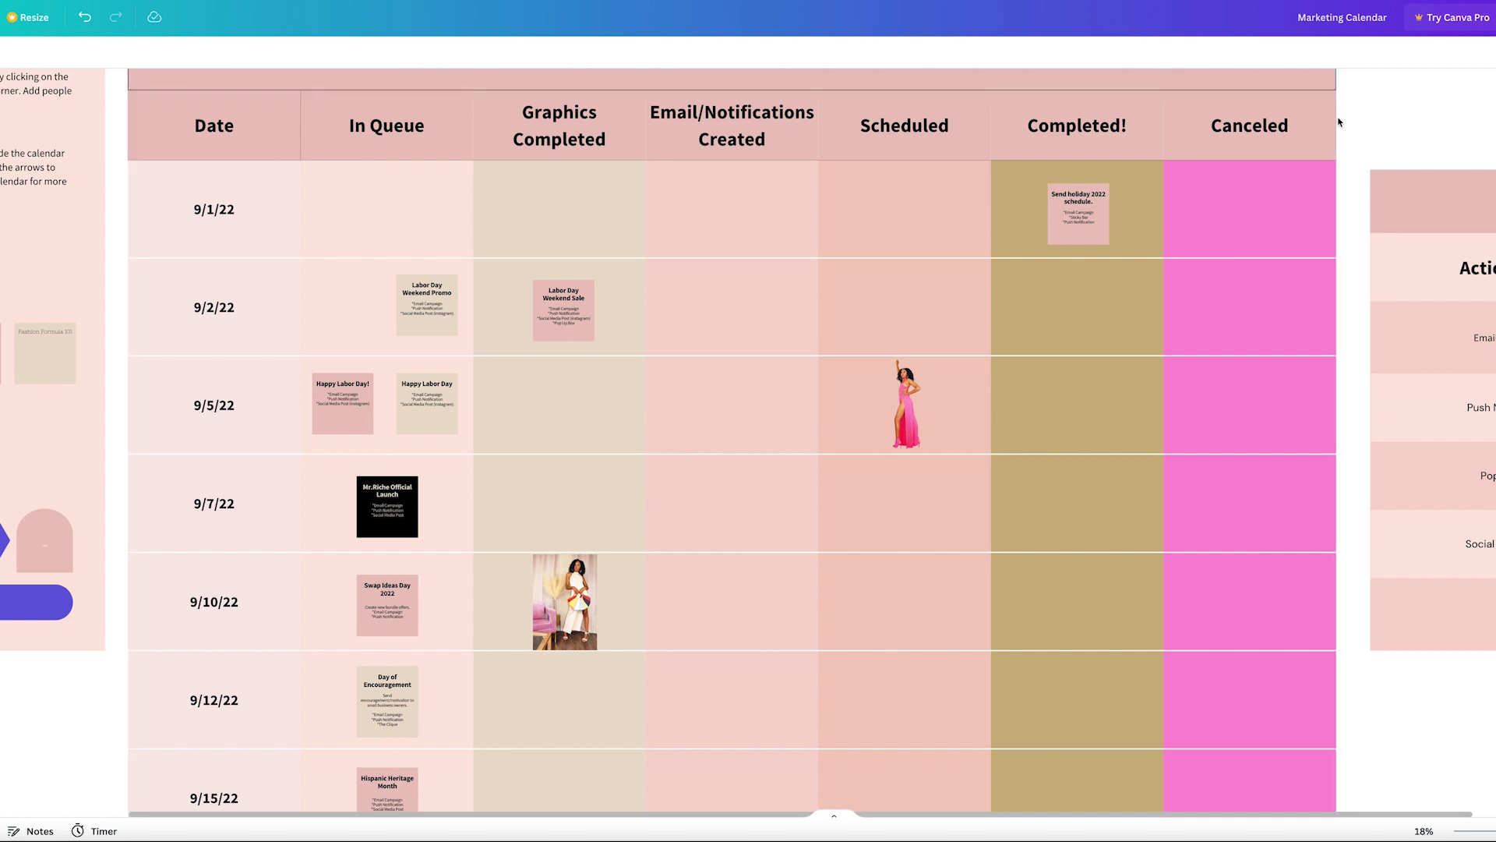
scroll(752, 375, down, 3)
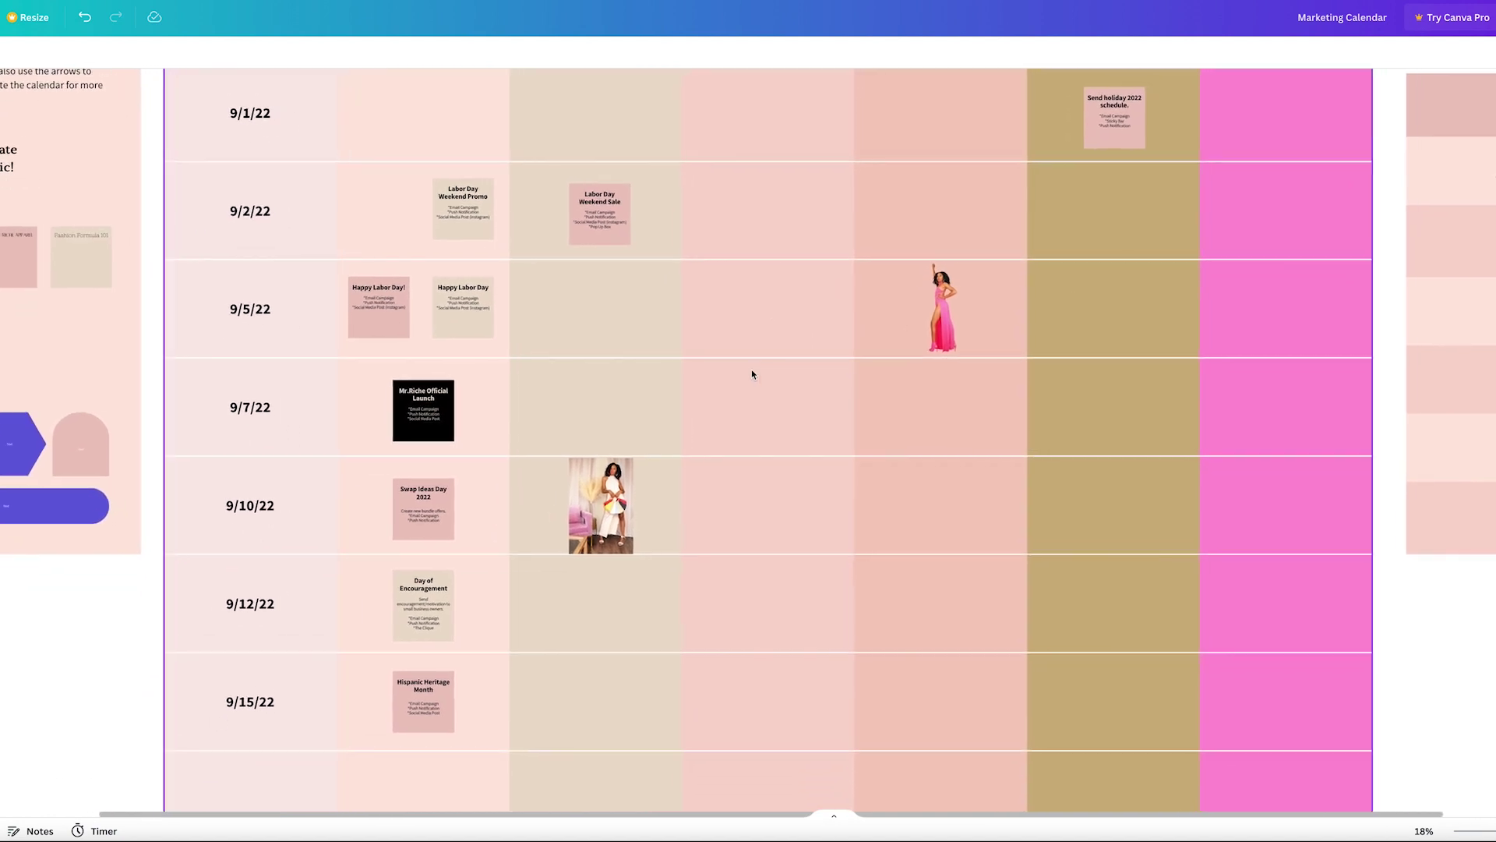
scroll(752, 374, up, 3)
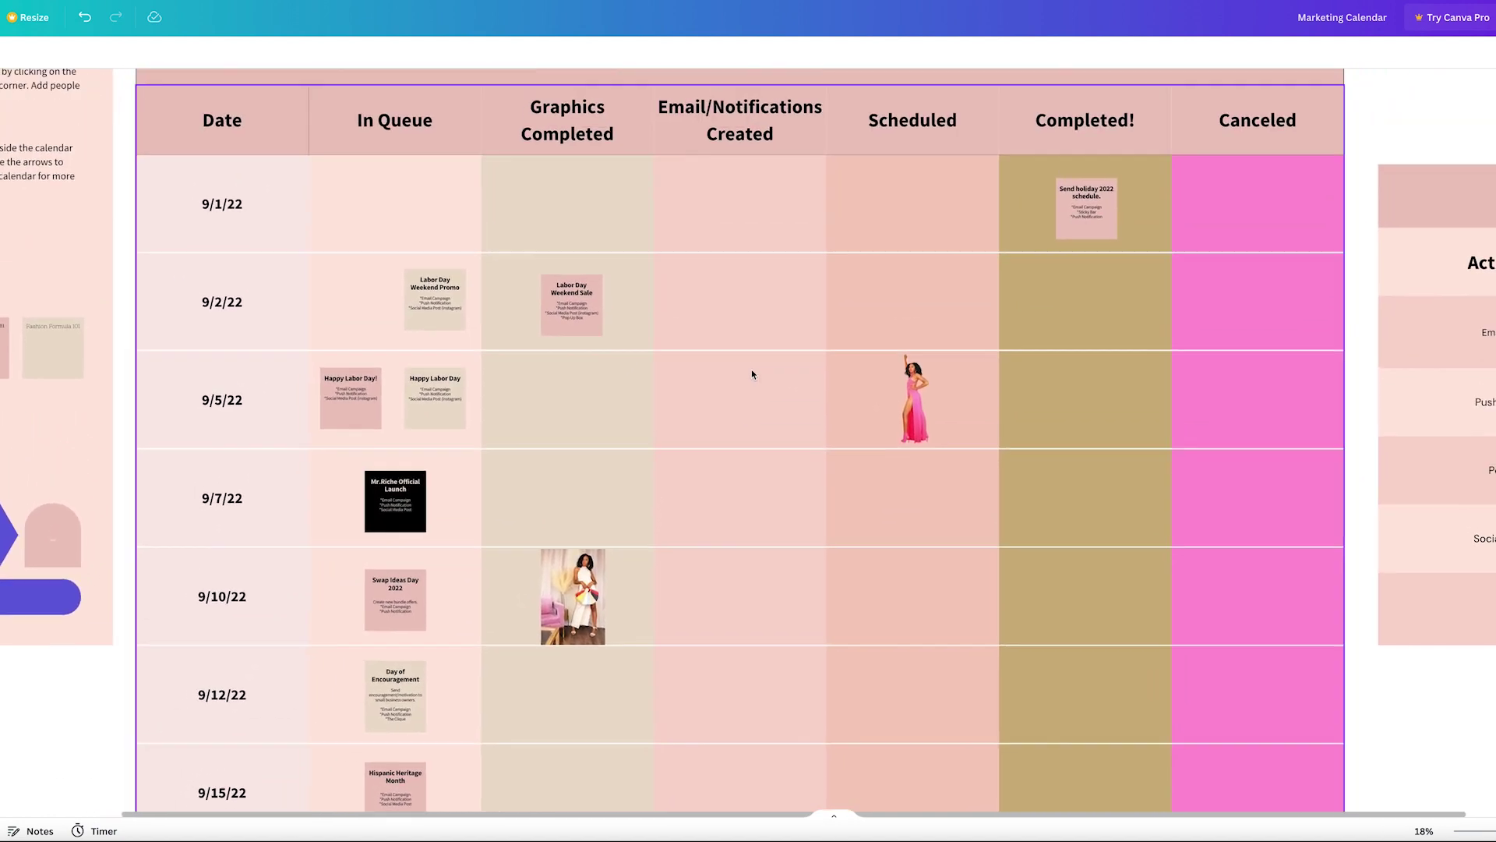
scroll(752, 374, down, 2)
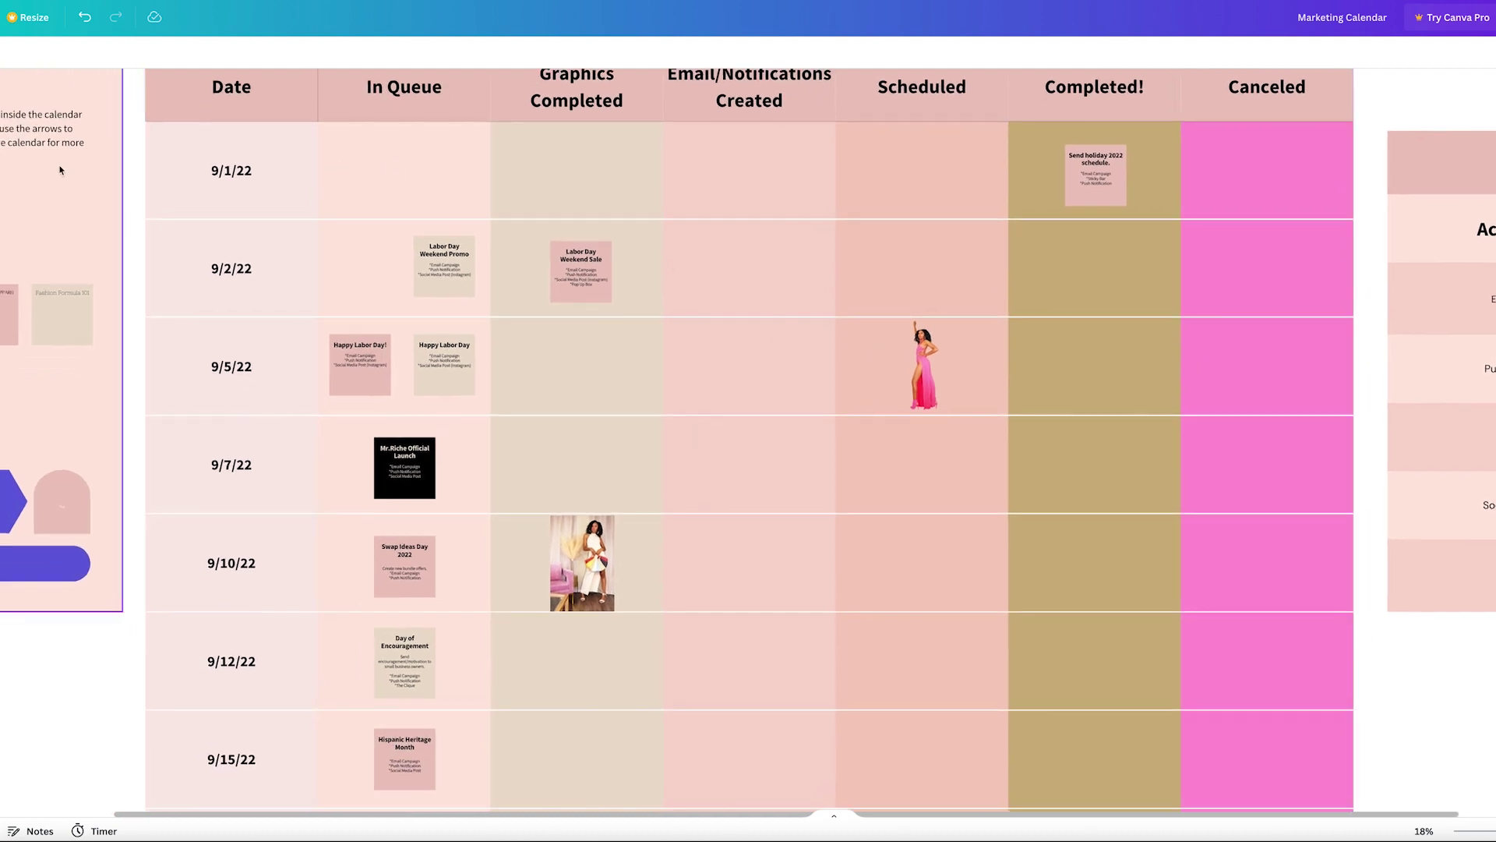
scroll(881, 335, up, 1)
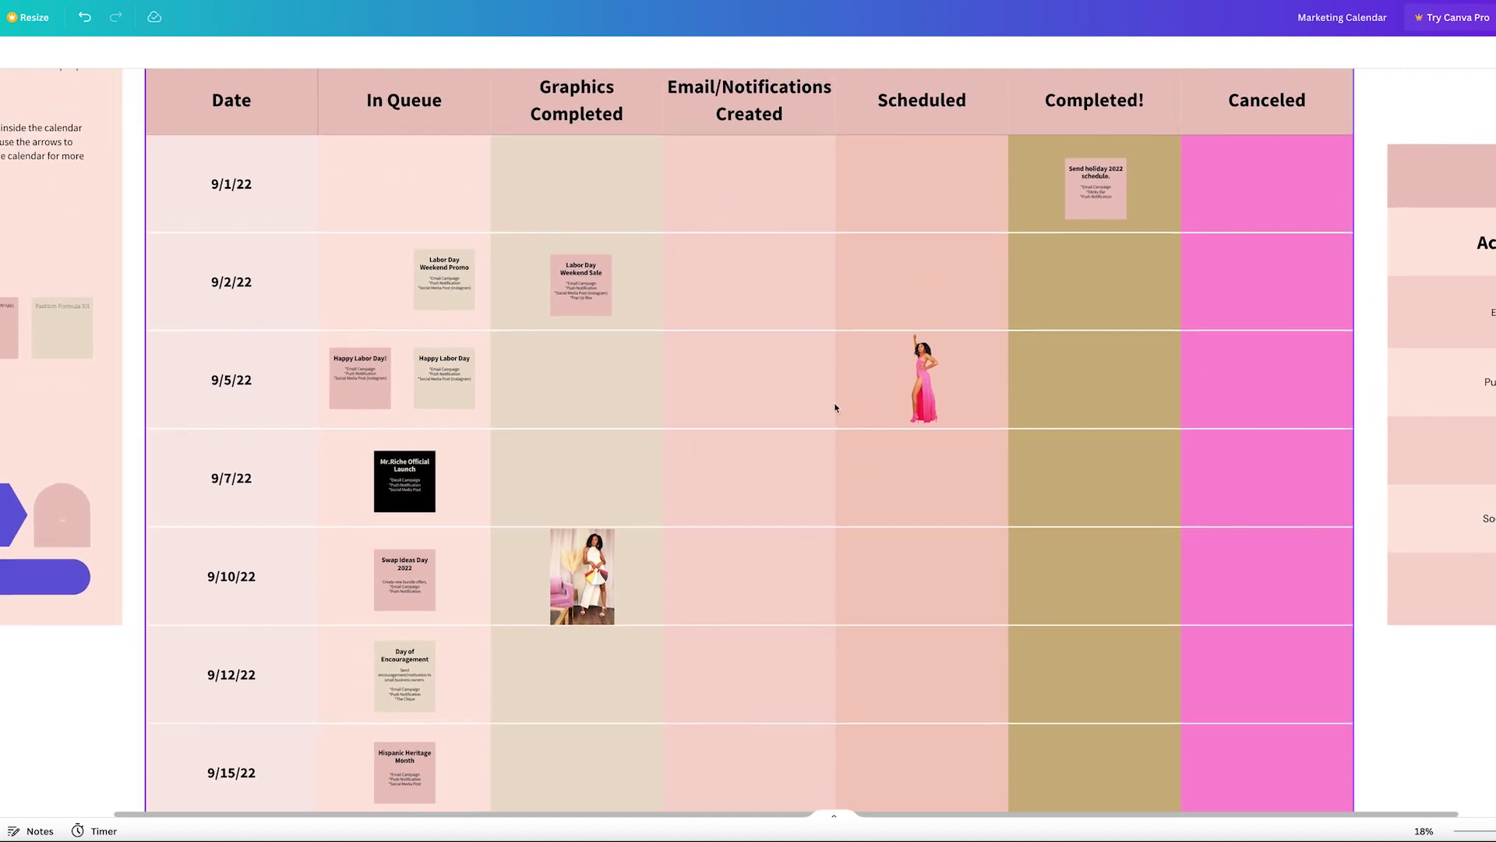
scroll(834, 406, down, 8)
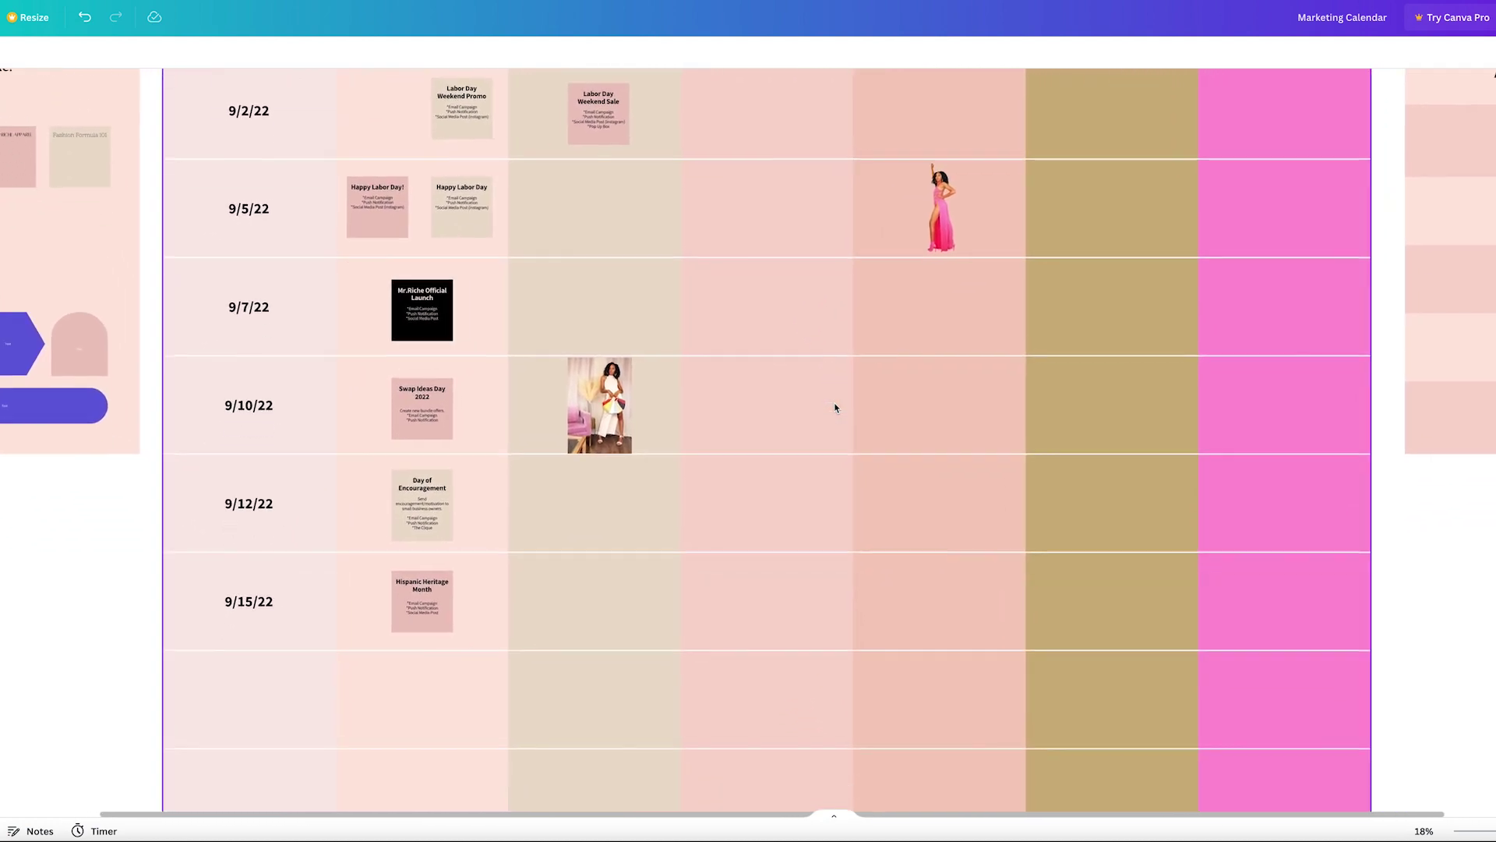
scroll(835, 406, down, 5)
scroll(992, 434, up, 7)
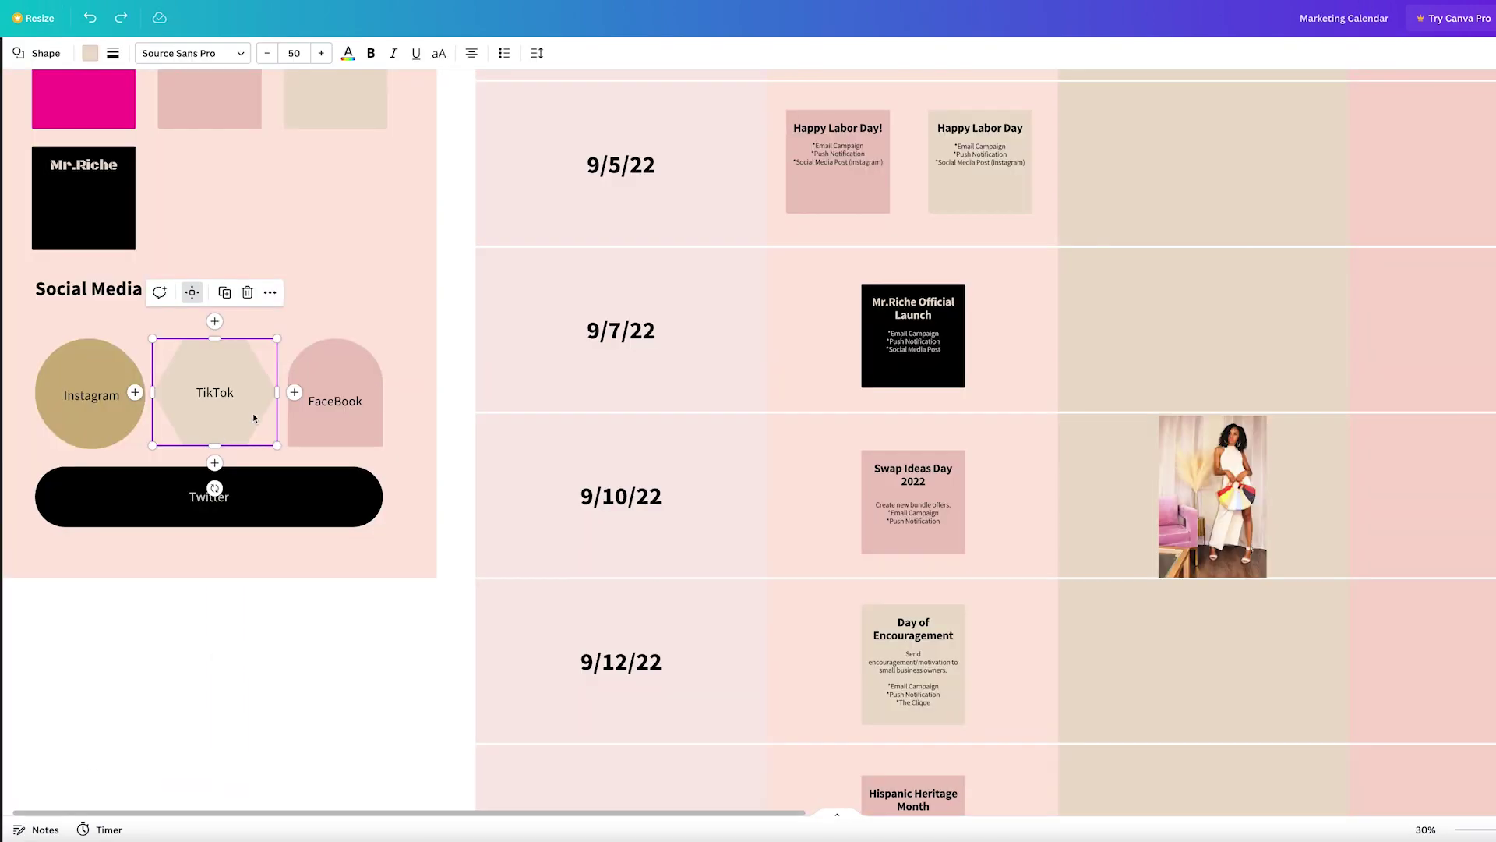
Duplicate the TikTok hexagon, place the copy beside the 9/10/22 photo and enlarge it to the row's height.
click(224, 292)
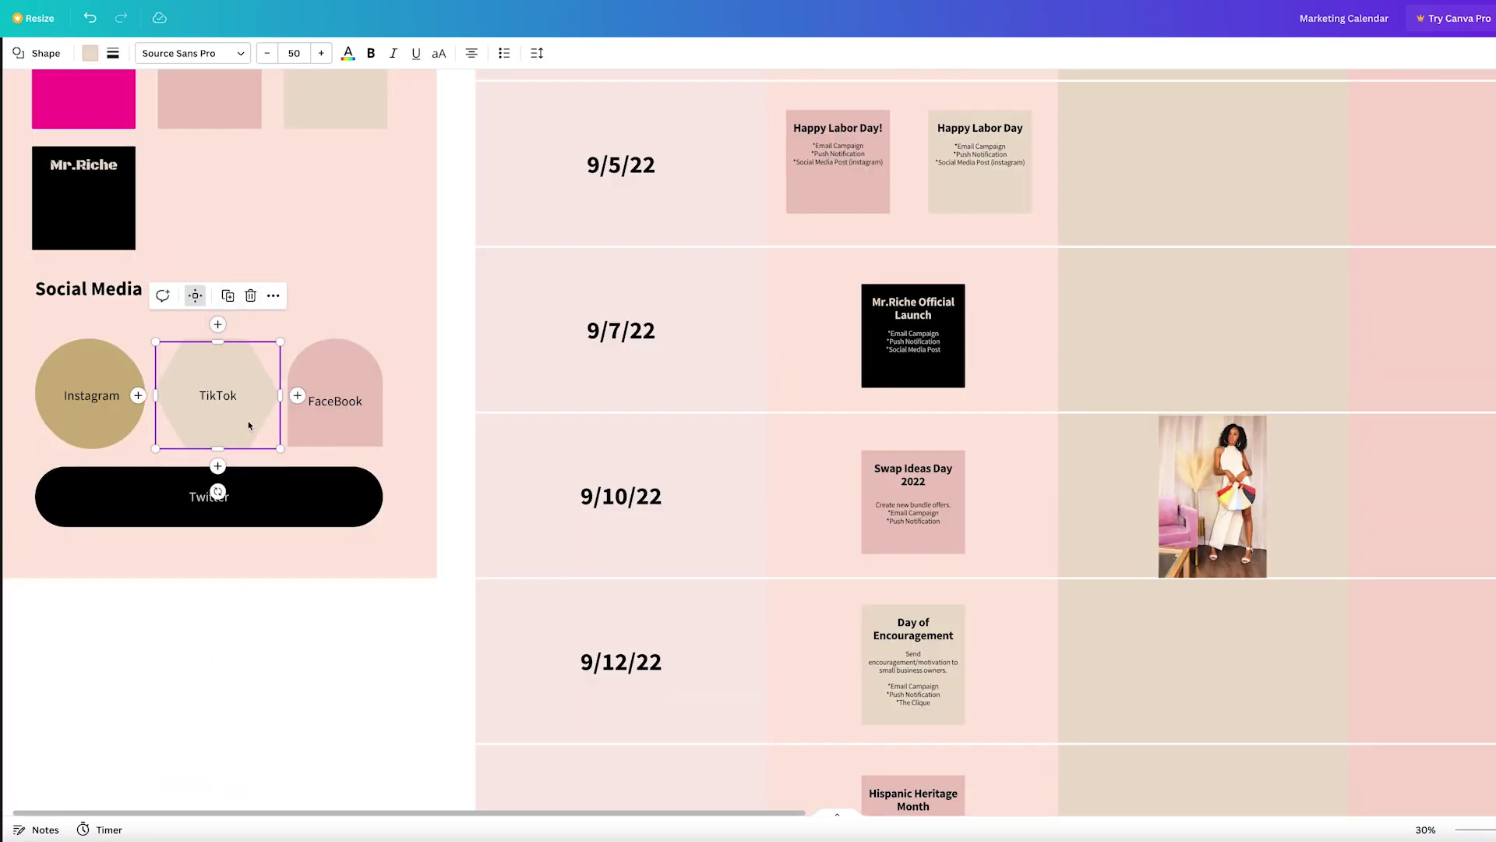
drag(226, 406, 1484, 533)
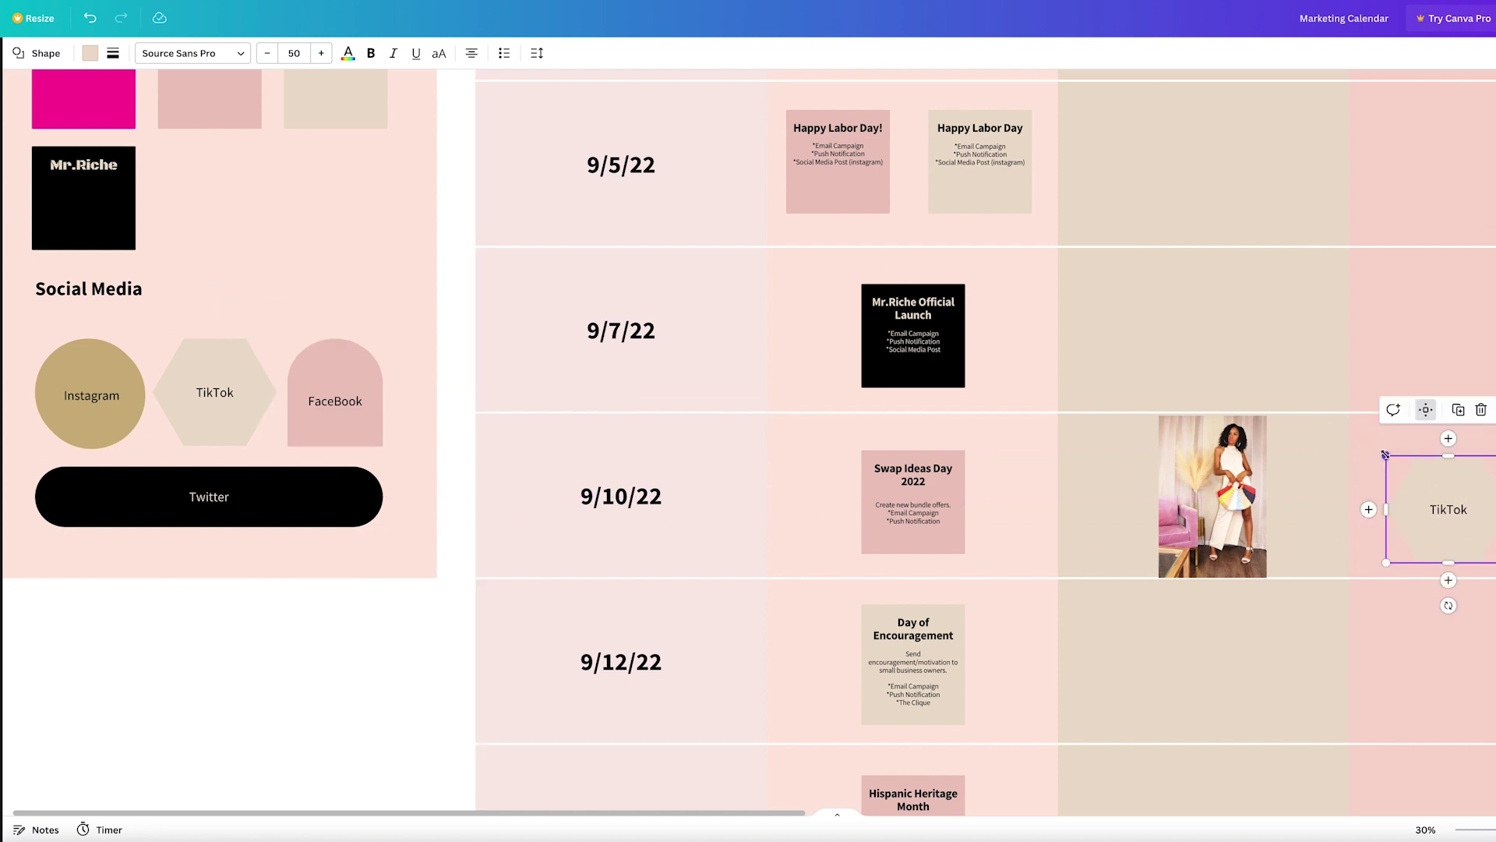
drag(1385, 456, 1339, 416)
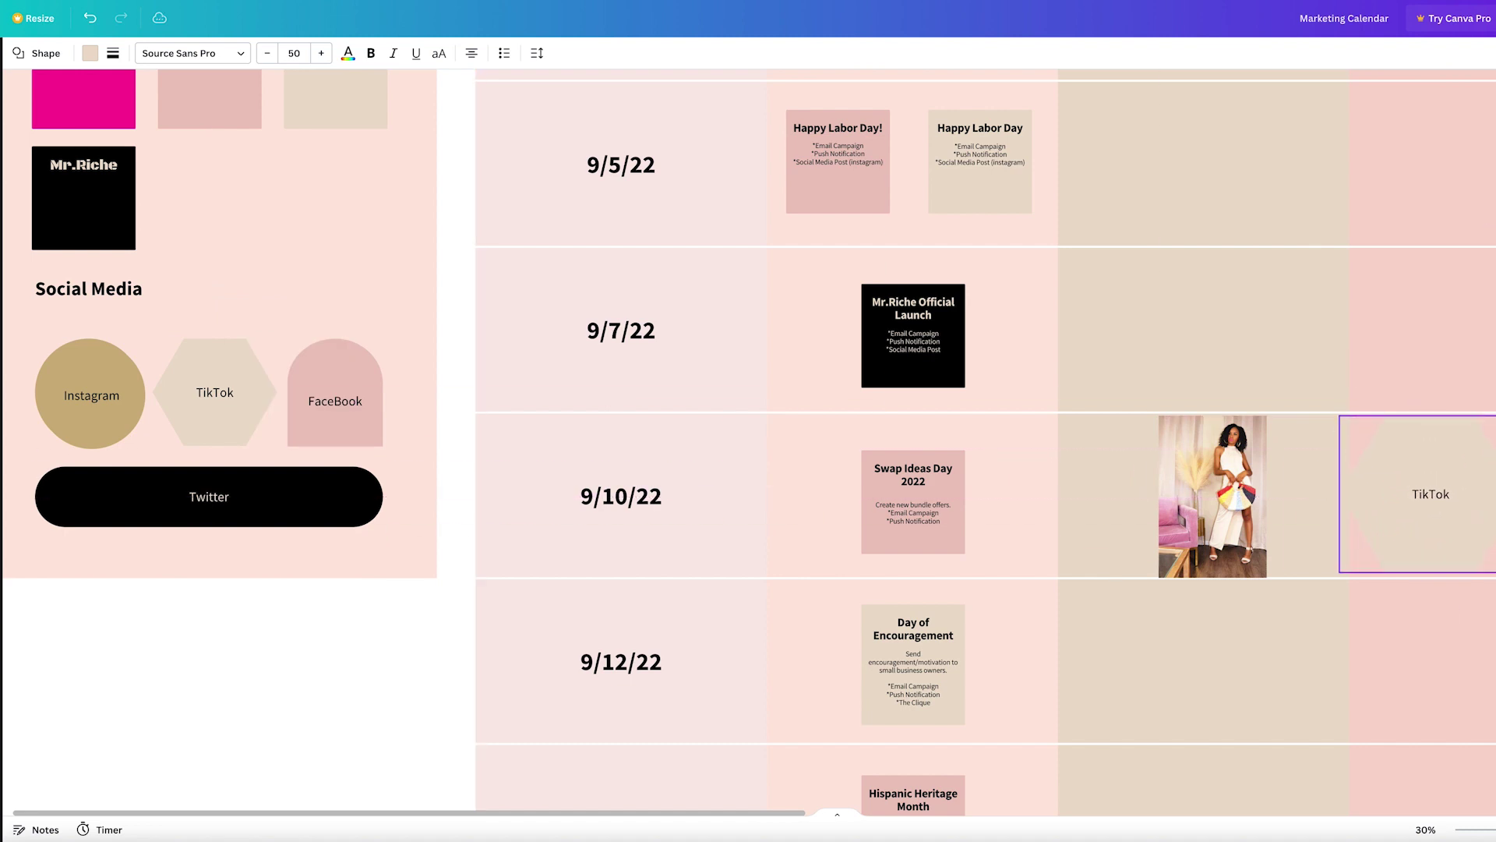
Move the TikTok hexagon copy over the white dress photo on the 9/10/22 row and send it backward behind the photo.
mouse_move(1228, 499)
mouse_down()
mouse_move(1443, 502)
mouse_move(1202, 501)
mouse_move(1218, 497)
mouse_up()
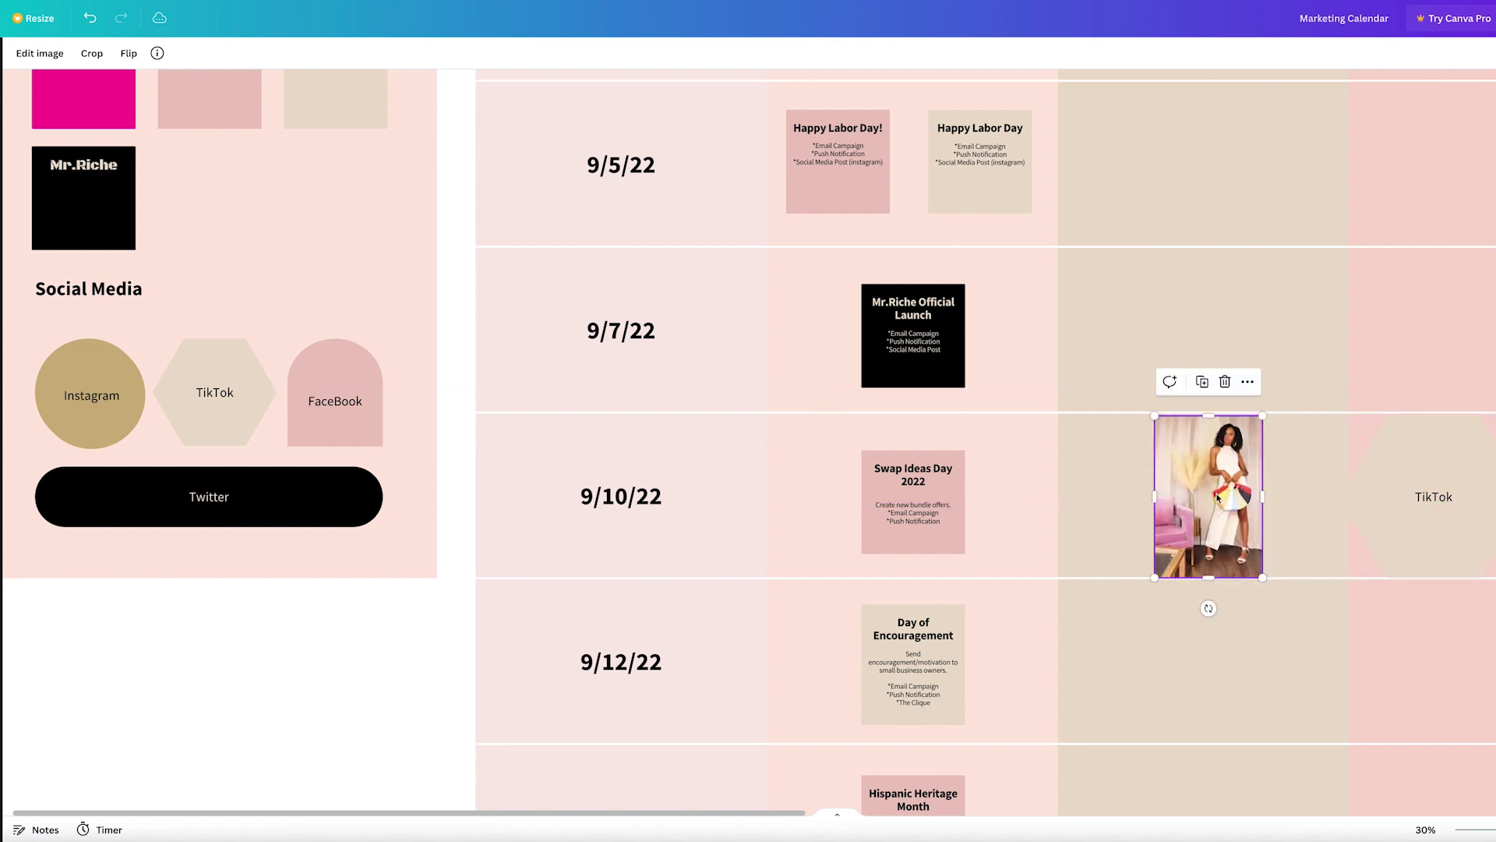
right_click(1218, 496)
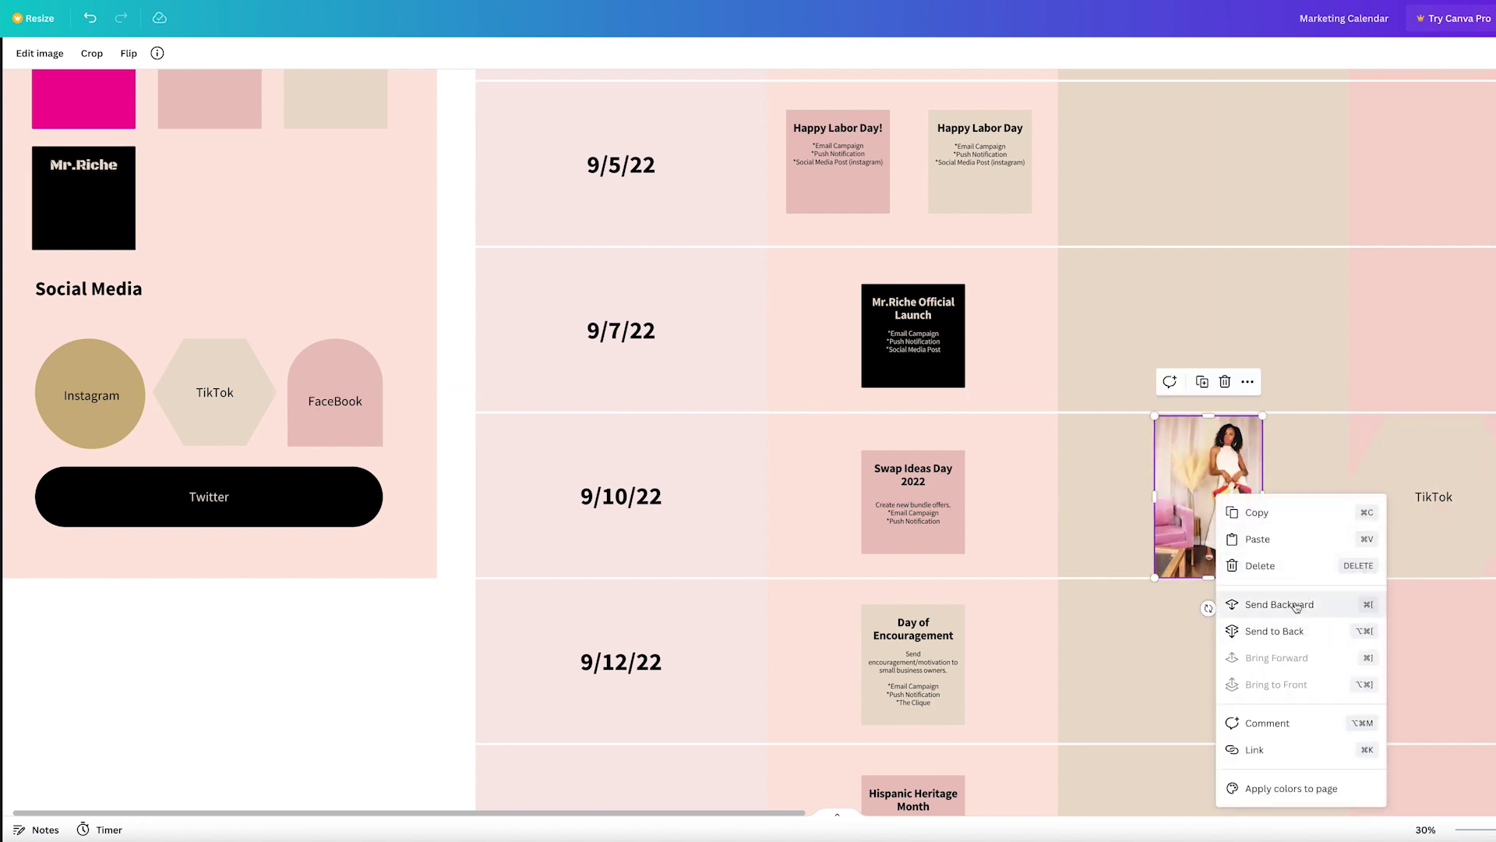
click(1457, 529)
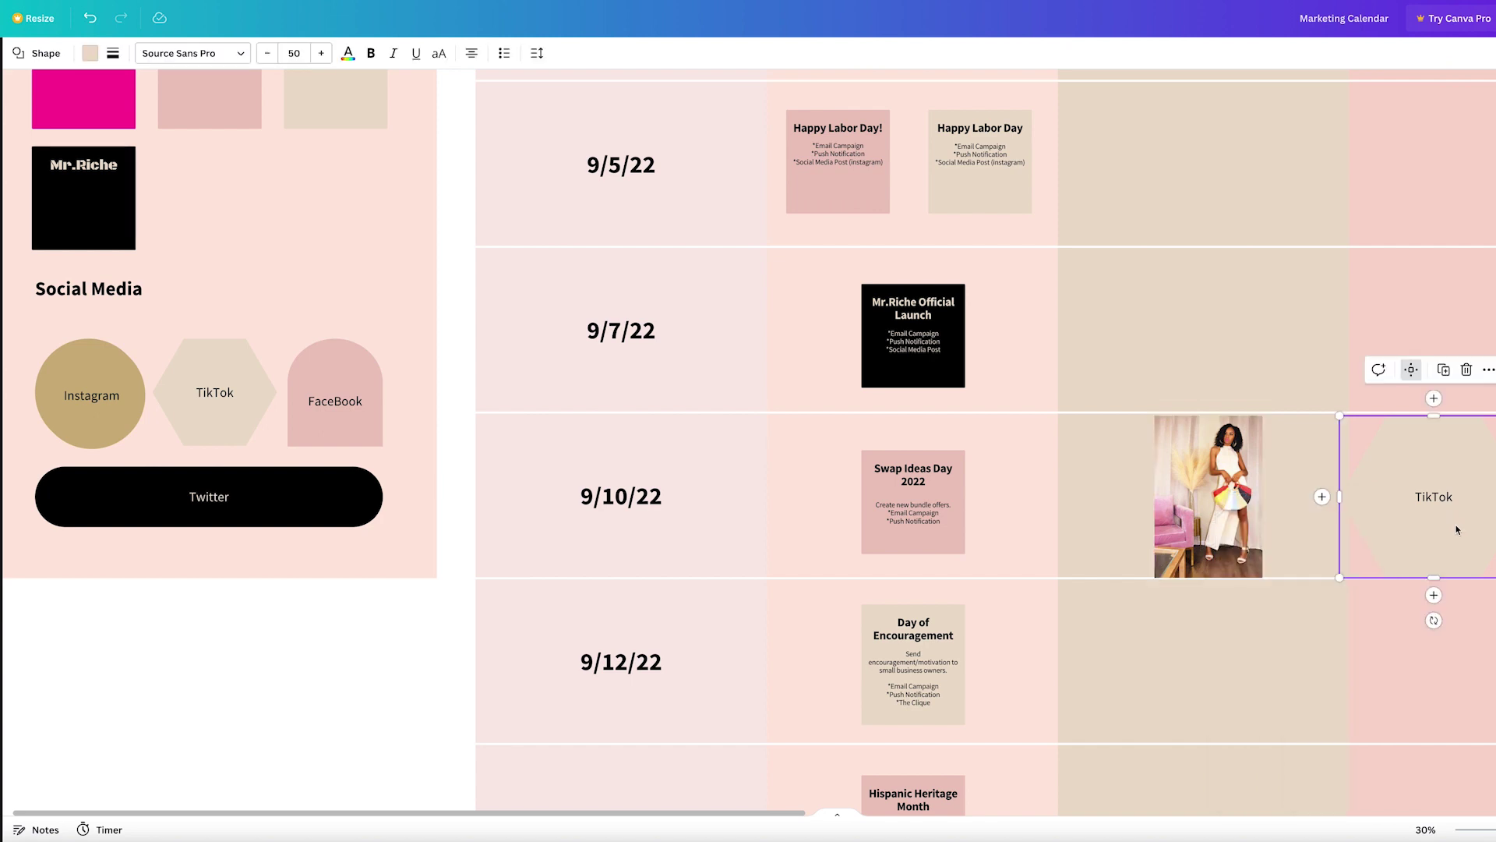
drag(1457, 529, 1258, 527)
right_click(1258, 527)
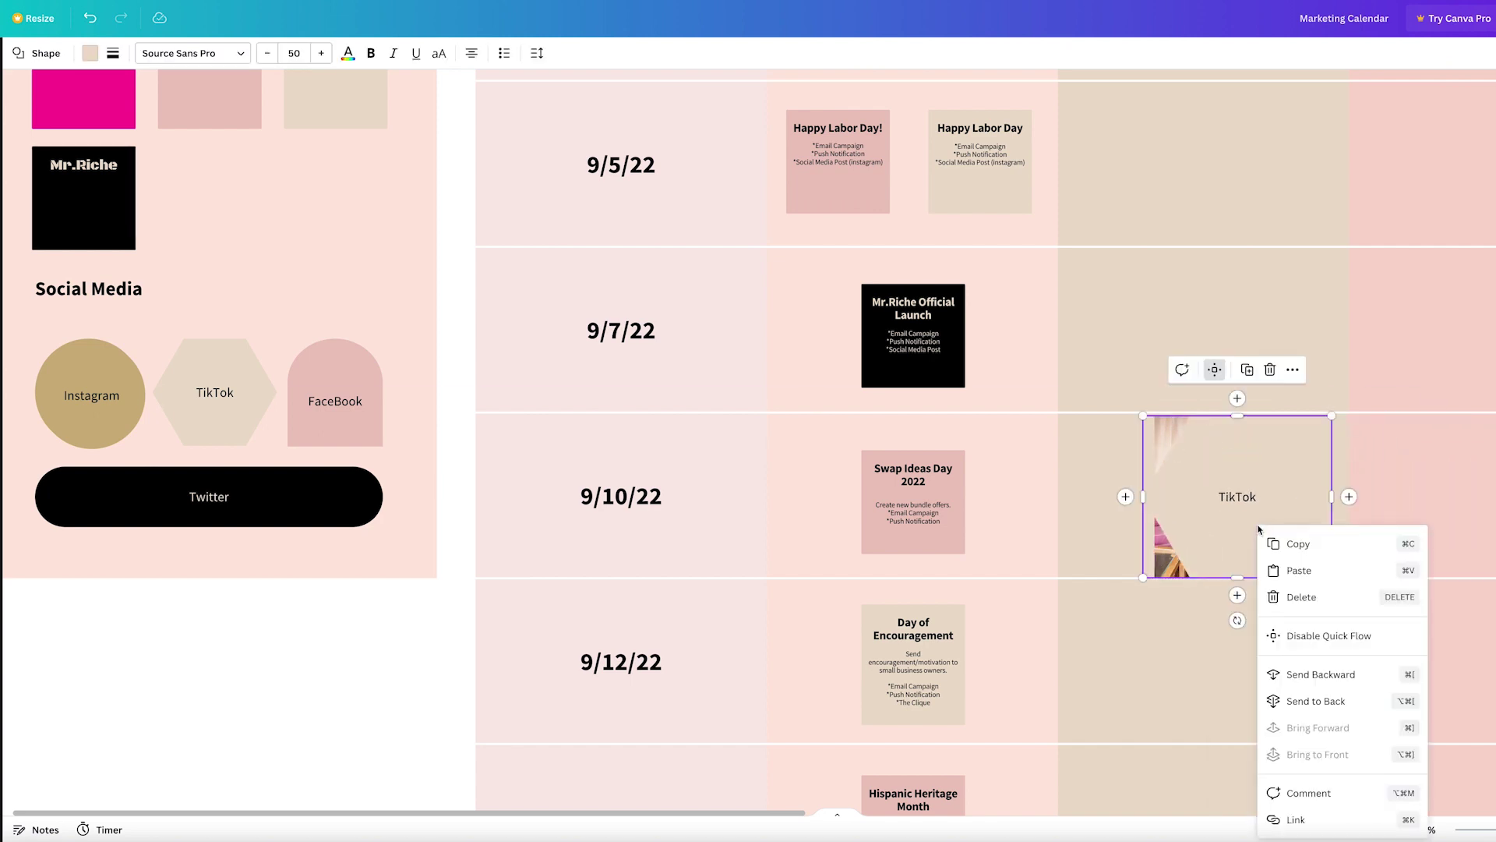
click(1344, 681)
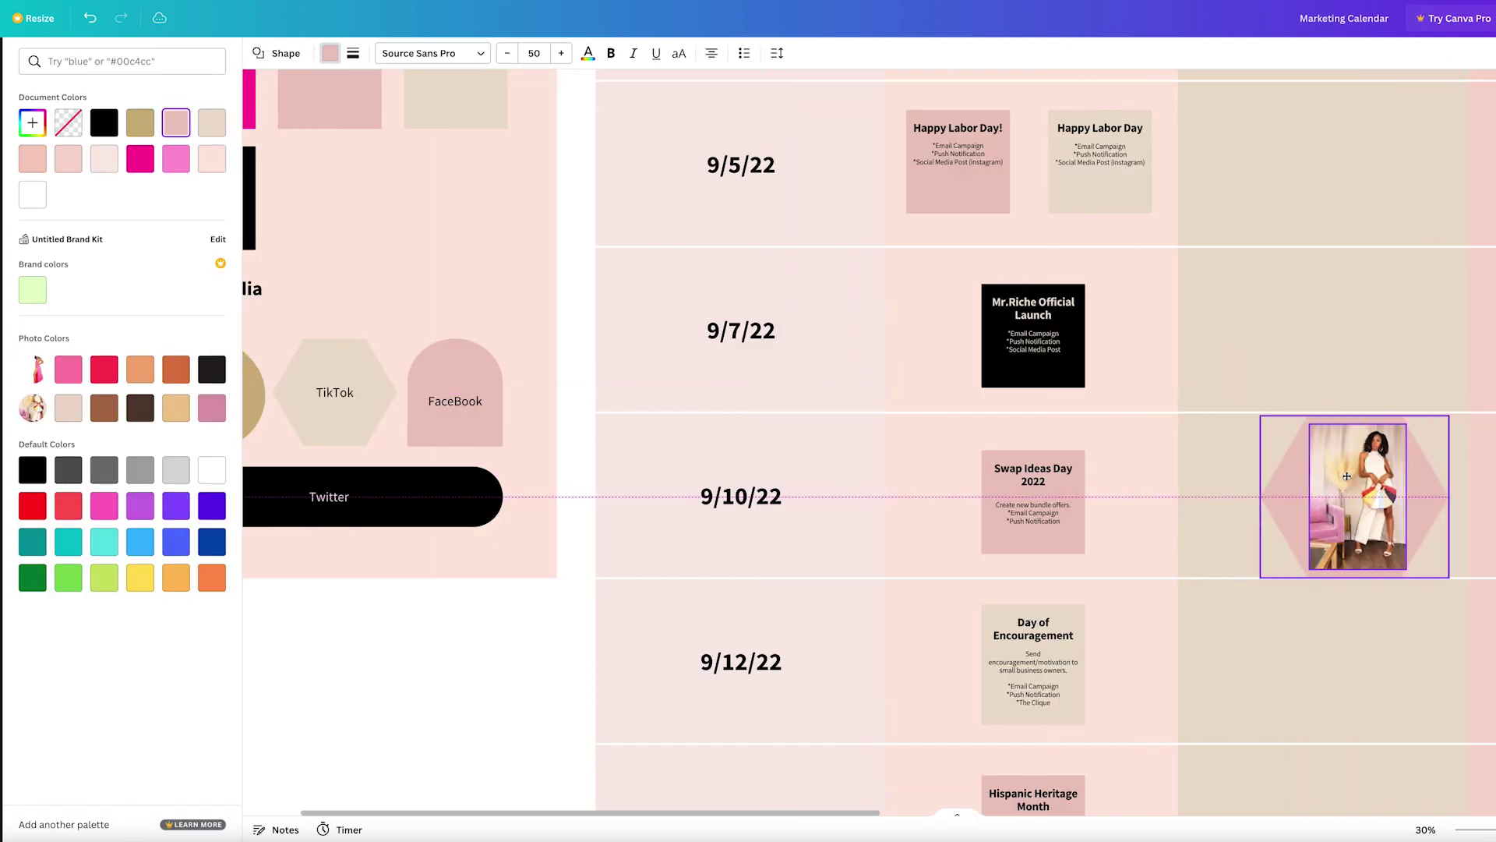
Reposition the hexagon and its photo together within the 9/10/22 Graphics Completed cell, and close the color choices.
drag(1352, 479, 1324, 480)
click(1490, 476)
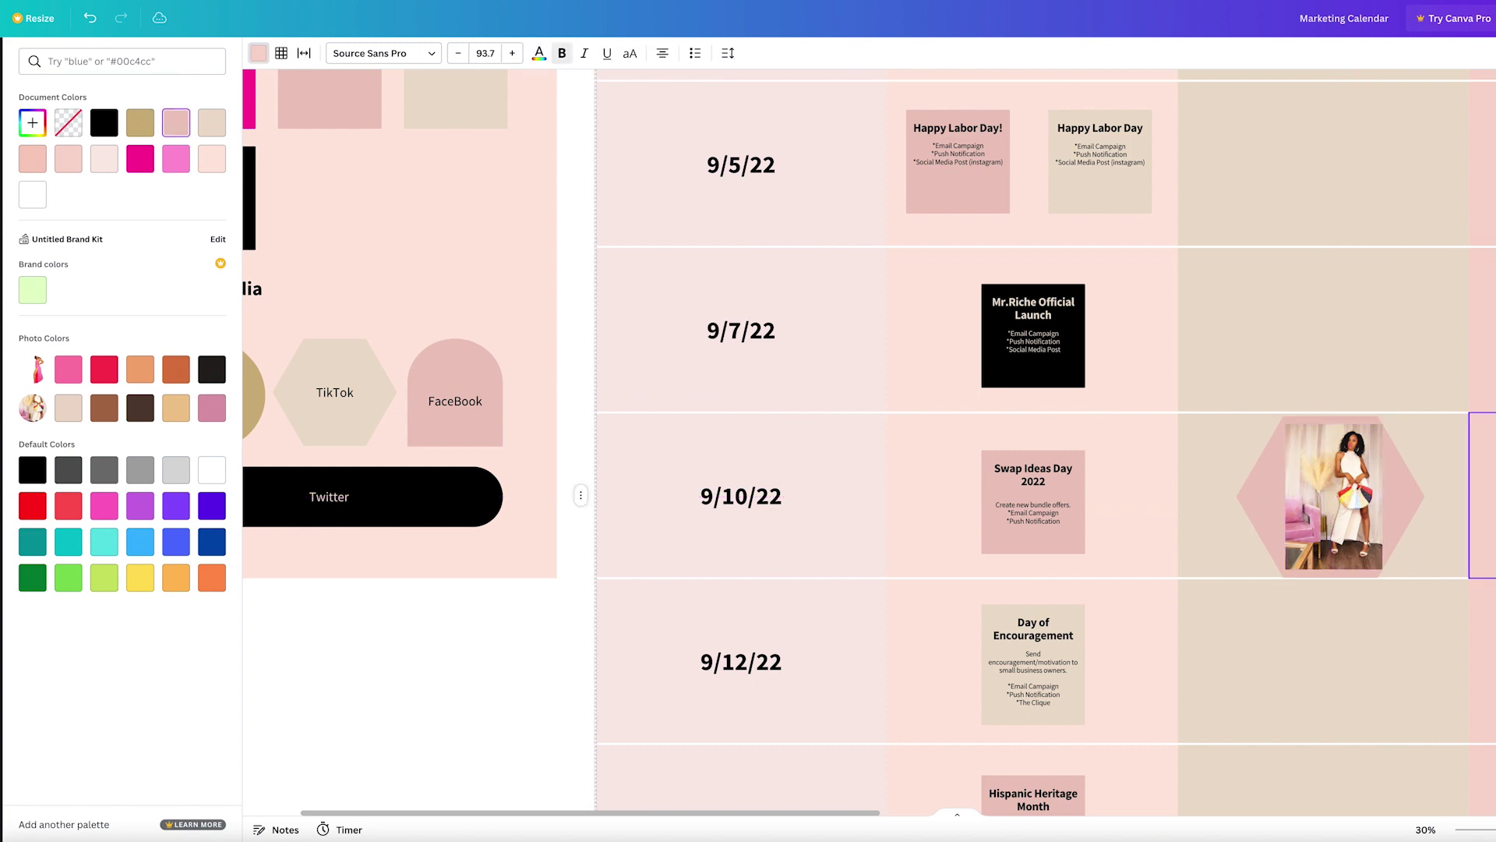
scroll(265, 357, right, 2)
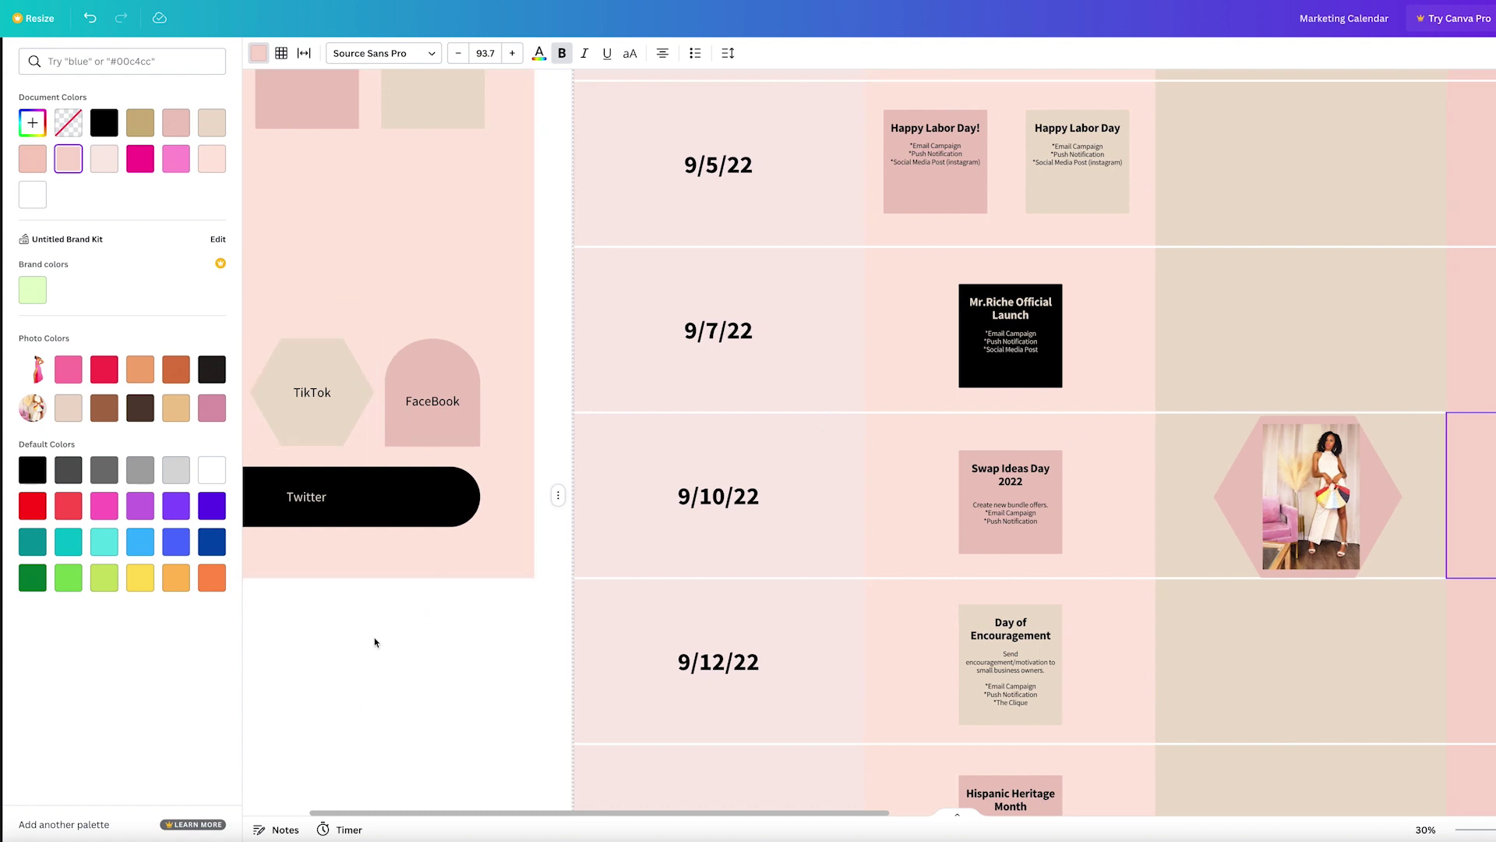
key(Escape)
scroll(362, 631, right, 5)
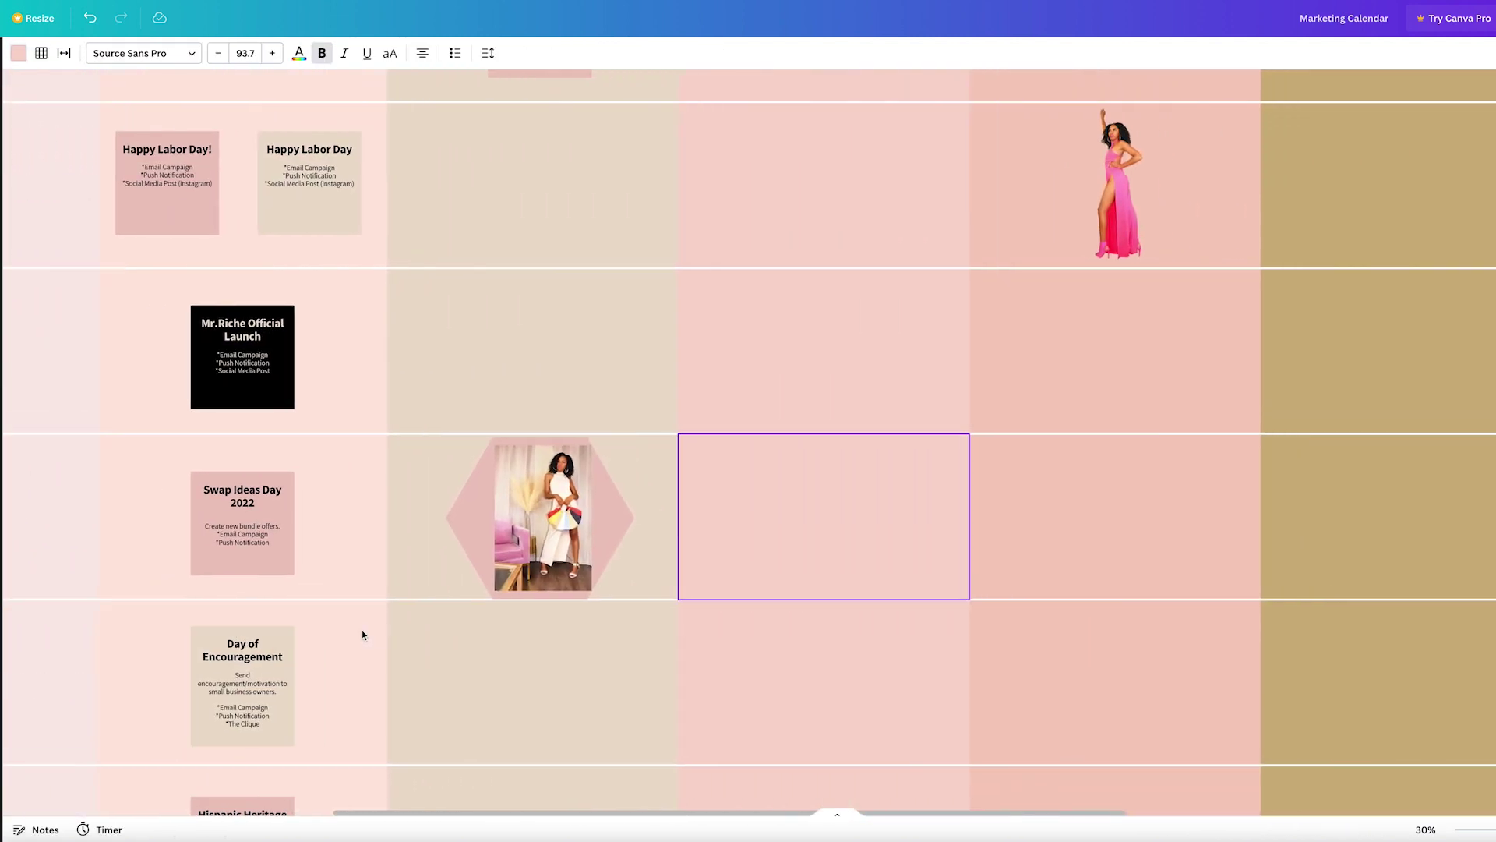
Place the Instagram circle over the pink dress photo on the 9/5/22 row and enlarge it to the row's height.
scroll(362, 632, left, 6)
scroll(382, 632, left, 3)
click(419, 447)
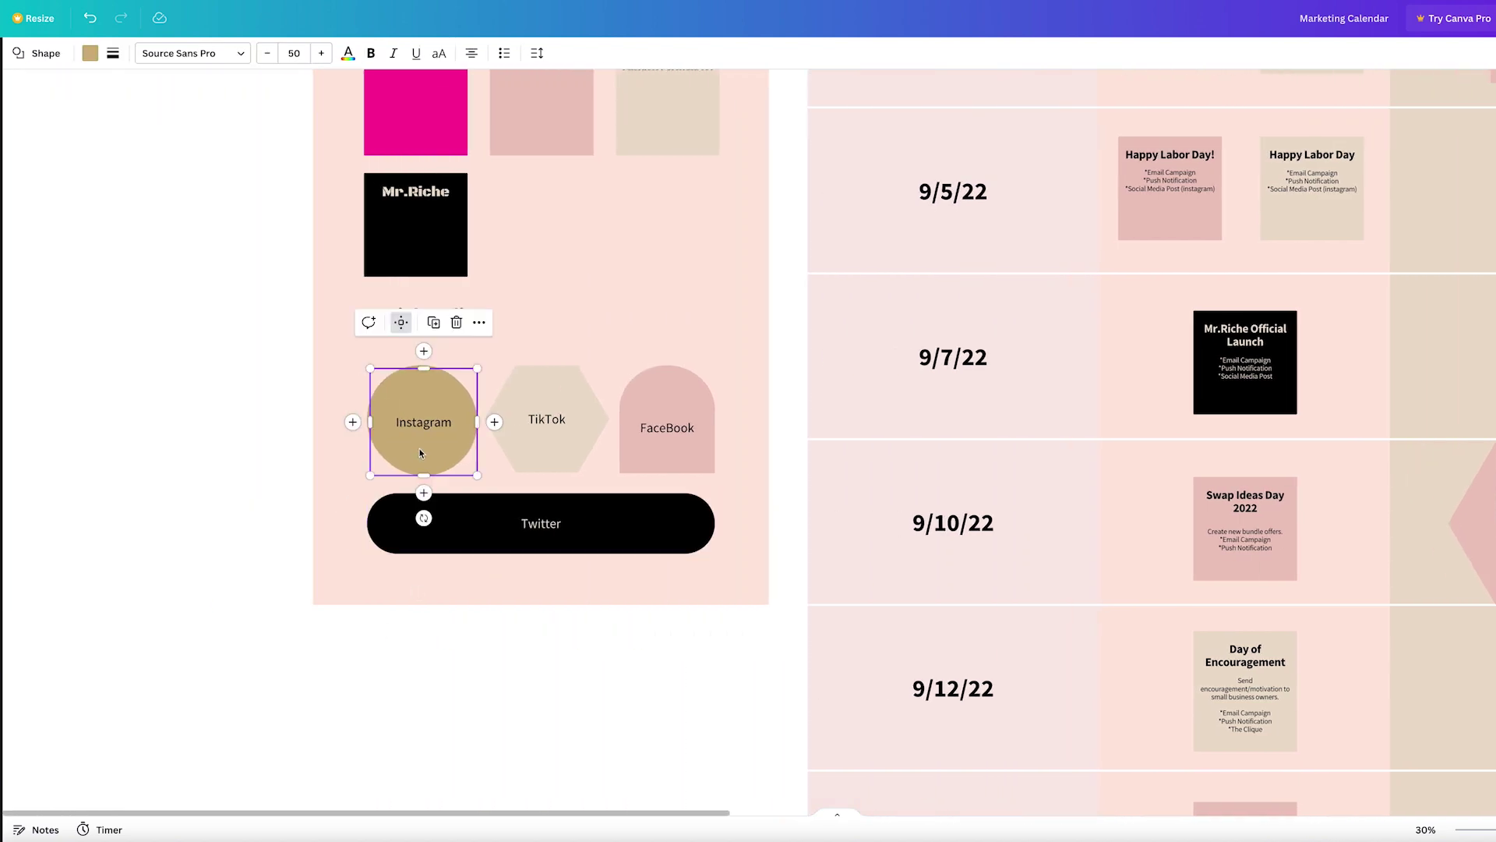
drag(420, 419, 964, 364)
scroll(964, 364, right, 2)
scroll(965, 364, up, 1)
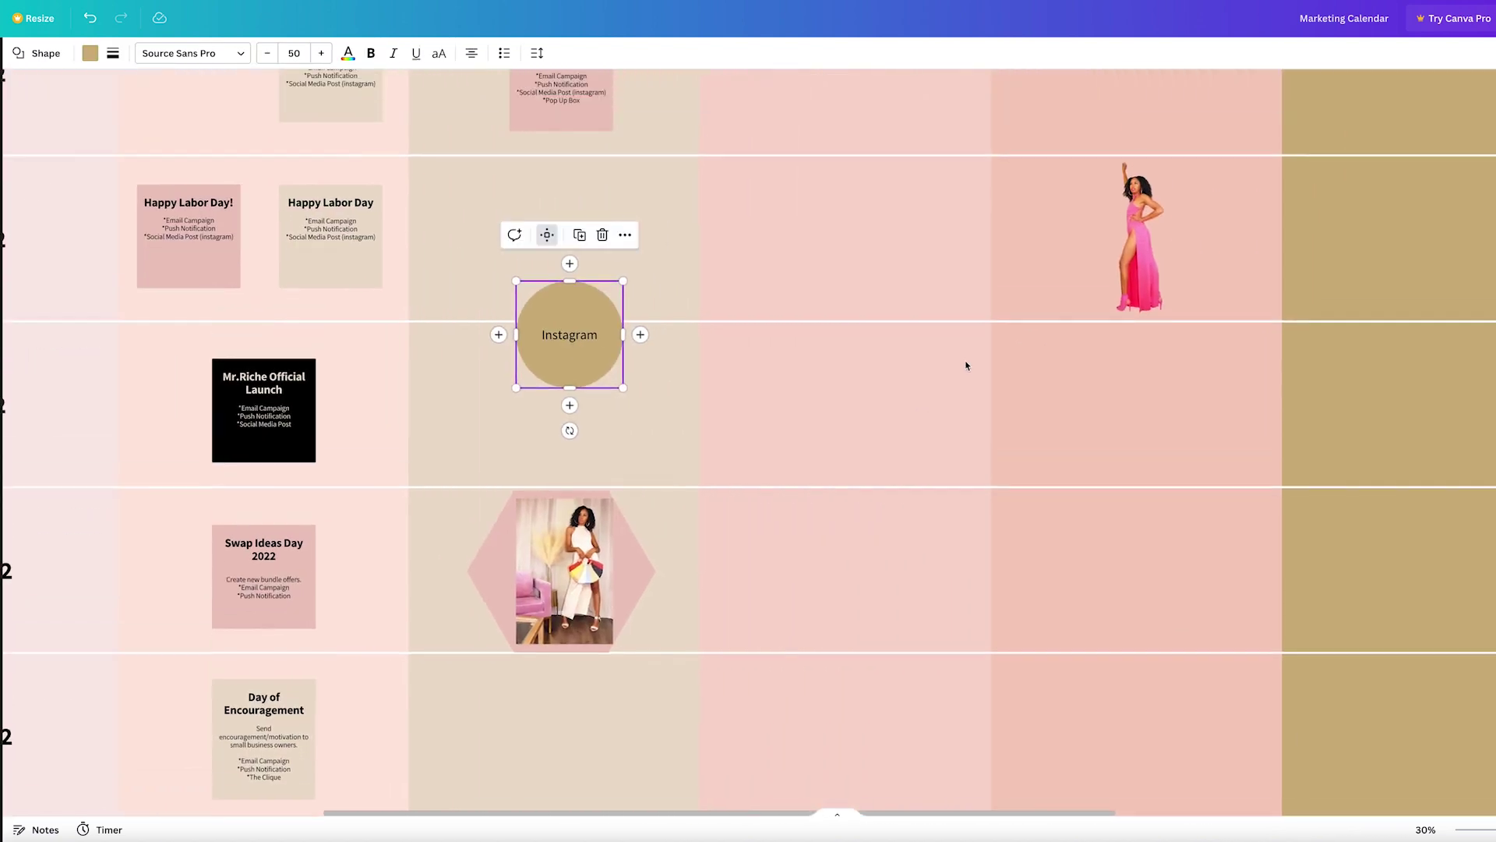
drag(568, 334, 1219, 323)
drag(1151, 251, 1146, 245)
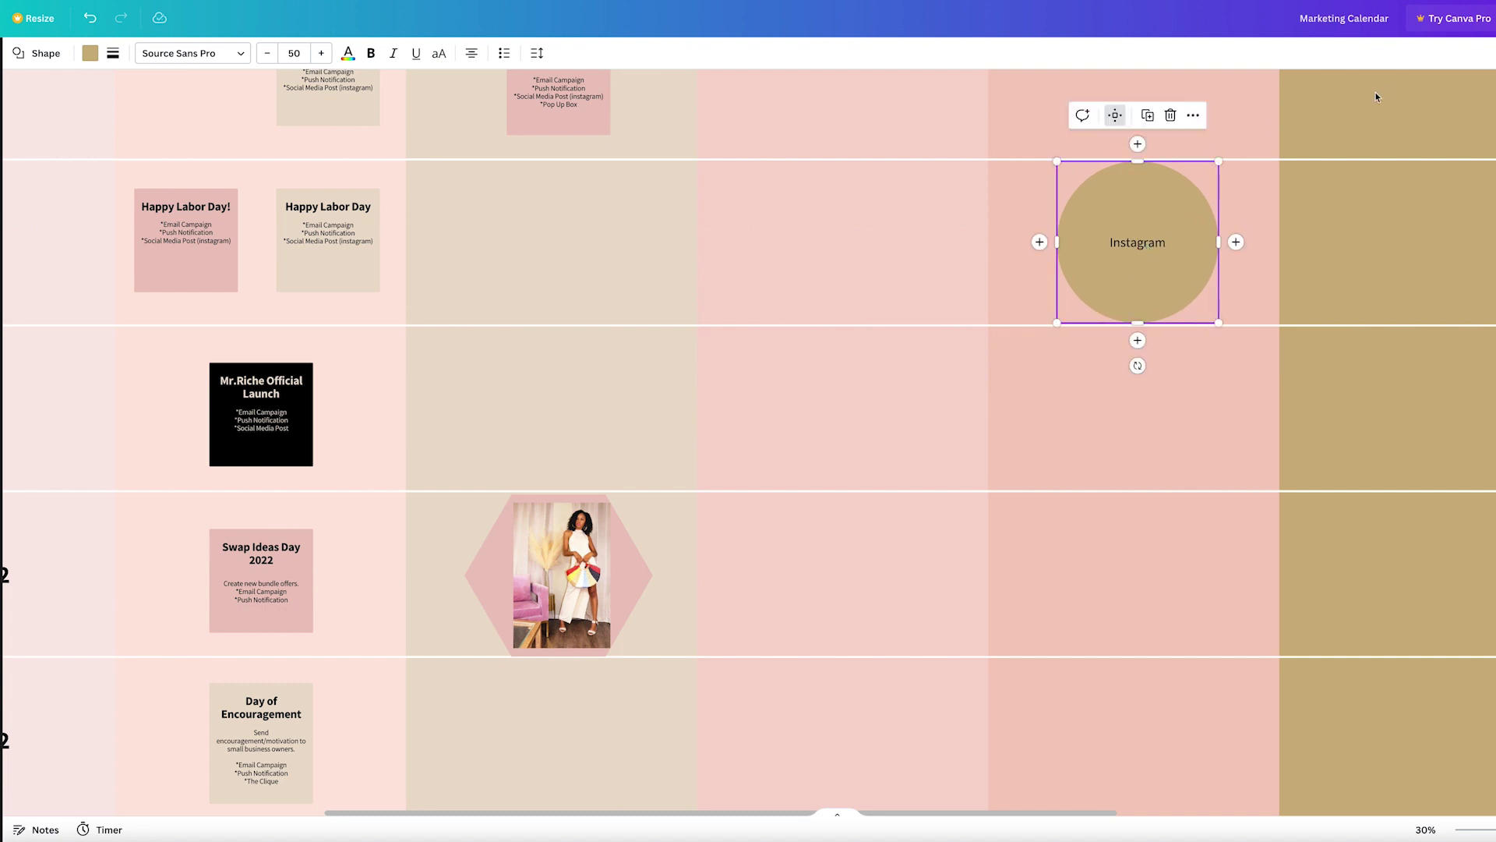
Recolor the Instagram circle on the 9/5/22 row to the dusty pink document color used by the 9/10/22 hexagon.
click(89, 53)
click(32, 158)
click(176, 122)
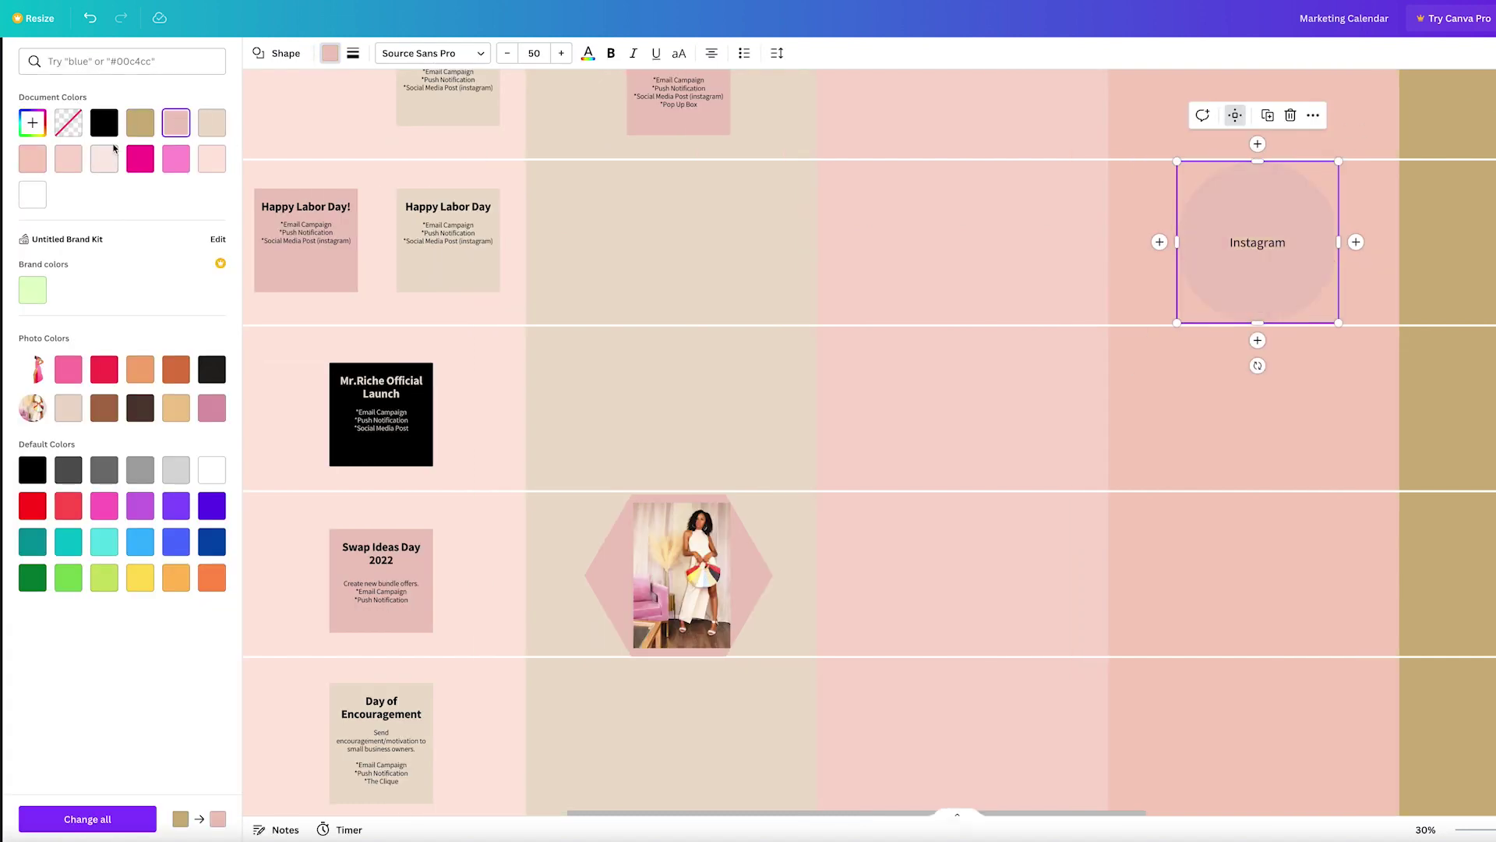
click(71, 162)
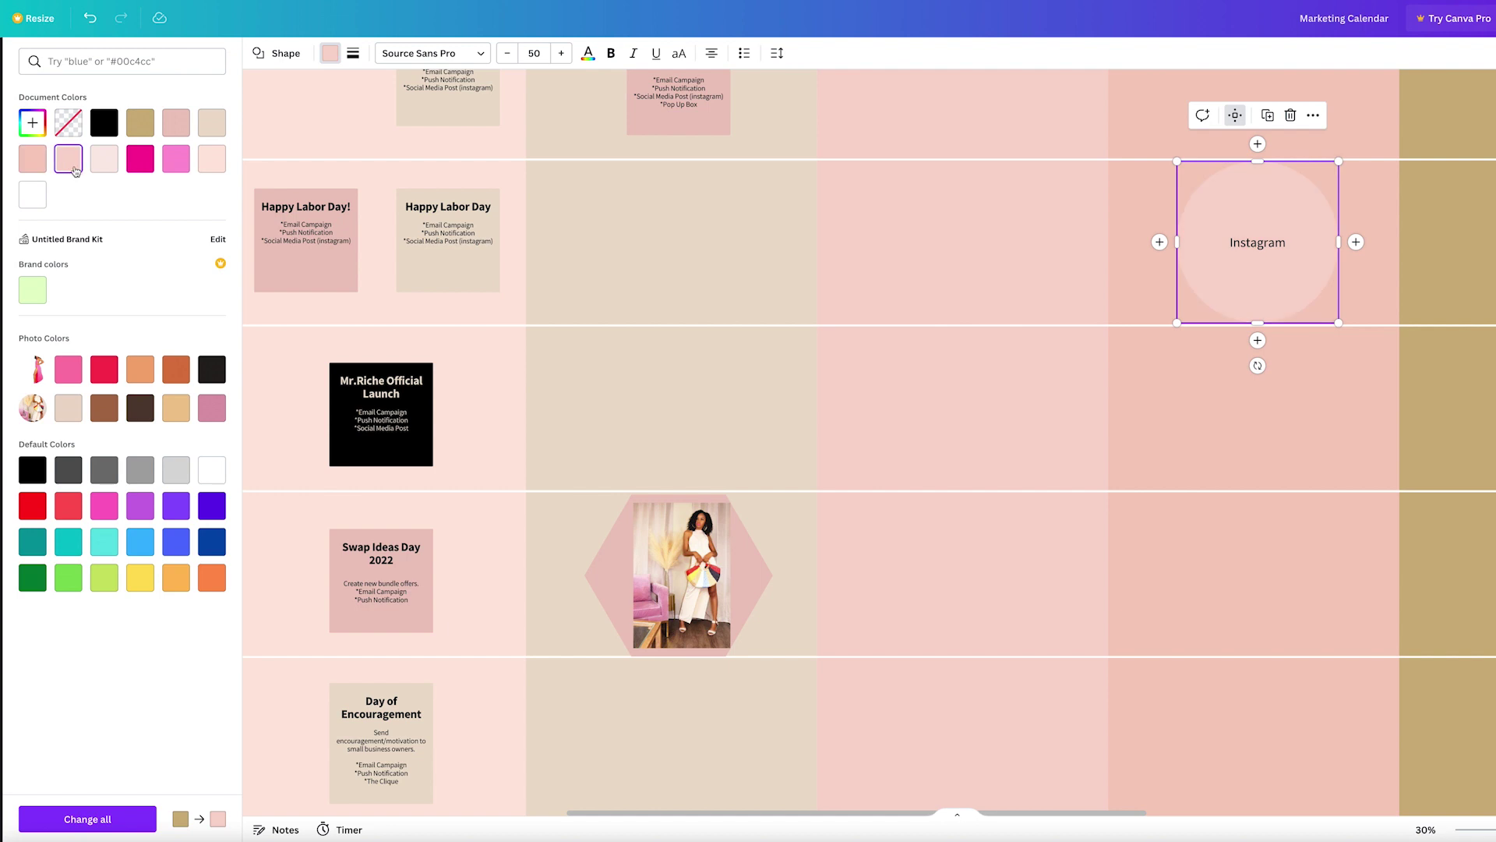
click(176, 123)
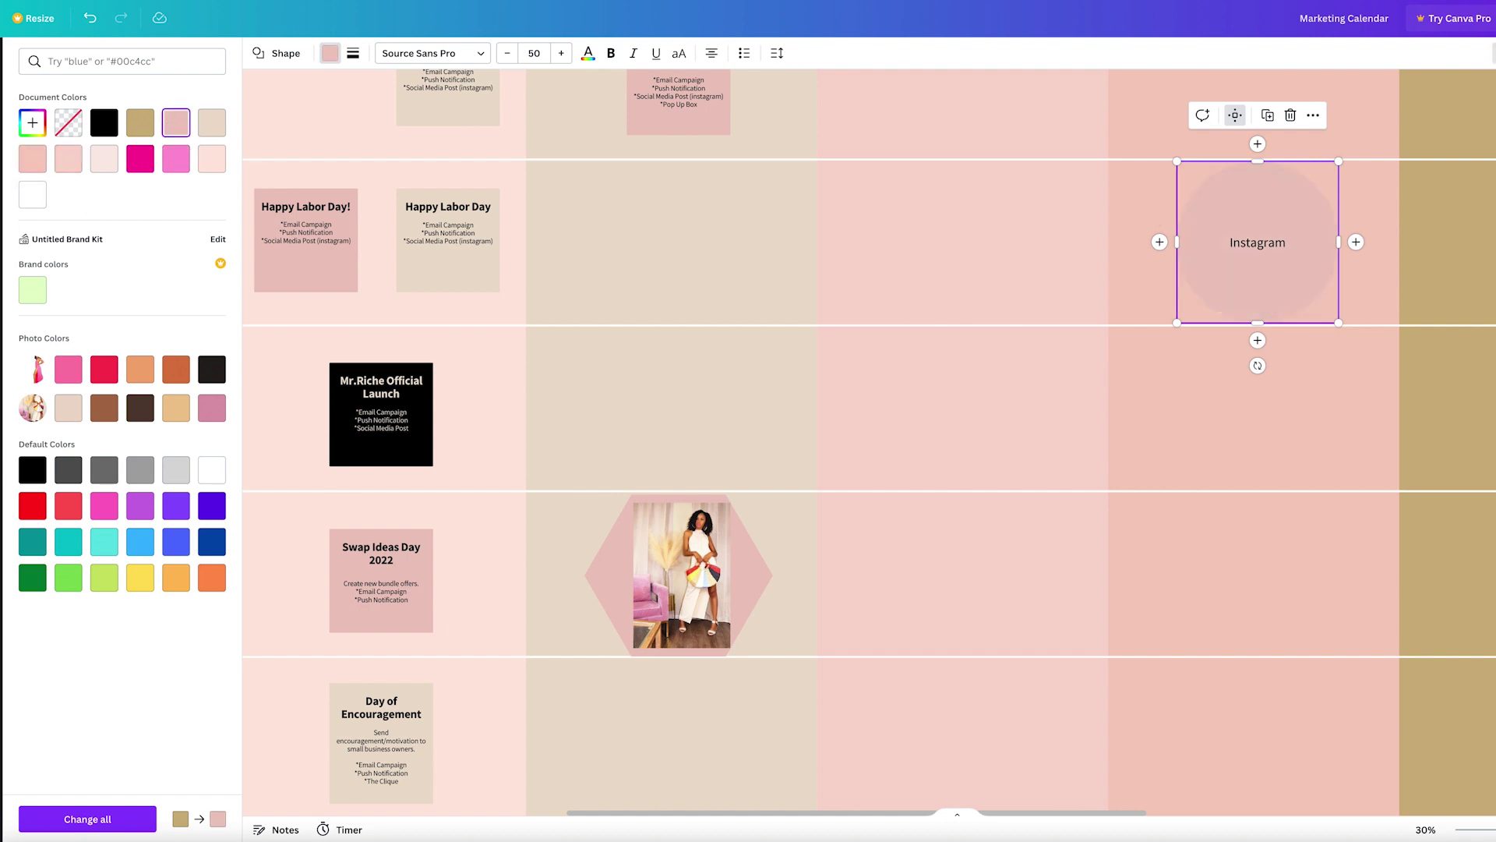
Send the Instagram circle backward behind the pink dress photo.
click(1313, 115)
click(1473, 95)
click(1476, 98)
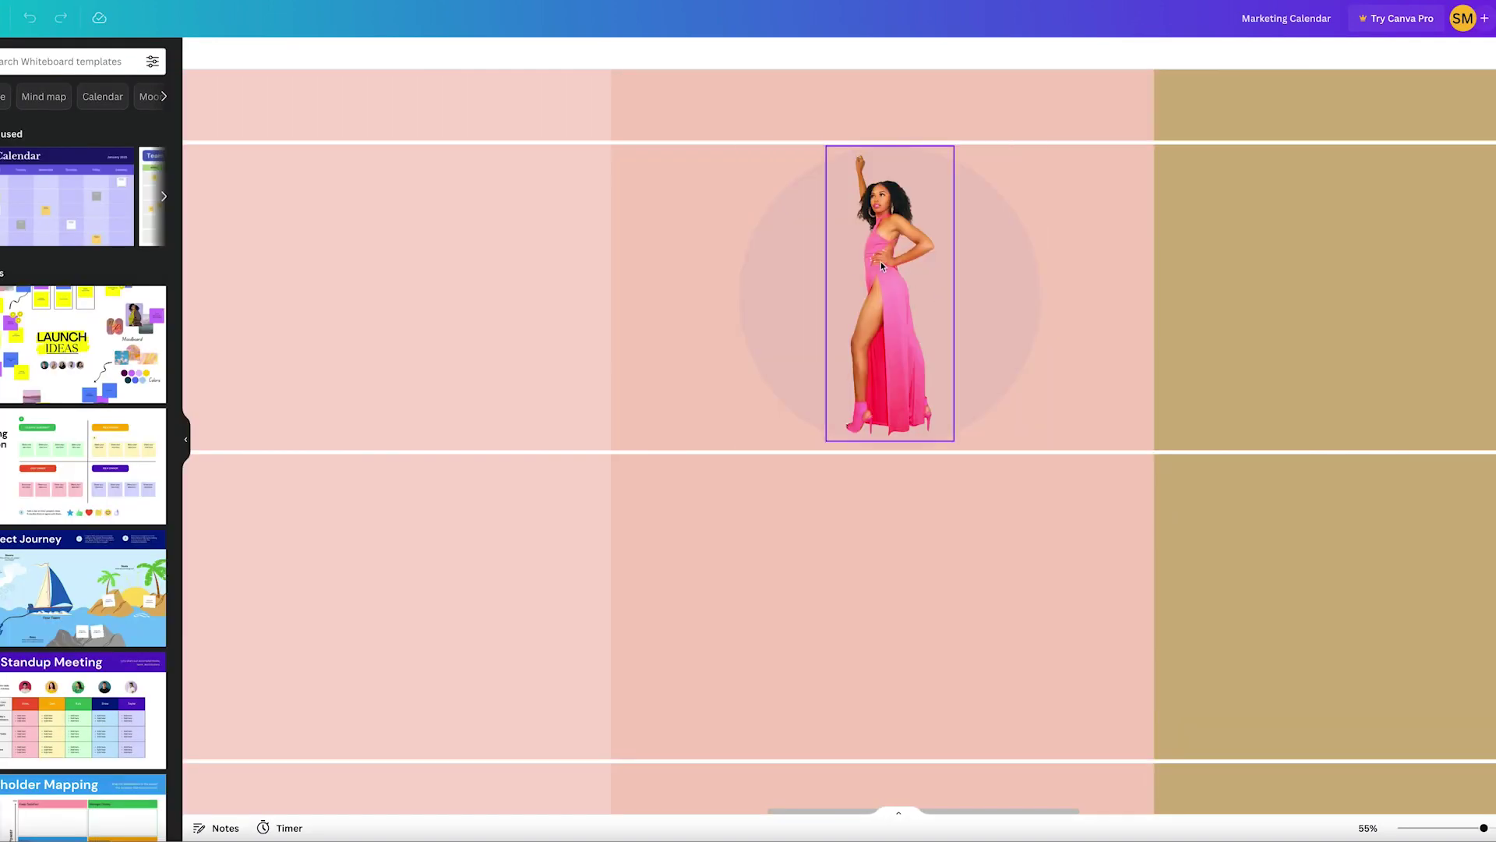
Post the comment "fgndndhnrdihngorniho" on the pink dress photo and highlight the posted comment's text.
click(885, 269)
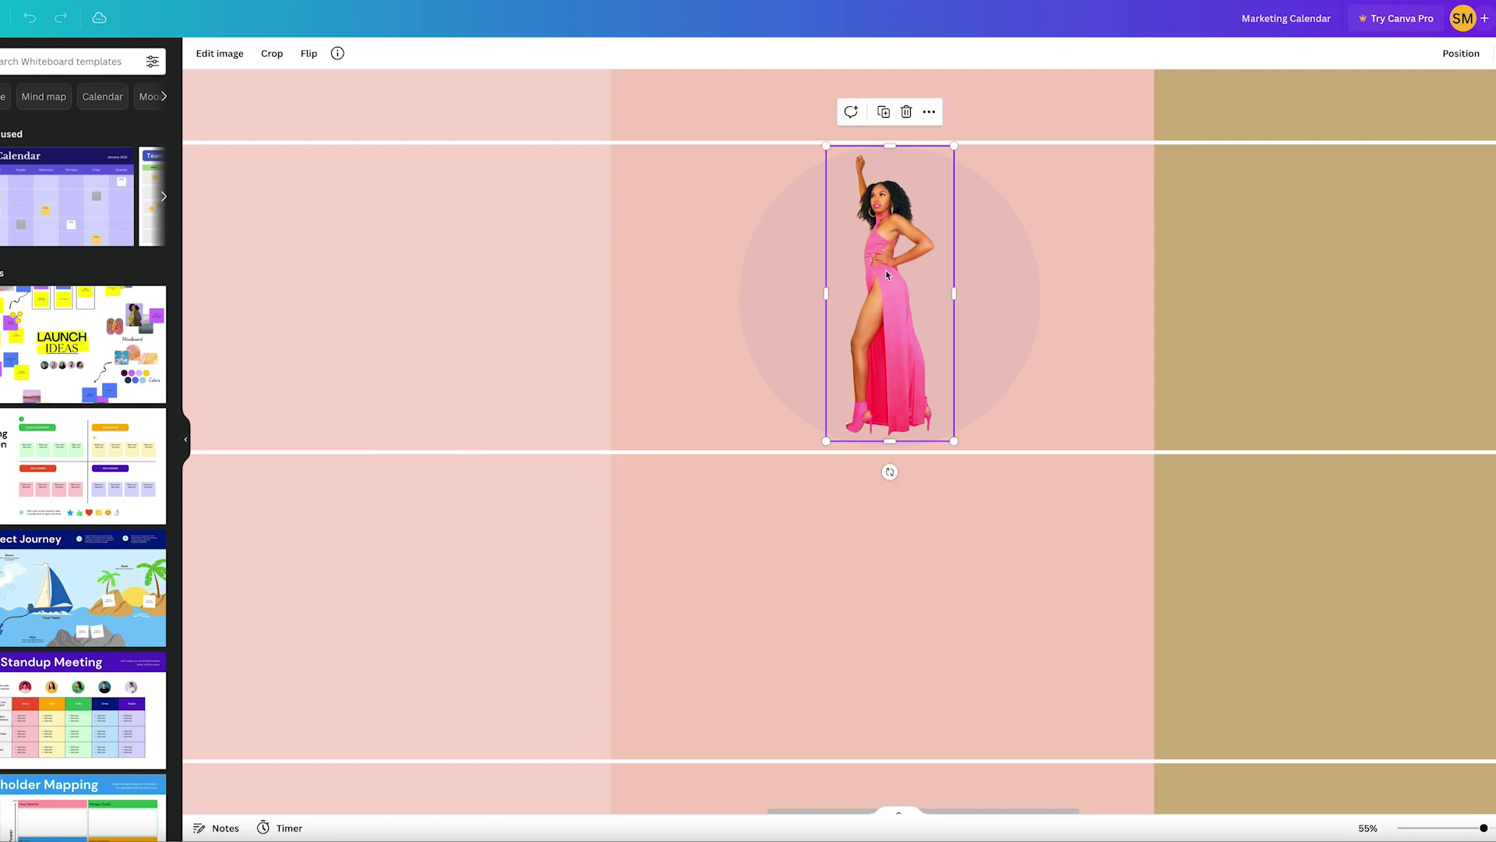
click(853, 112)
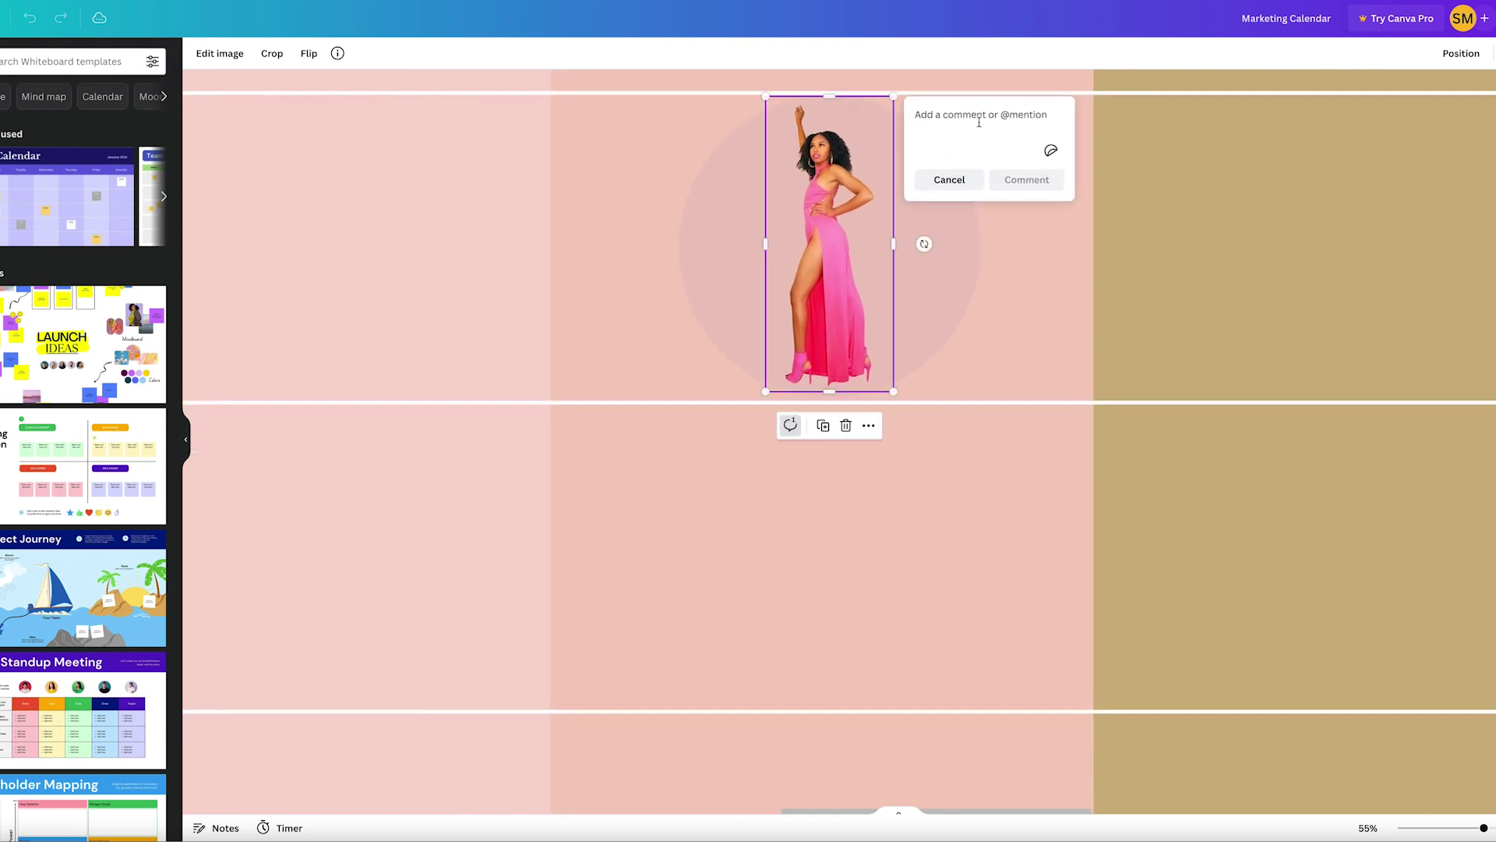
text(fgndndhnrdihngorniho)
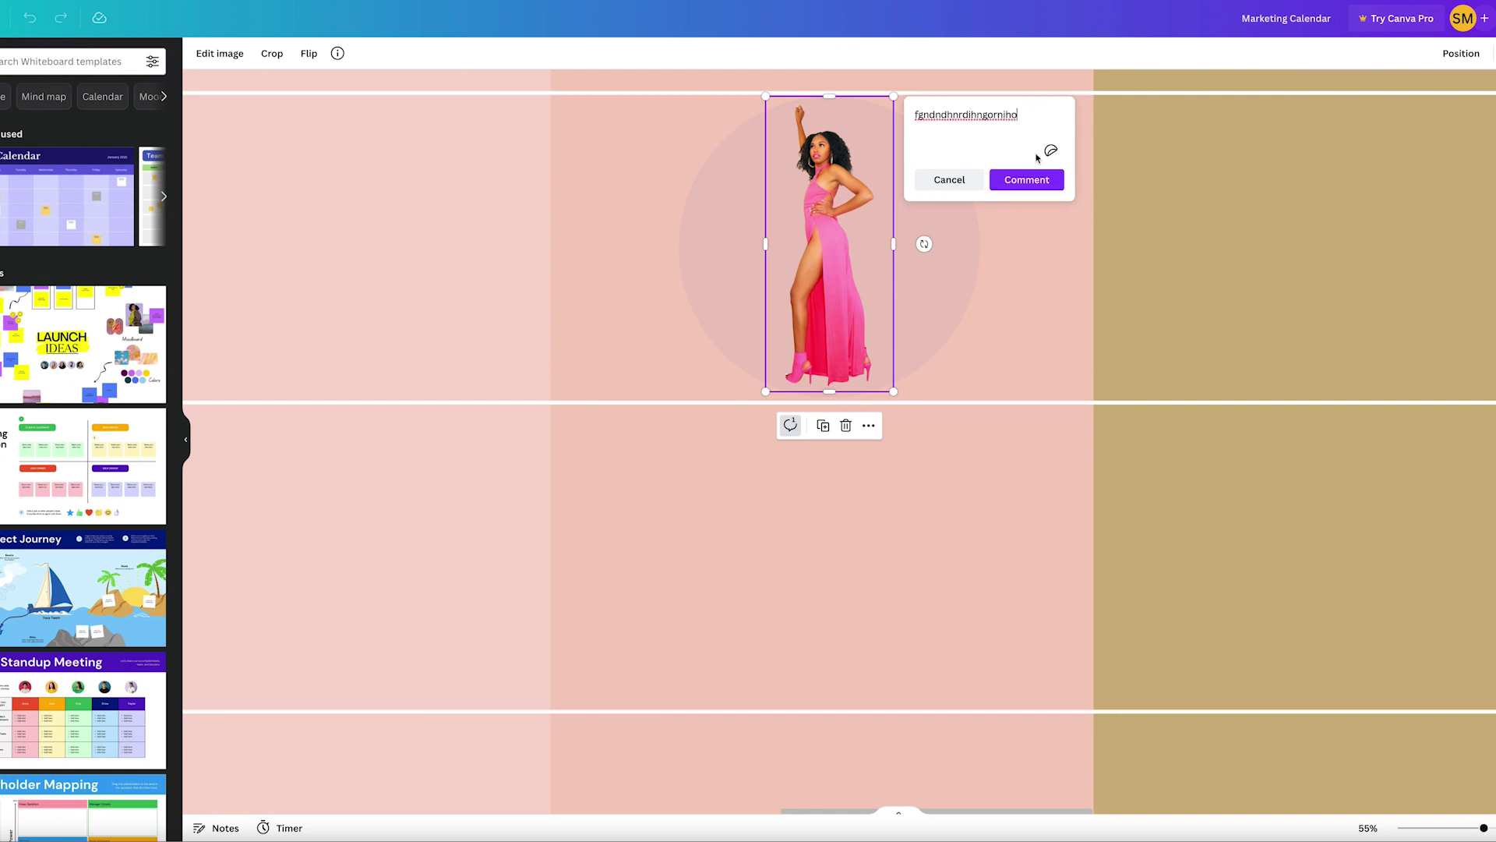
click(1026, 179)
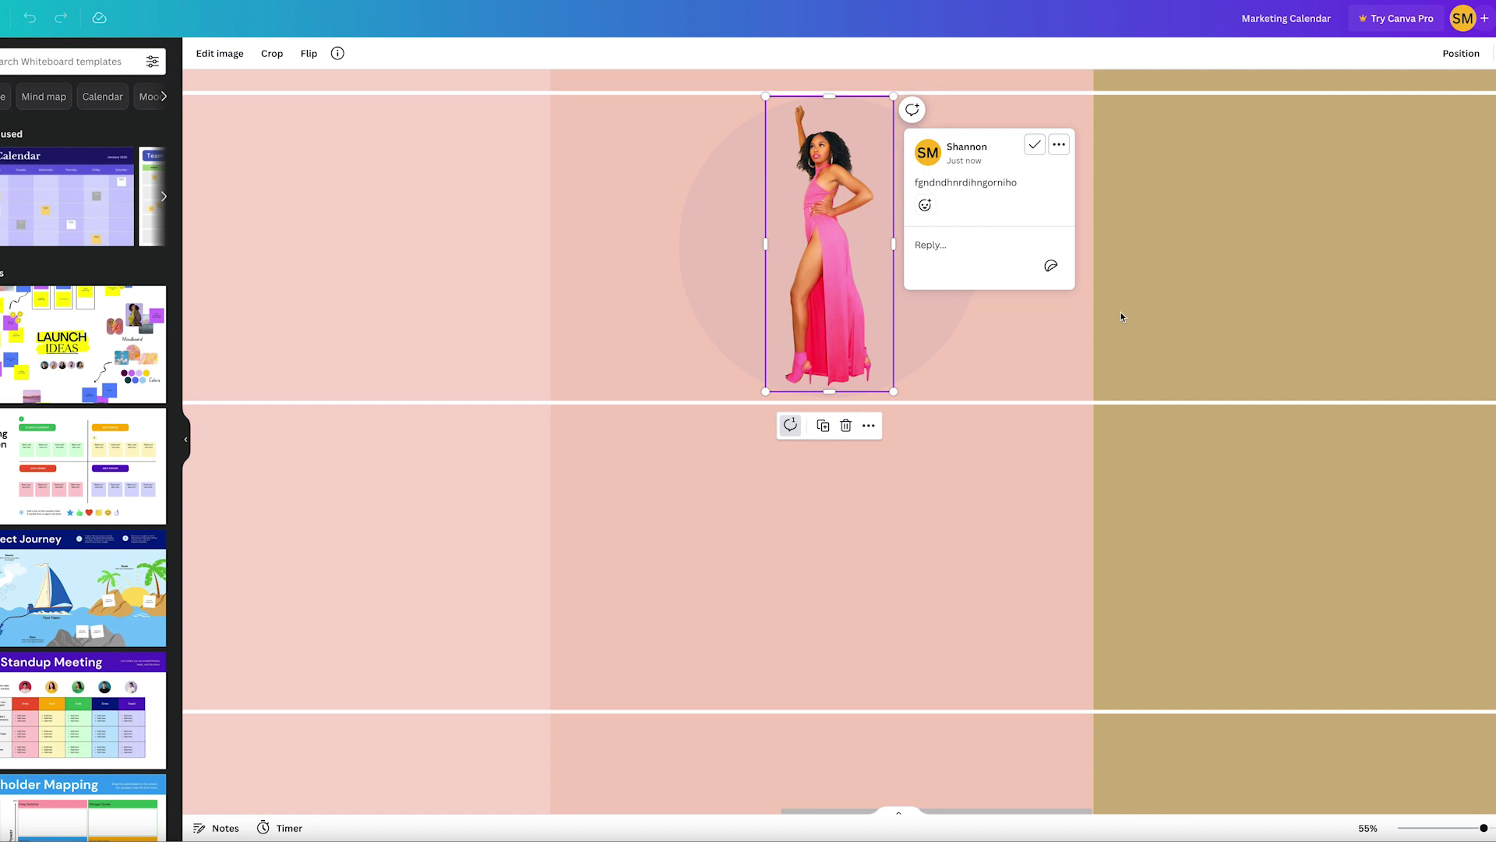
drag(1018, 186, 907, 186)
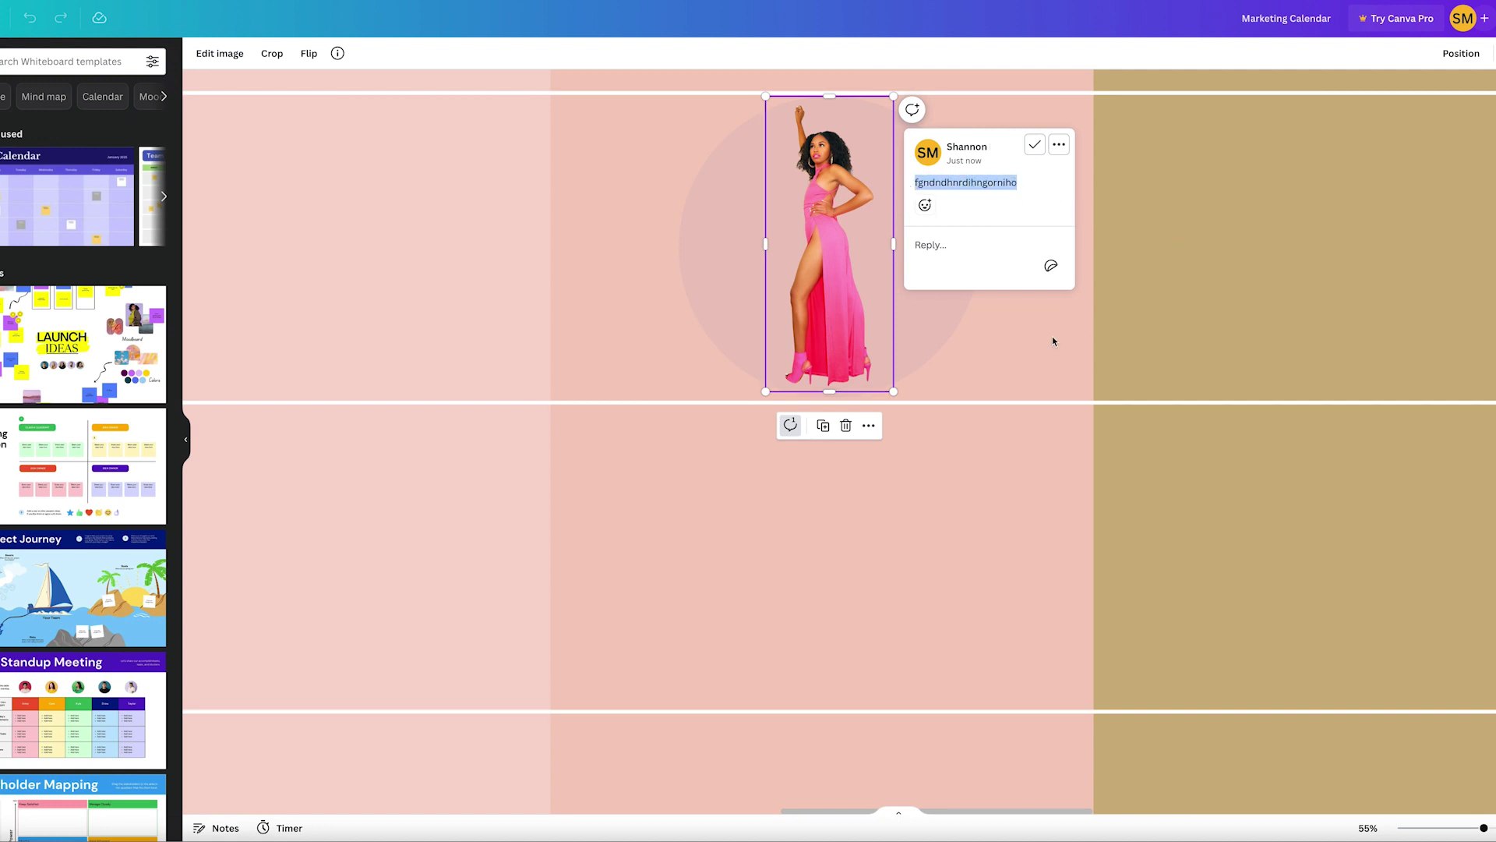